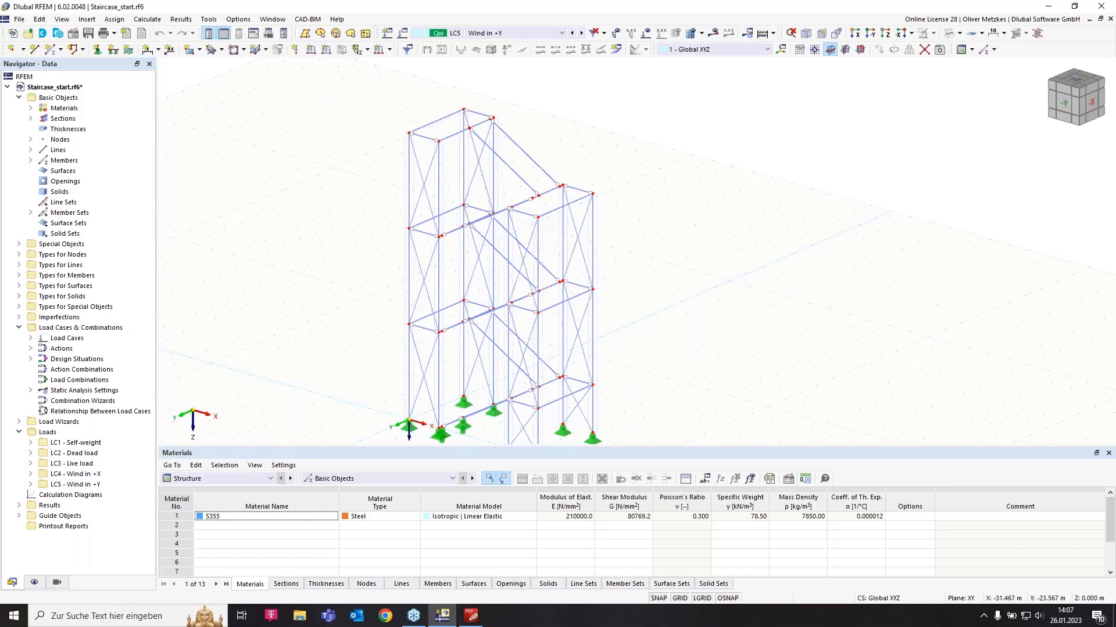
Activate the Structure Stability analysis add-on in the base data of the Staircase_start model.
click(75, 36)
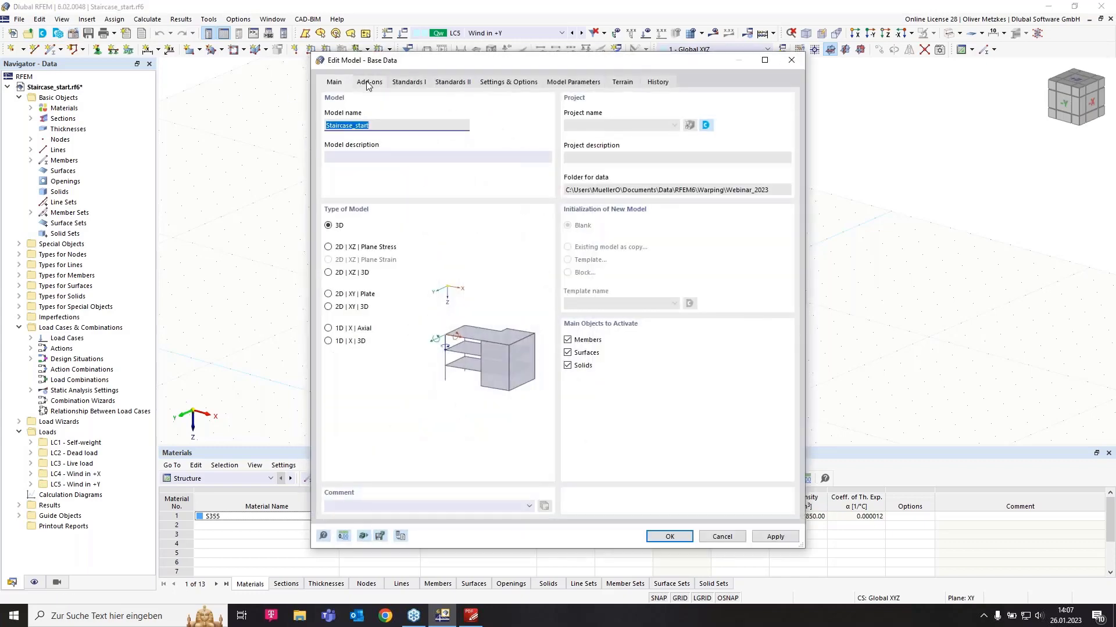
click(367, 83)
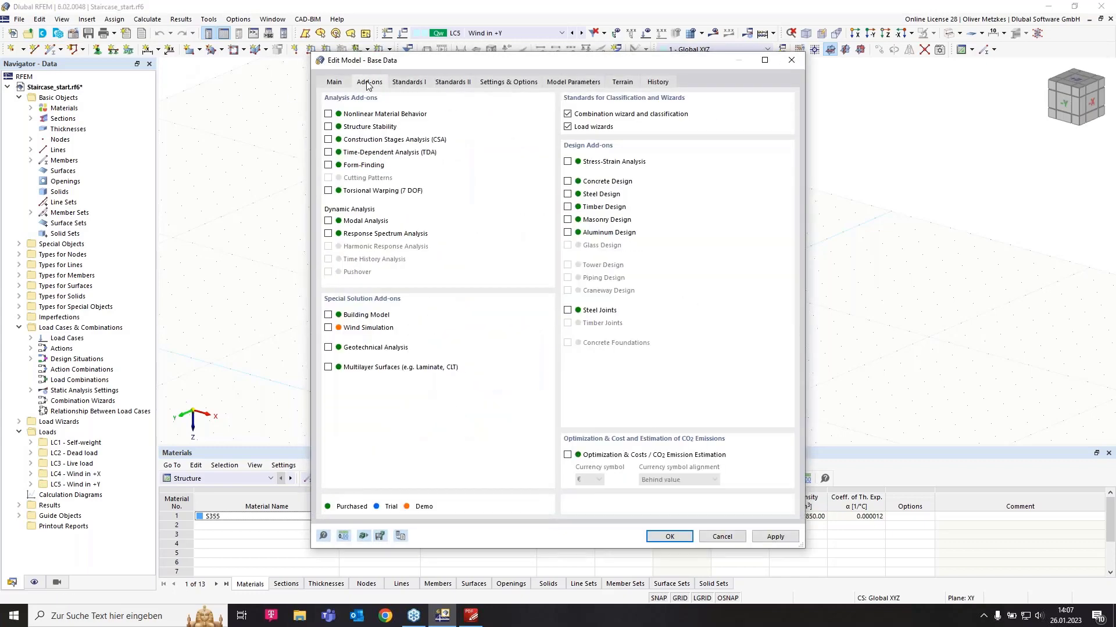
click(329, 127)
click(670, 537)
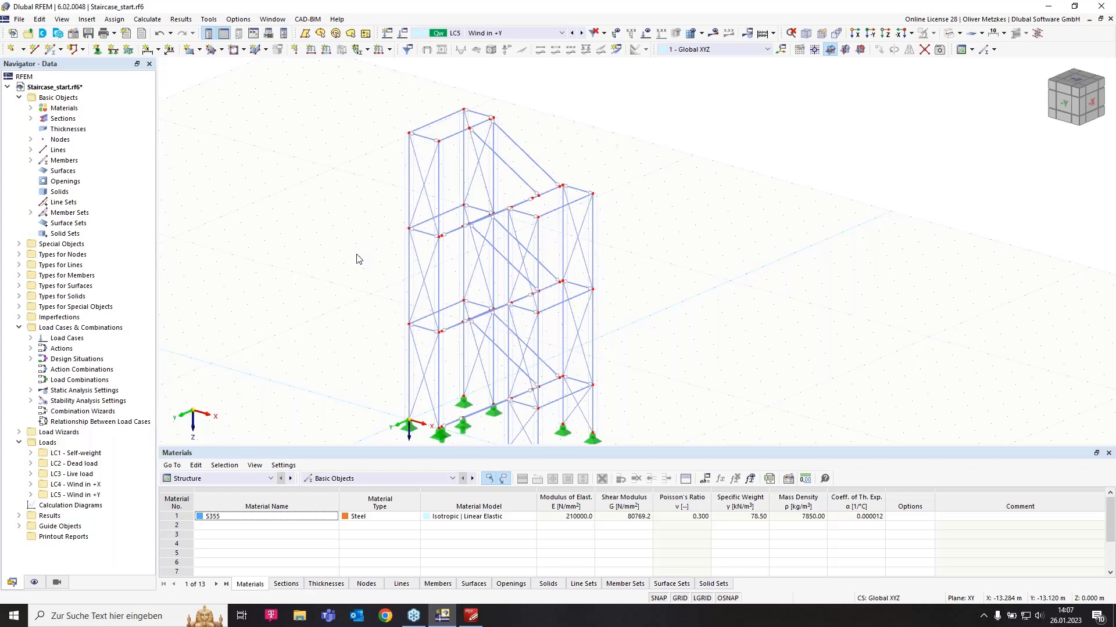
Create a combination wizard for design situation DS1 that generates load combinations with SA1 and includes stability analysis ST1.
click(402, 35)
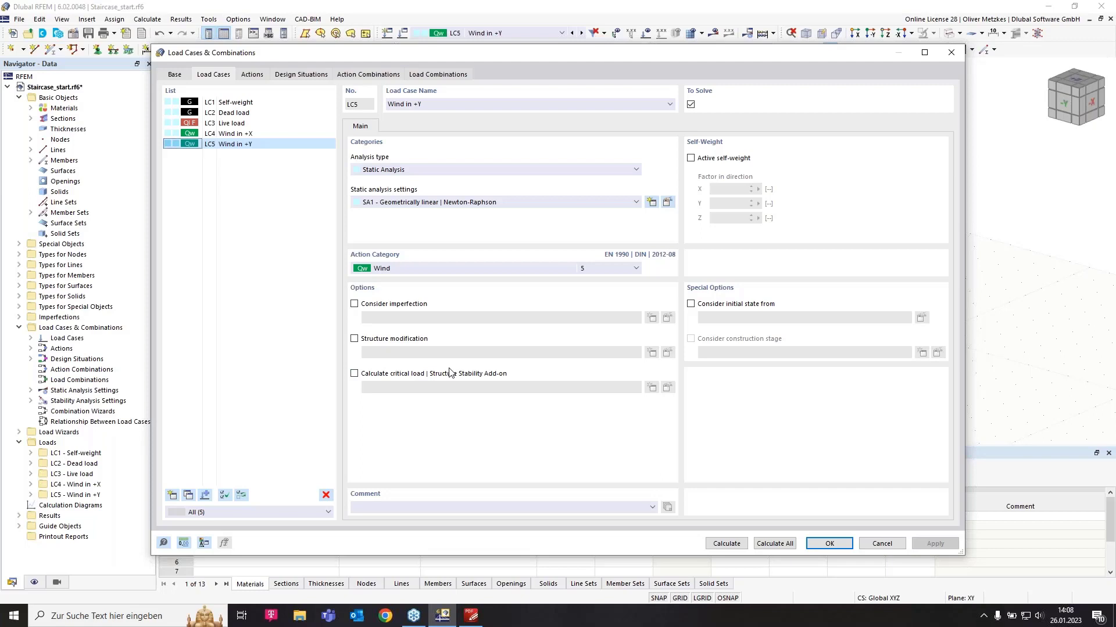
click(175, 75)
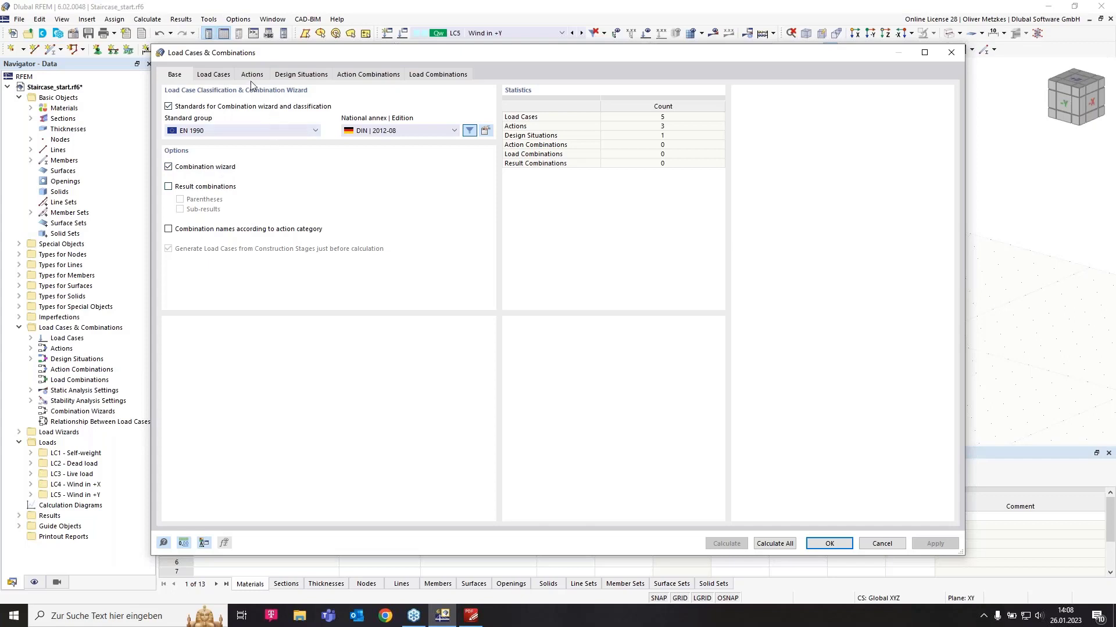
click(215, 76)
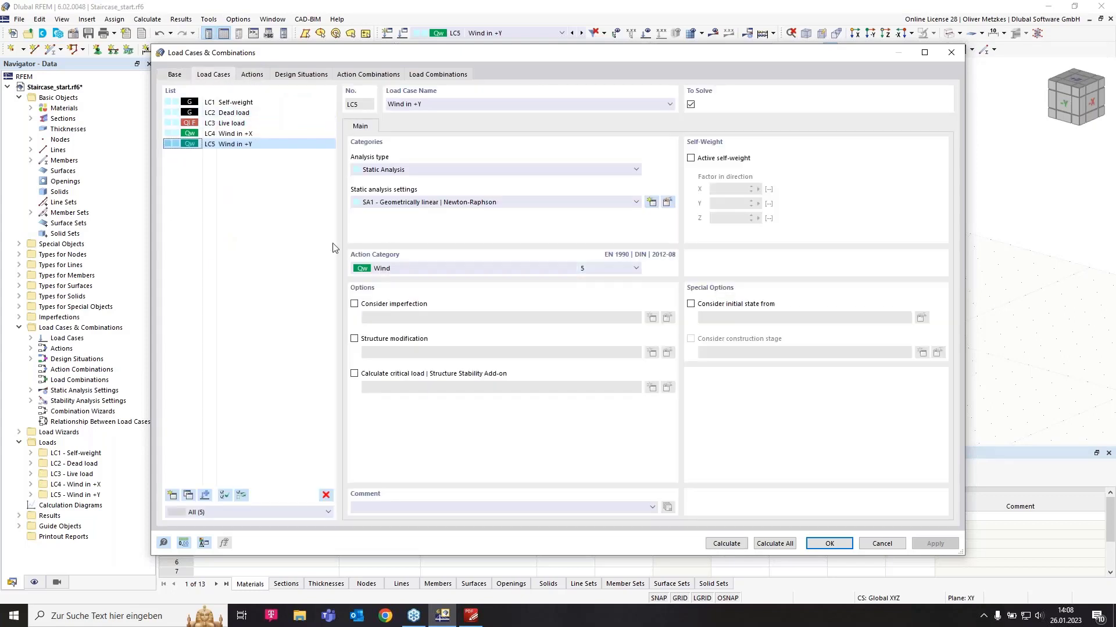
click(255, 76)
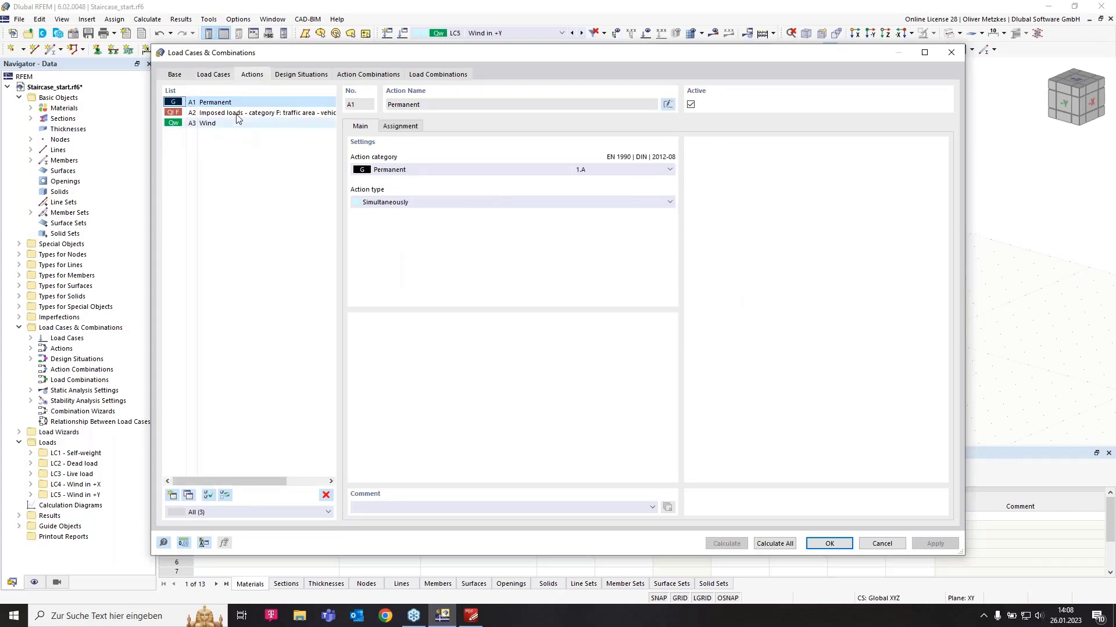
click(302, 75)
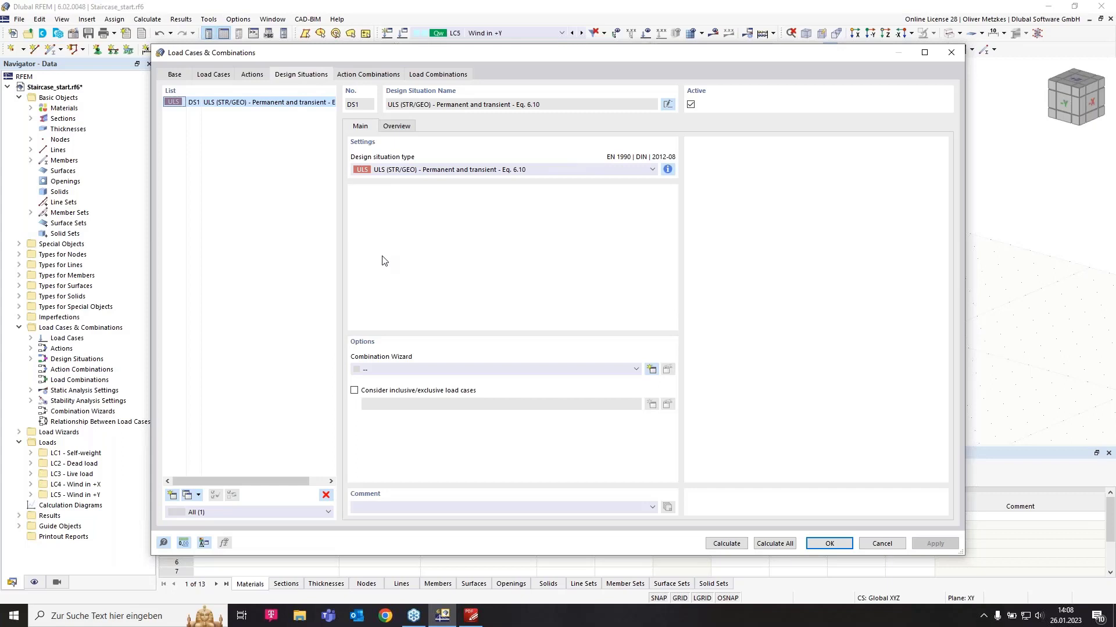
click(652, 373)
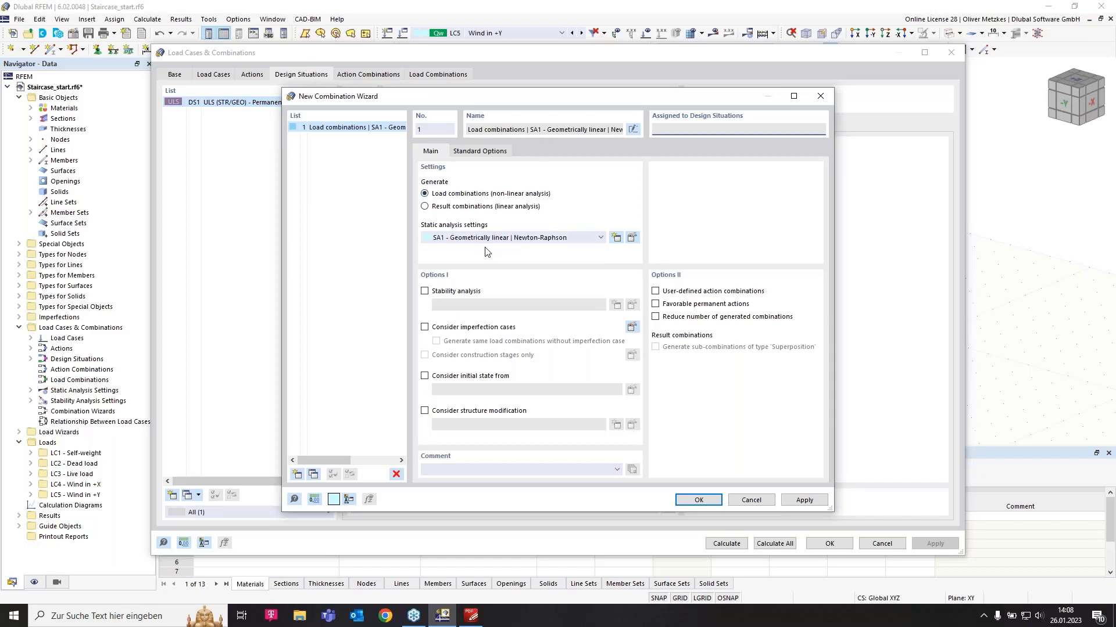
click(439, 296)
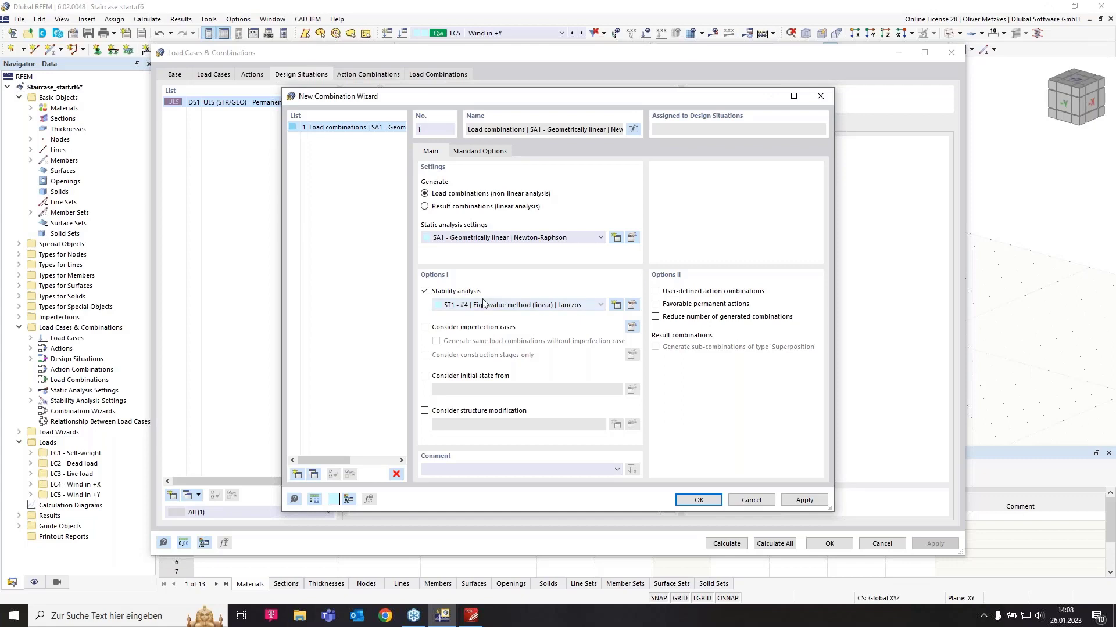
click(699, 500)
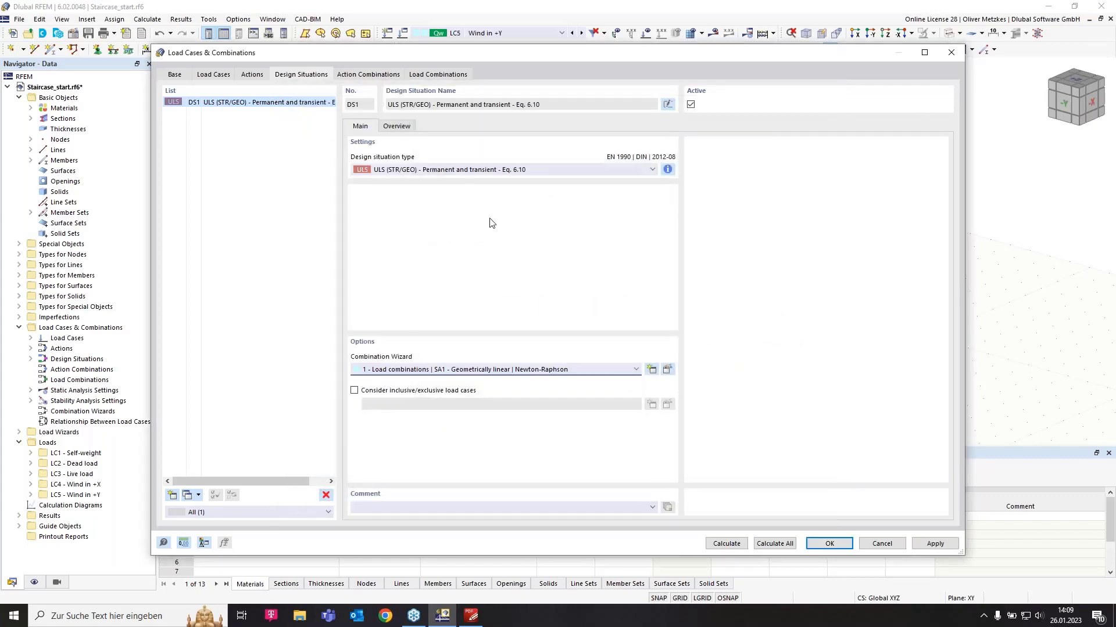
Generate the load combinations, check the critical load settings of CO2, CO4 and CO5, and accept the load case and combination definitions.
click(370, 74)
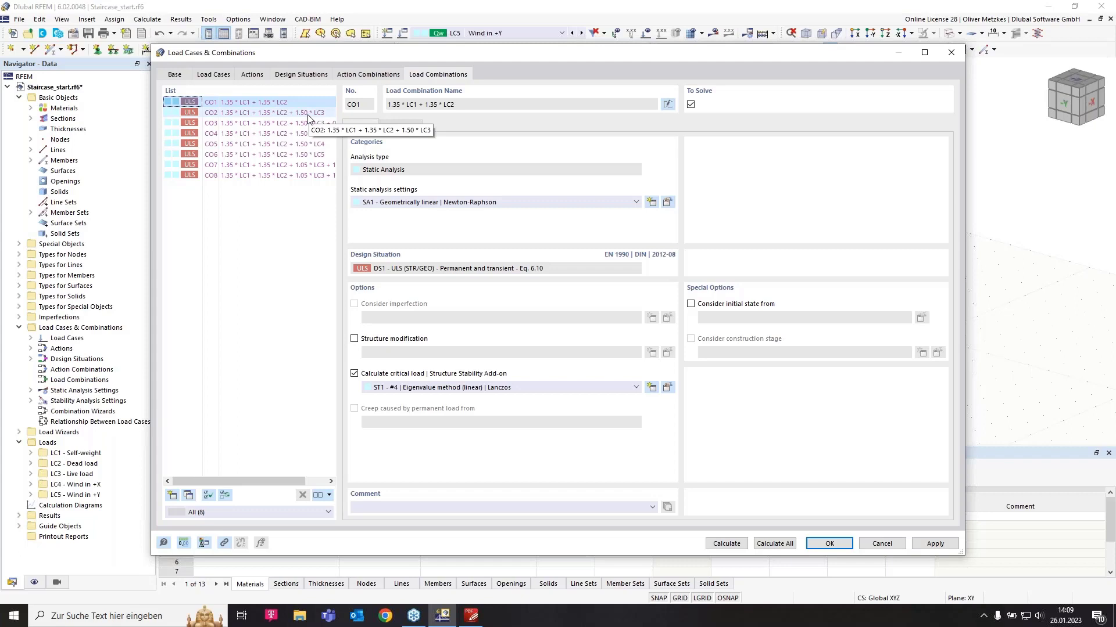
click(308, 115)
click(310, 134)
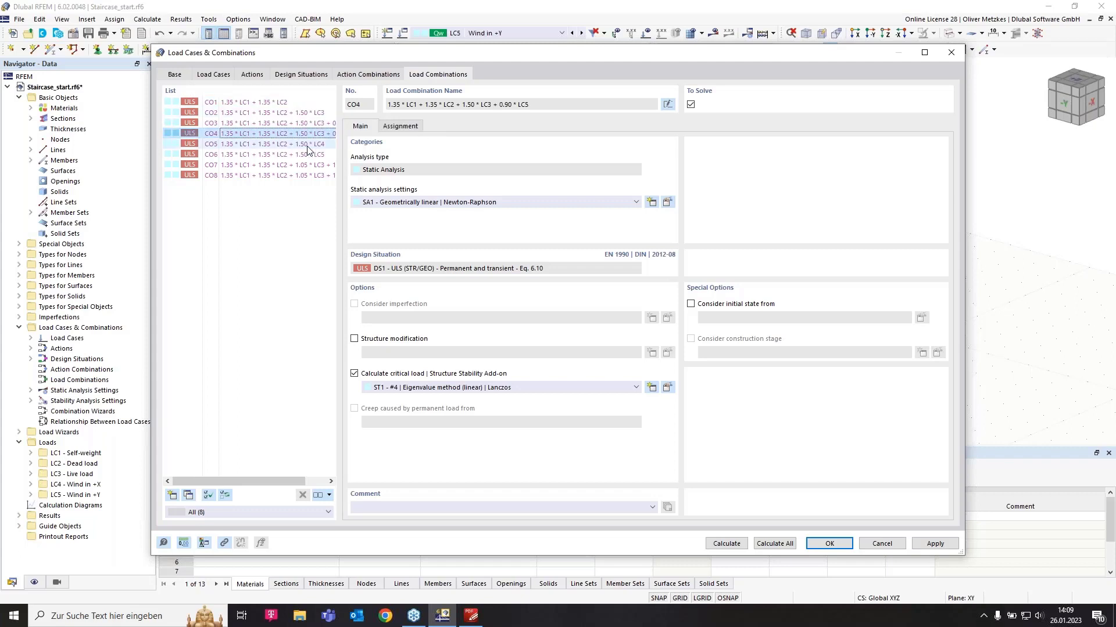
click(308, 146)
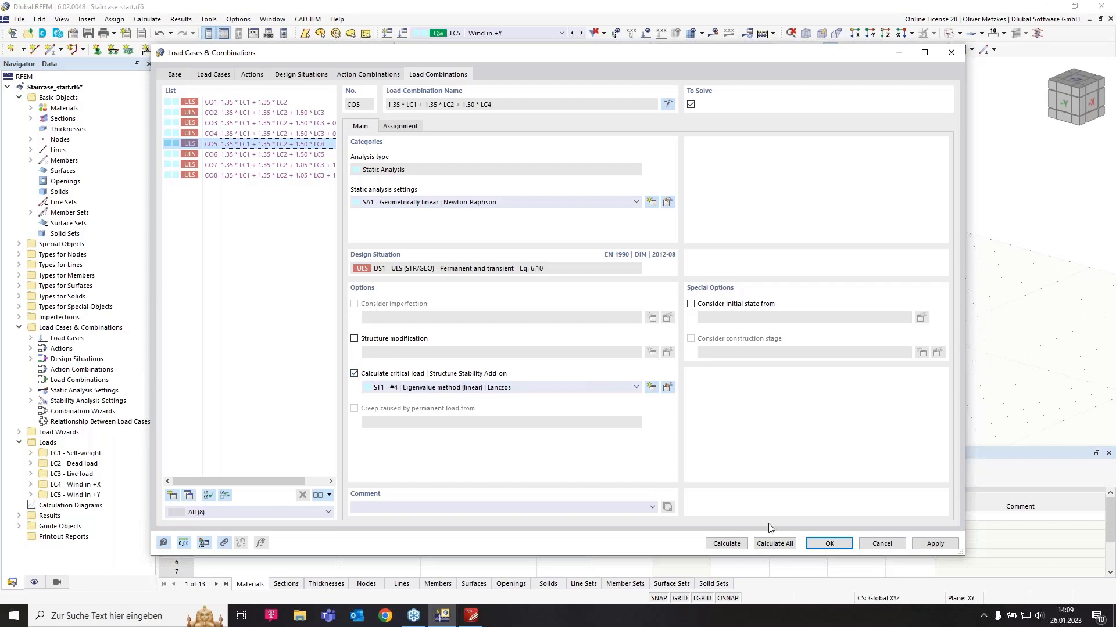
click(831, 543)
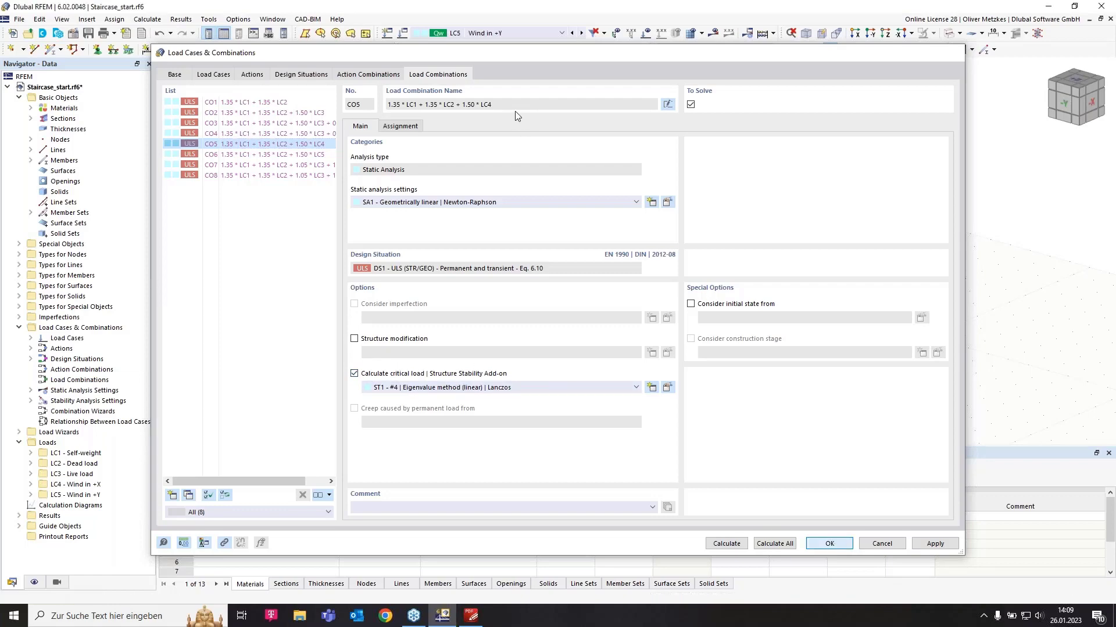
Run the calculation for design situation DS1 and show its results.
click(502, 33)
click(581, 85)
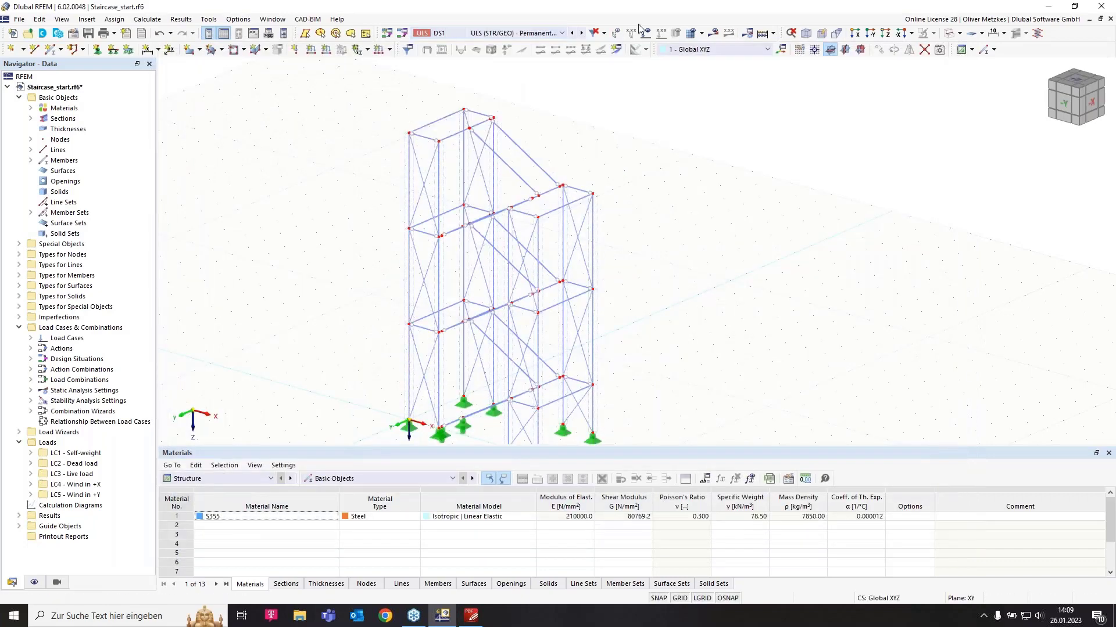
click(712, 34)
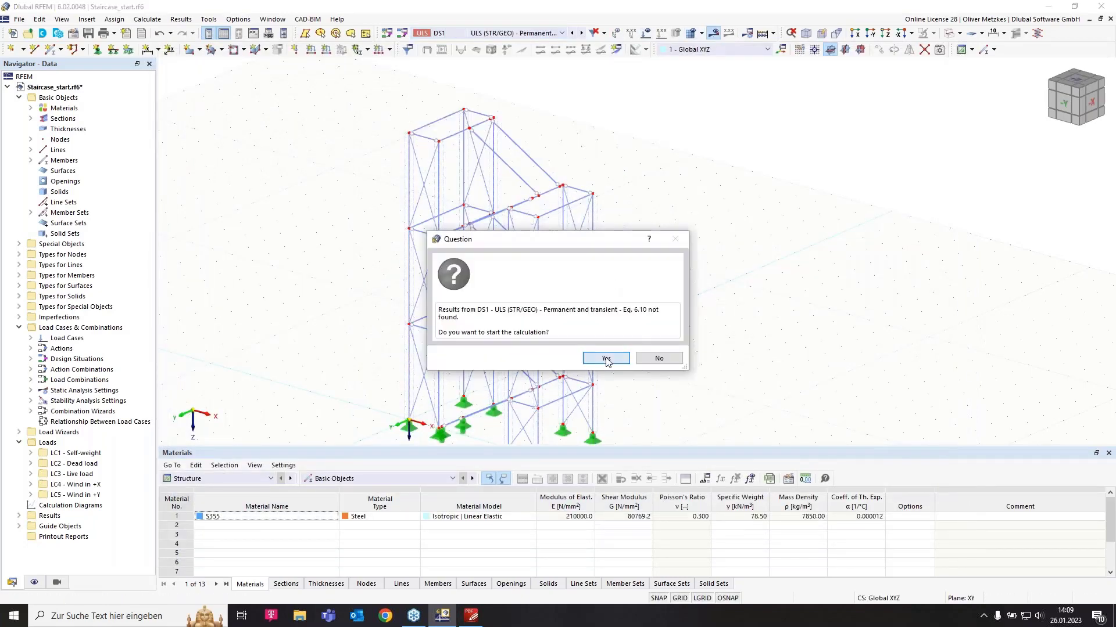
click(604, 356)
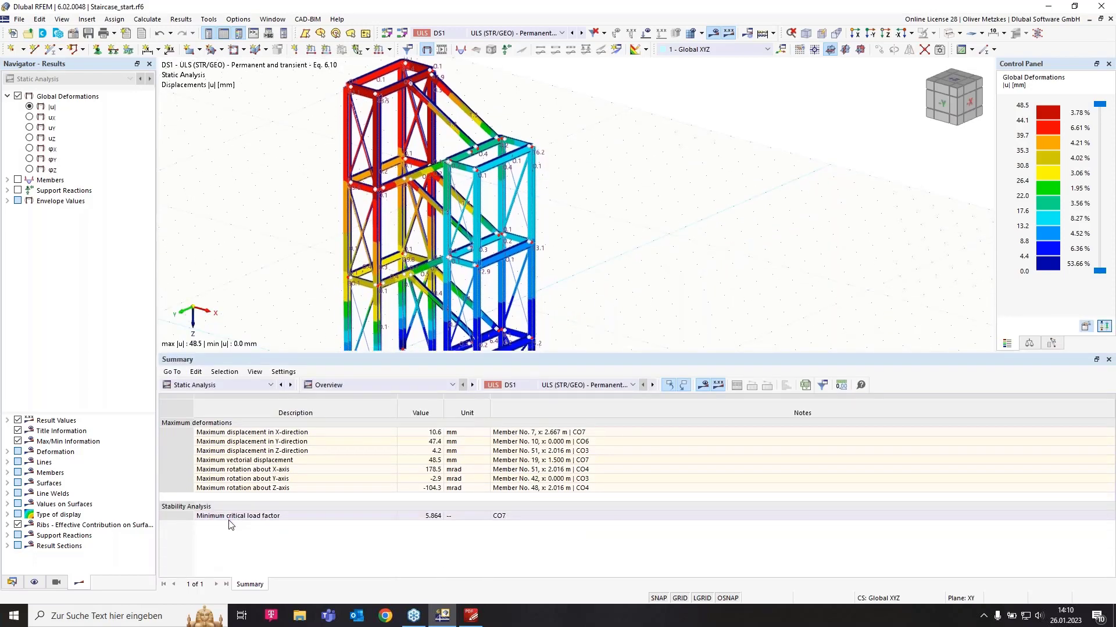
Check which combination governs the minimum critical load factor, and display the Stability Analysis results of CO7.
click(421, 517)
click(520, 517)
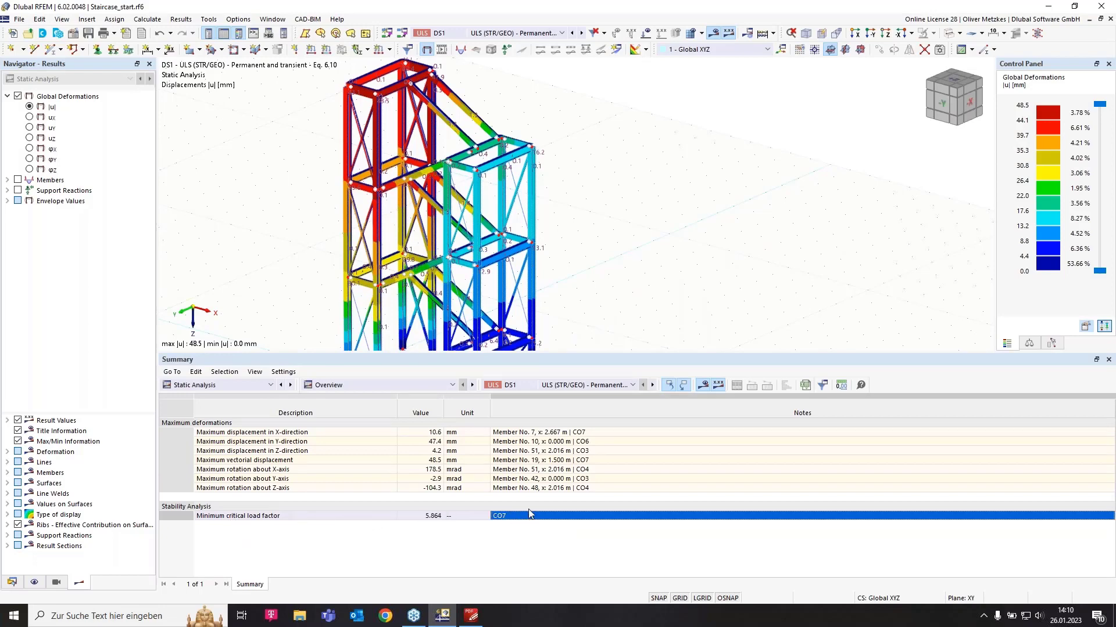
click(521, 533)
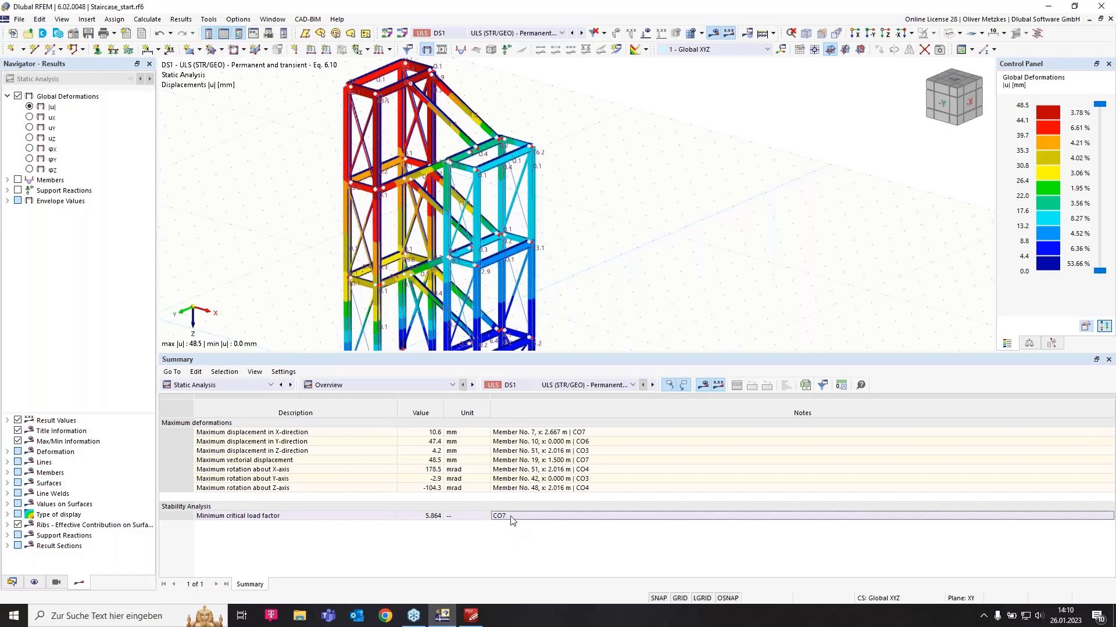
click(519, 34)
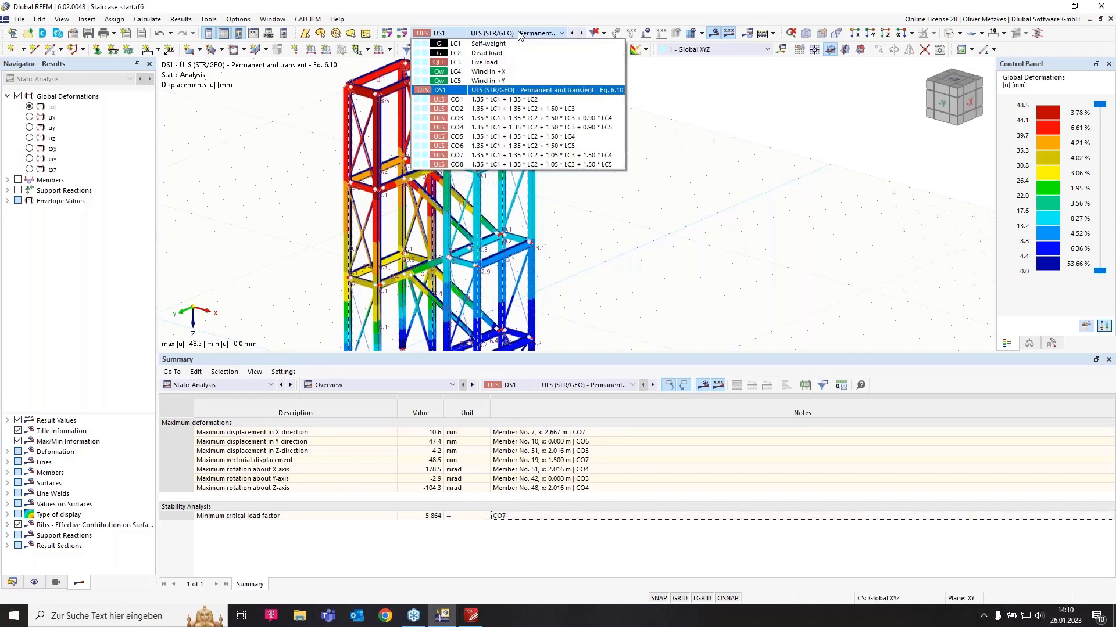
click(466, 155)
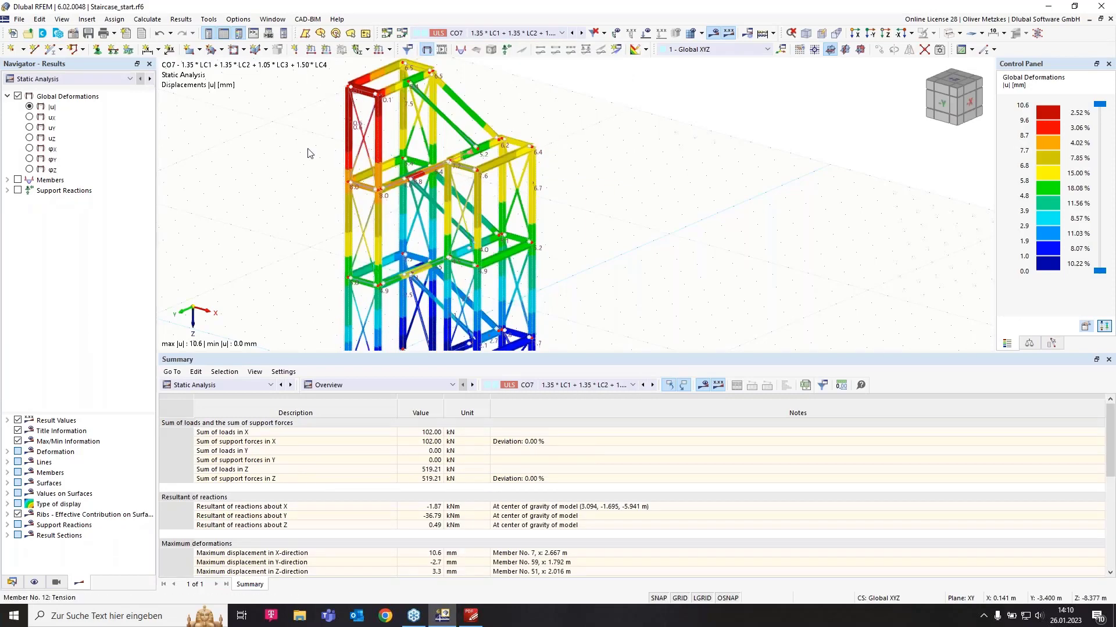
click(59, 79)
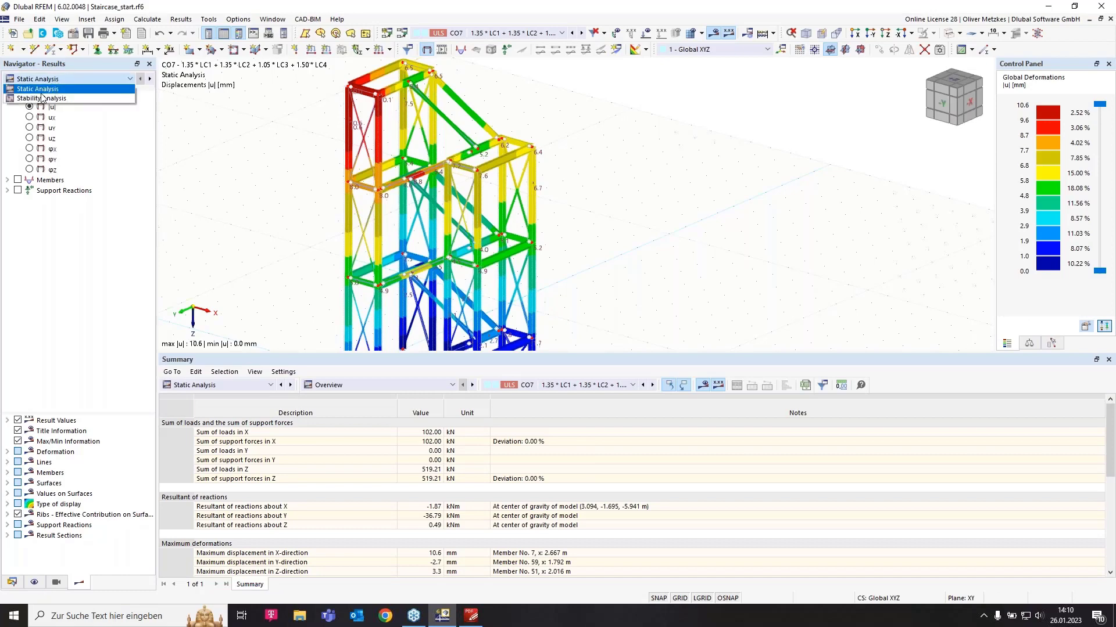
click(45, 100)
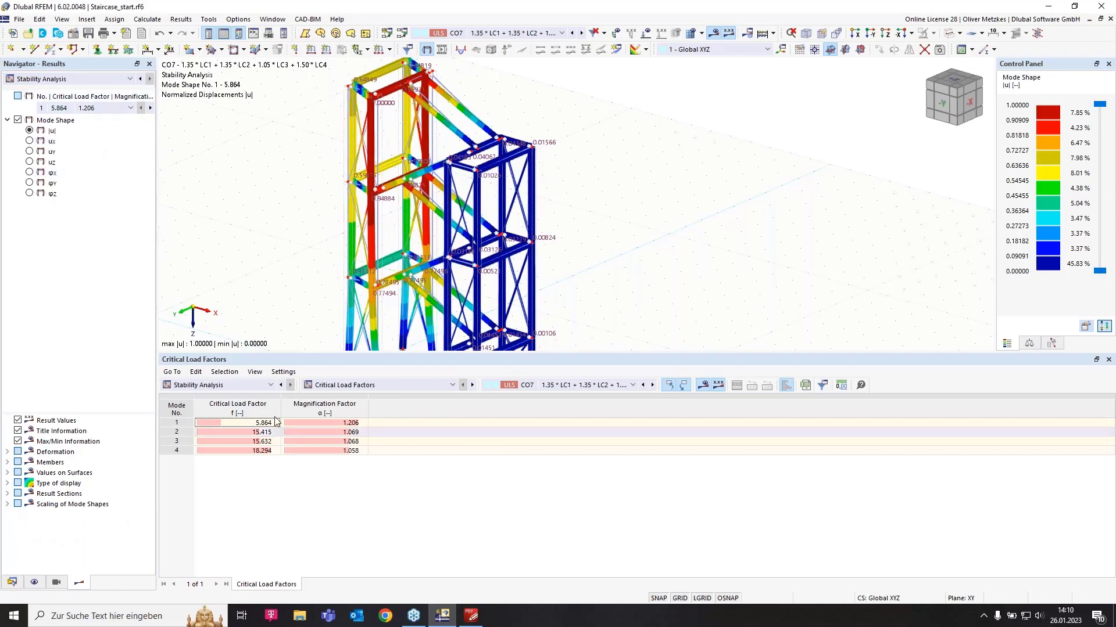
Examine CO7's critical load factors and the first mode shape on the whole staircase from the opposite side.
click(185, 440)
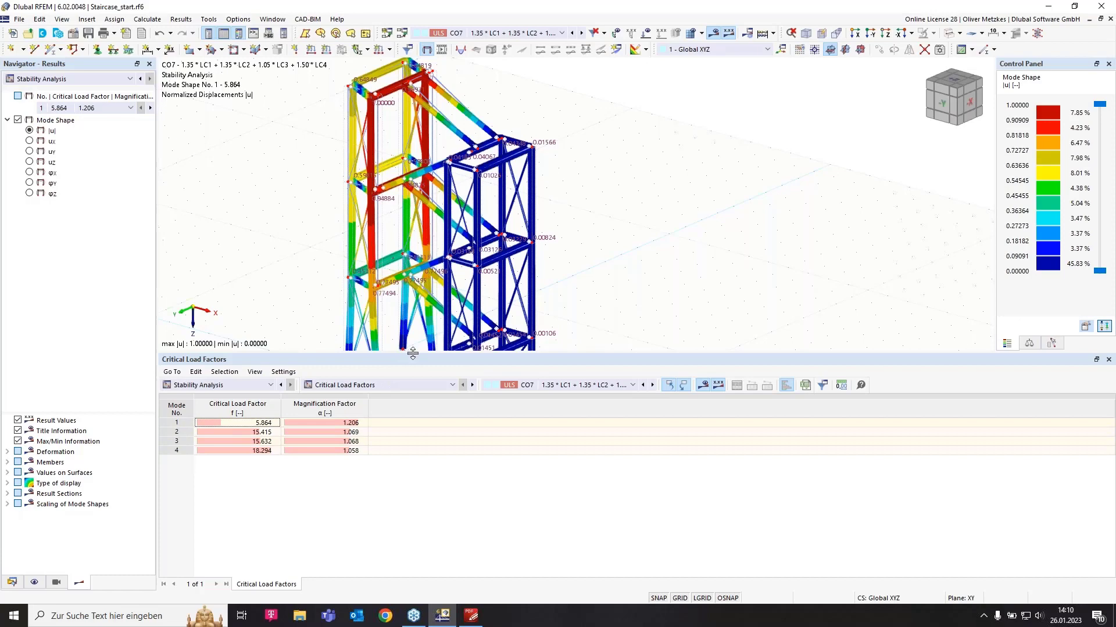
drag(412, 353, 413, 383)
drag(412, 438, 412, 474)
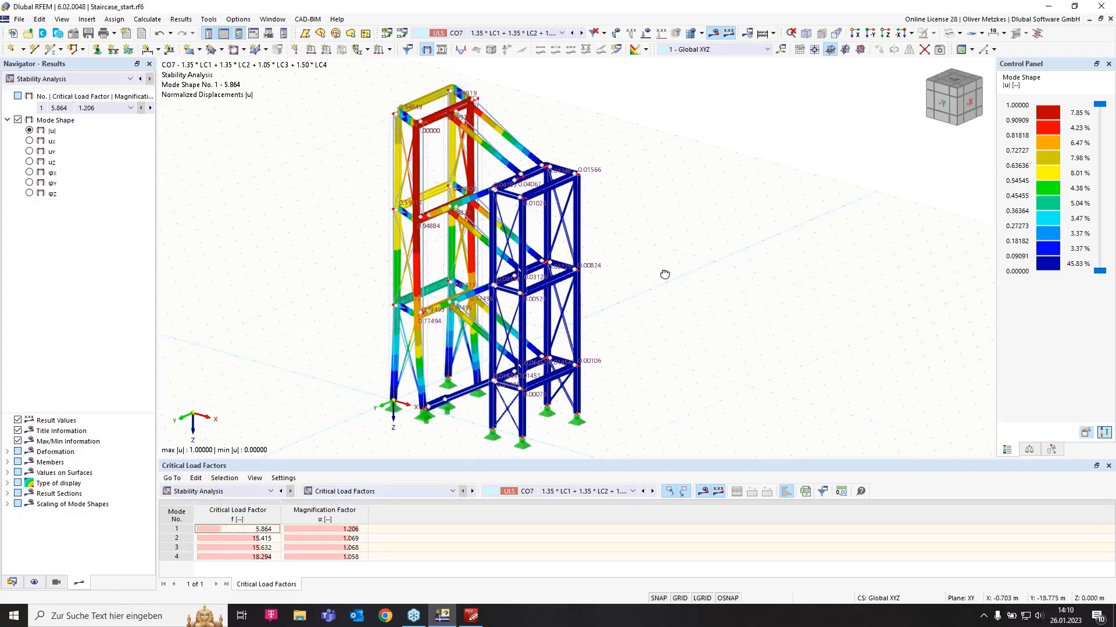
ctrl+middle_drag(665, 273, 591, 291)
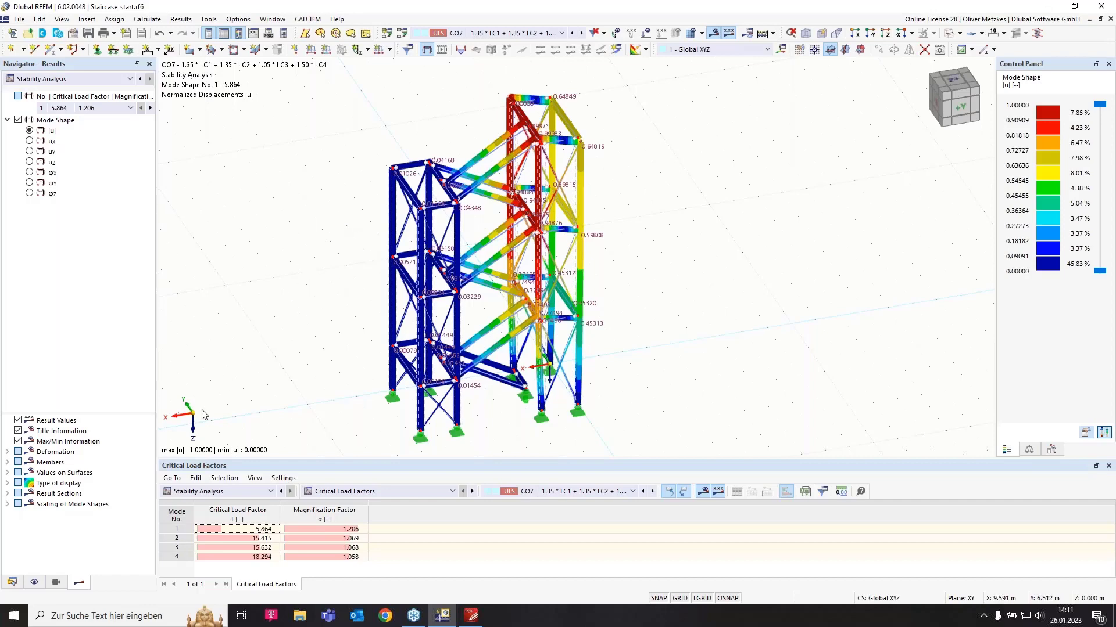
Create an imperfection case of type Local Imperfections named "Initial sway +Y".
click(12, 583)
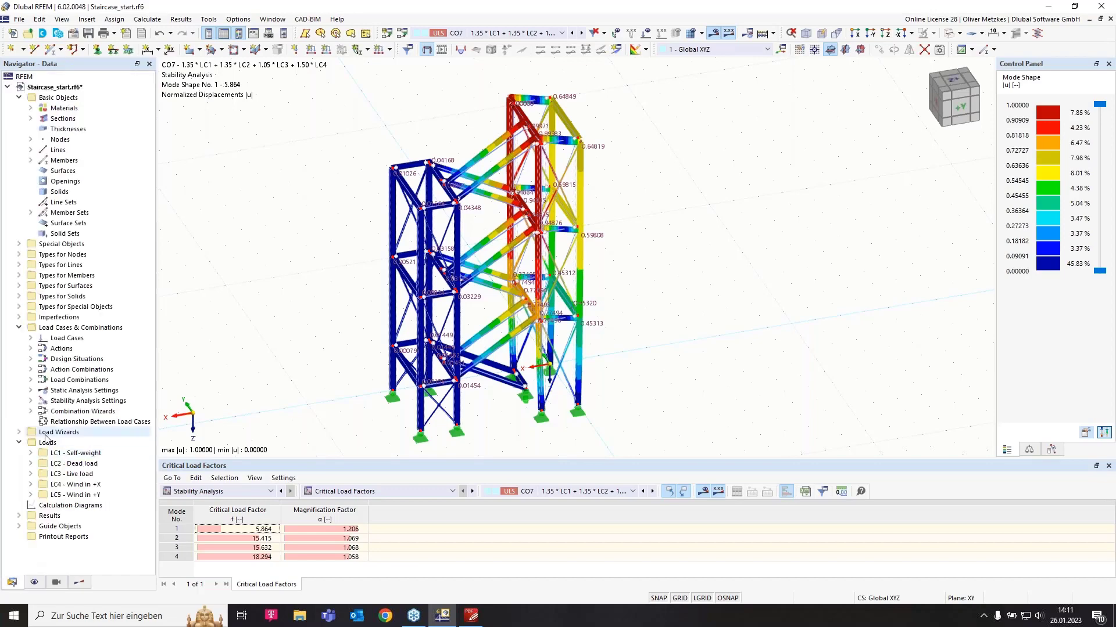
click(20, 317)
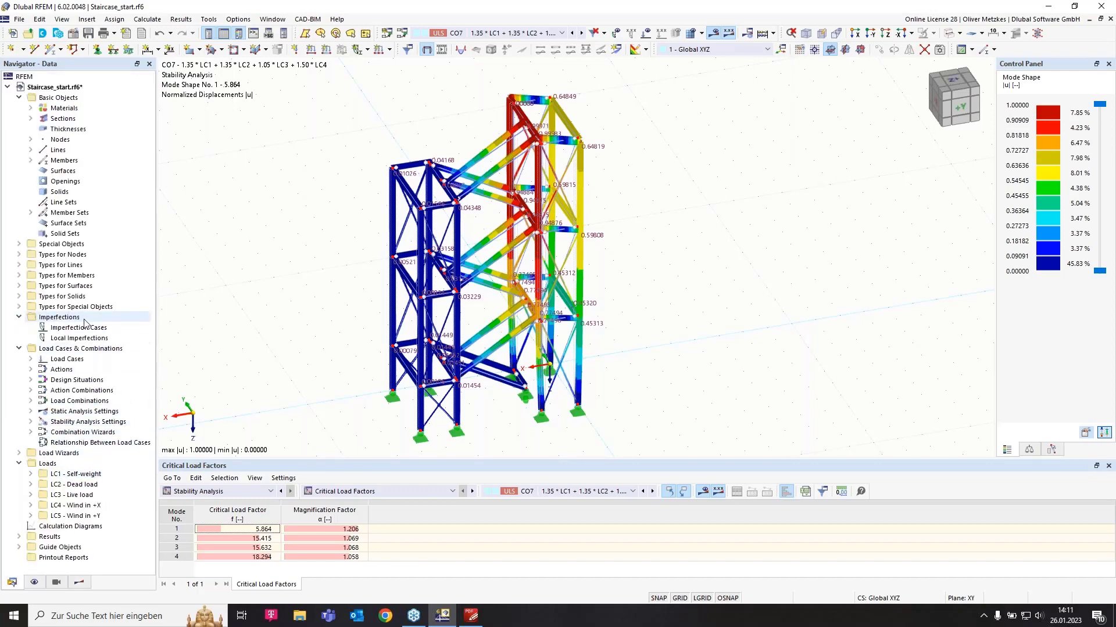
right_click(88, 328)
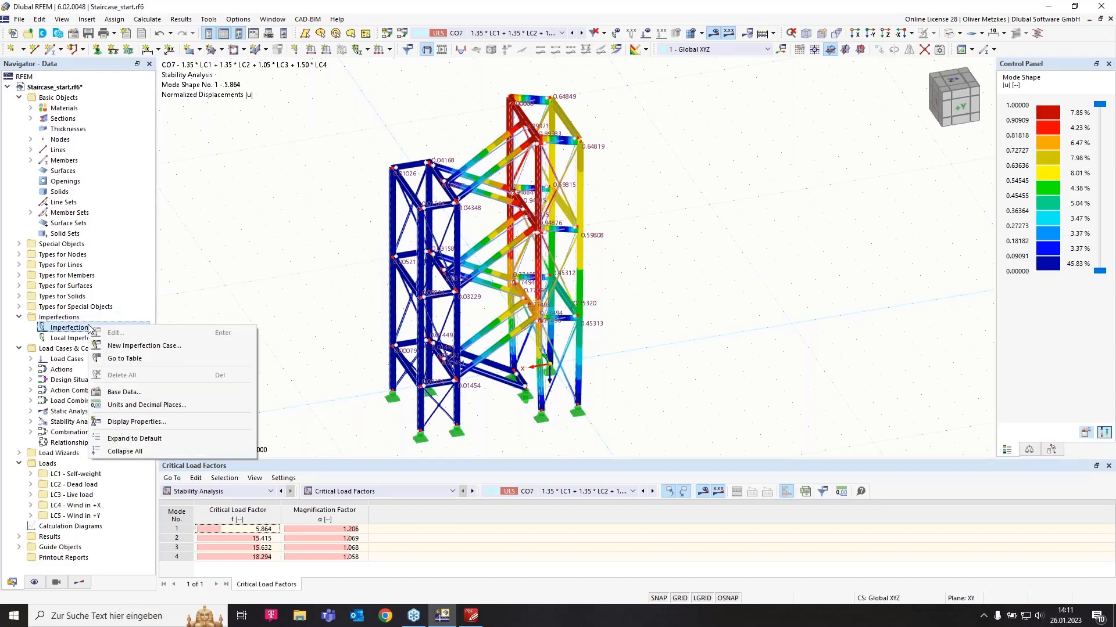
click(128, 348)
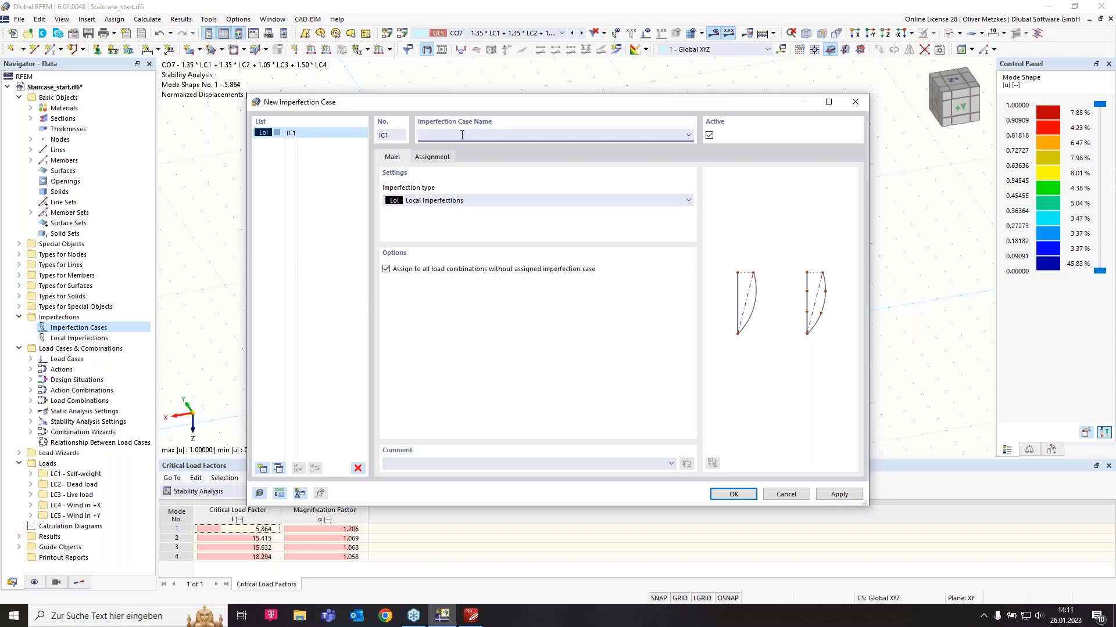
text(al sway +Y)
click(733, 494)
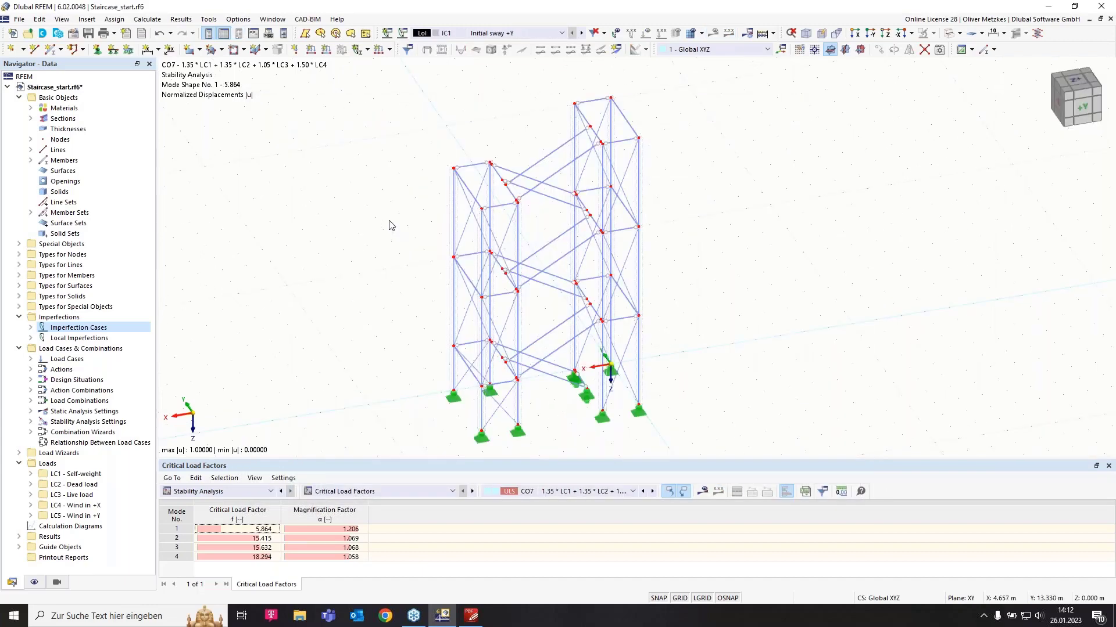
Start a new member set imperfection in IC1 with imperfection type Initial Sway and definition type EN 1993-1-1.
click(368, 51)
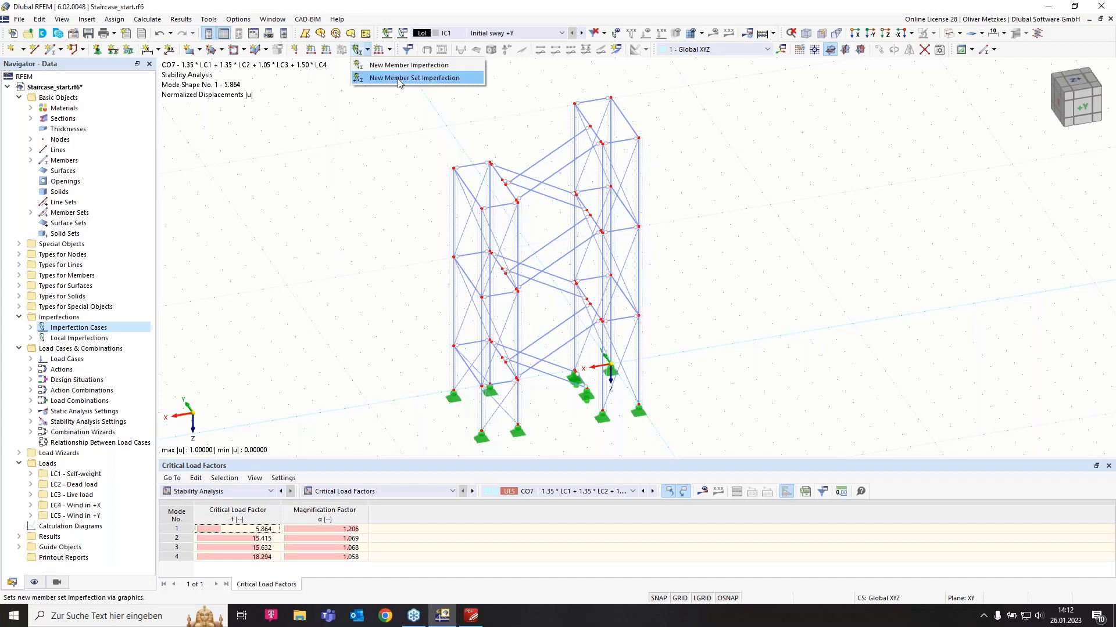
click(445, 79)
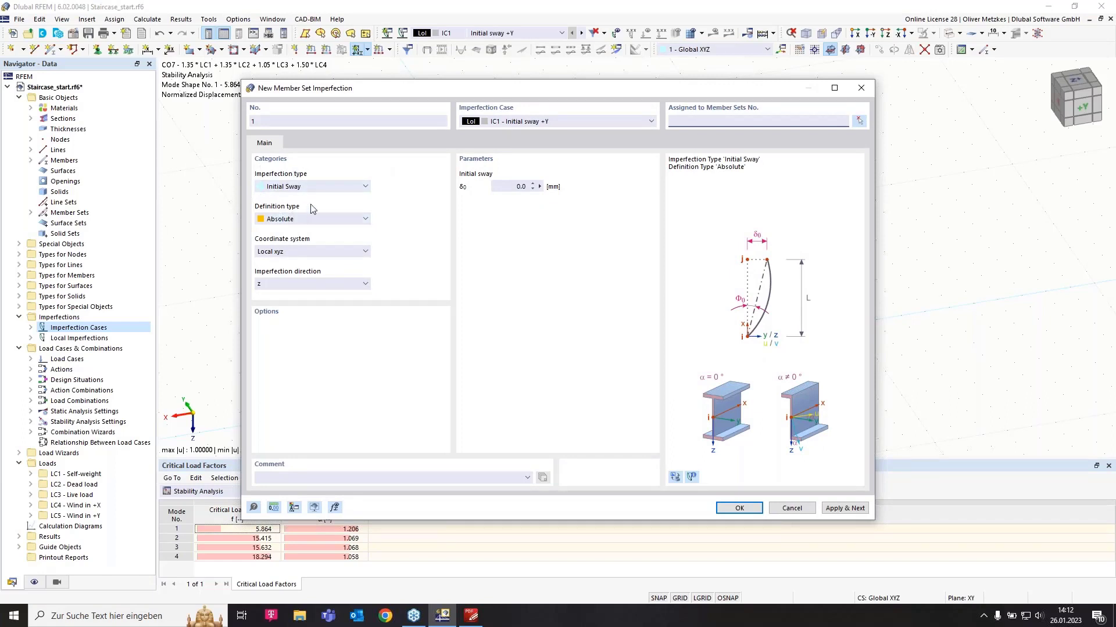
click(313, 221)
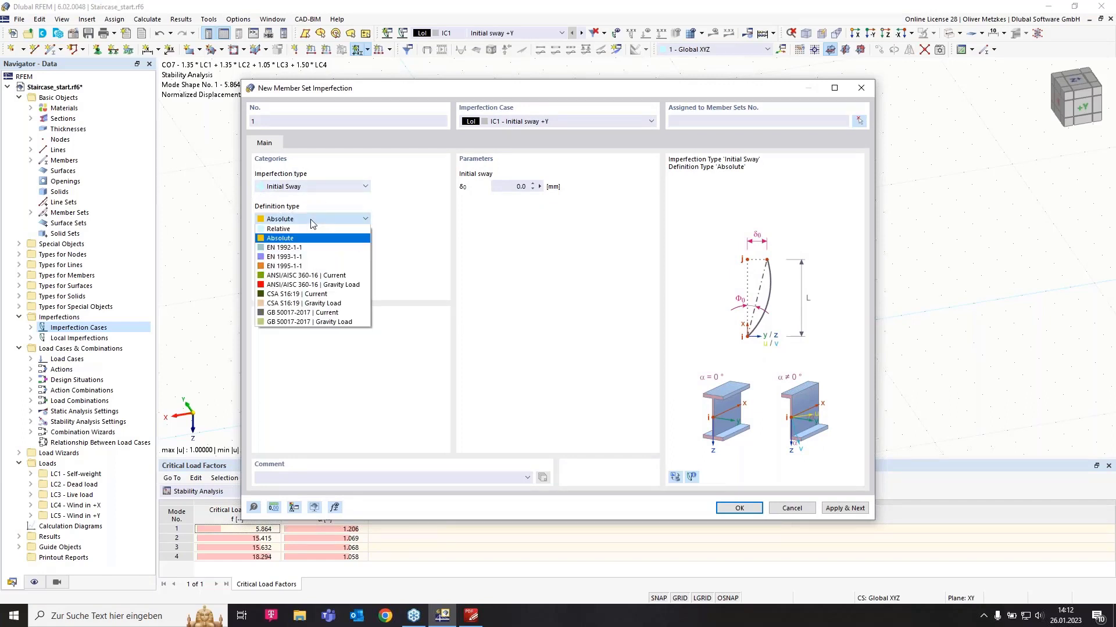
click(311, 257)
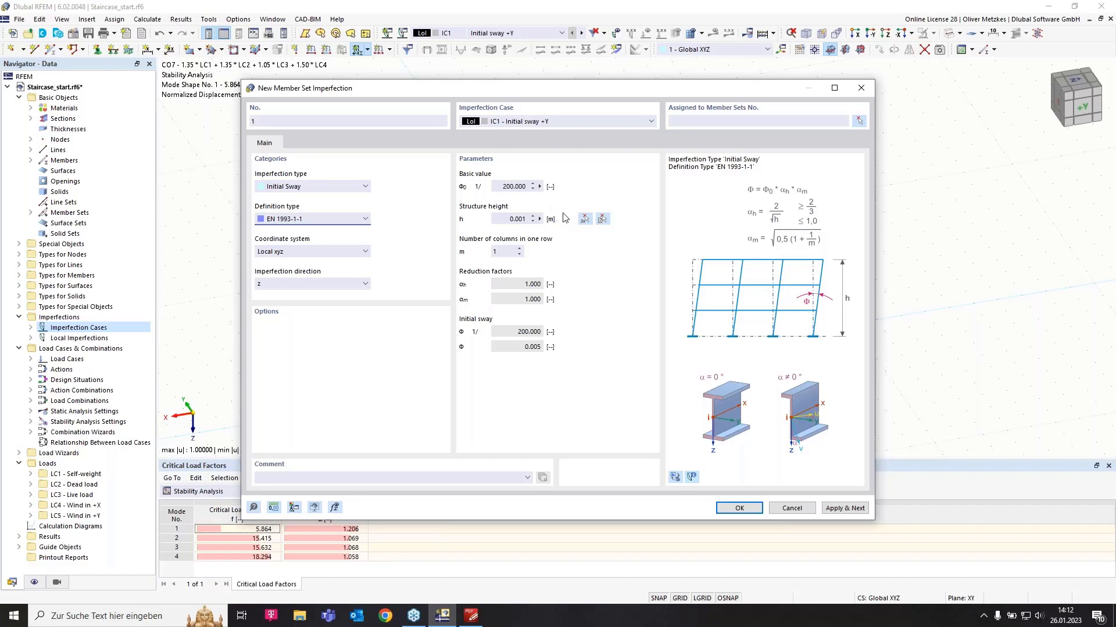
Pick the 10 m structure height from an outer column's base and top nodes, with 2 columns in one row and coordinate system 1 - Global XYZ.
click(584, 222)
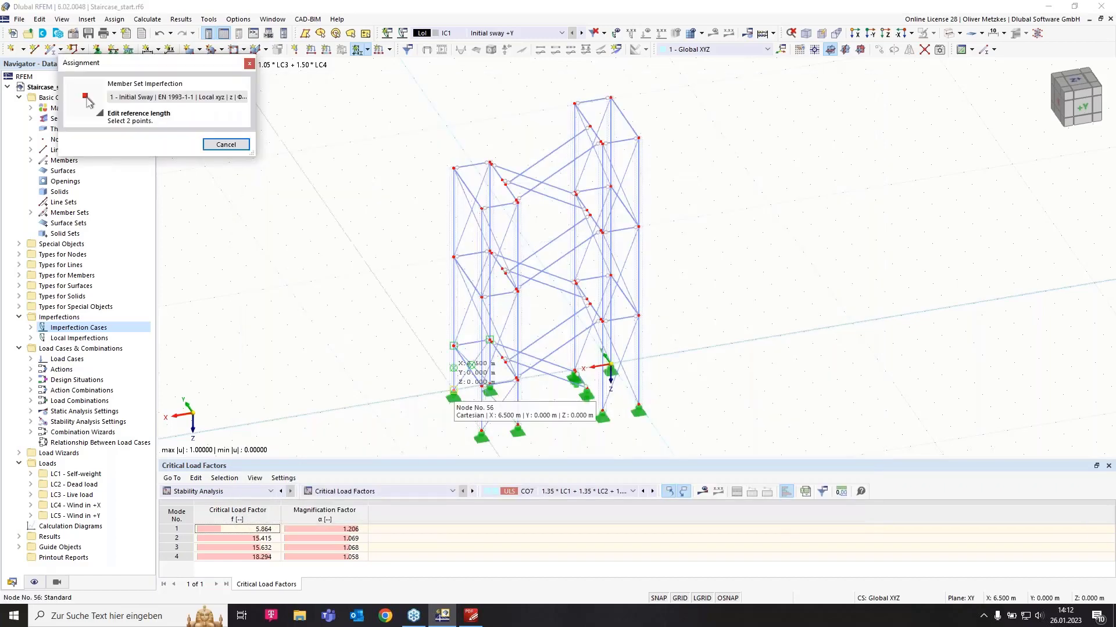
click(454, 392)
click(454, 169)
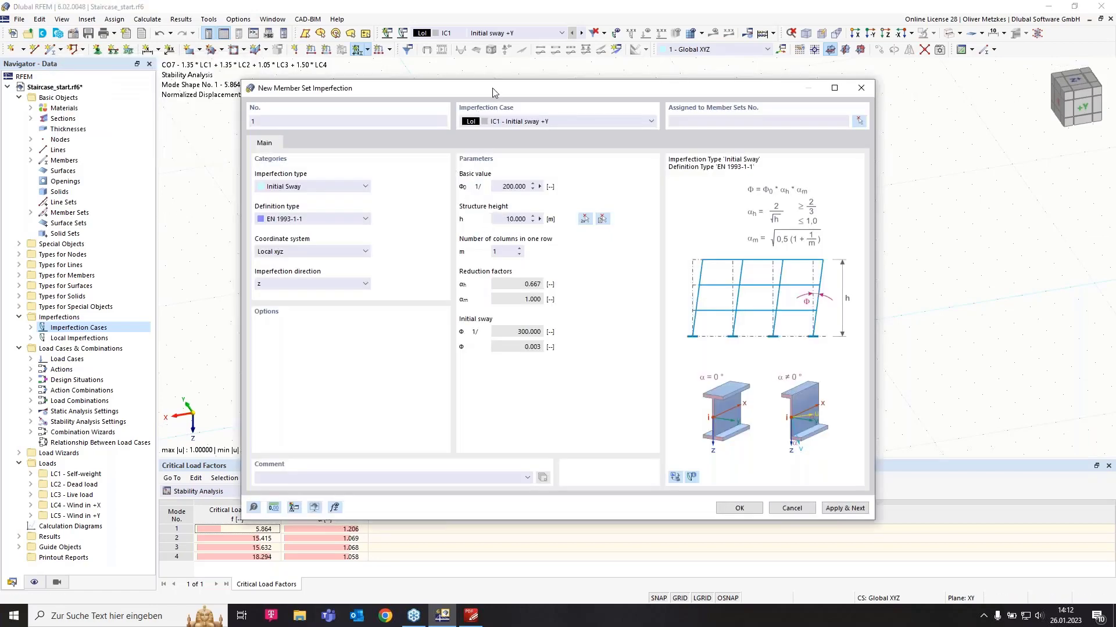
drag(492, 88, 780, 82)
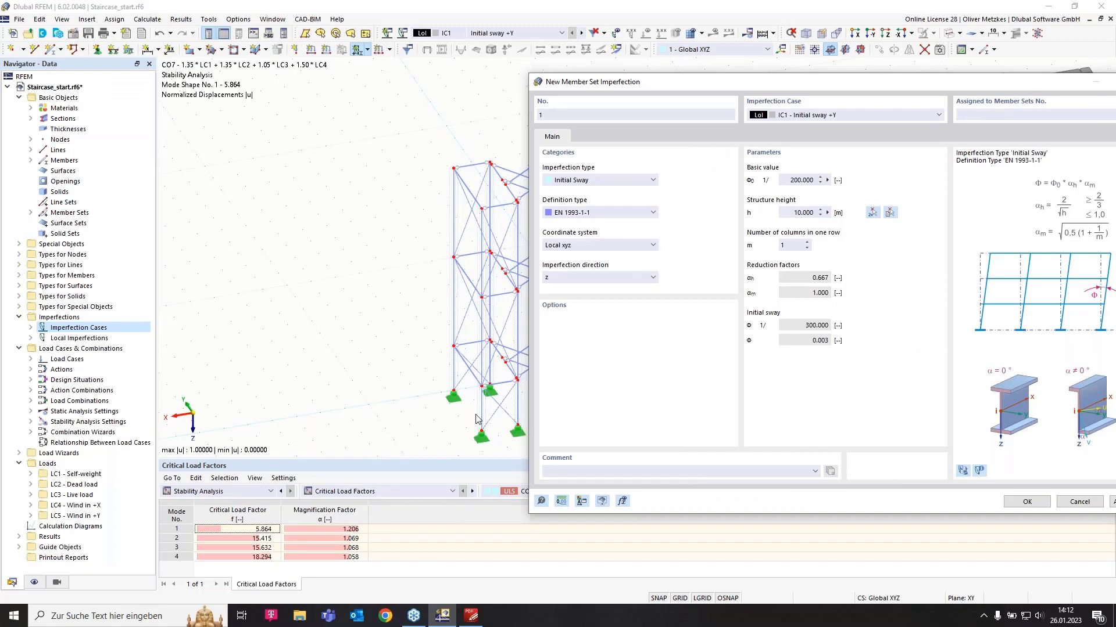
click(806, 243)
drag(853, 84, 667, 83)
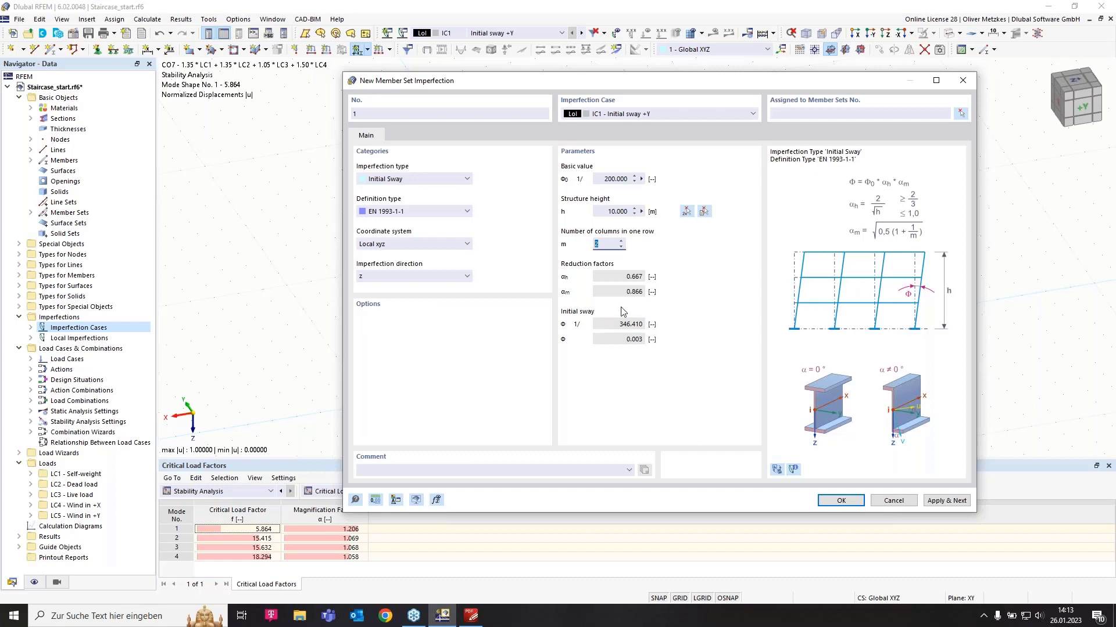
click(419, 245)
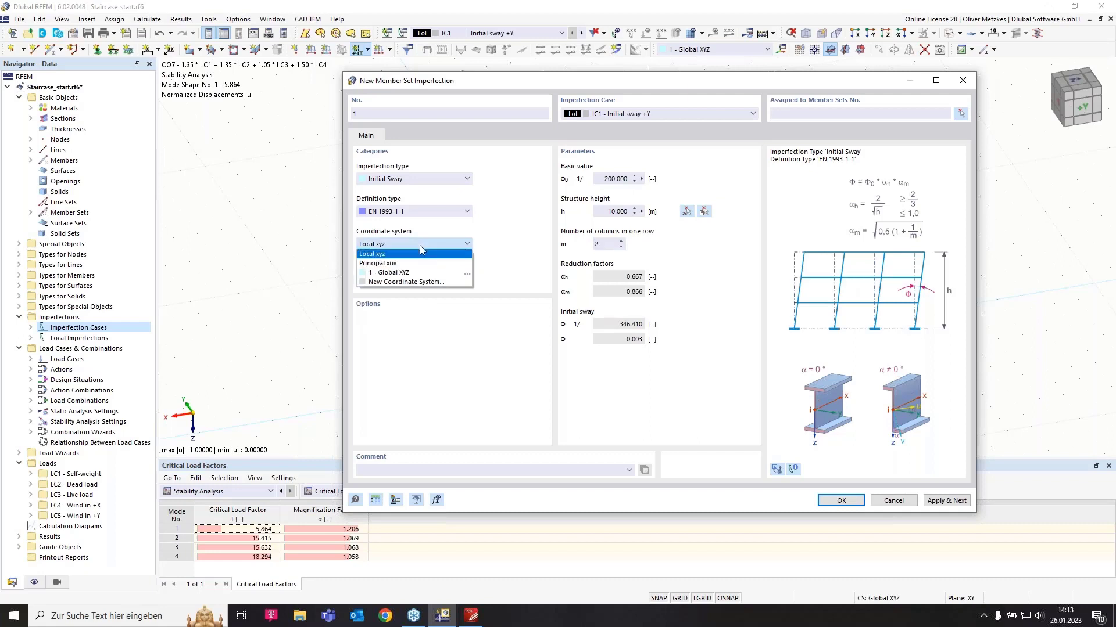
click(400, 273)
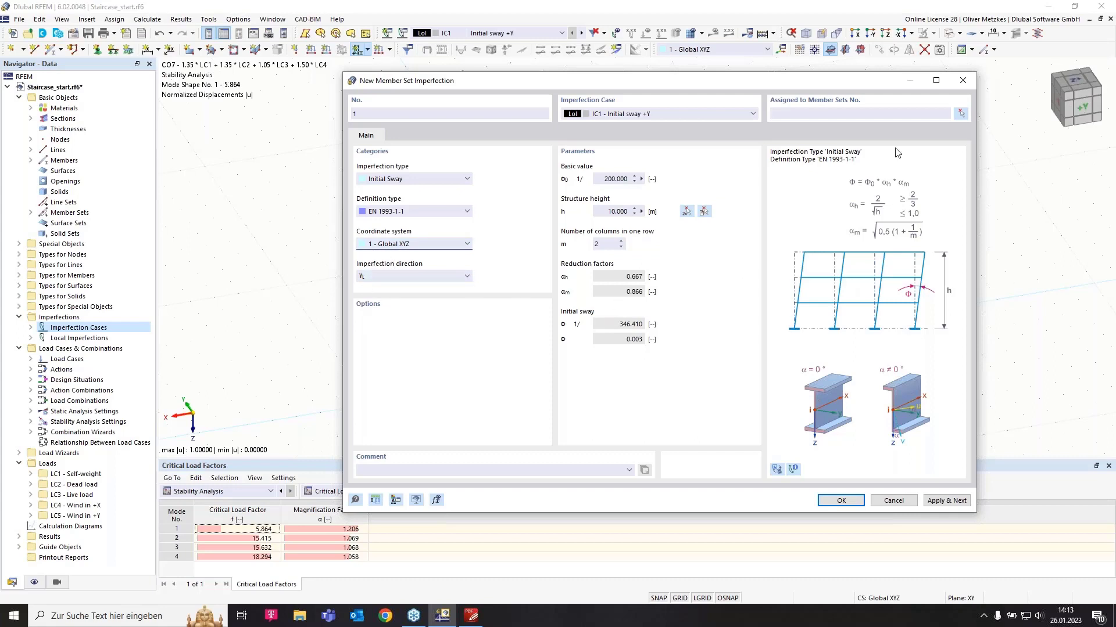
Assign the imperfection to member sets 1-8 by selecting them in the model, and display the imperfections on the staircase.
click(961, 113)
drag(833, 363, 400, 210)
click(166, 169)
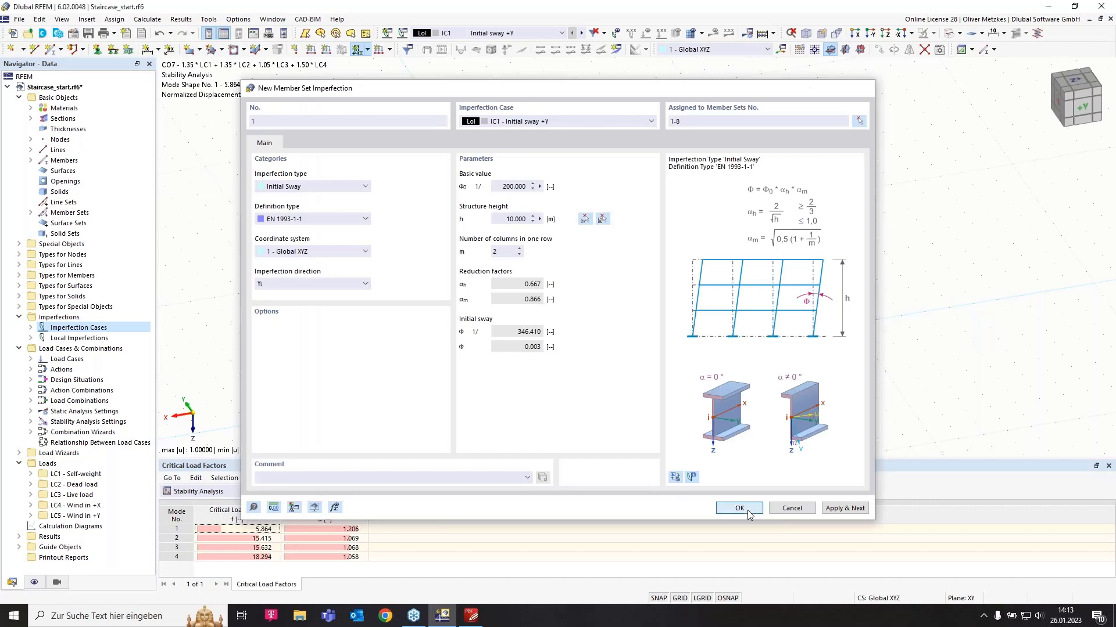
click(749, 514)
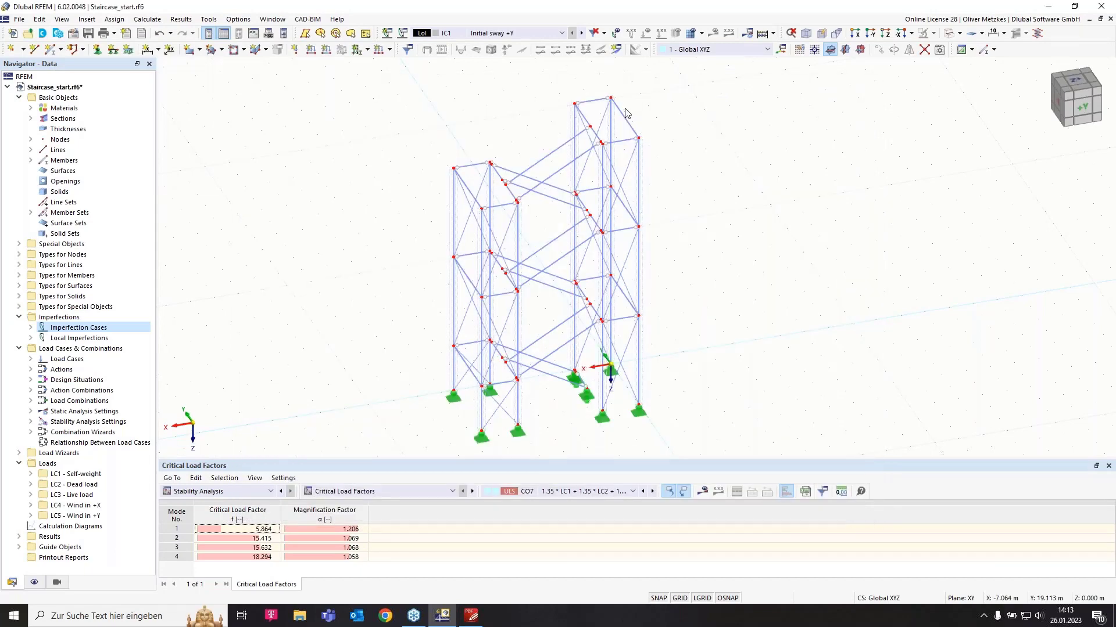
click(622, 33)
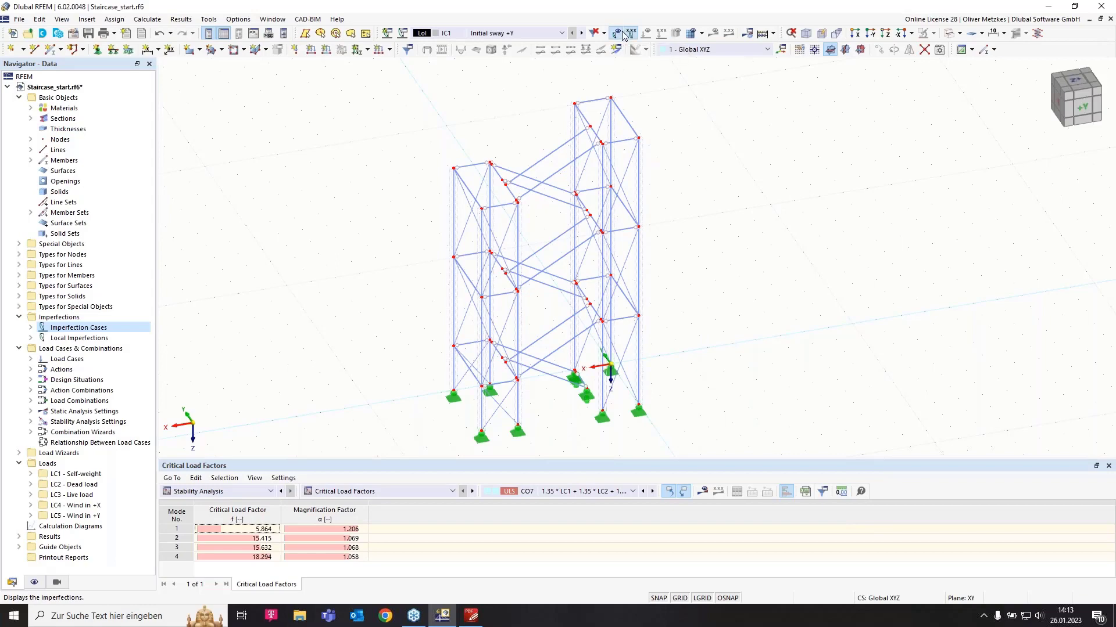
ctrl+middle_drag(734, 209, 637, 280)
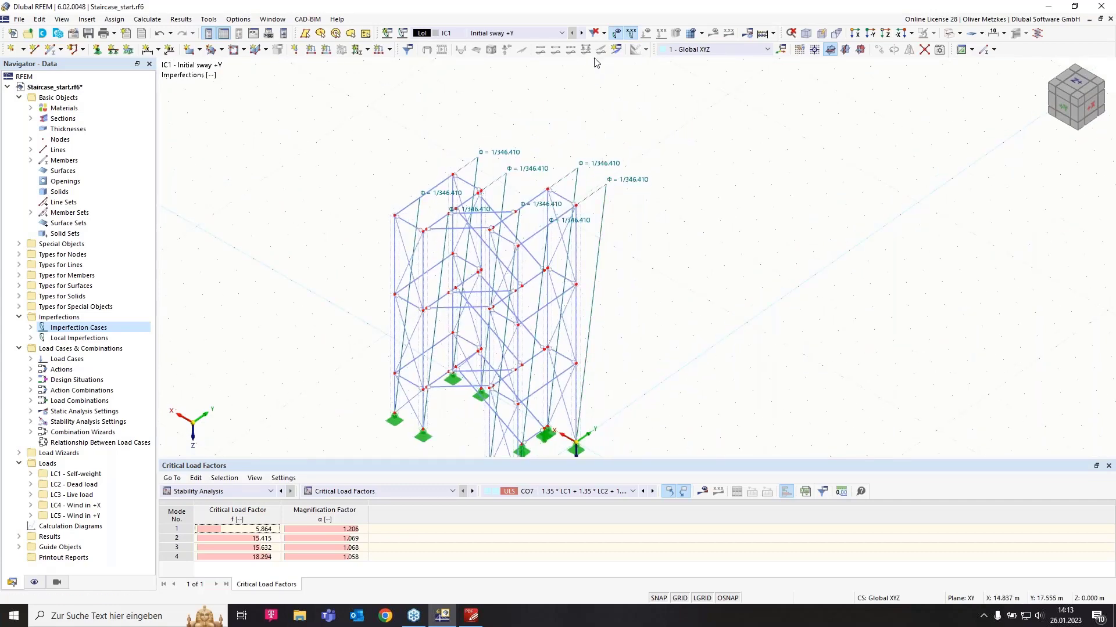
Copy imperfection case IC1 and name the copy "Initial sway +X".
click(402, 35)
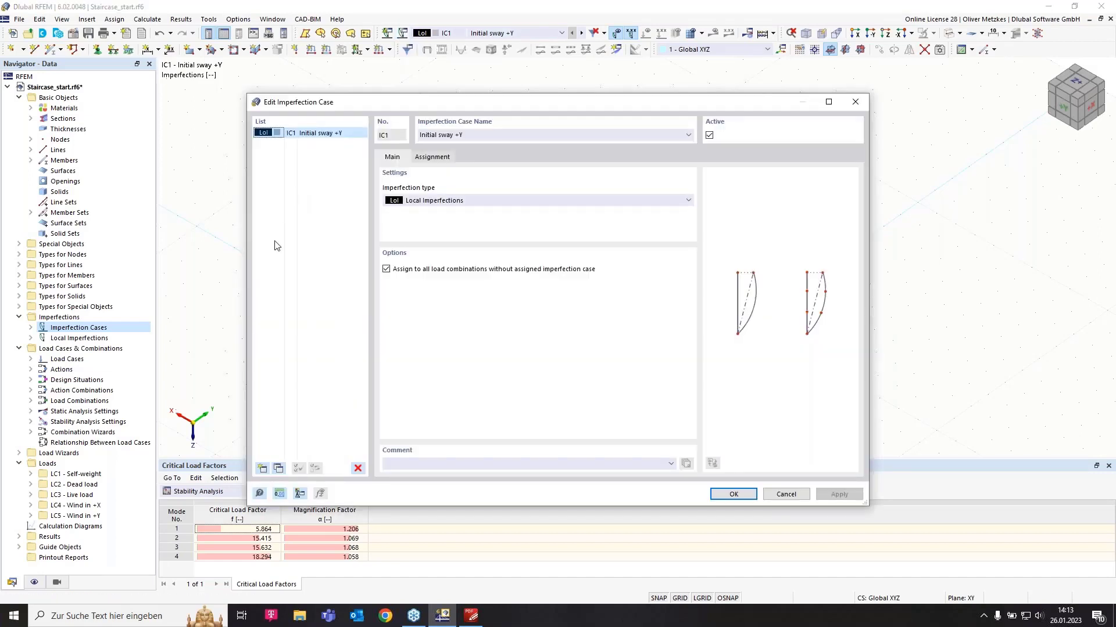
click(279, 469)
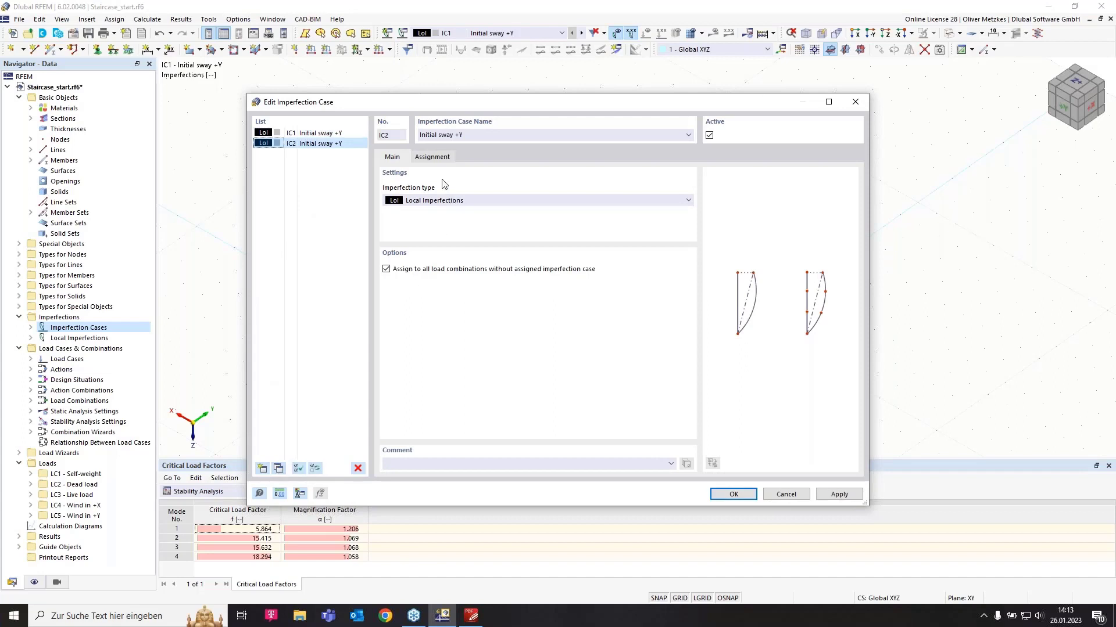
click(491, 135)
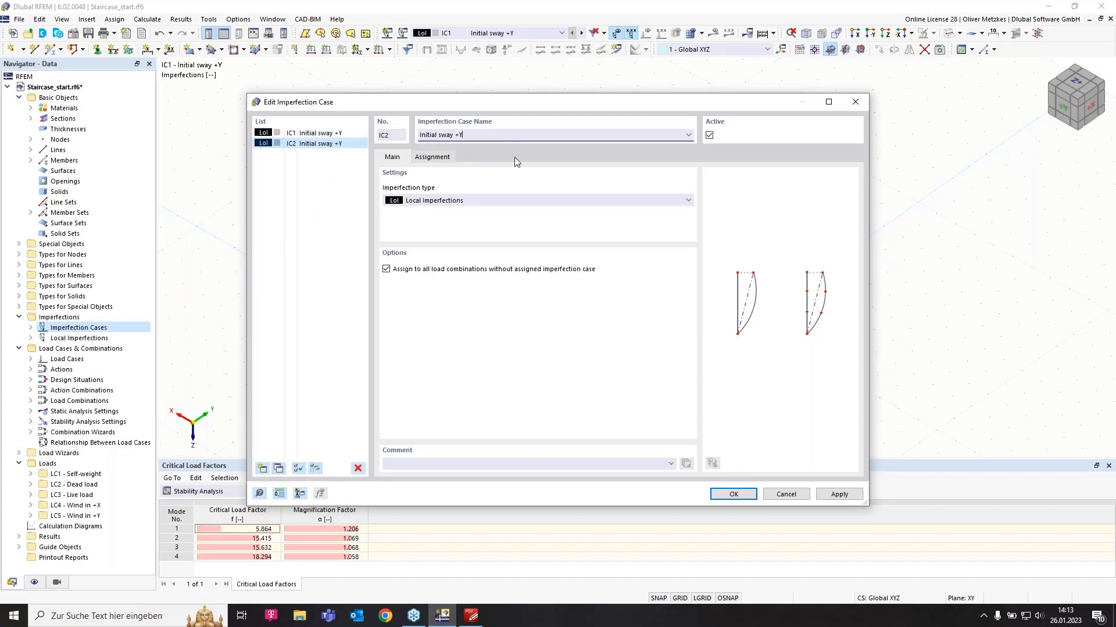
key(BackSpace)
text(X)
click(734, 495)
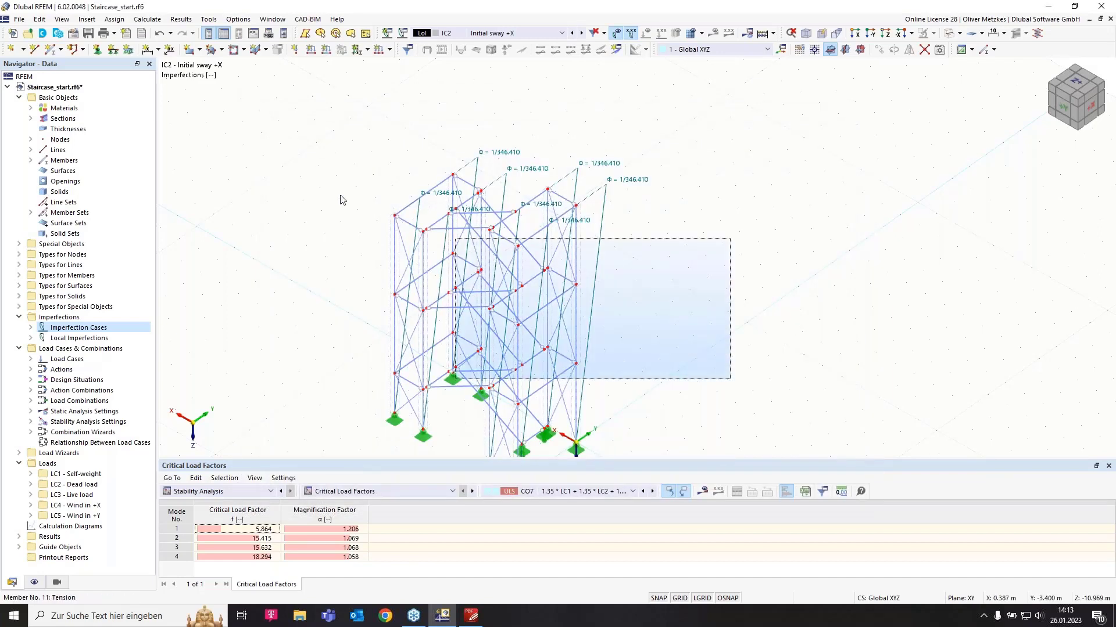
Change the imperfection direction of IC2's member set imperfection to XL.
right_click(633, 184)
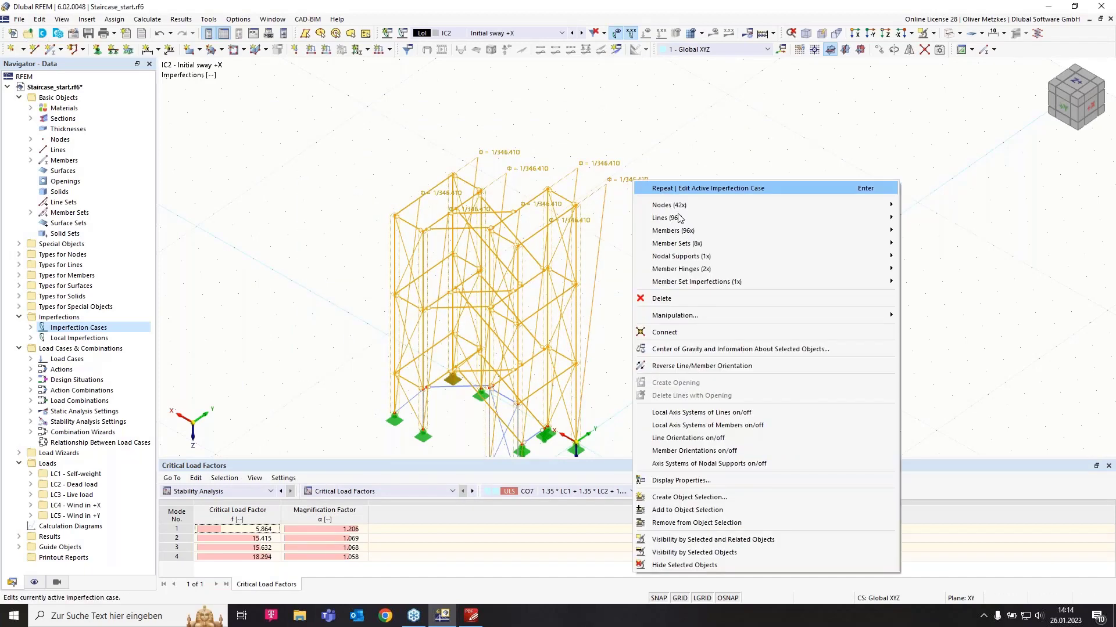
mouse_move(674, 283)
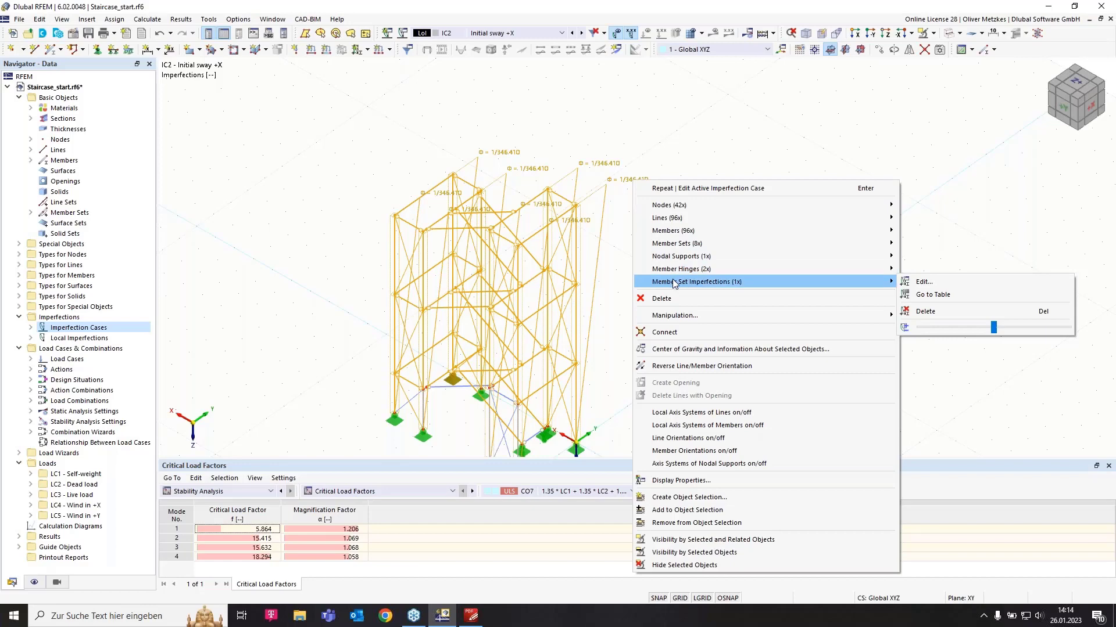
click(923, 283)
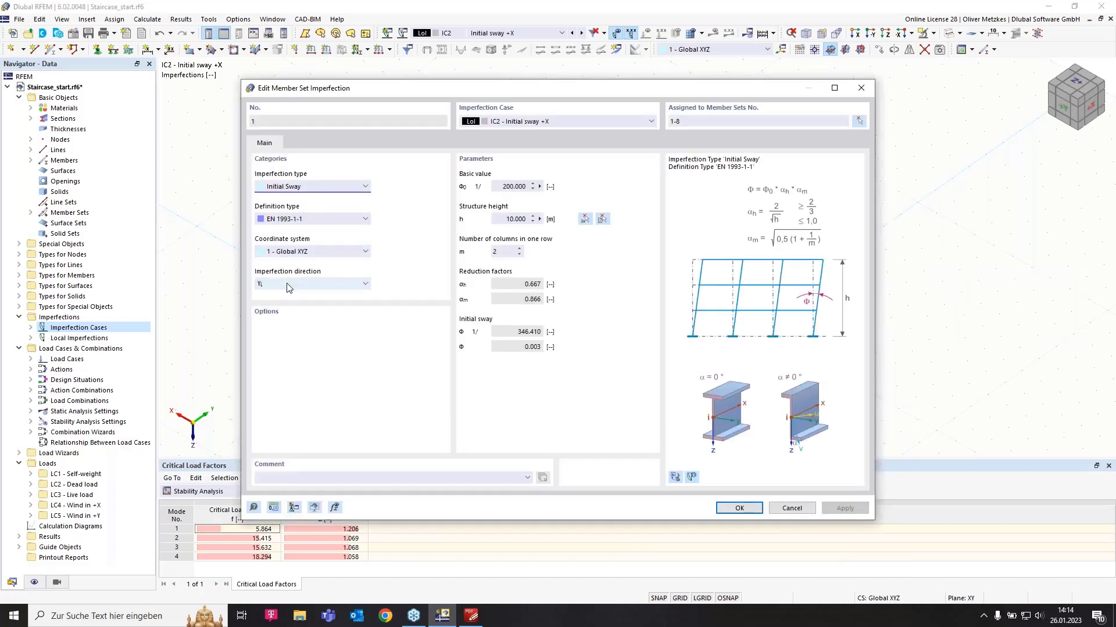
click(289, 284)
click(289, 323)
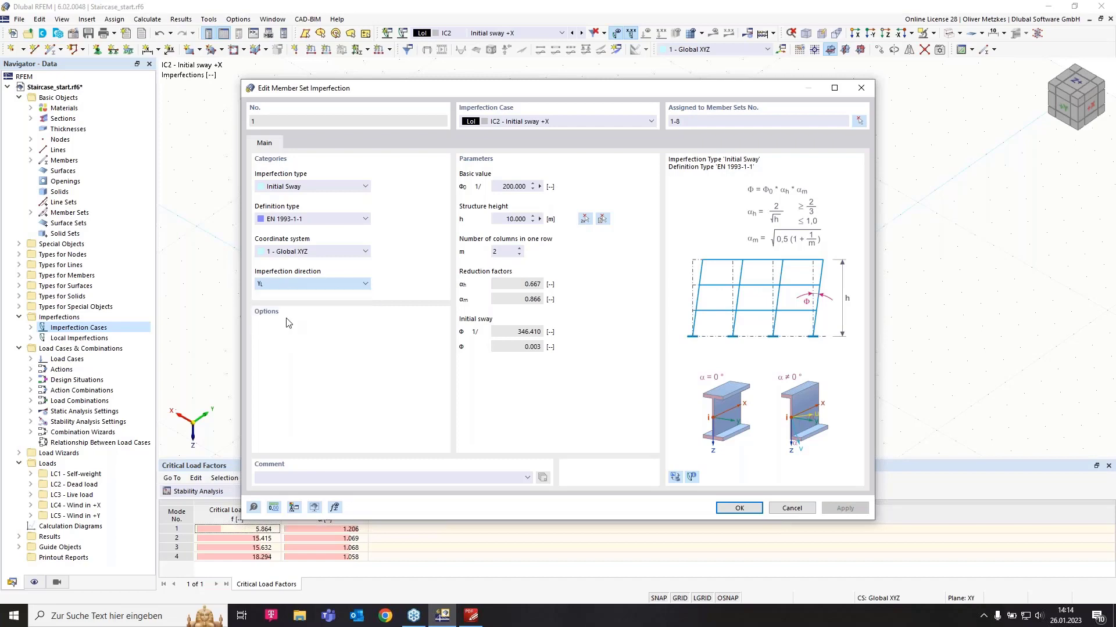
click(744, 512)
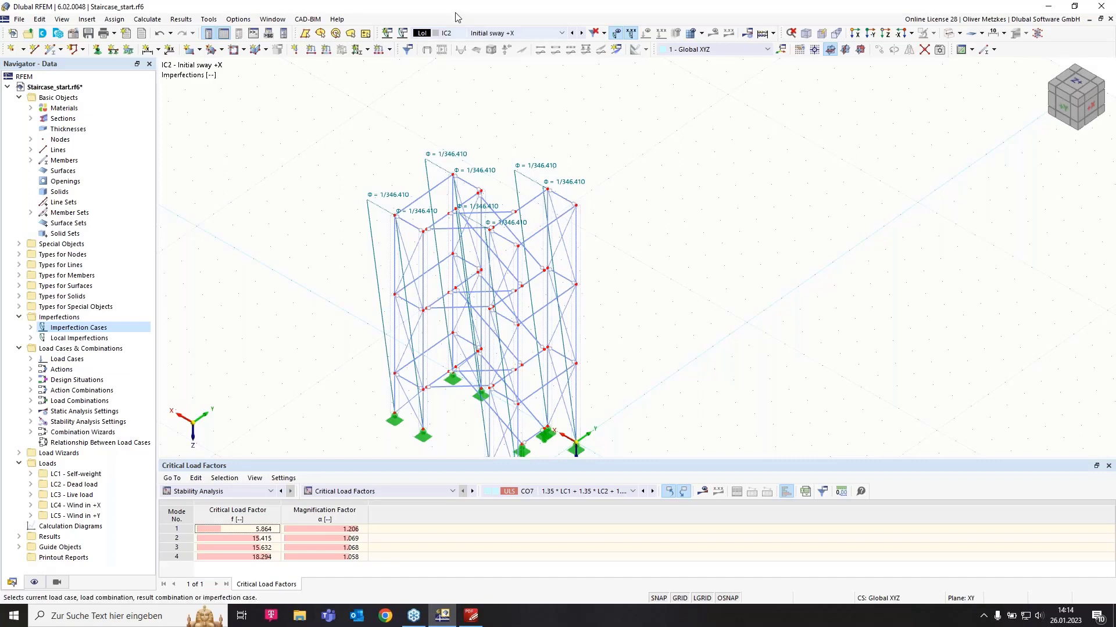
Assign load case LC5 Wind in +Y to imperfection case IC1 Initial sway +Y.
click(404, 33)
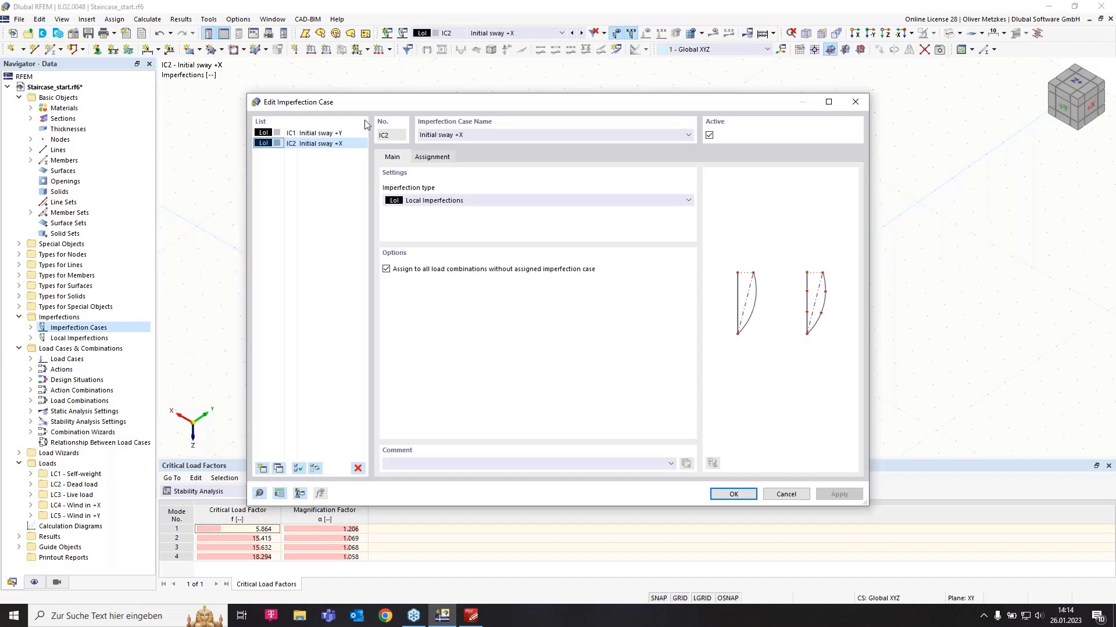
click(330, 135)
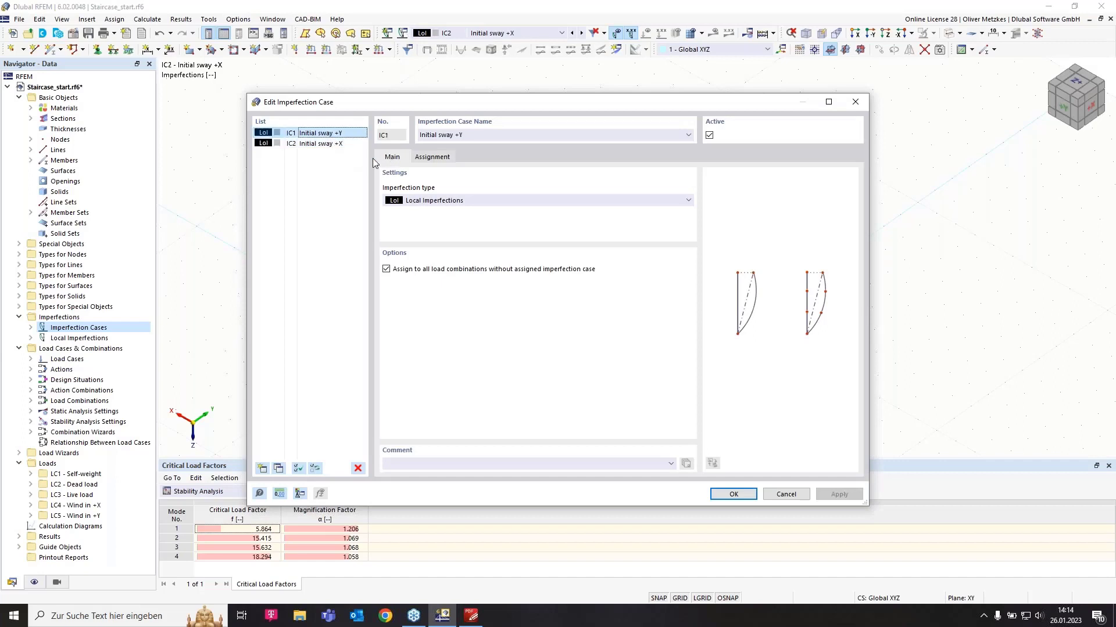
click(434, 158)
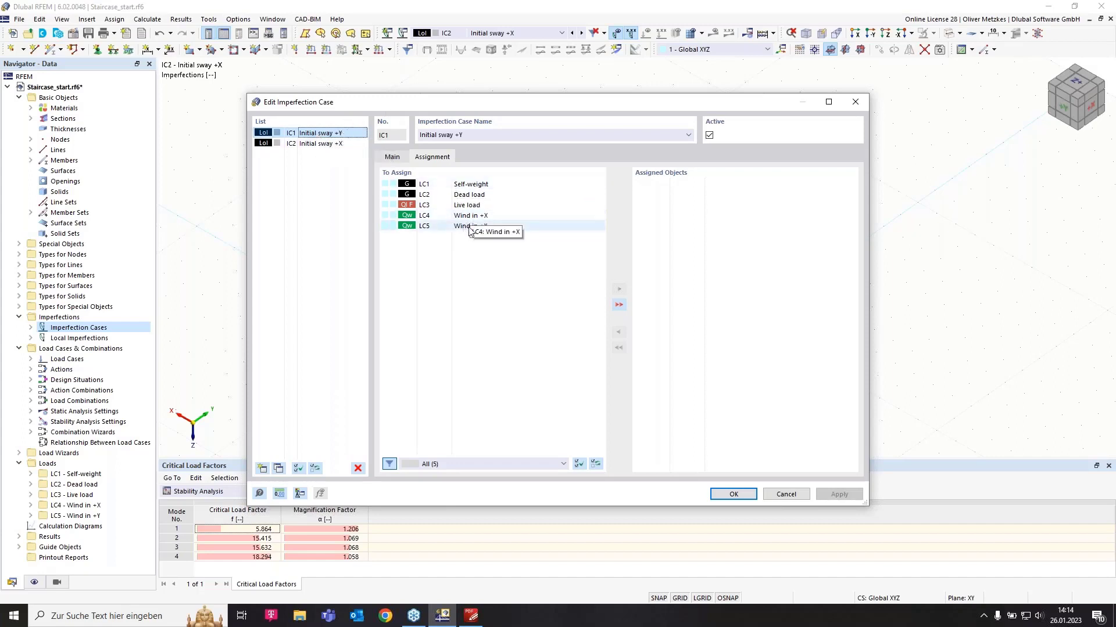
click(499, 227)
drag(499, 228, 735, 174)
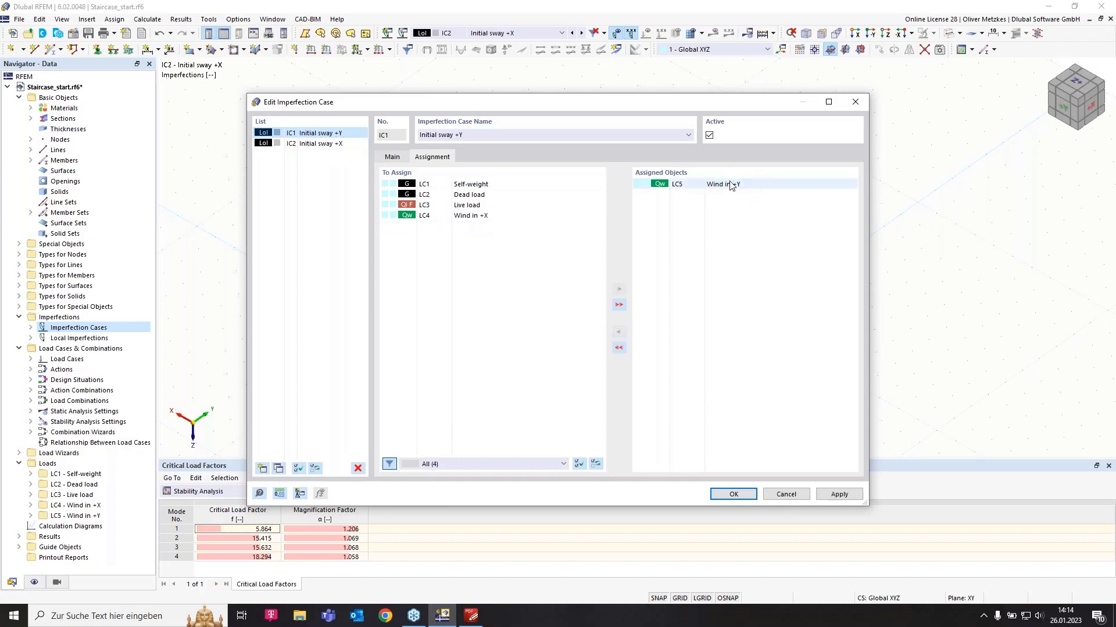
Assign load case LC4 Wind in +X to imperfection case IC2 Initial sway +X.
click(340, 145)
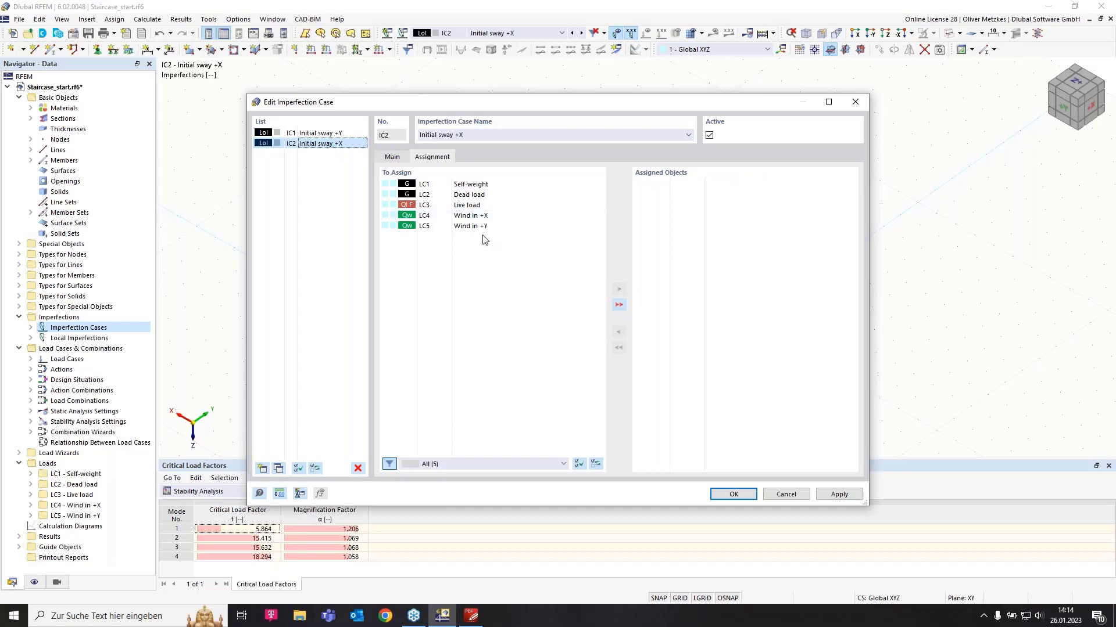
drag(504, 219, 732, 198)
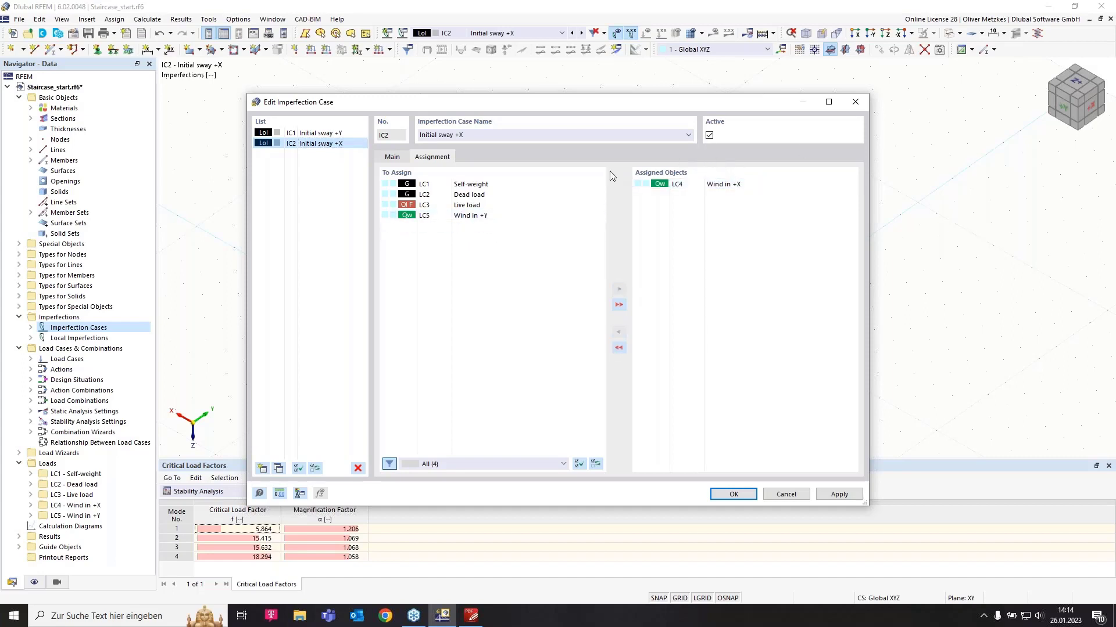
click(733, 495)
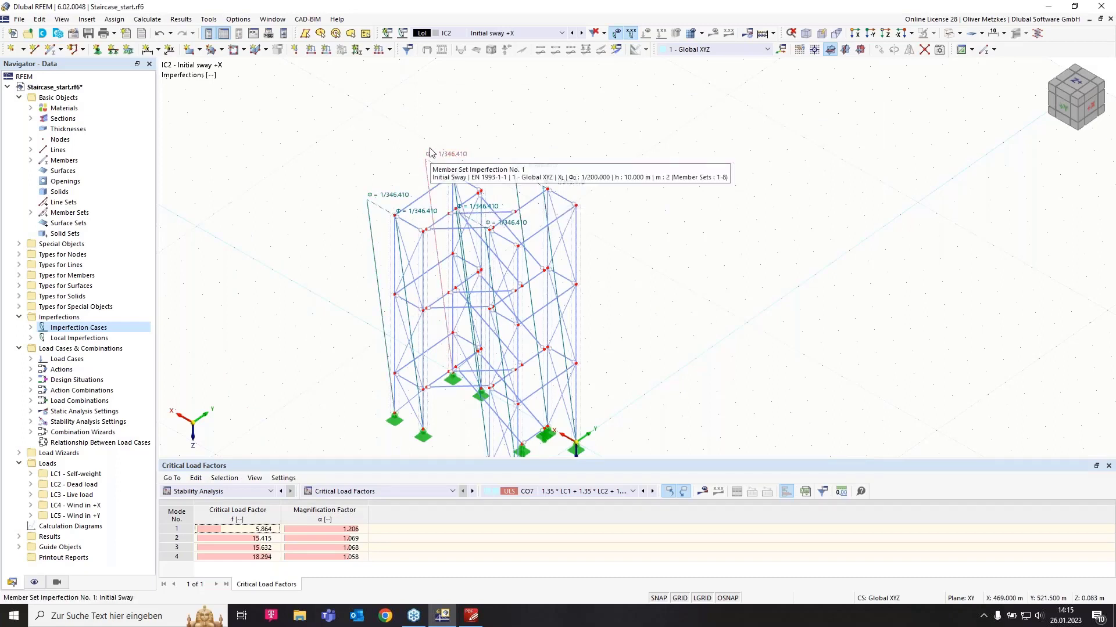
Create a combination wizard for design situation DS1 with static analysis settings SA2 - Second-order (P-Δ) and imperfection cases considered.
click(468, 35)
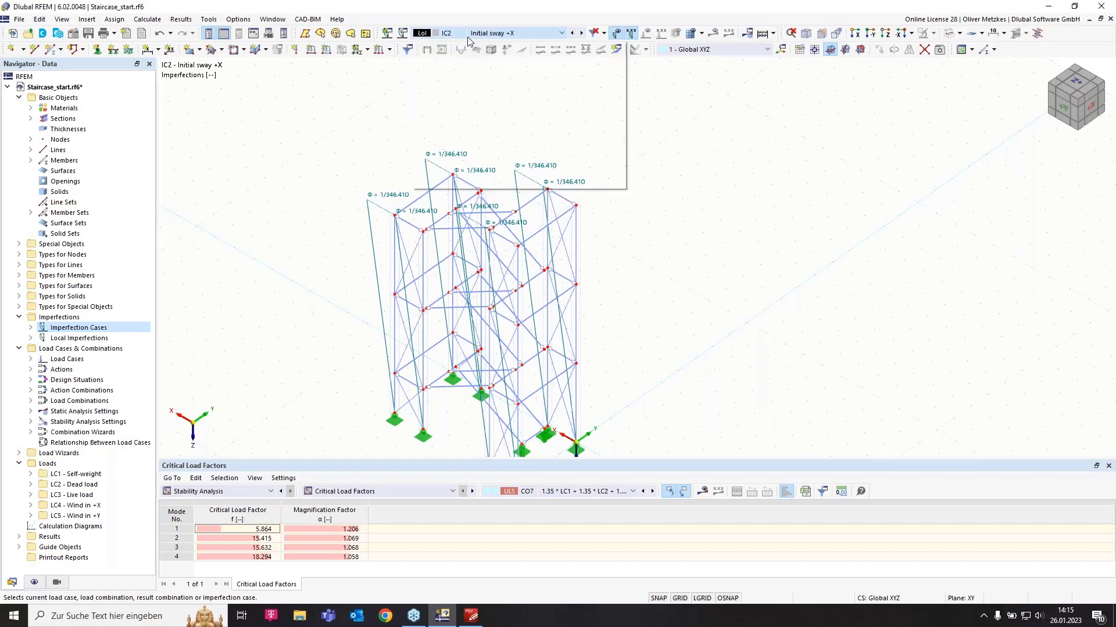
click(472, 107)
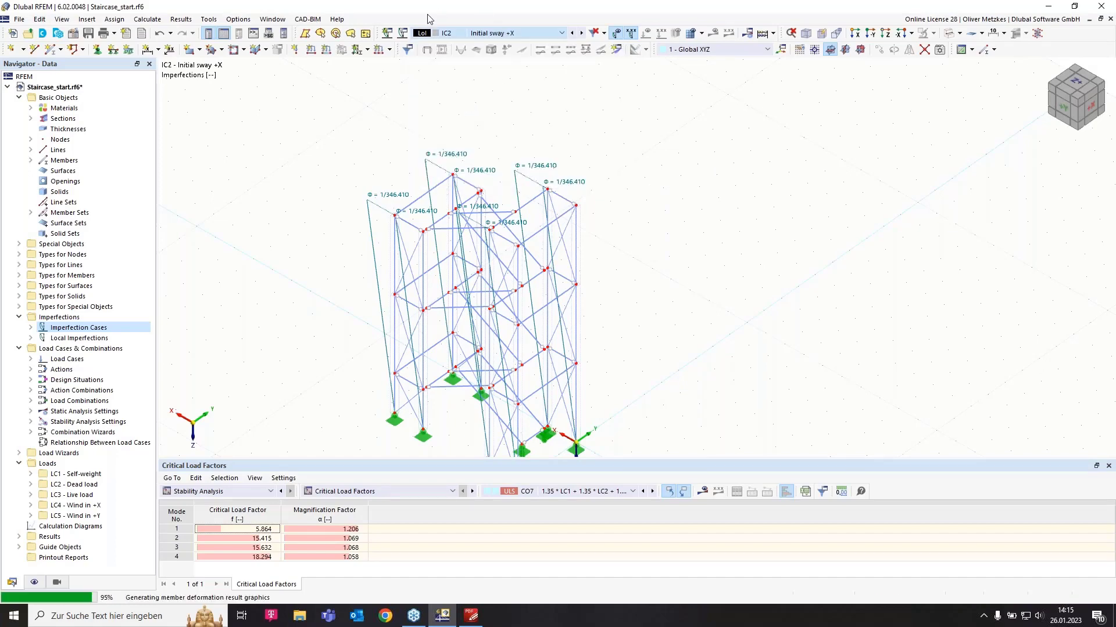
click(403, 34)
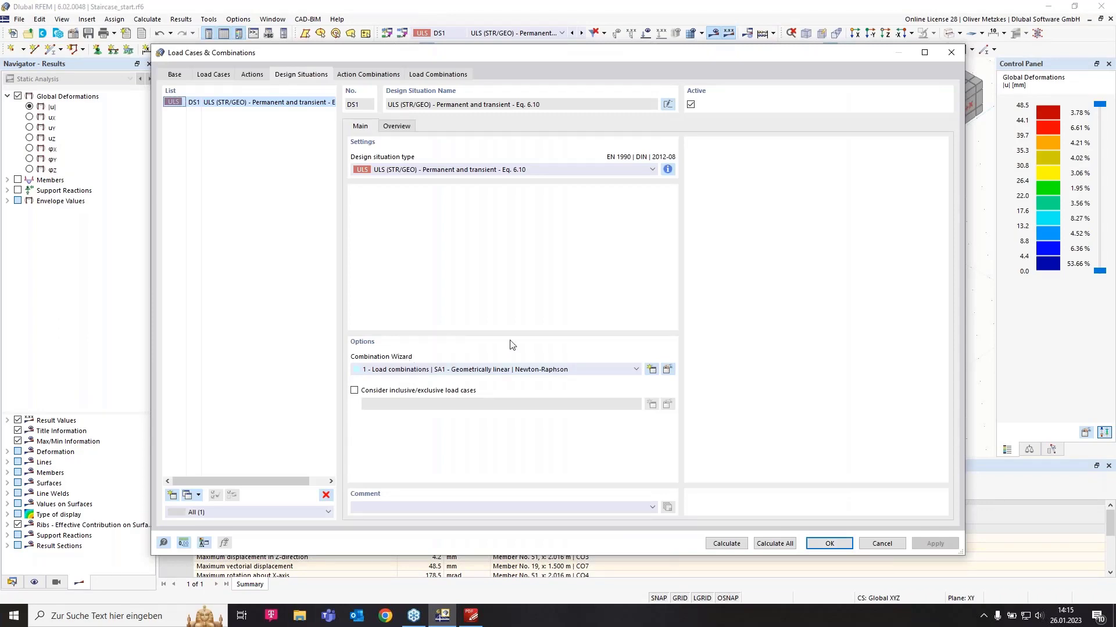
click(651, 369)
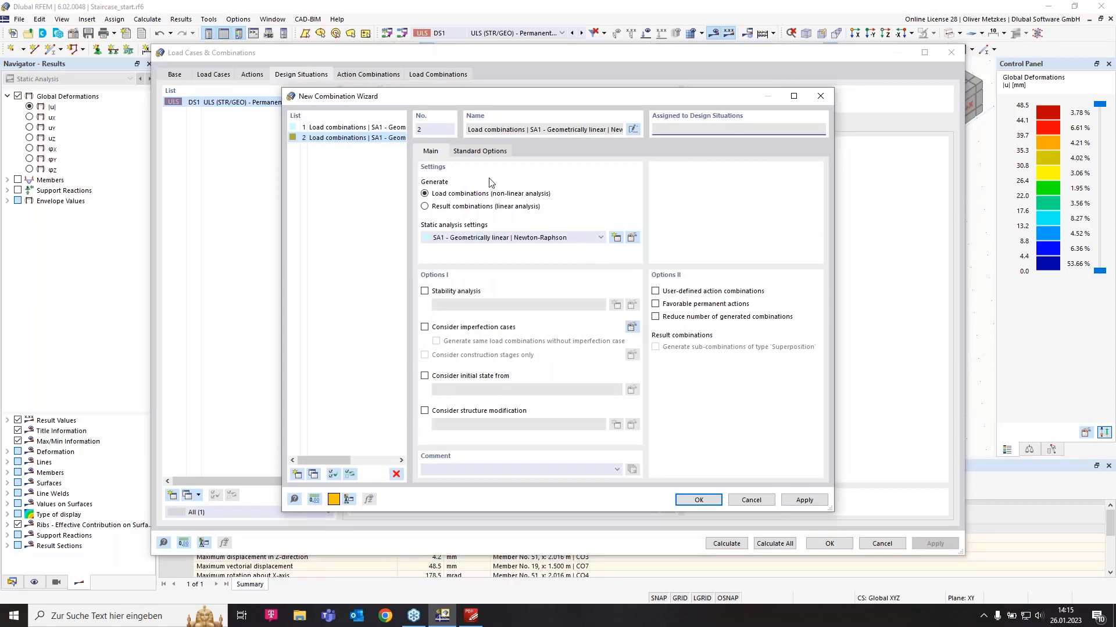
click(459, 239)
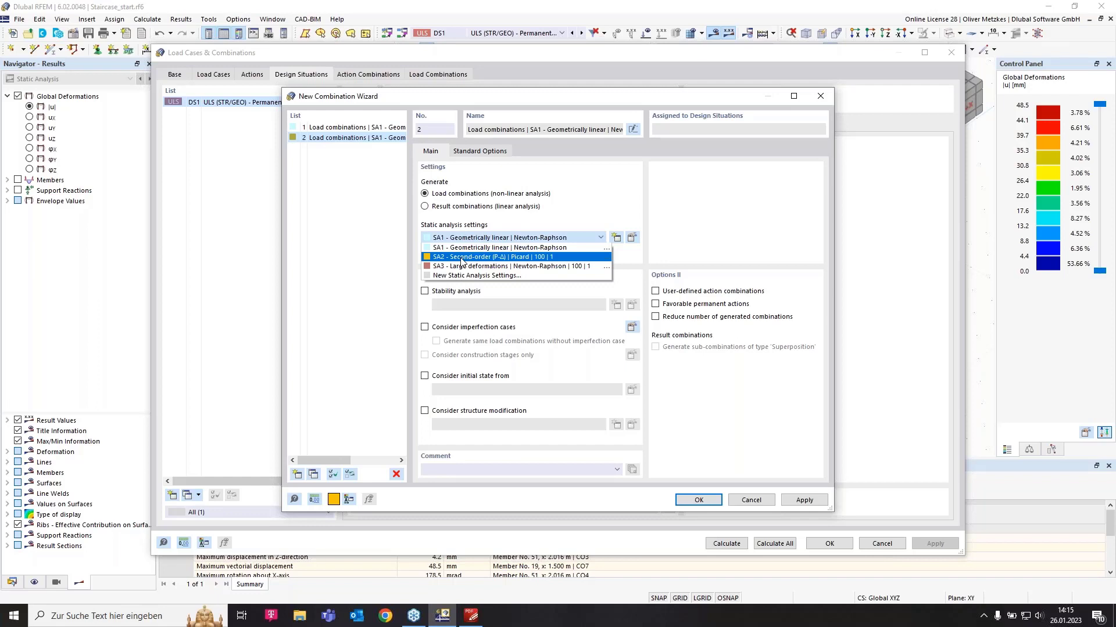
click(462, 257)
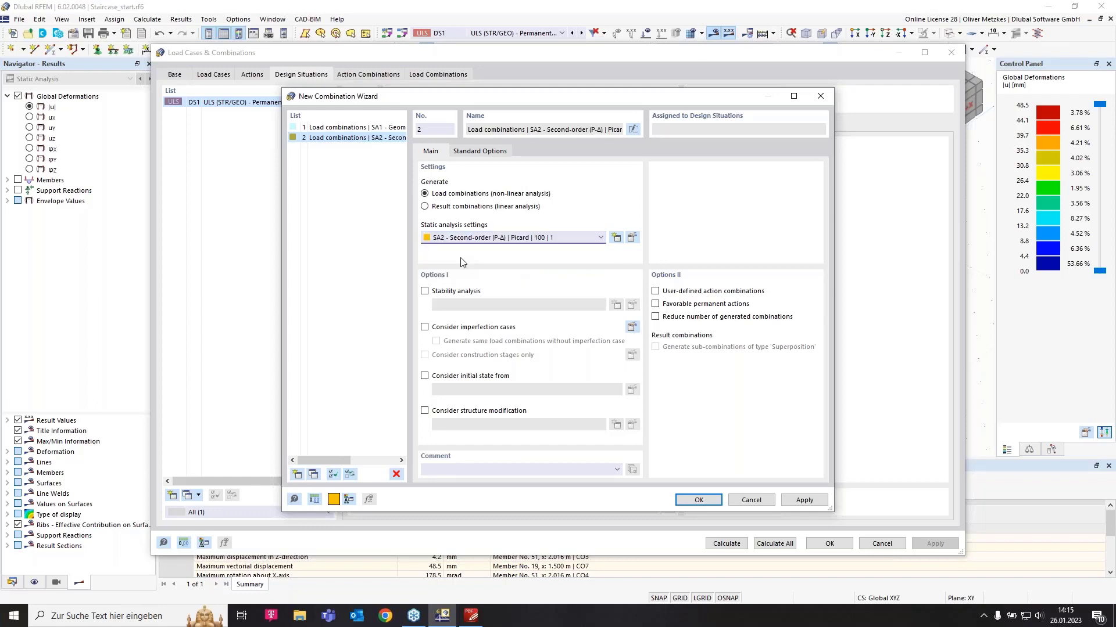
click(453, 329)
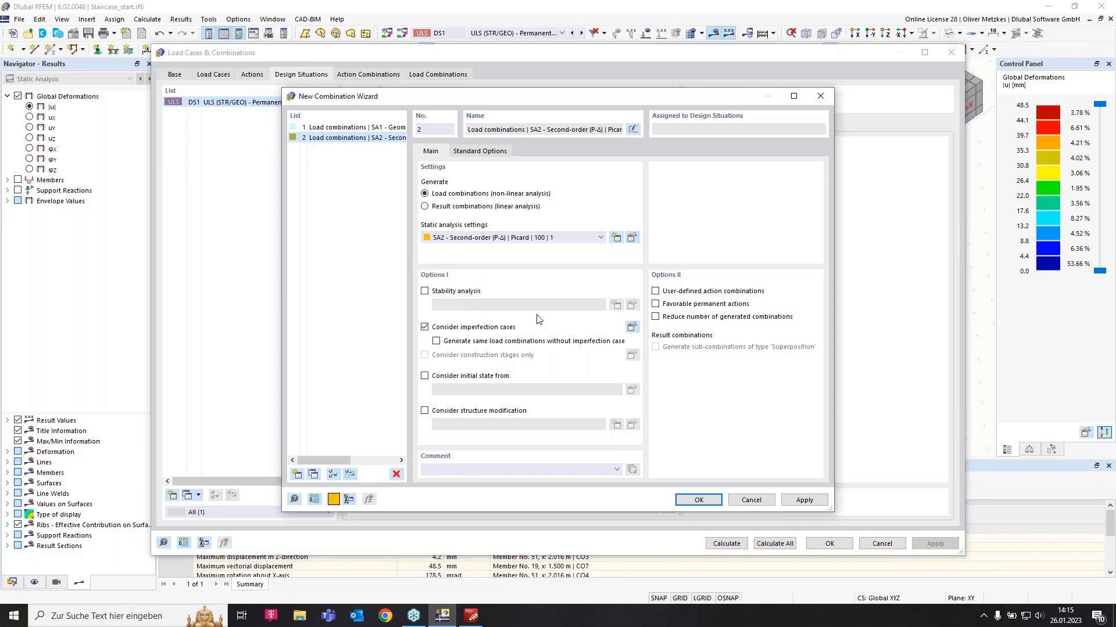
click(698, 499)
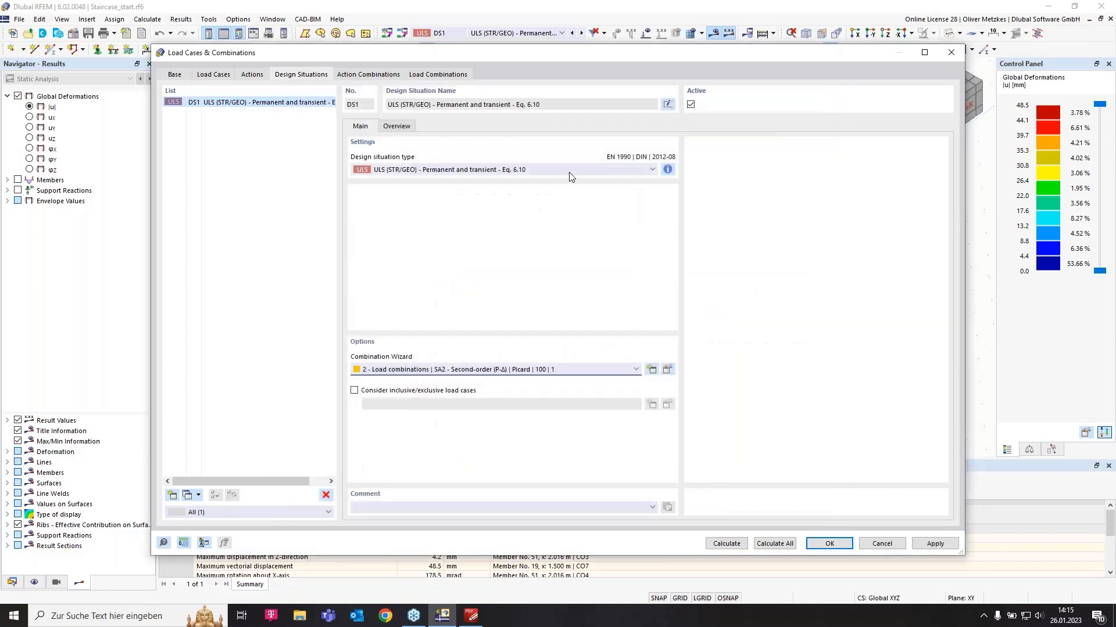
Check the action combinations and load combinations generated for DS1, and accept the updated combinations.
click(385, 76)
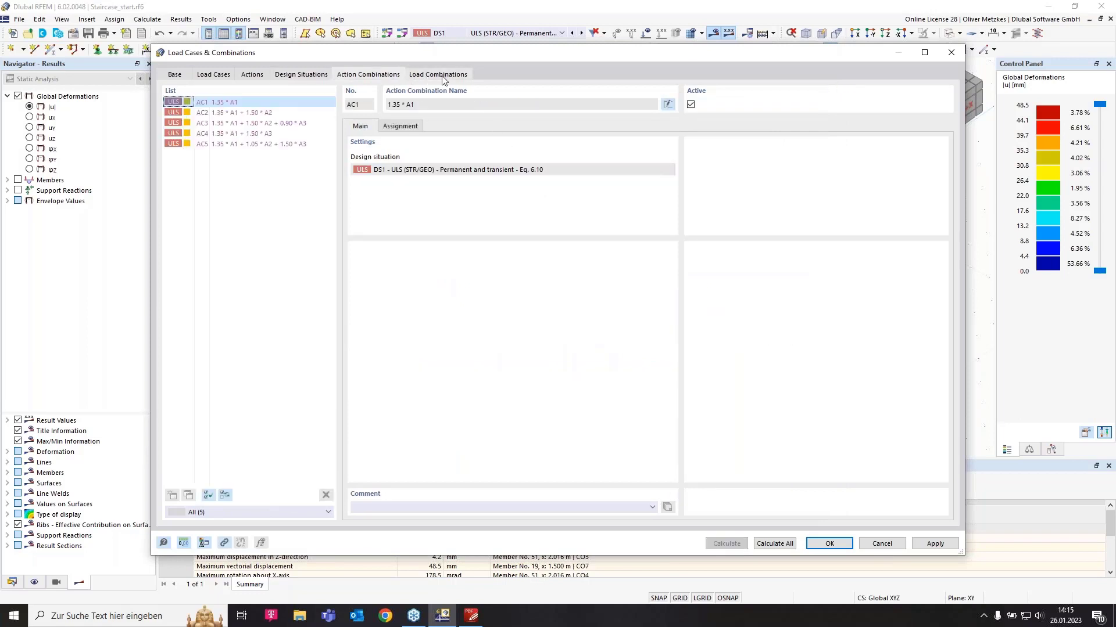
click(441, 77)
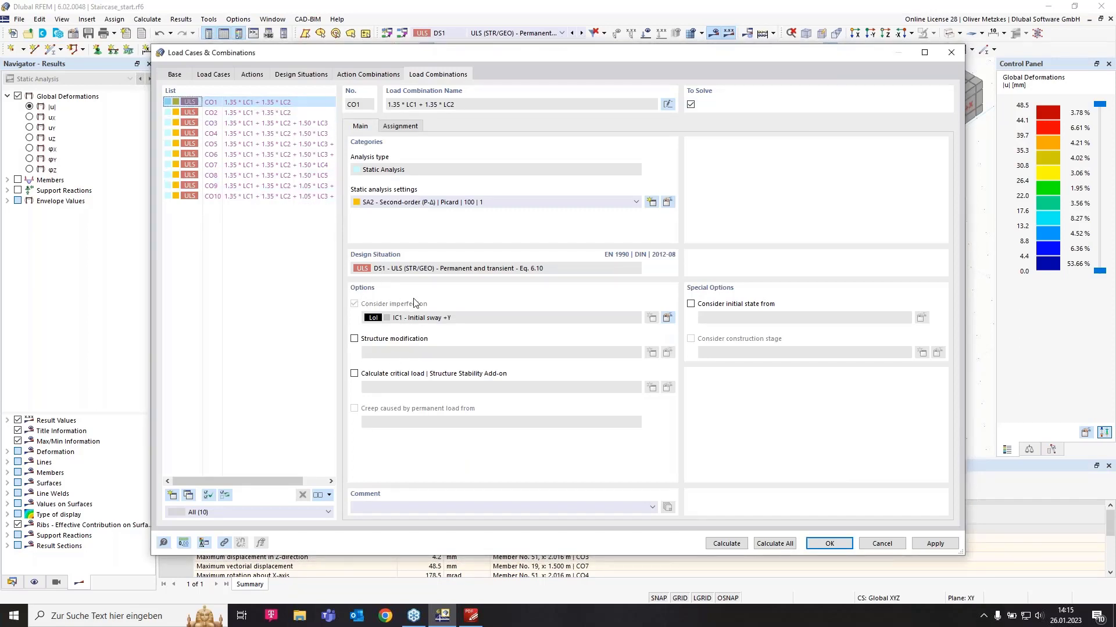
click(844, 545)
click(606, 356)
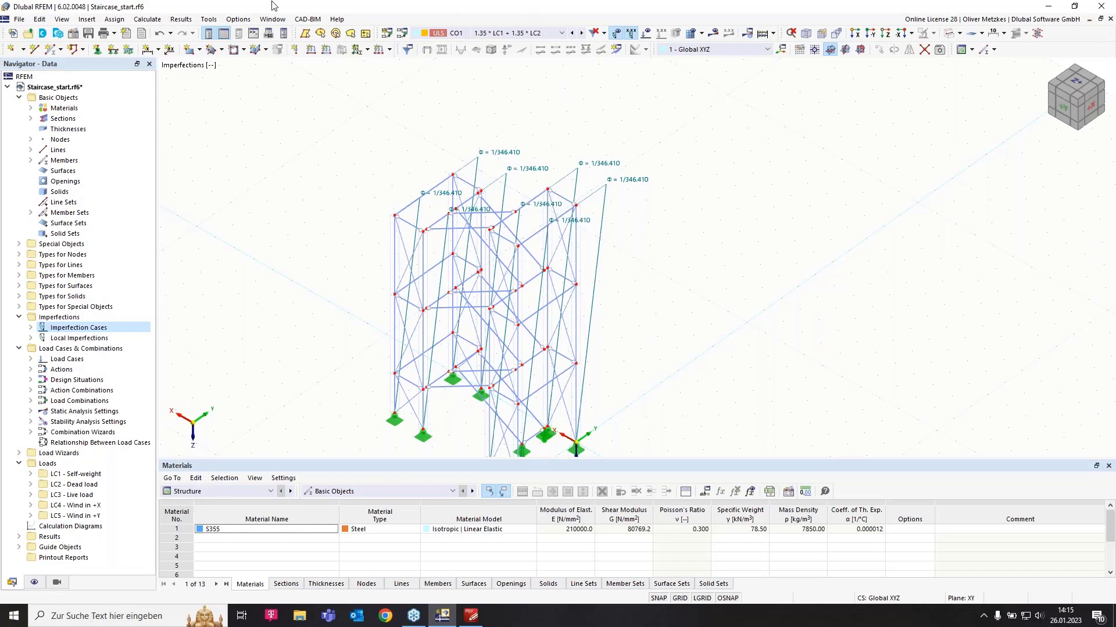
Switch DS1 back to combination wizard 1 with SA1 - Geometrically linear | Newton-Raphson, and accept the regenerated load combinations.
click(401, 33)
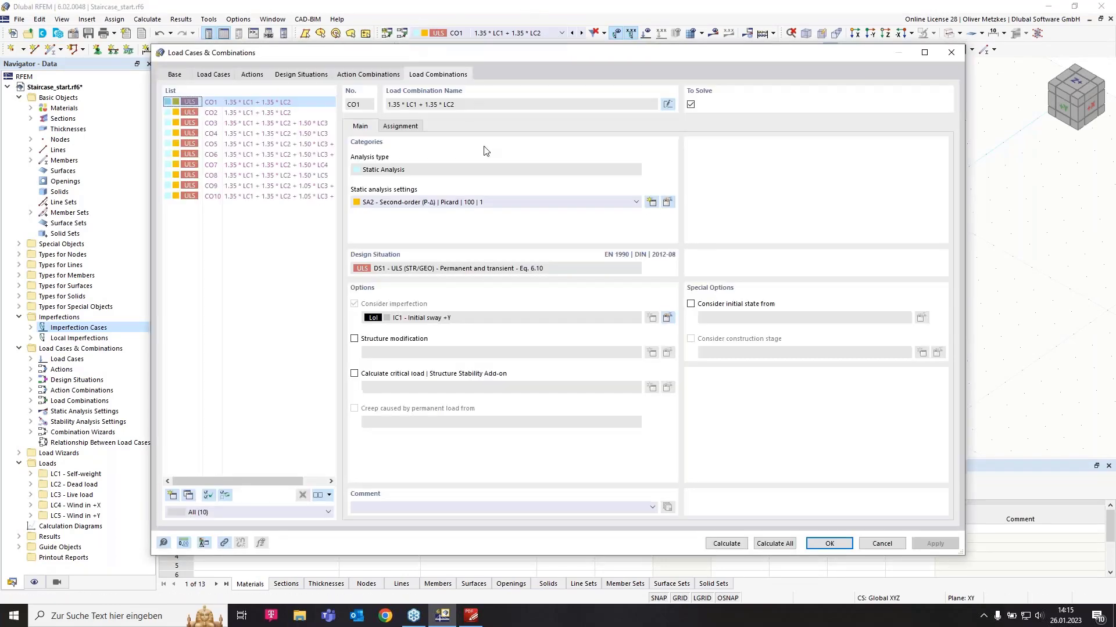
click(301, 74)
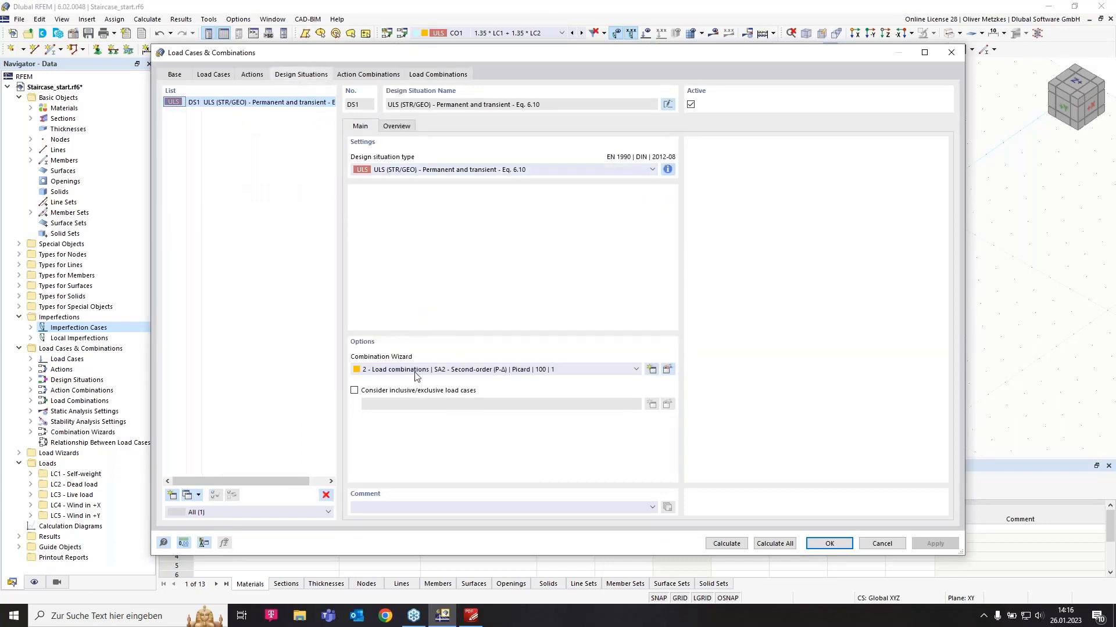
click(428, 371)
click(428, 389)
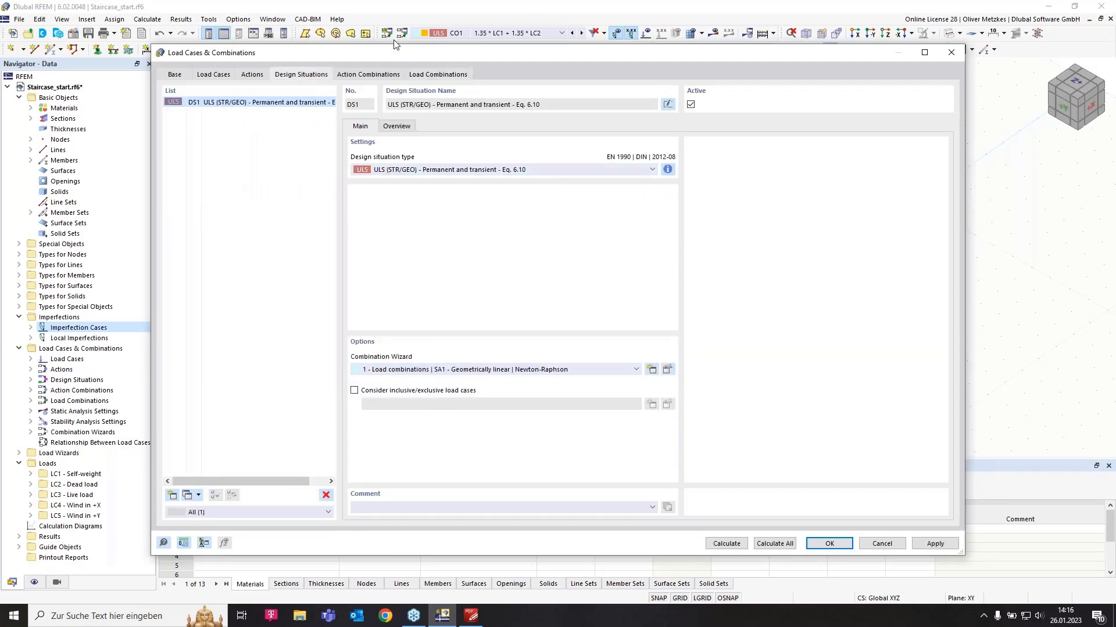
click(438, 74)
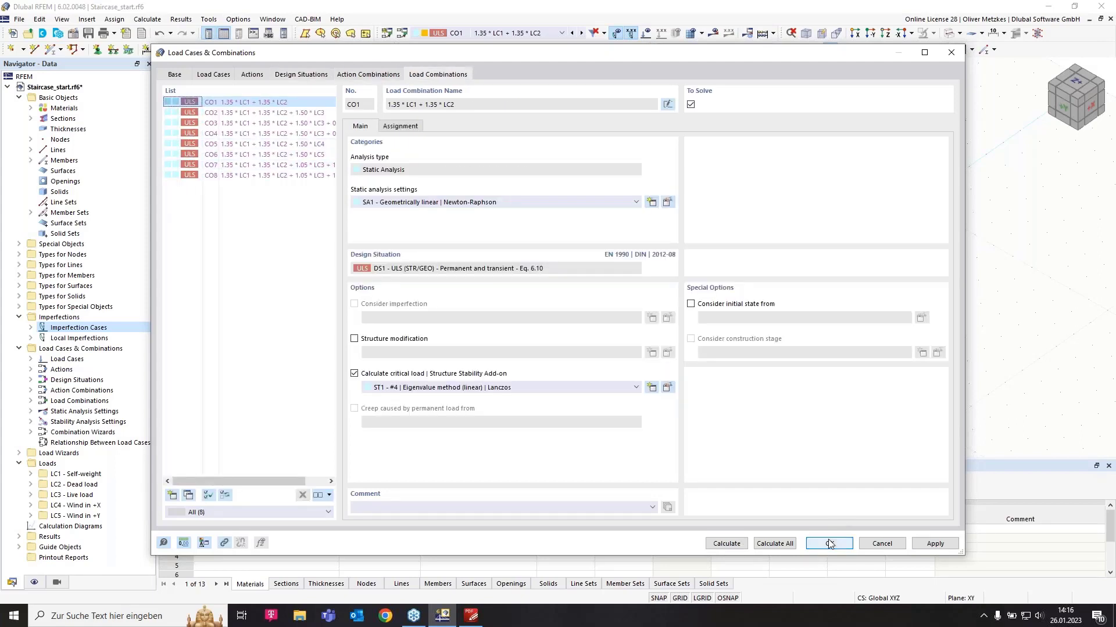
key(Escape)
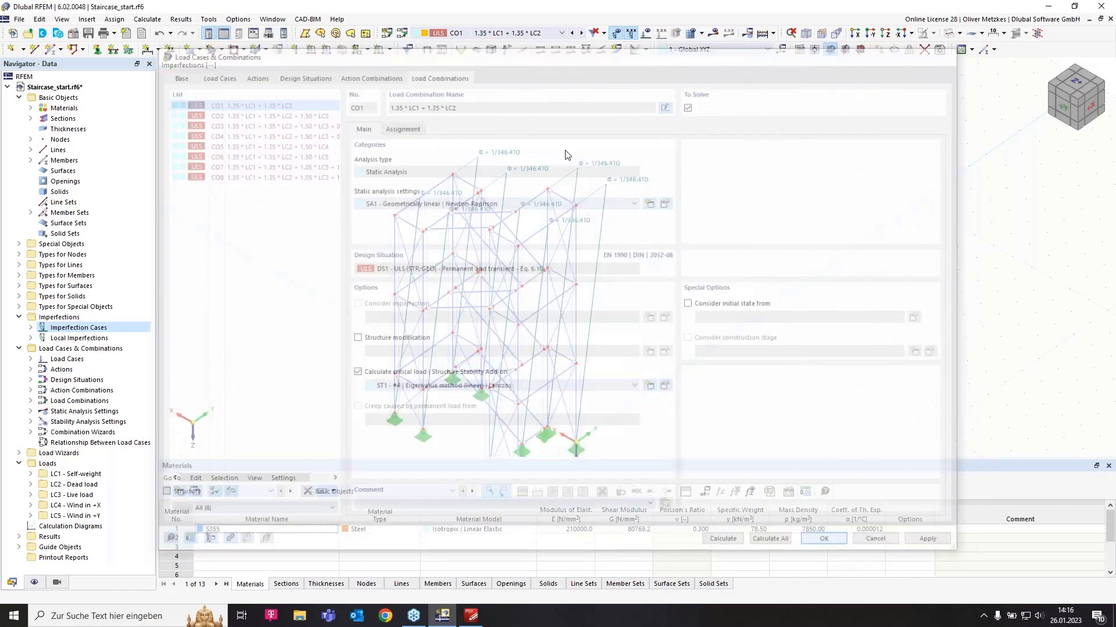
Calculate load combination CO7 (1.35 * LC1 + 1.35 * LC2 + 1.05 * LC3 + 1.50 * LC4) and display its results.
click(504, 33)
click(517, 174)
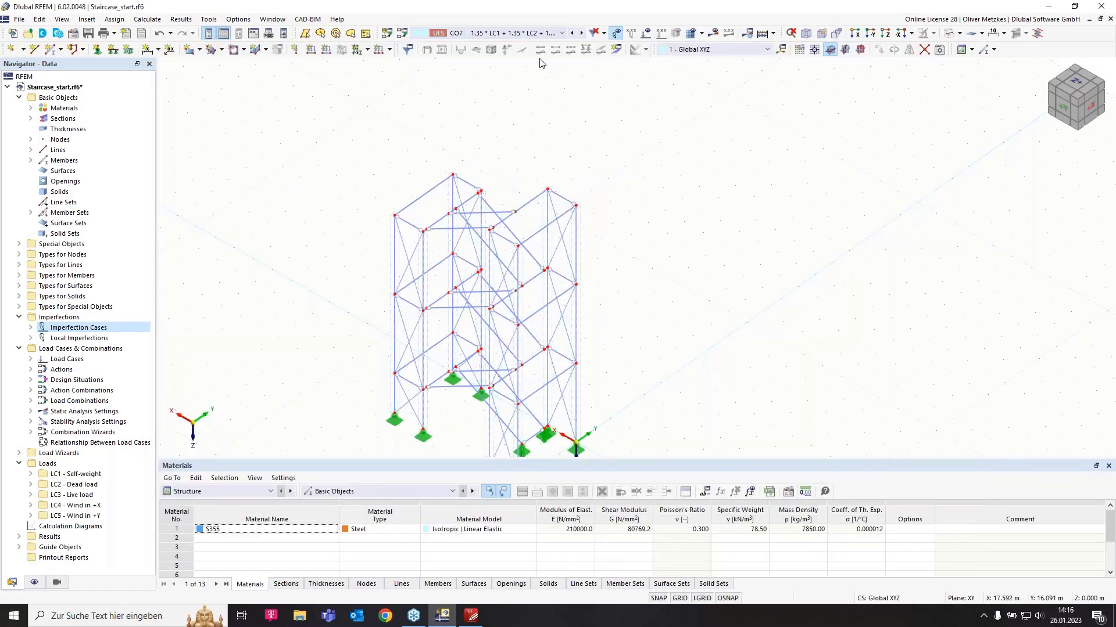
click(713, 33)
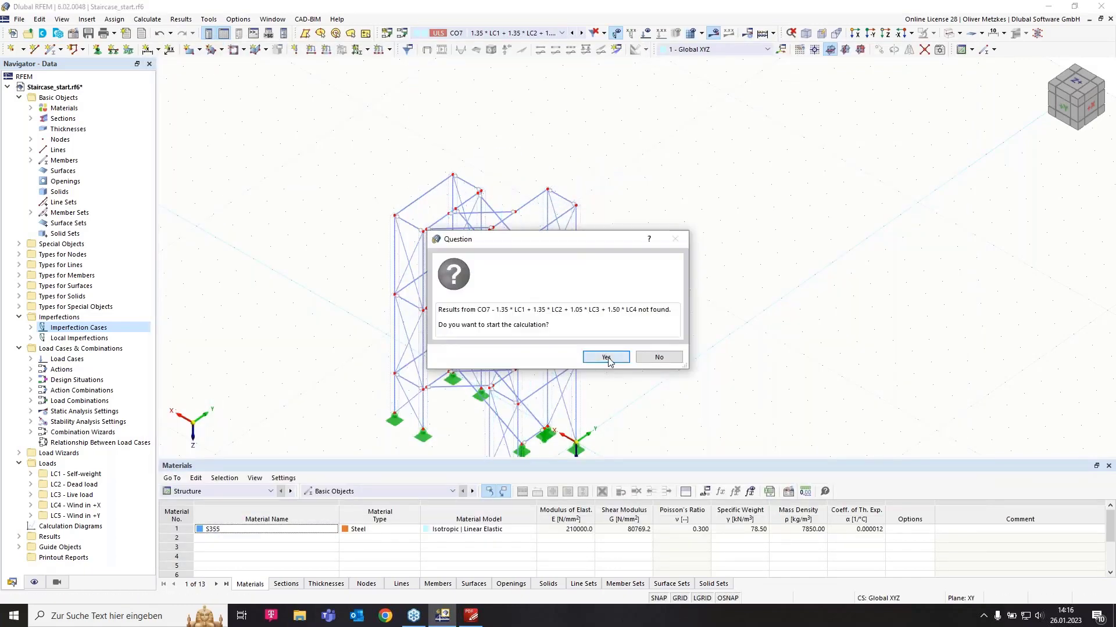
click(604, 356)
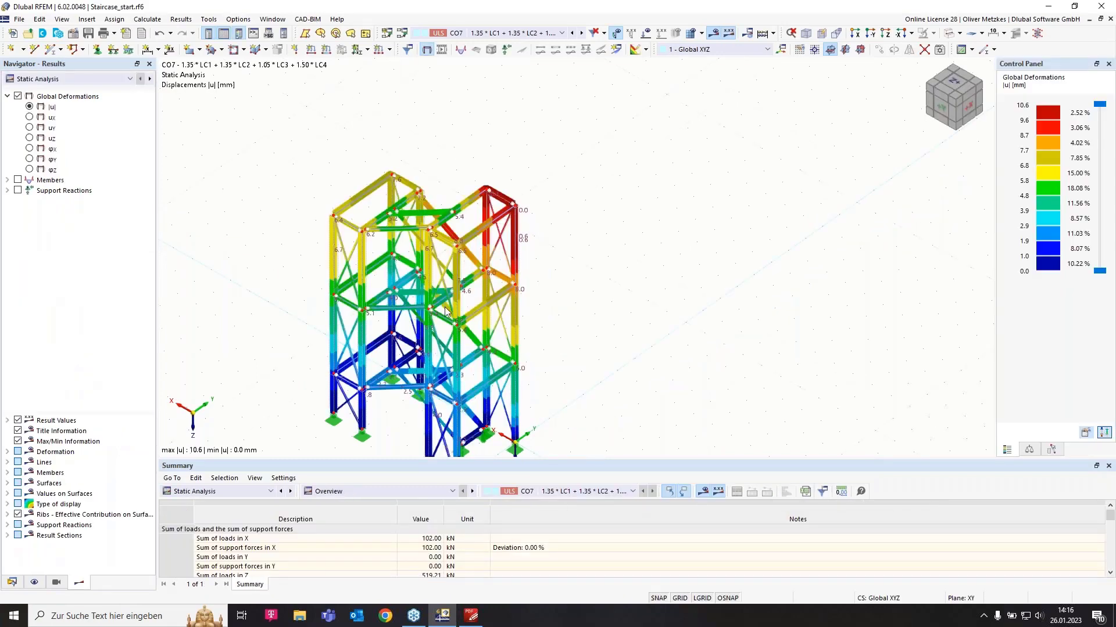
Show the stability analysis results of CO7 and examine the buckled member in mode shape 2 up close.
click(114, 81)
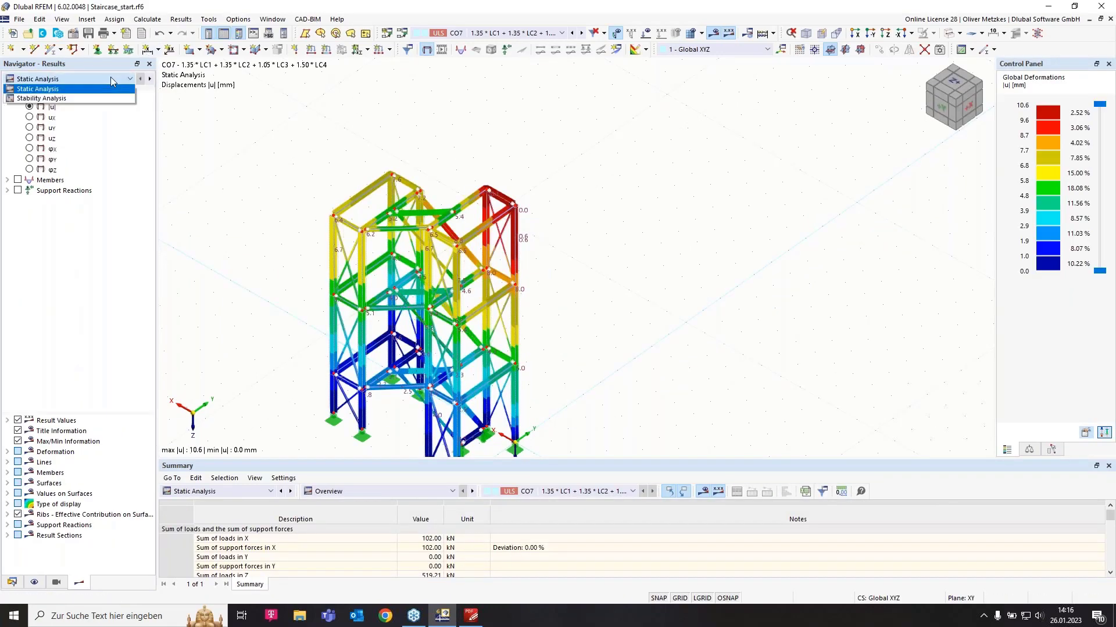
click(75, 98)
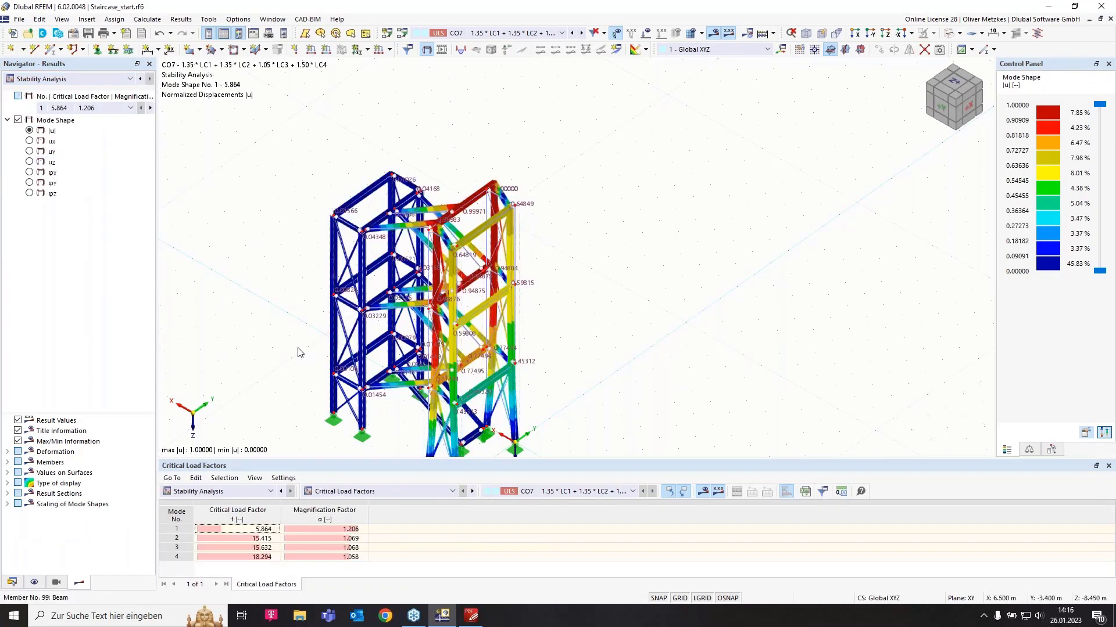
click(269, 536)
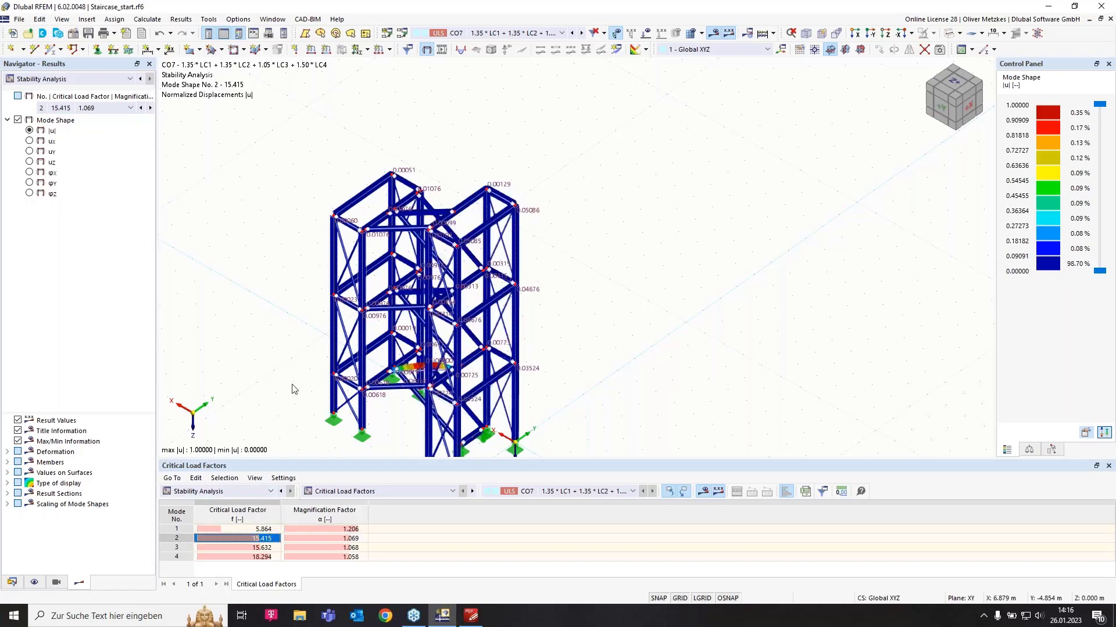
middle_drag(294, 361, 369, 235)
ctrl+middle_drag(407, 292, 559, 250)
scroll(580, 284, up, 5)
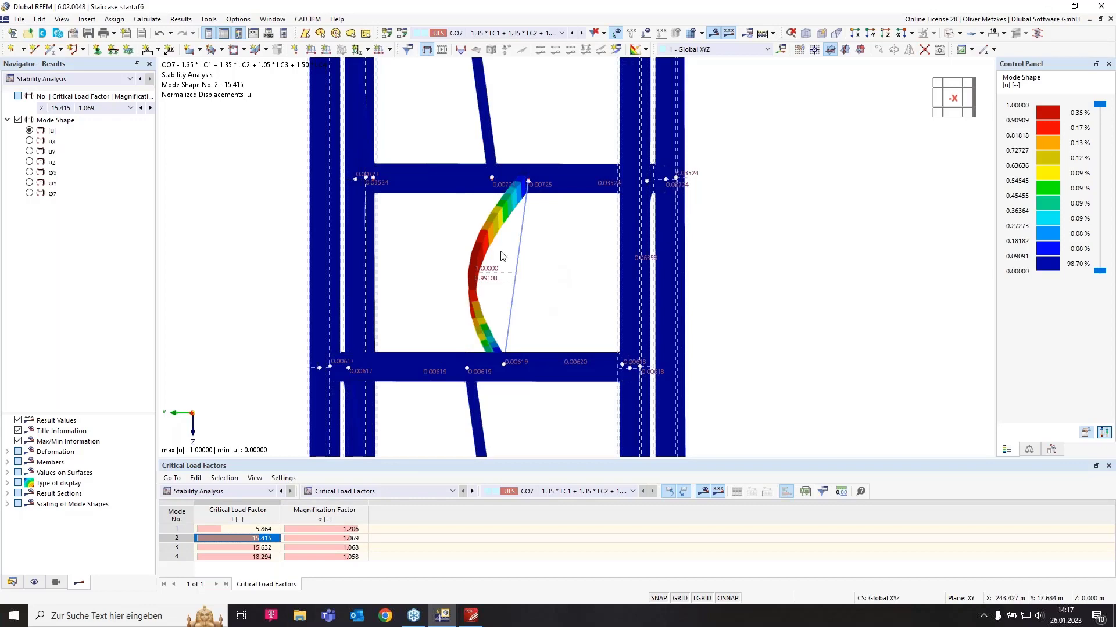
Activate the Steel Design add-on in the model's base data, with EN 1993 and national annex DIN | 2020-11 as its standard.
click(74, 38)
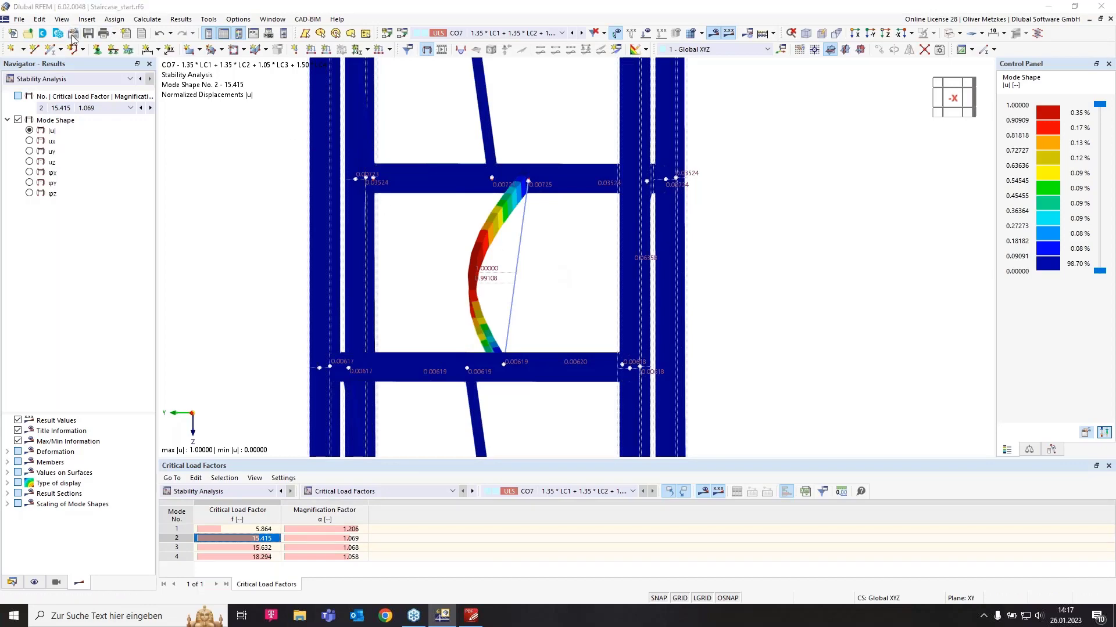
click(372, 82)
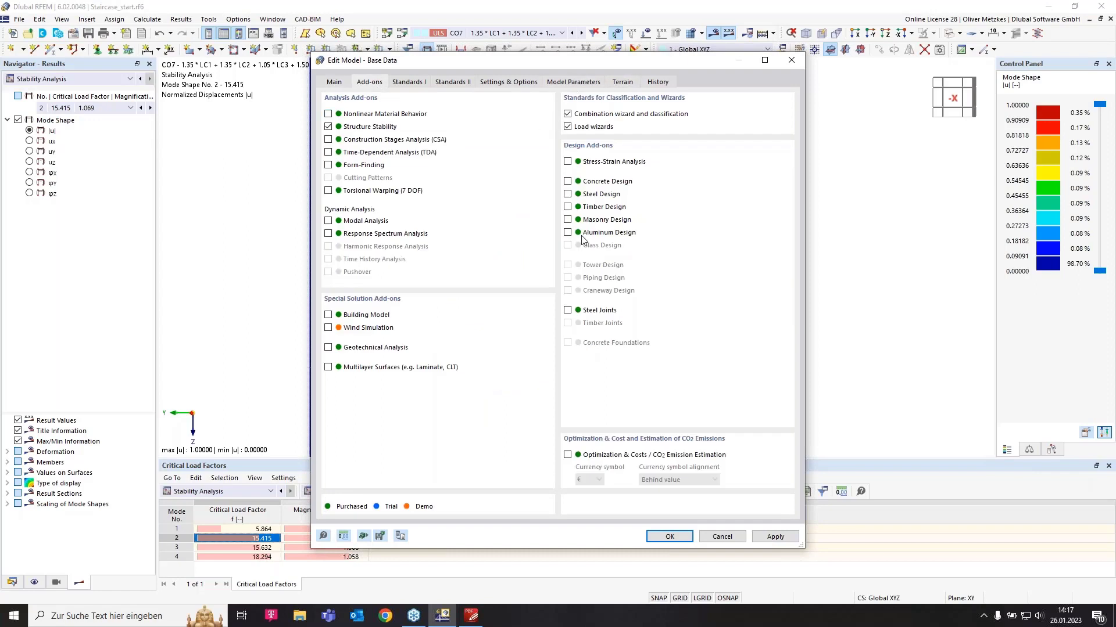
click(567, 195)
click(410, 82)
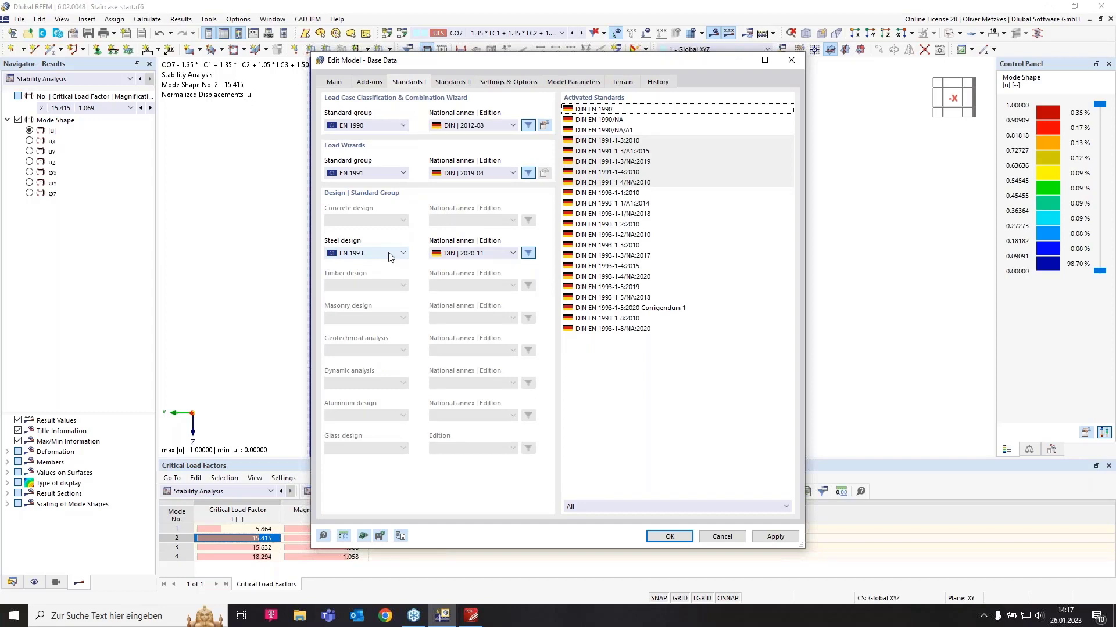
click(506, 257)
click(656, 375)
click(684, 538)
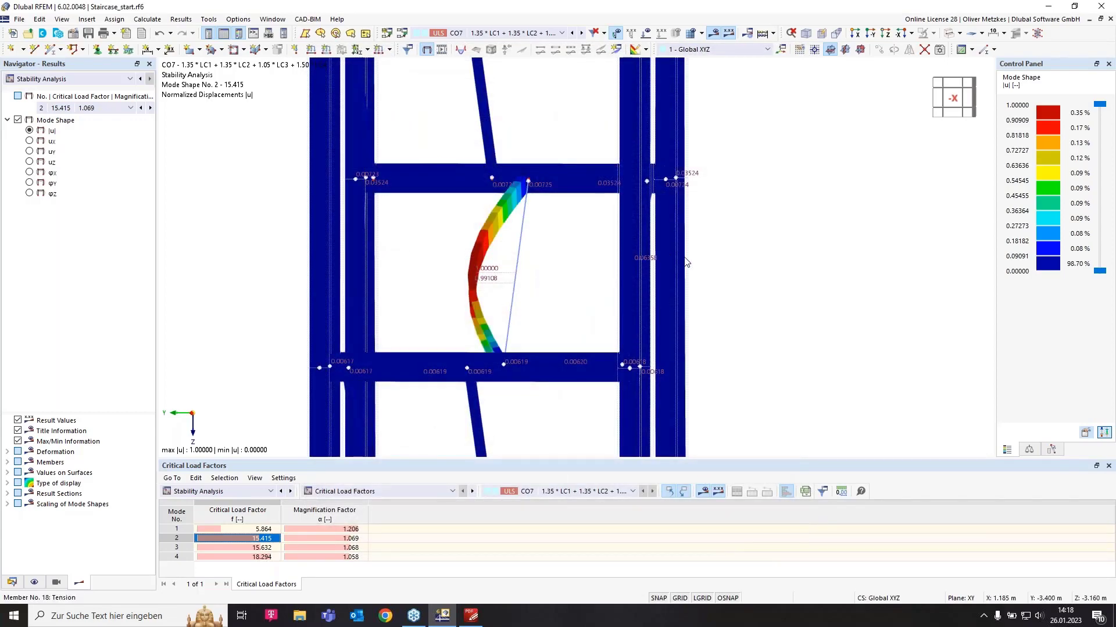
Turn off designing all members and all member sets in the Steel Design objects to design.
scroll(690, 259, down, 2)
middle_drag(690, 259, 554, 309)
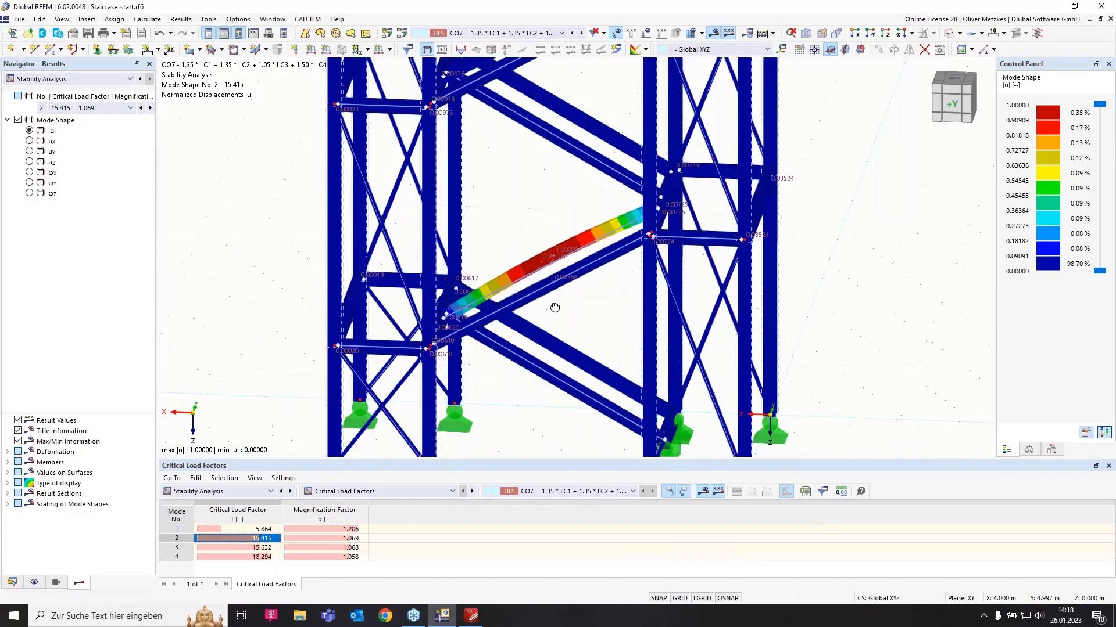
scroll(583, 303, down, 4)
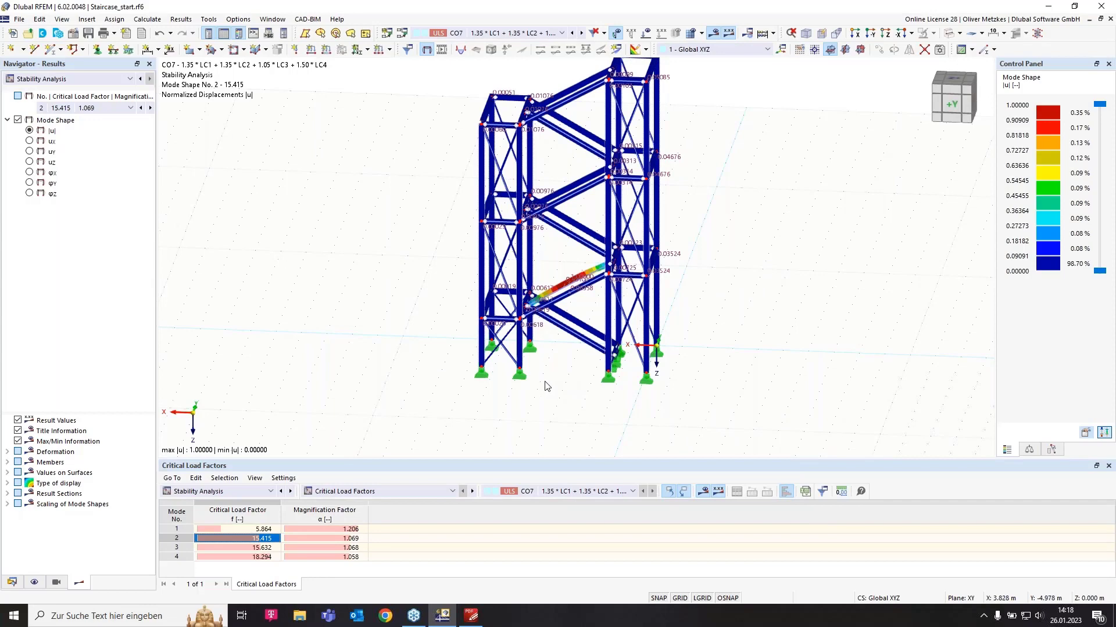
click(213, 492)
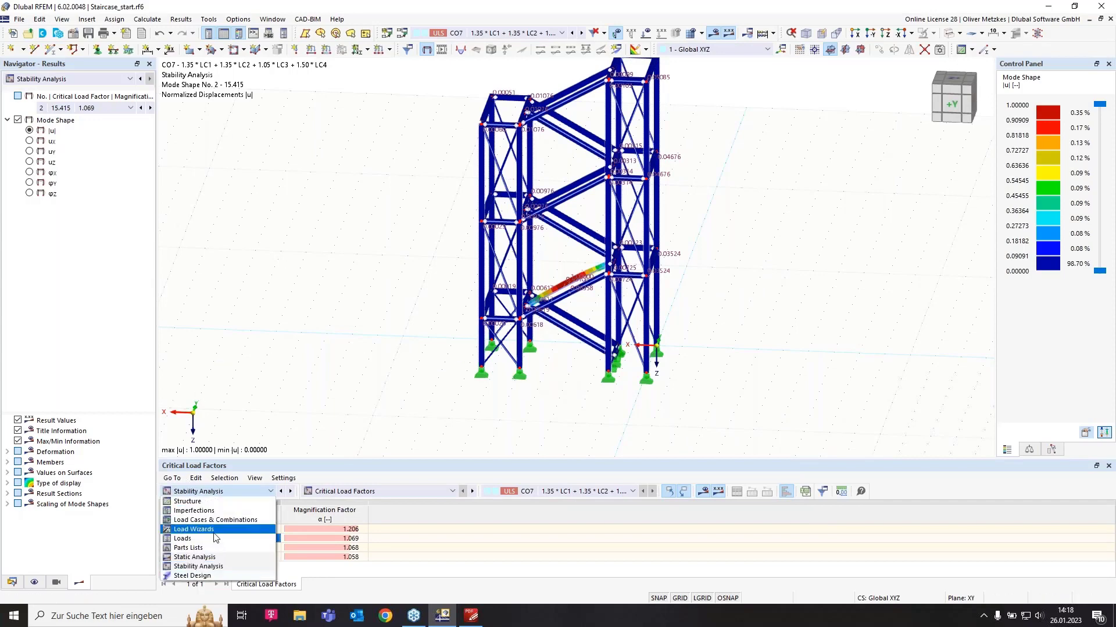
click(193, 576)
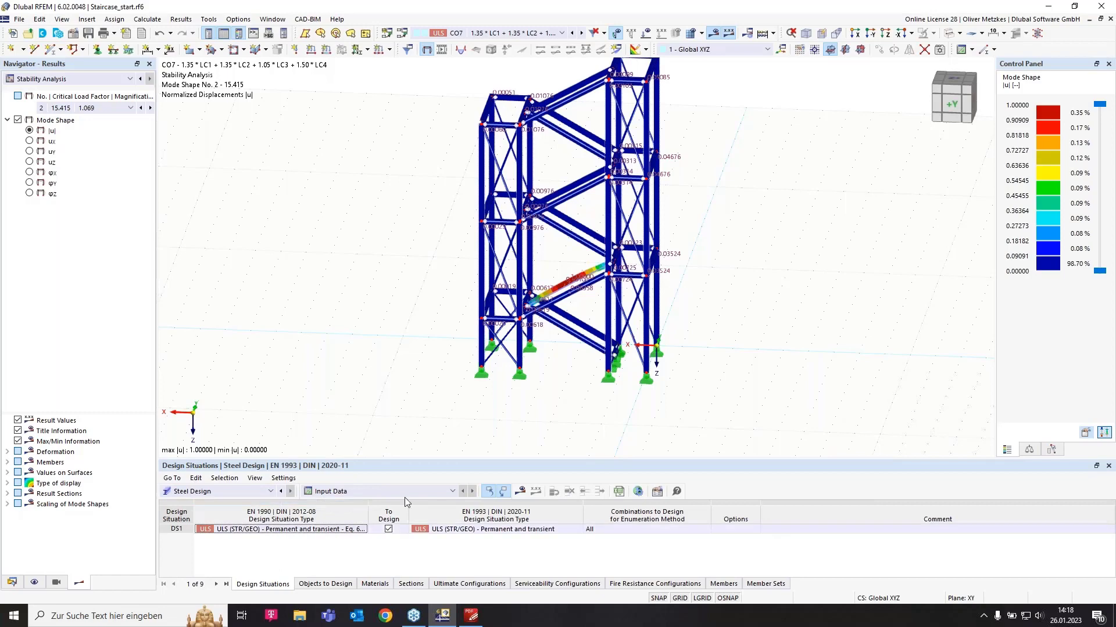
click(319, 584)
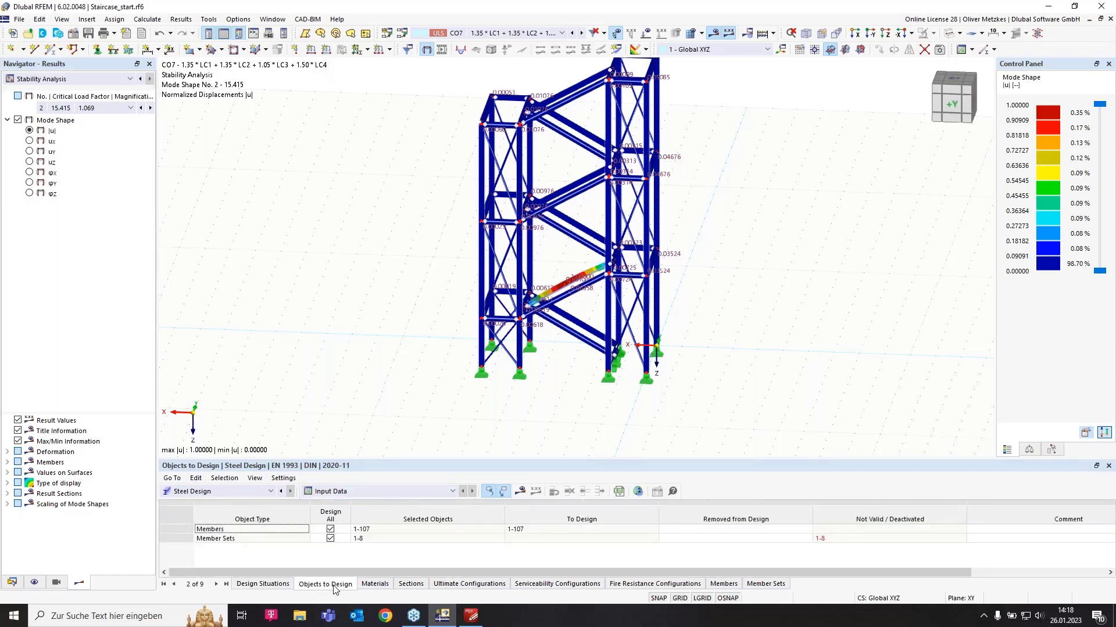
click(330, 529)
click(330, 538)
Select the inclined stair members 48-59 graphically in the model as the members to design in Steel Design.
click(394, 530)
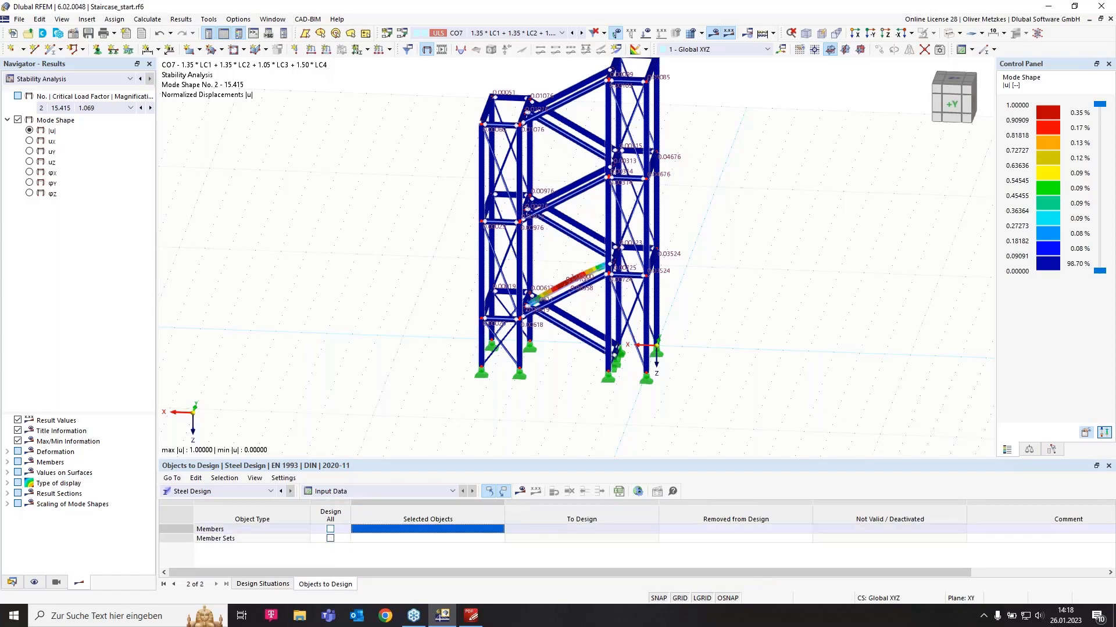
click(418, 529)
click(498, 531)
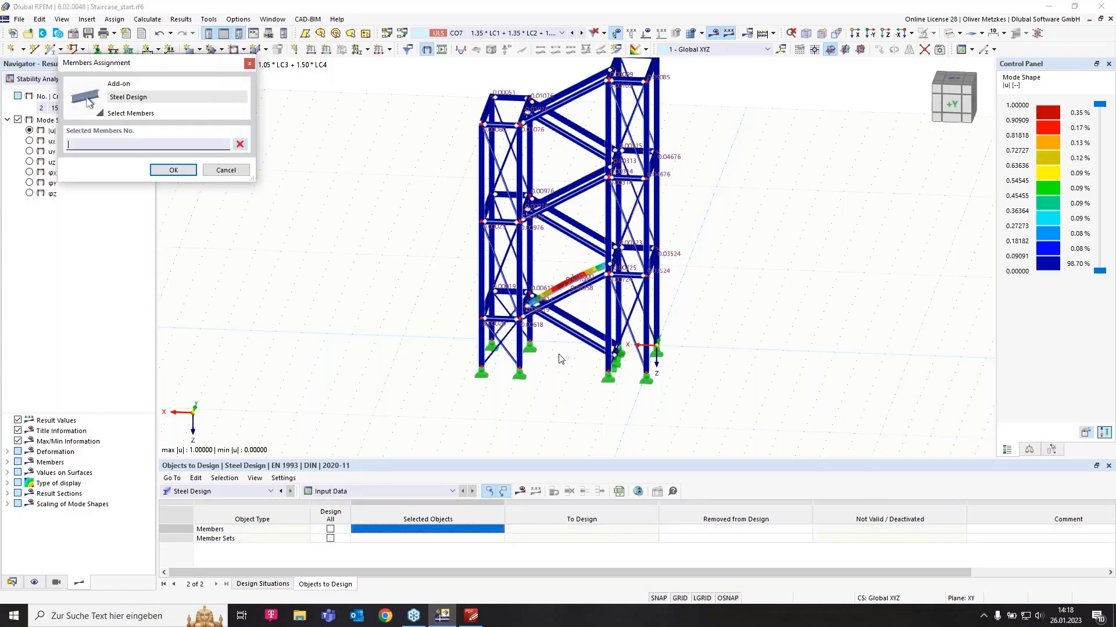
drag(589, 357, 562, 65)
click(189, 170)
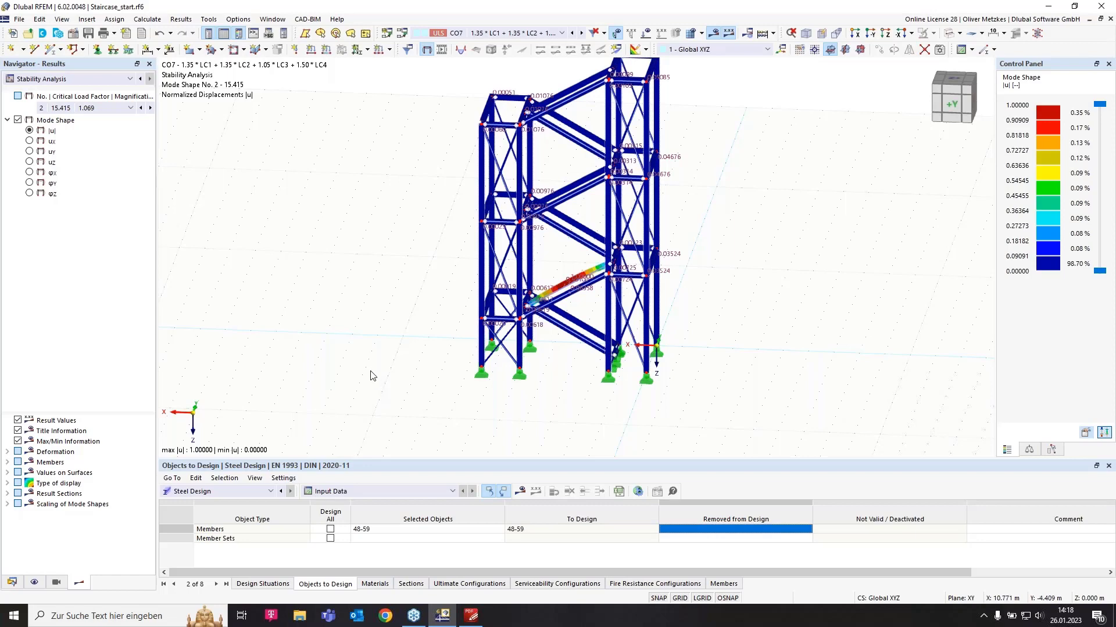
Create a new Steel Design effective lengths type and open its nodal supports and effective length factors.
click(11, 582)
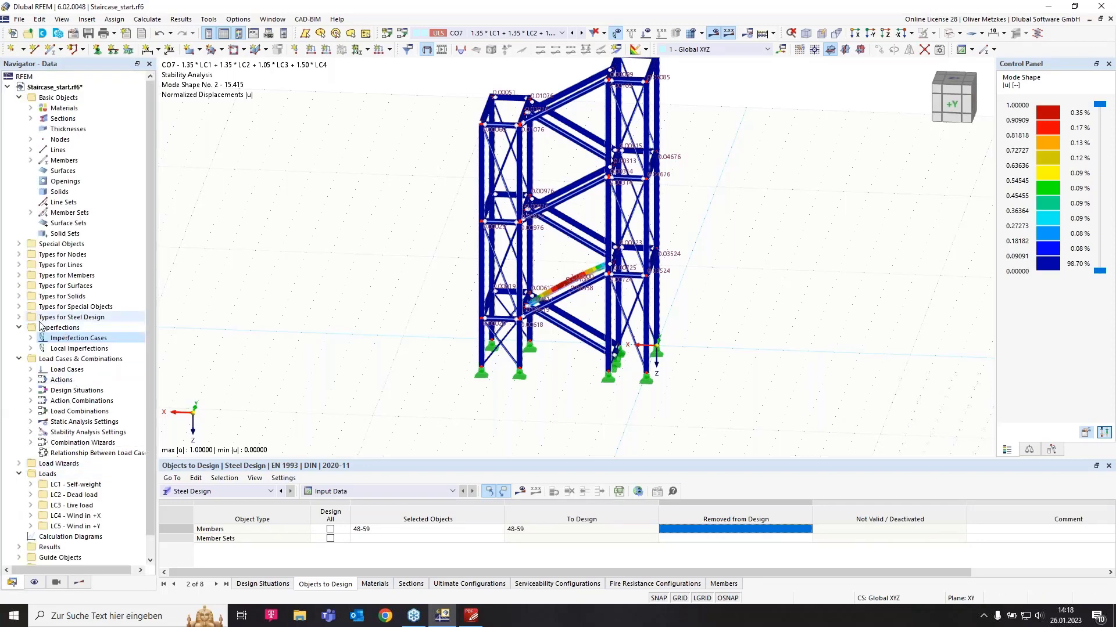
click(17, 317)
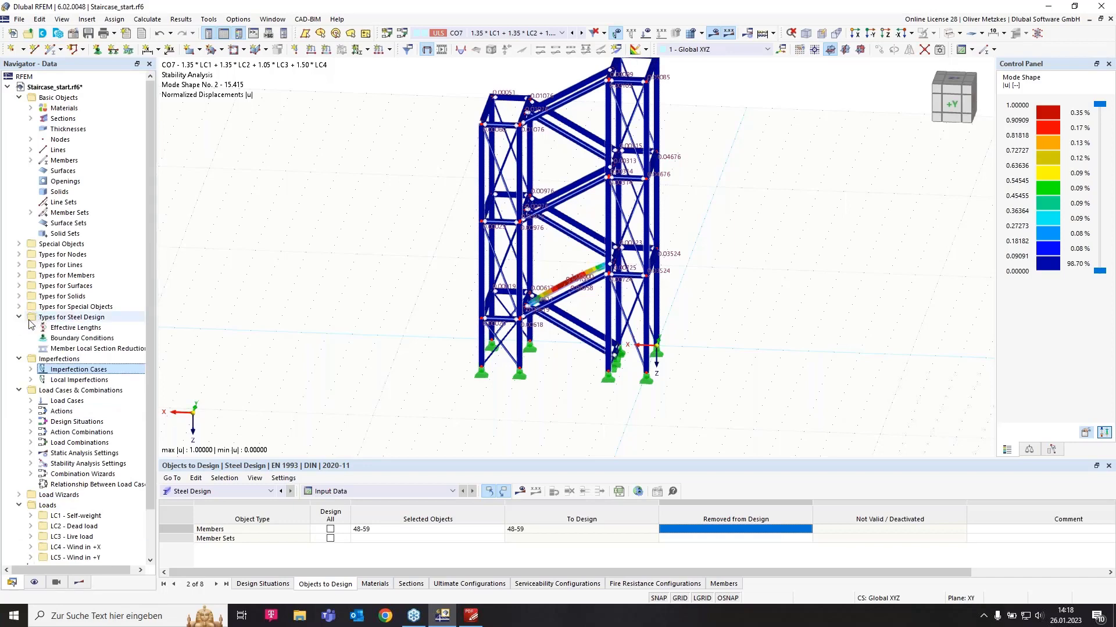
click(70, 329)
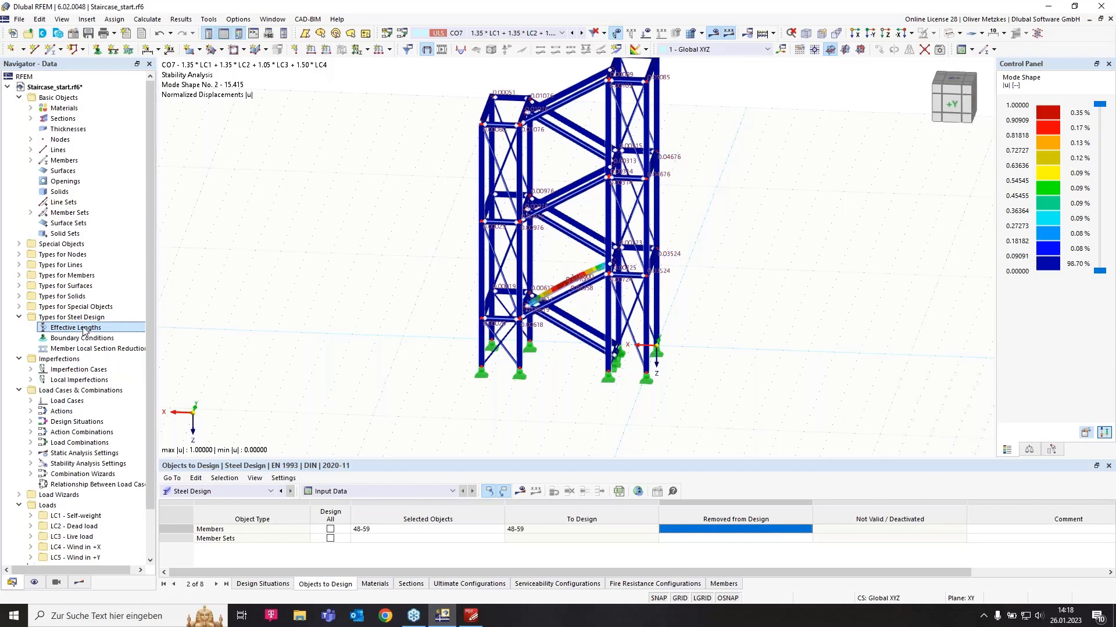
right_click(84, 331)
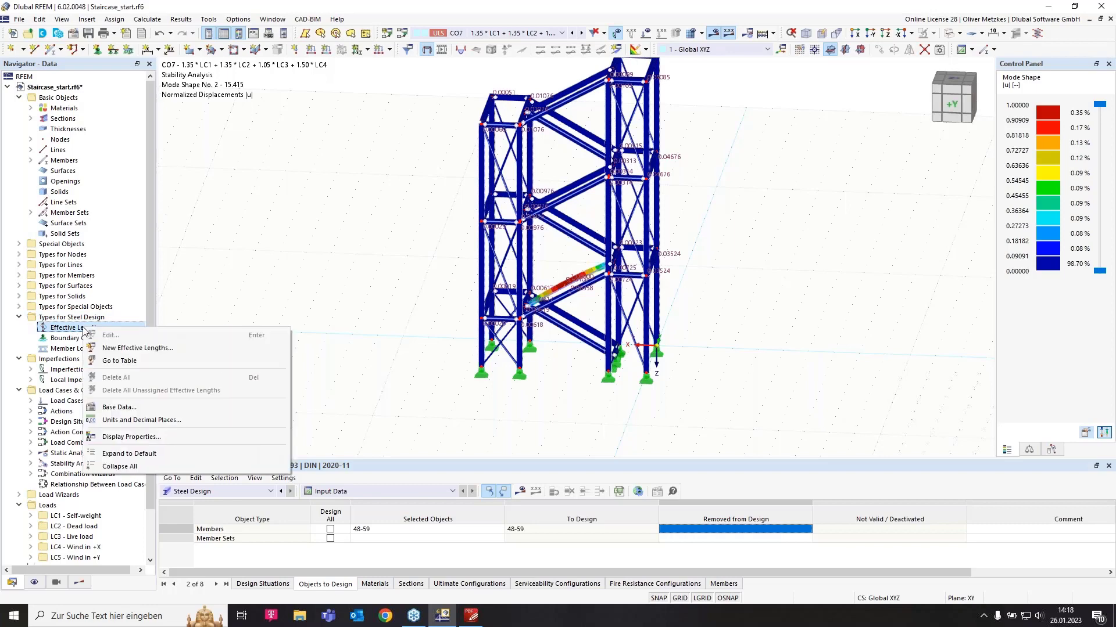
click(142, 347)
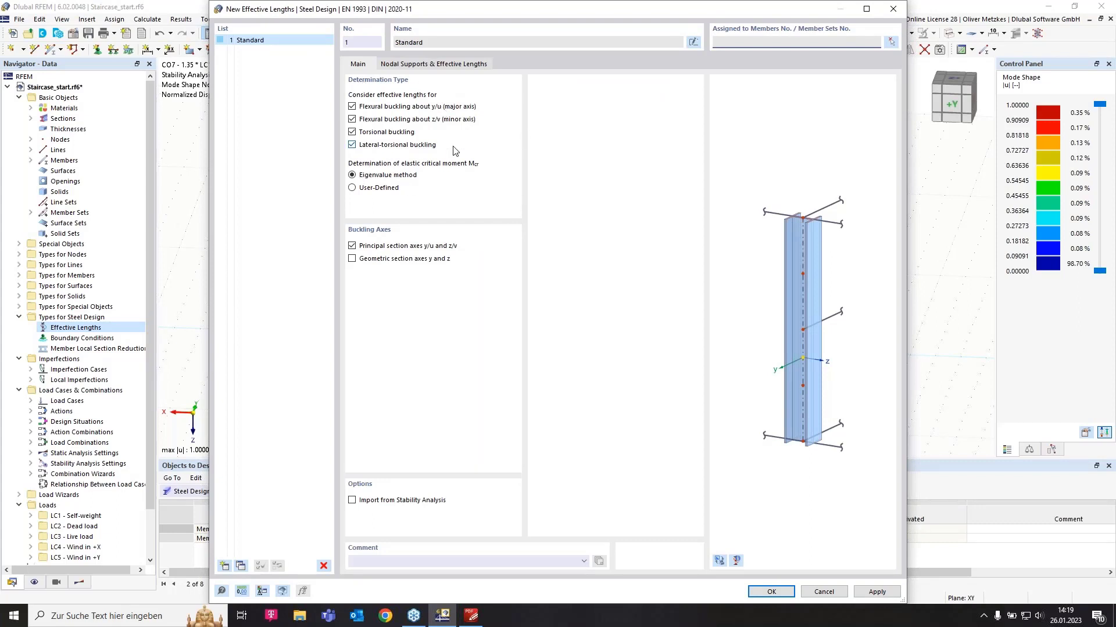
click(432, 65)
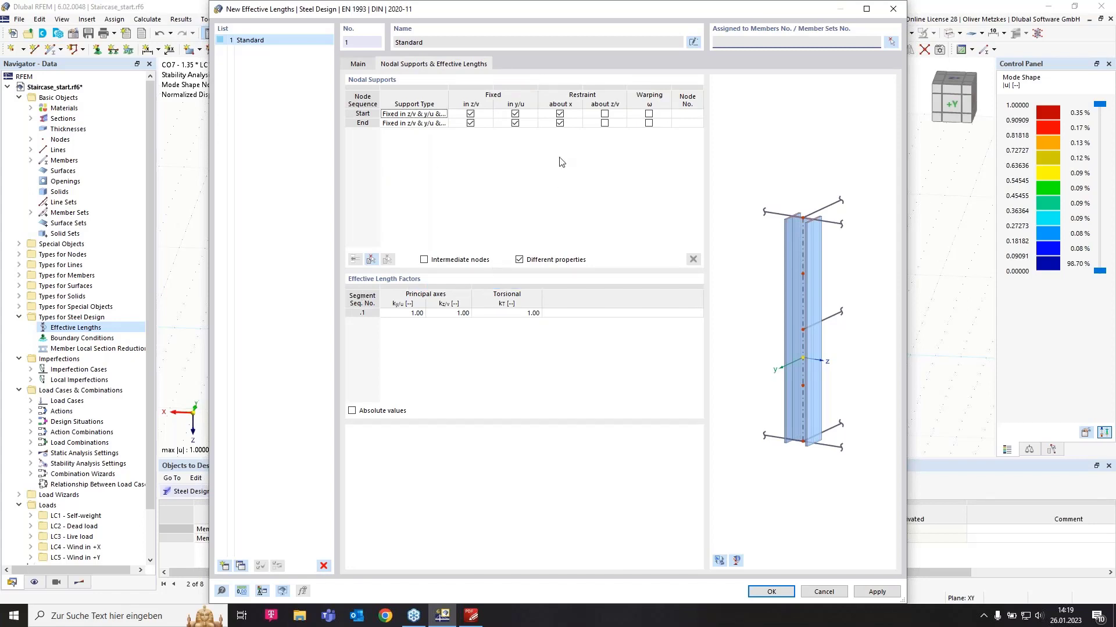
Assign the effective lengths type to the inclined stair members by selecting them graphically, and save it.
click(892, 44)
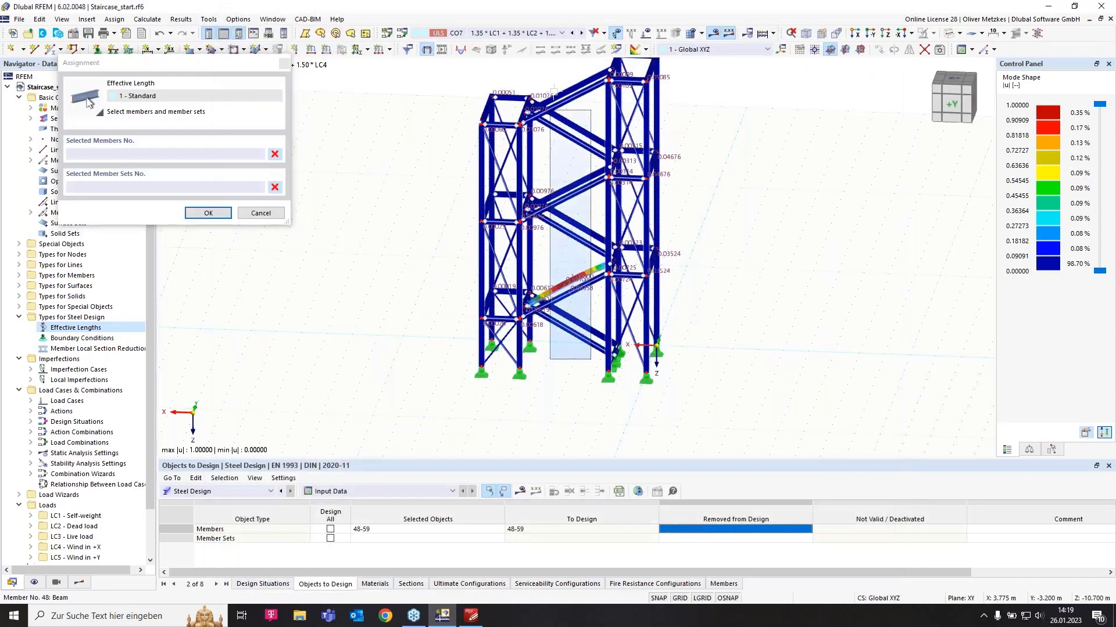
drag(553, 92, 554, 89)
click(208, 213)
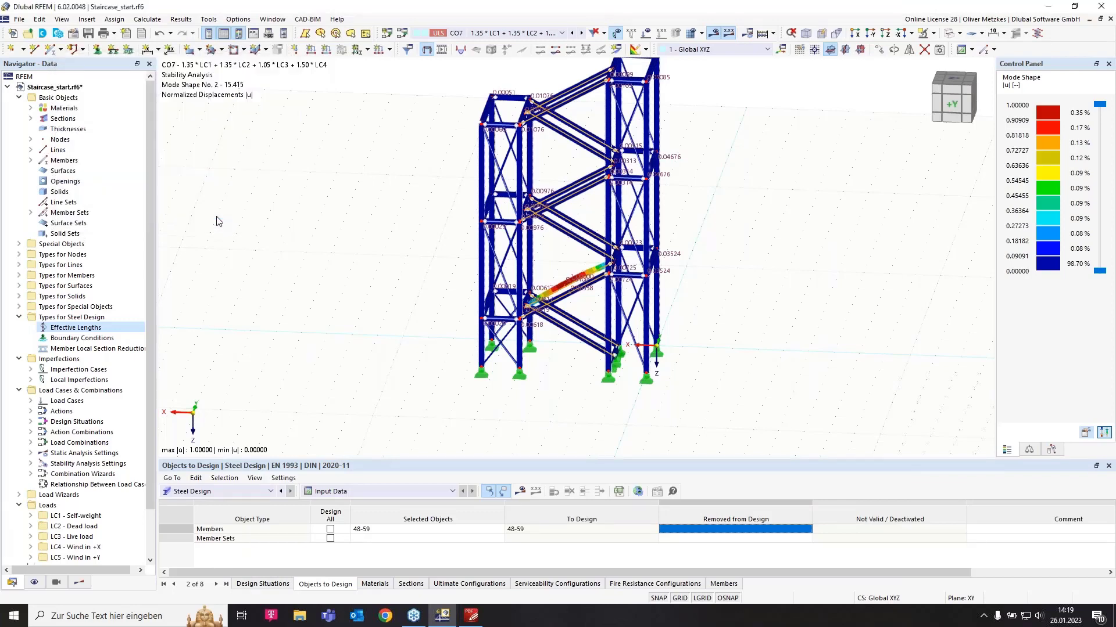
click(771, 591)
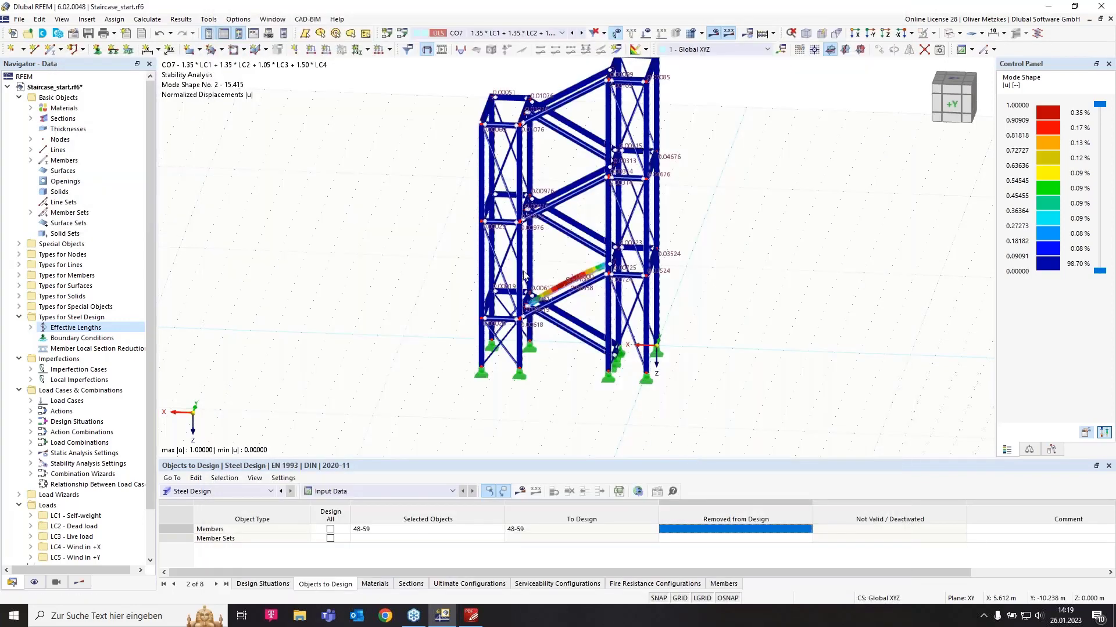
Set the combination wizard of design situation DS1 to 2 - Load combinations | SA2 - Second-order (P-Δ) and regenerate the combinations.
click(403, 33)
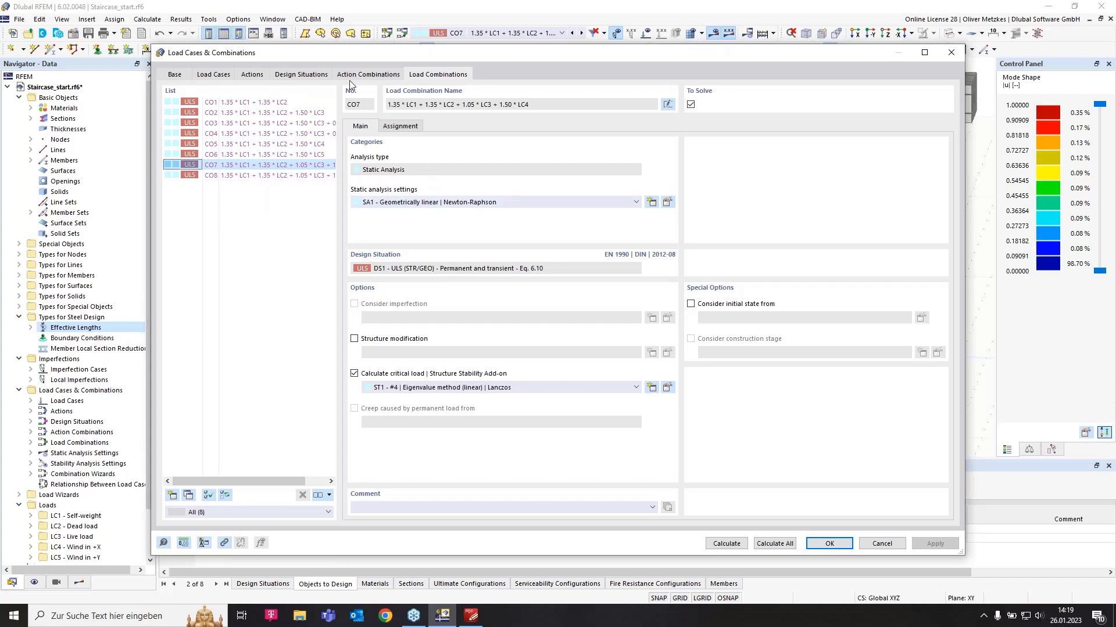
click(314, 76)
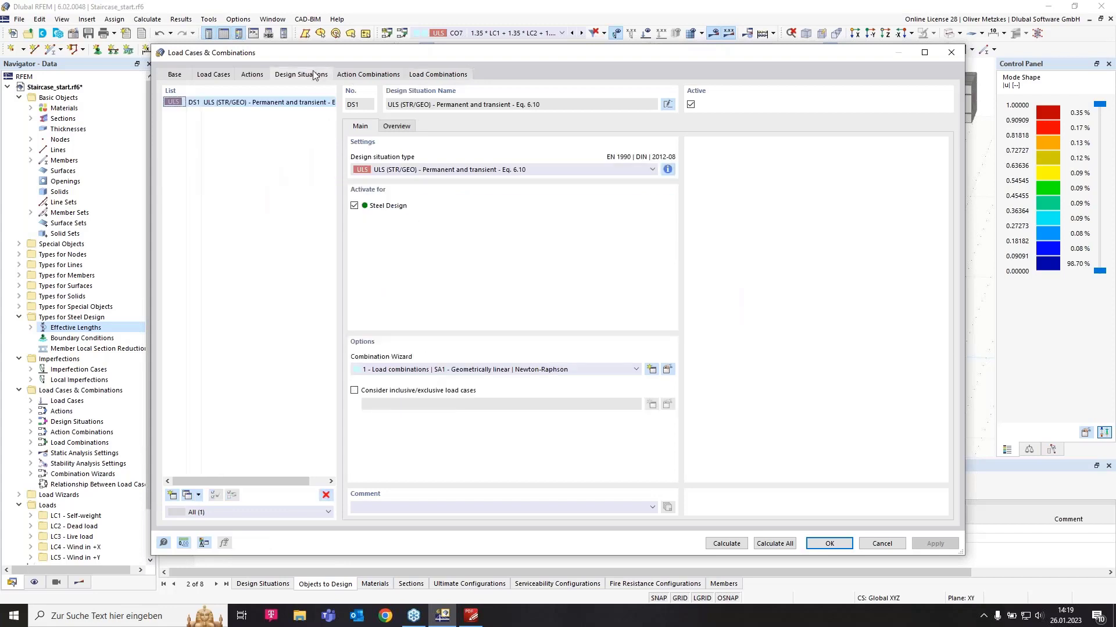
click(437, 371)
click(413, 399)
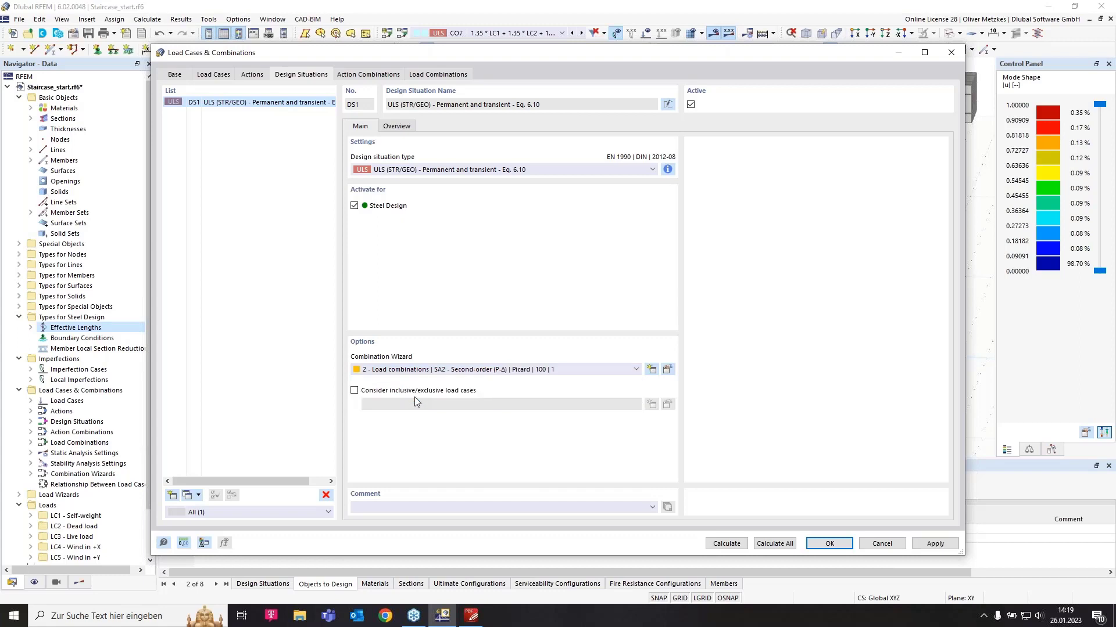
click(368, 75)
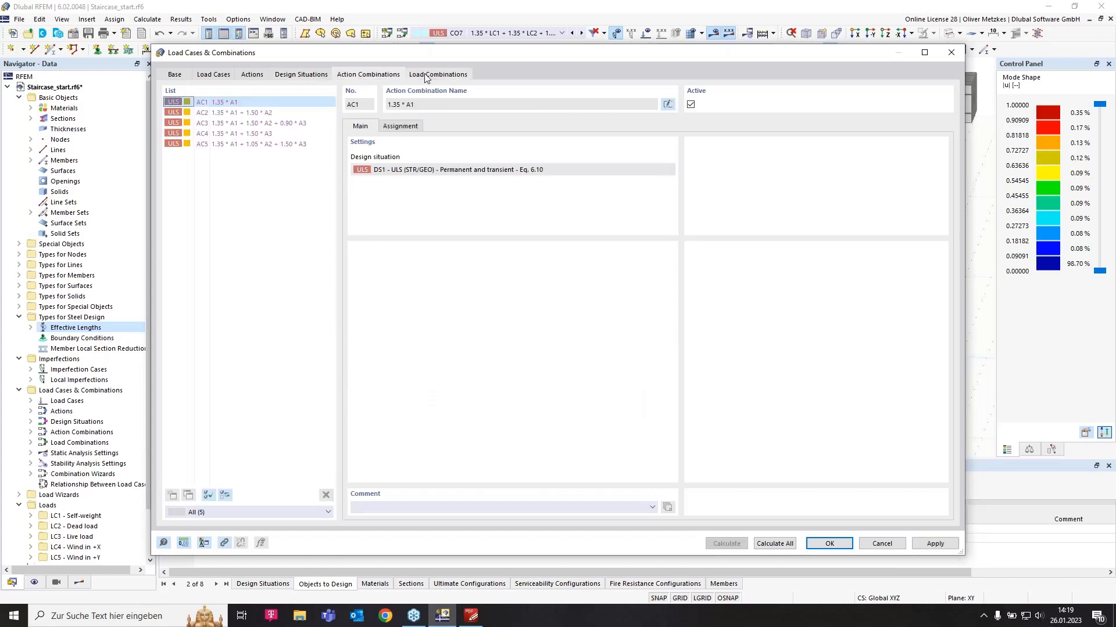
click(427, 75)
click(830, 544)
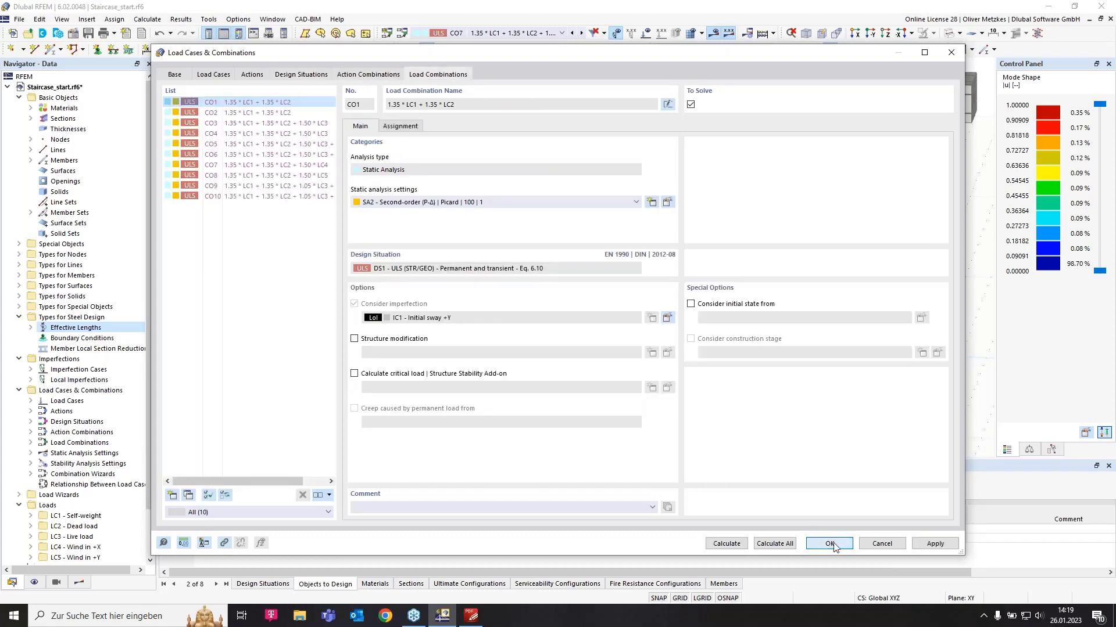
click(618, 360)
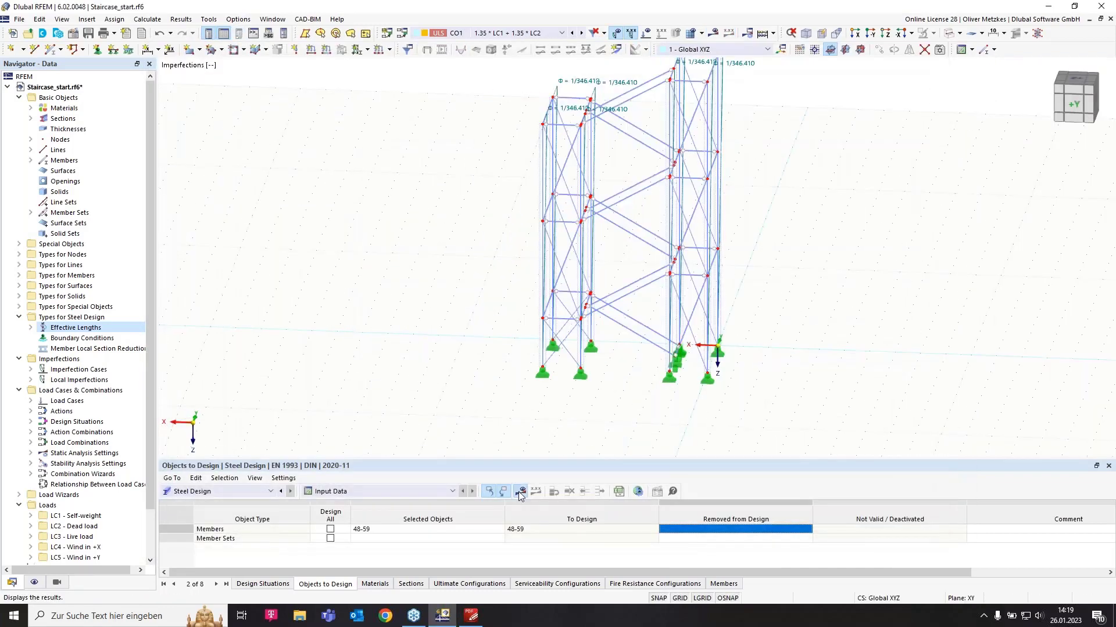
Run the Steel Design calculation and check the equivalent member method error listed for members 48-59.
click(520, 491)
click(604, 357)
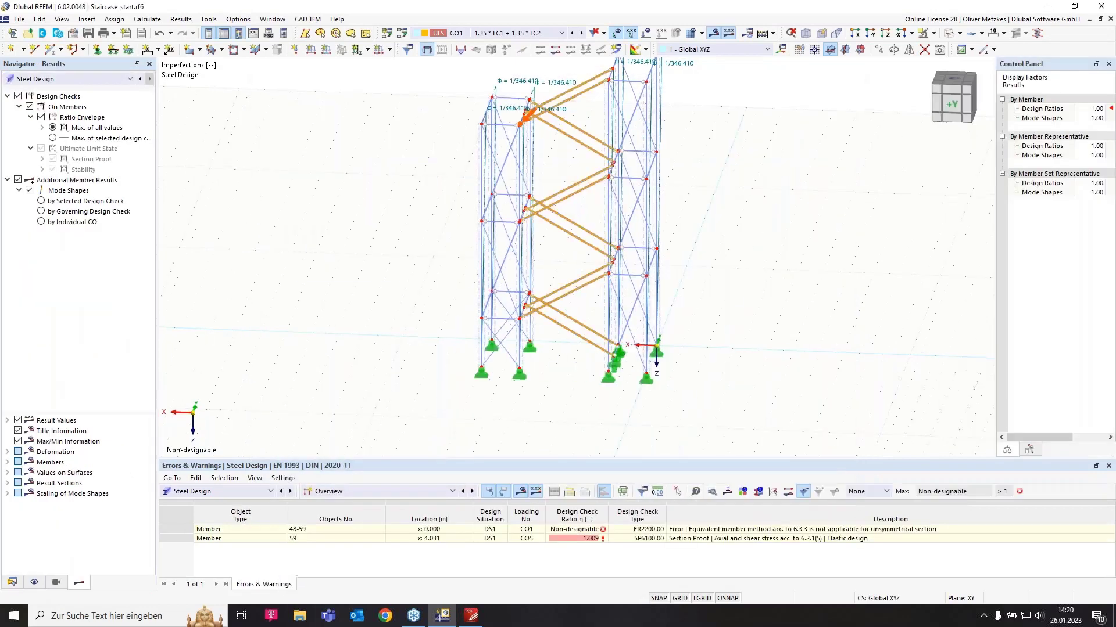
middle_drag(704, 287, 624, 301)
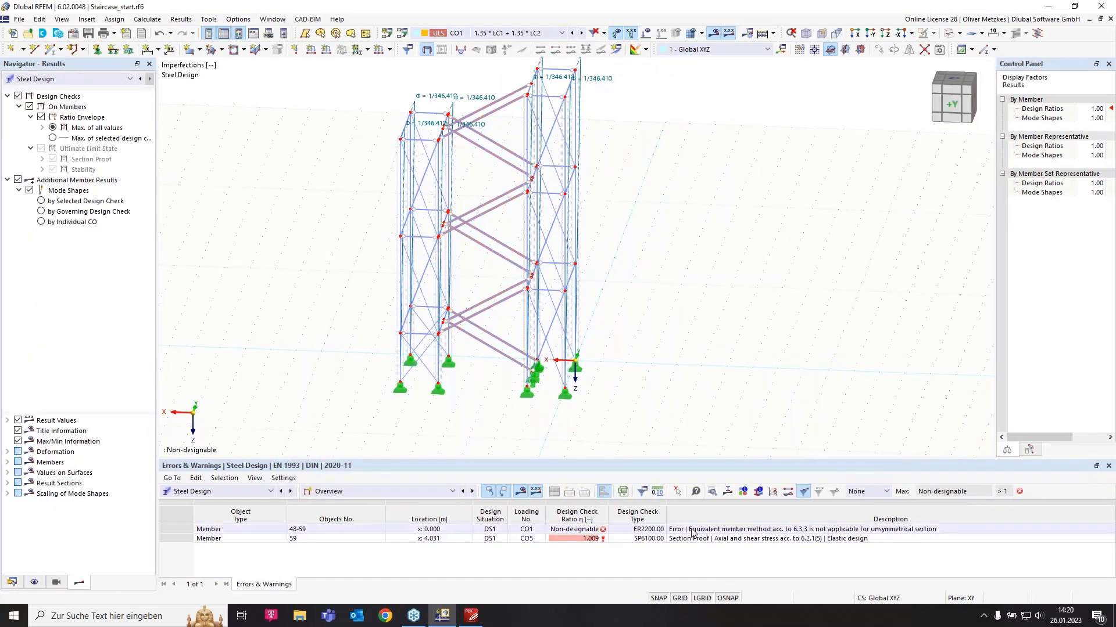
click(691, 530)
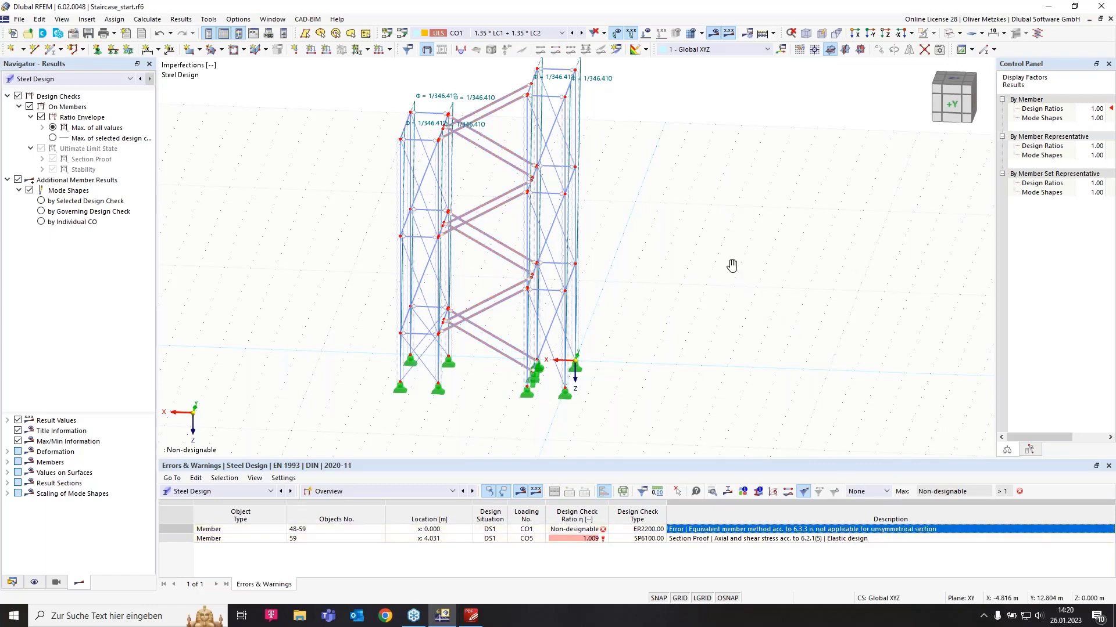
Switch the results to design situation DS1 and isolate inclined stair member 50 in the lowest storey.
middle_drag(730, 266, 648, 305)
click(530, 35)
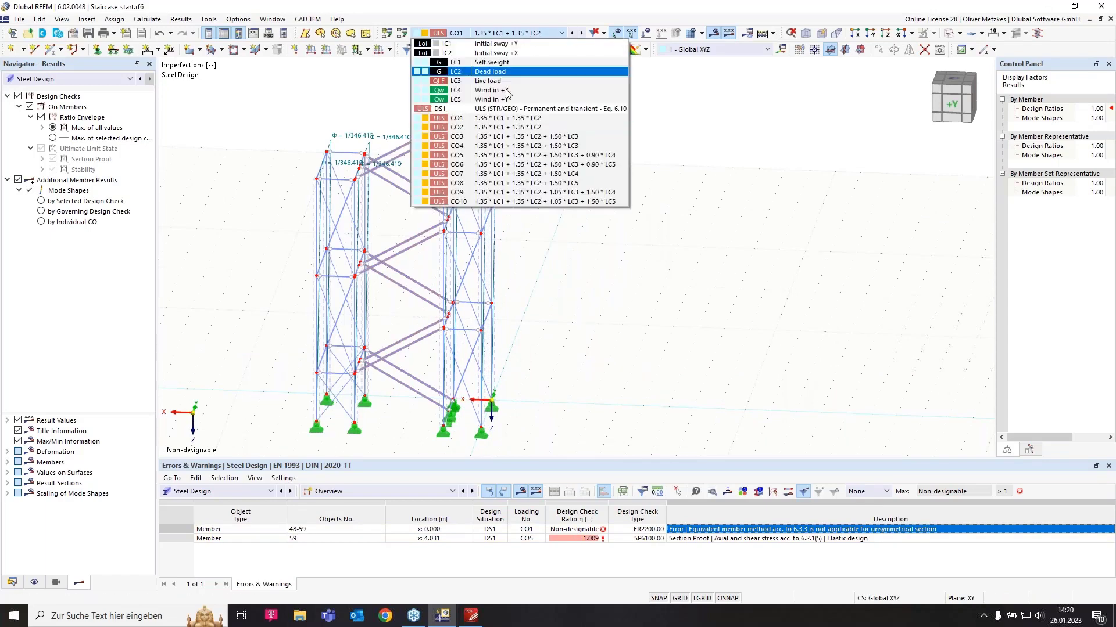
click(494, 110)
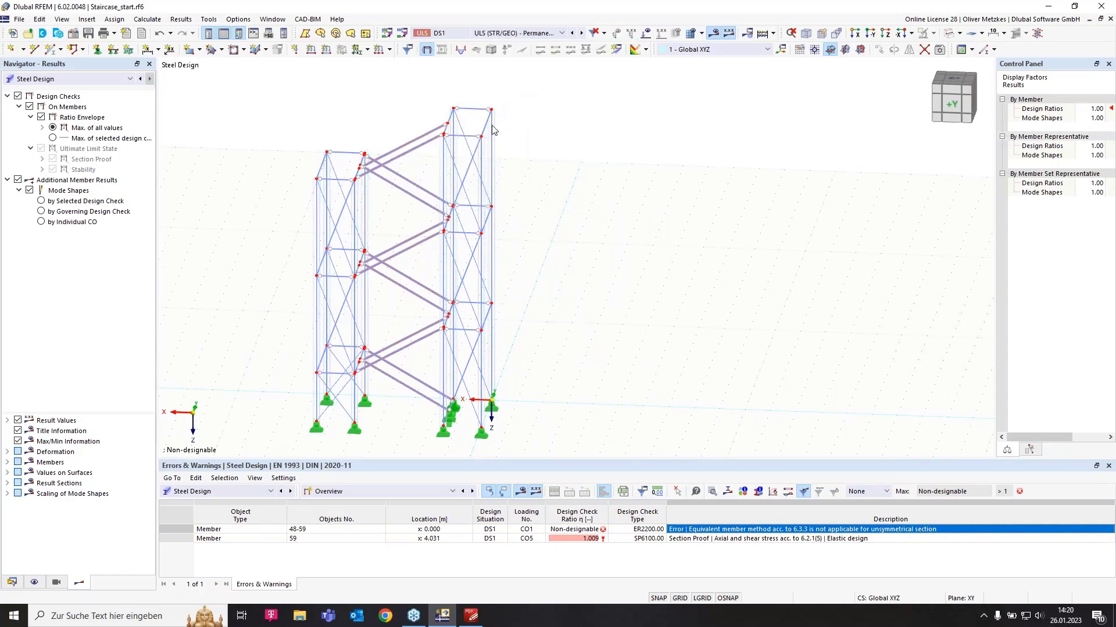
click(411, 349)
click(921, 36)
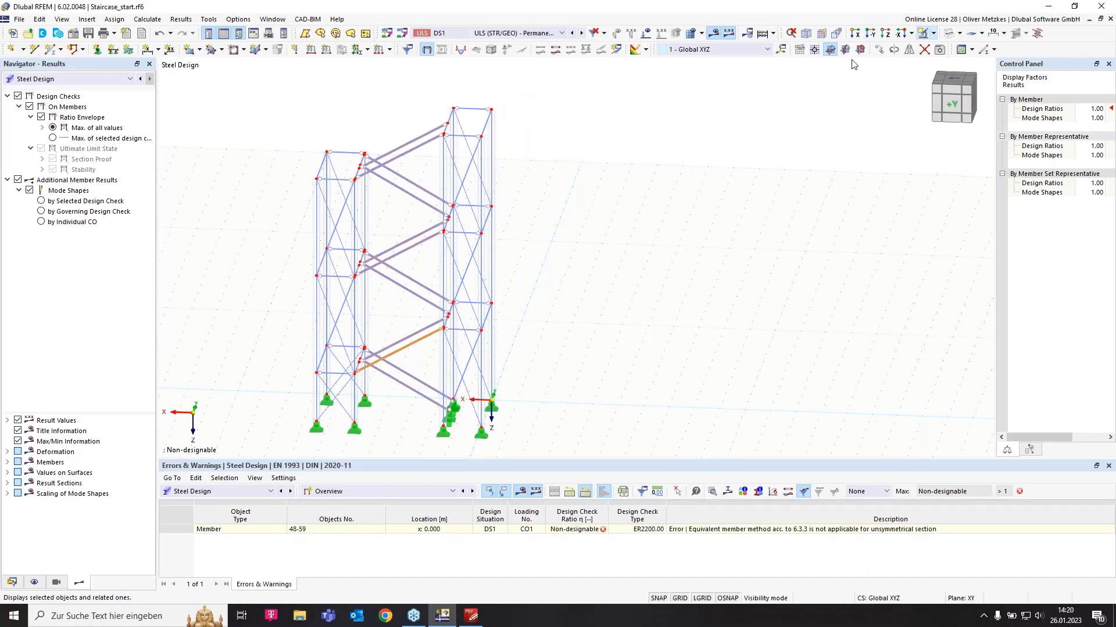
Display the static analysis internal forces N, My/Mu and Mz/Mv of the isolated stair member in turn.
click(56, 81)
click(54, 92)
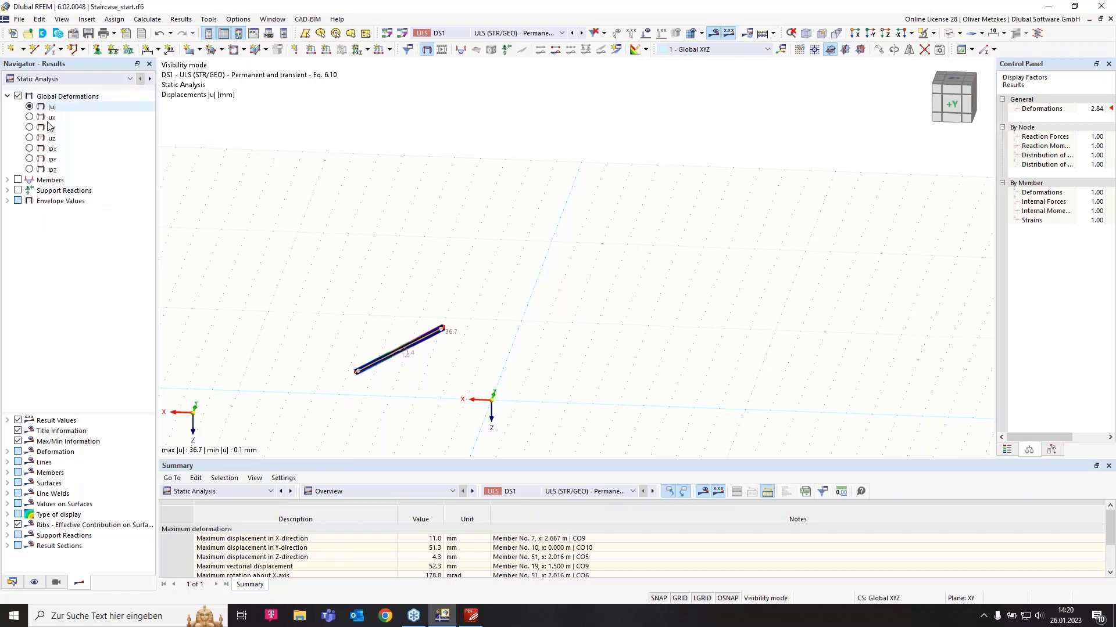
click(8, 180)
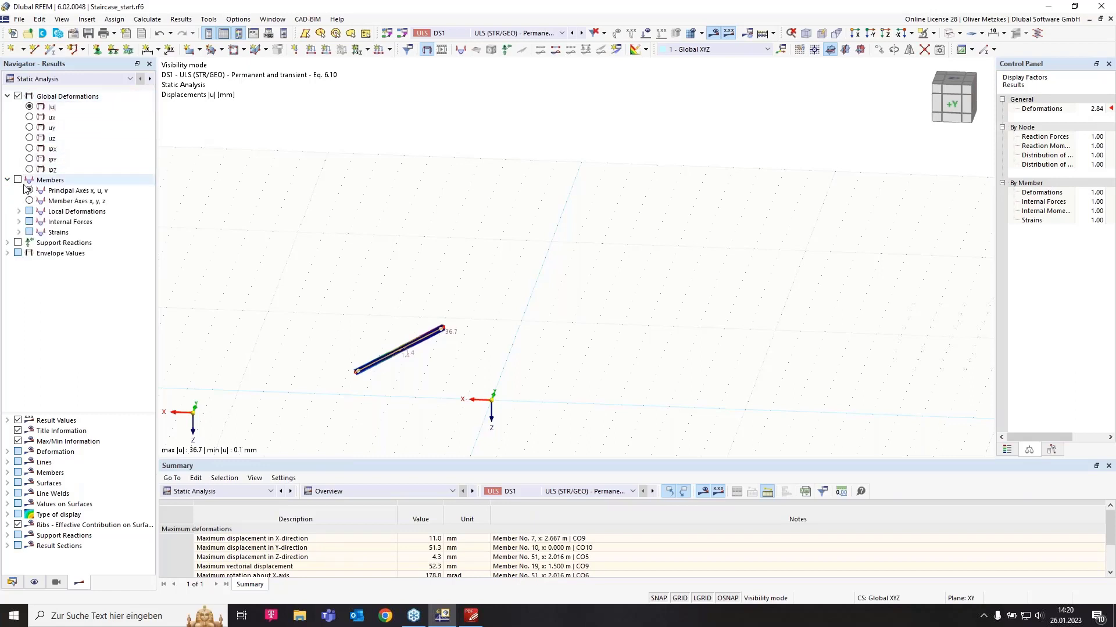
click(19, 222)
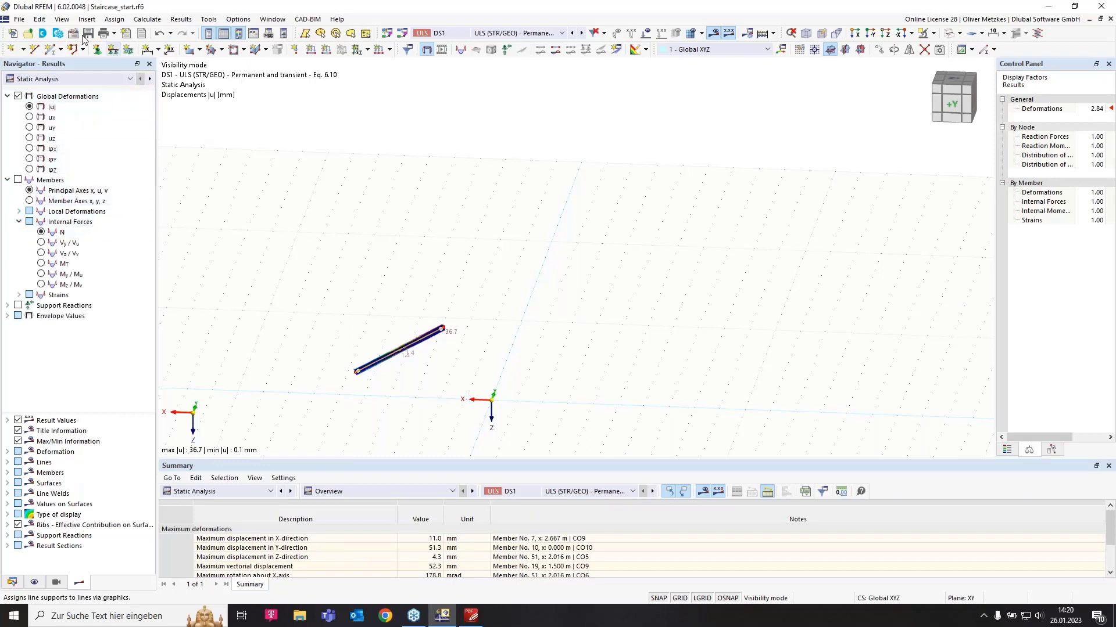
click(61, 232)
scroll(375, 394, up, 2)
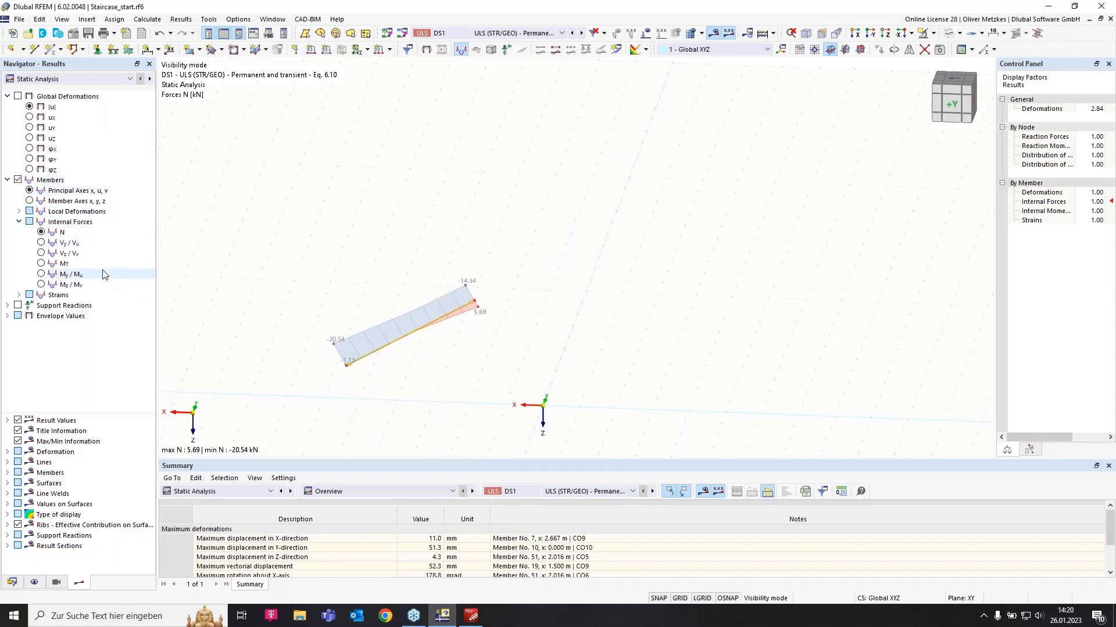
click(41, 274)
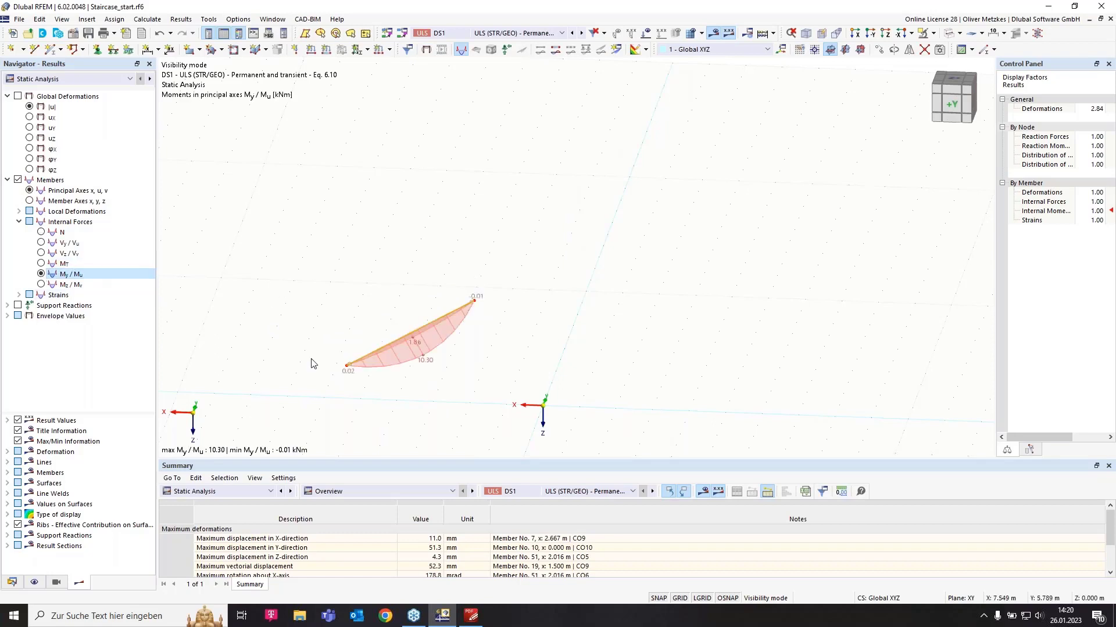
click(41, 285)
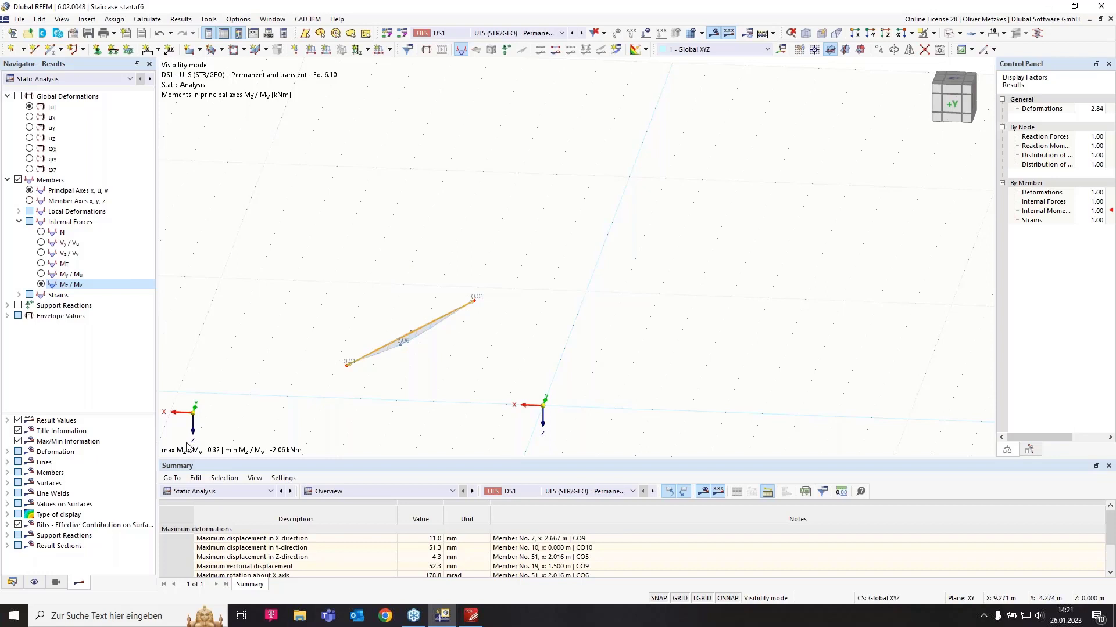
Create new Steel Design boundary conditions and open their nodal supports.
click(12, 582)
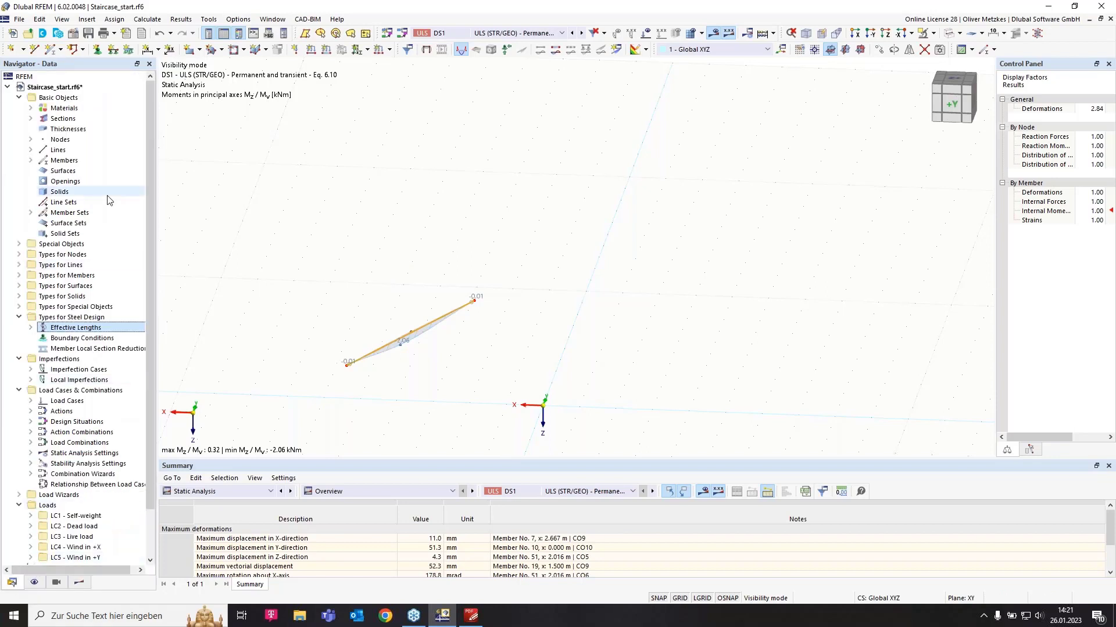
click(92, 340)
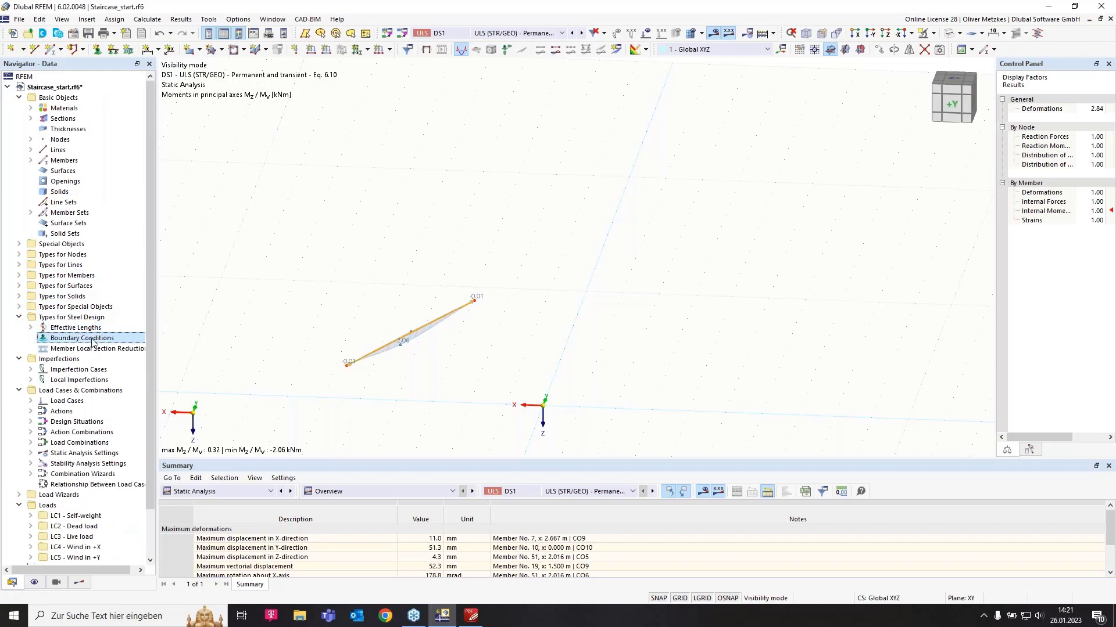
right_click(93, 342)
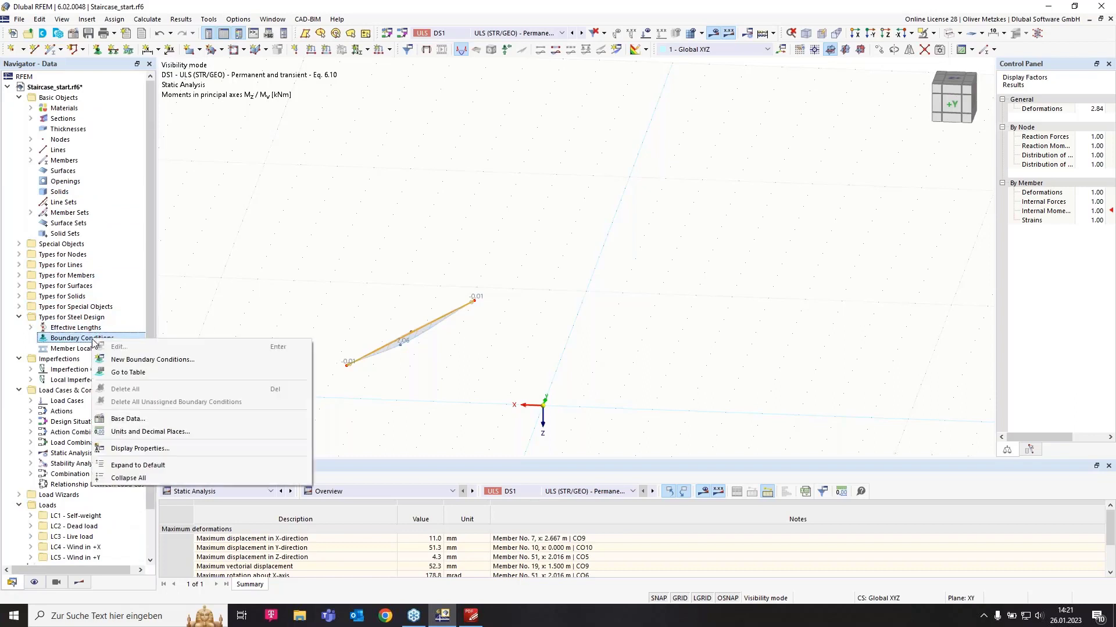
click(128, 359)
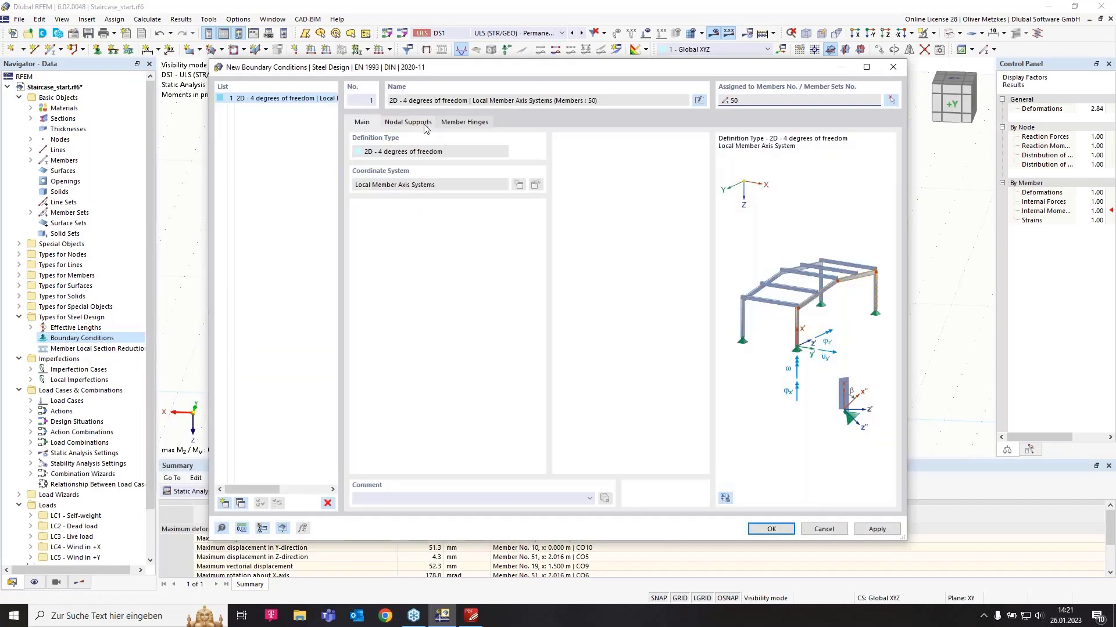
click(425, 124)
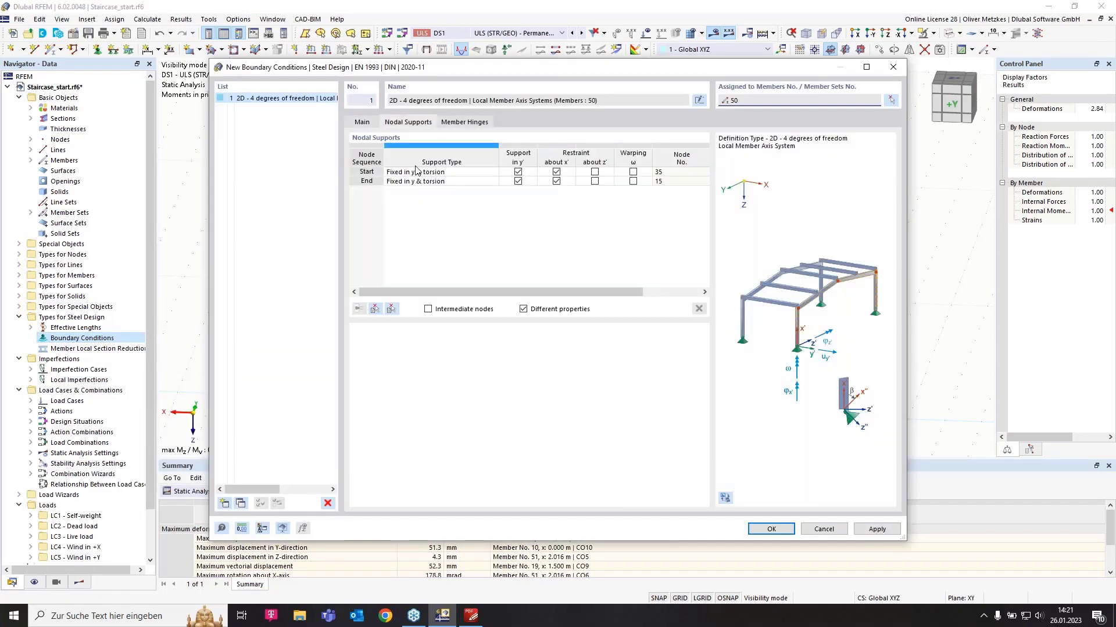
Make the whole model visible again and assign the boundary conditions to the inclined stair members 48-59.
click(891, 100)
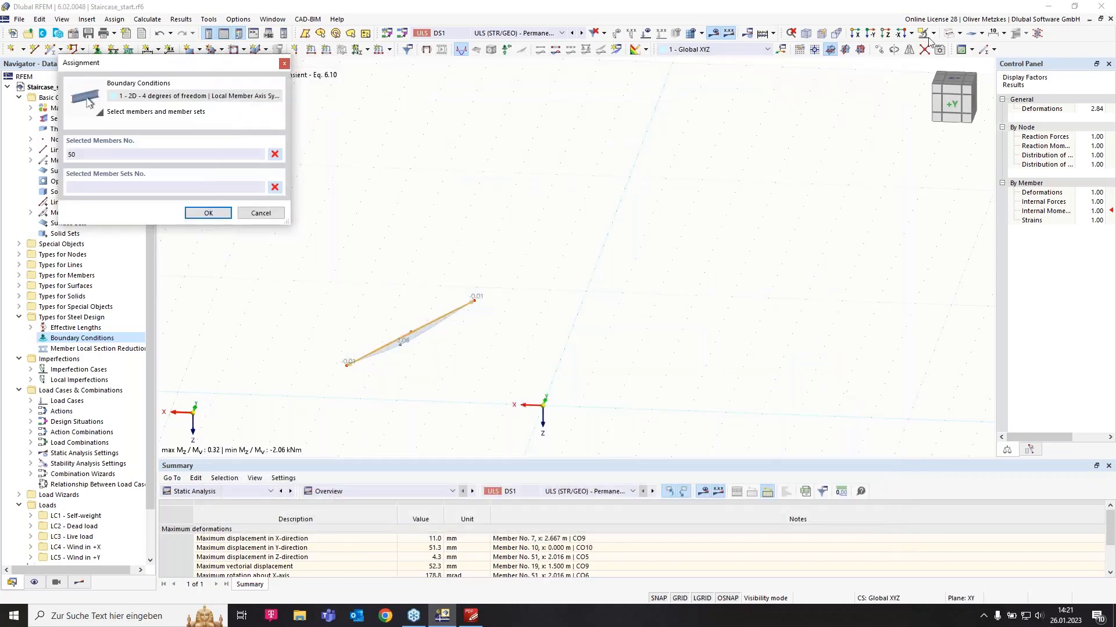
click(934, 34)
click(956, 108)
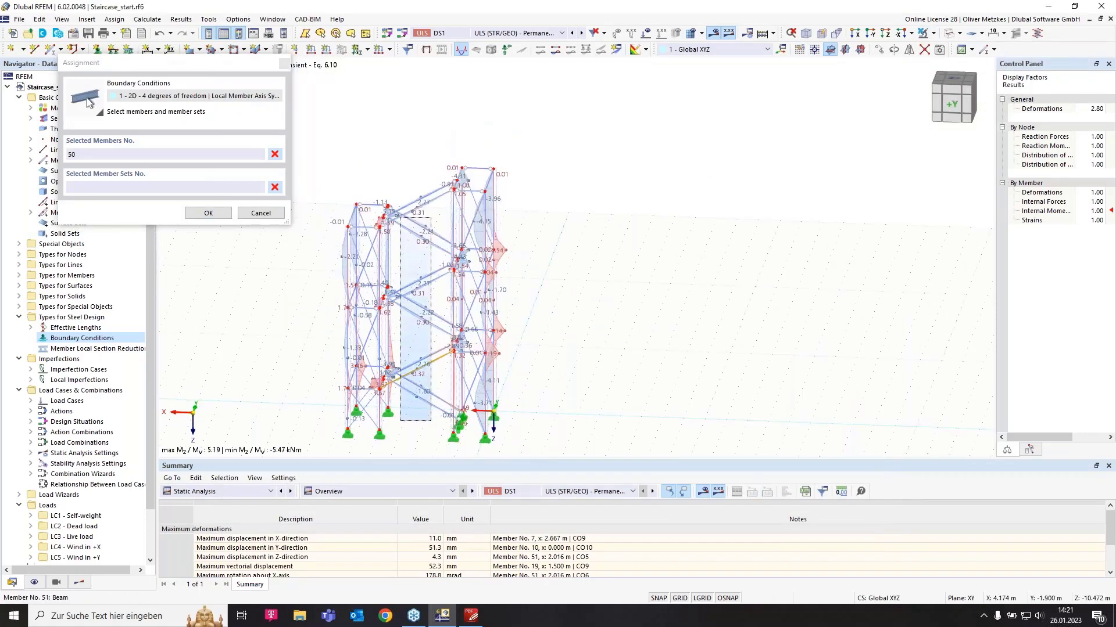
click(208, 213)
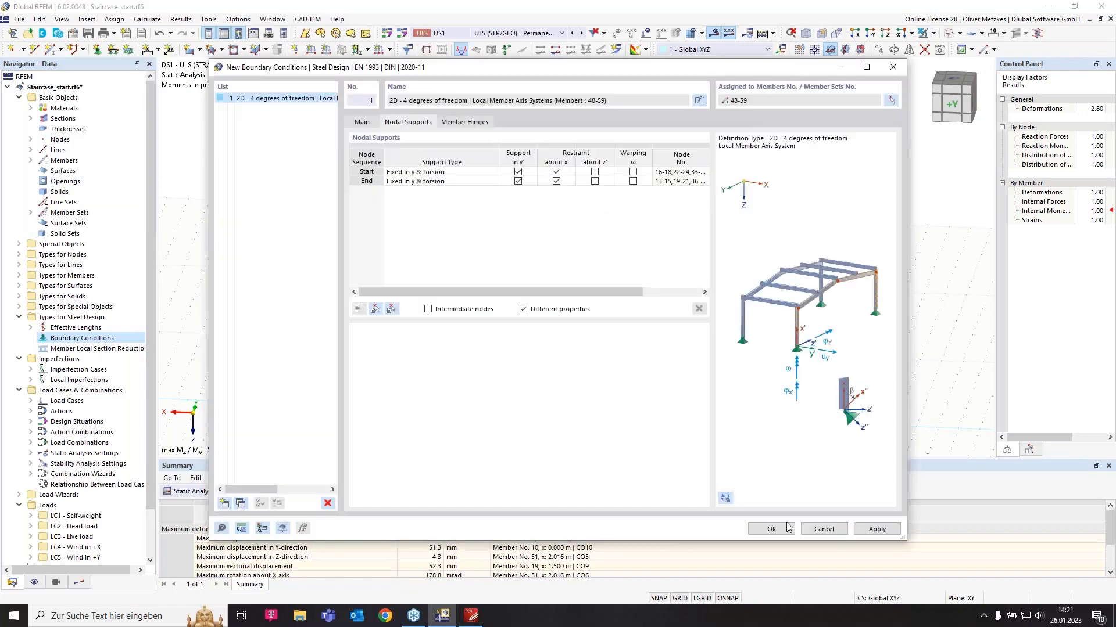
Accept the new boundary conditions and remove the effective lengths assignment from the inclined stair members 48-59.
click(771, 529)
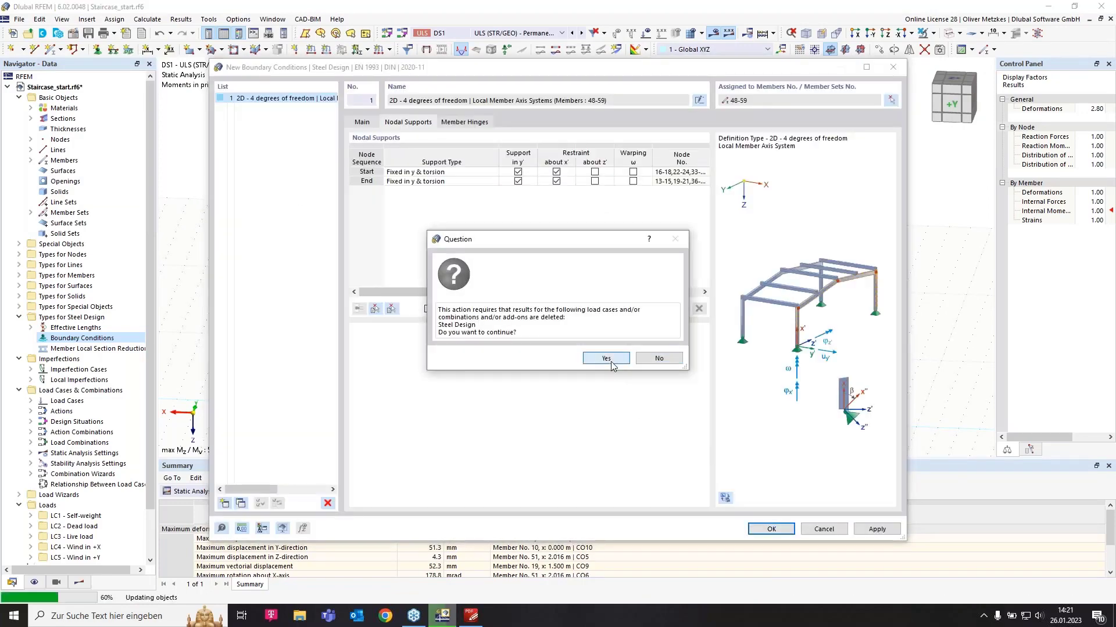
click(610, 361)
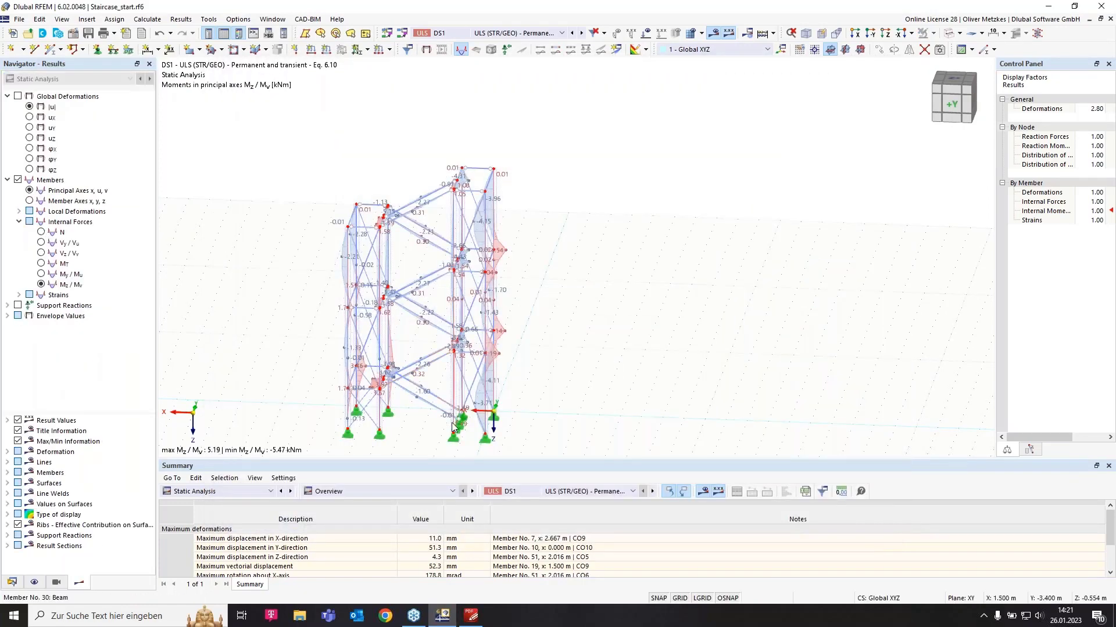
drag(429, 420, 410, 194)
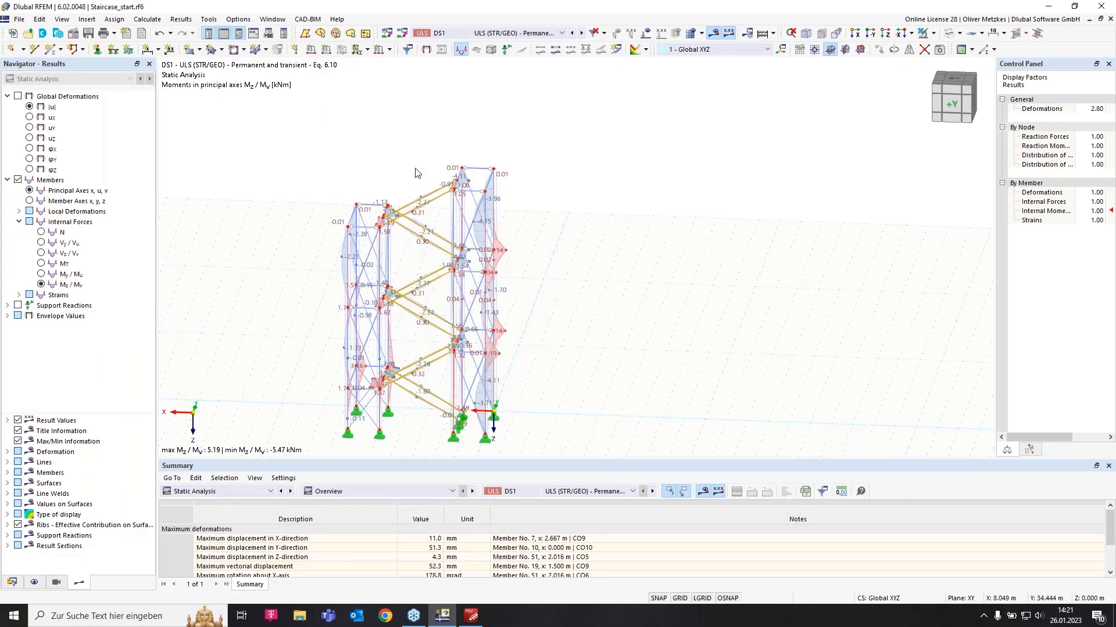
right_click(437, 202)
mouse_move(690, 236)
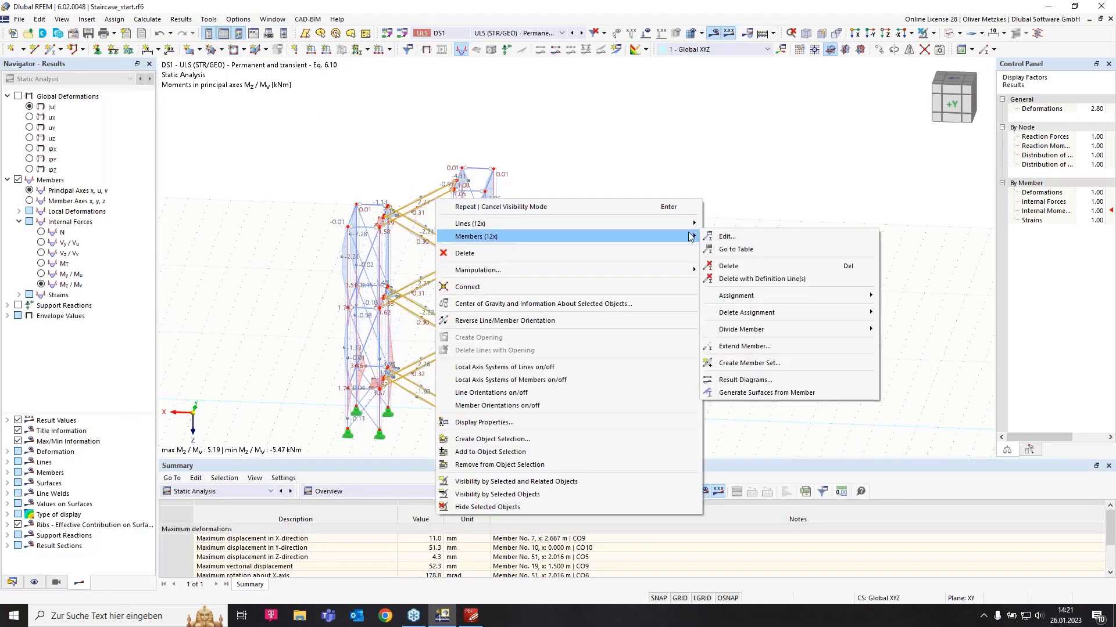
click(754, 237)
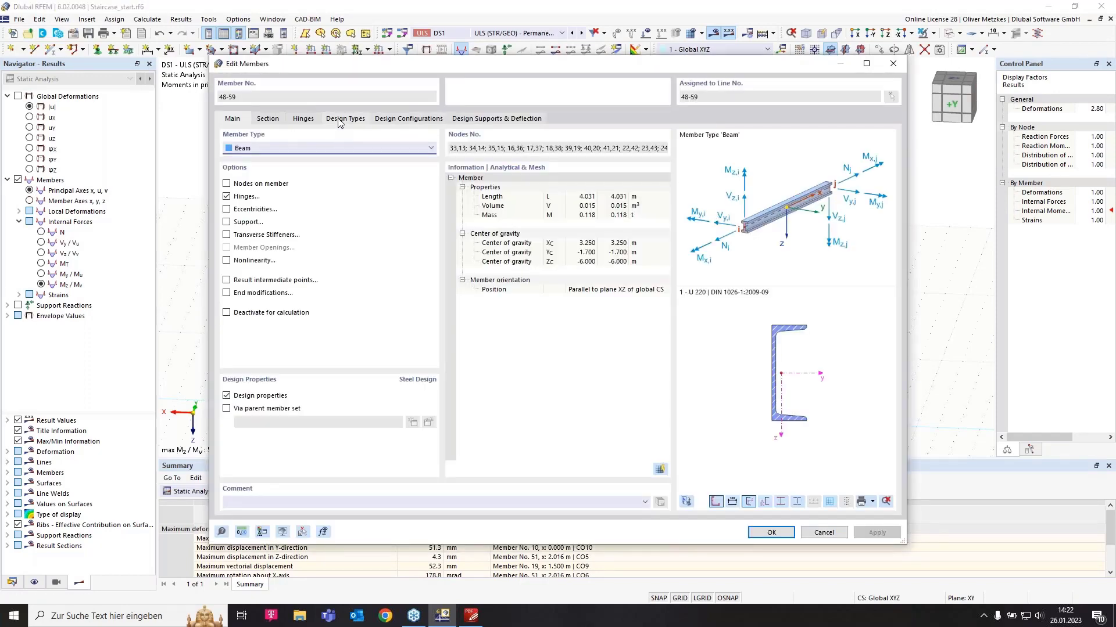
click(351, 121)
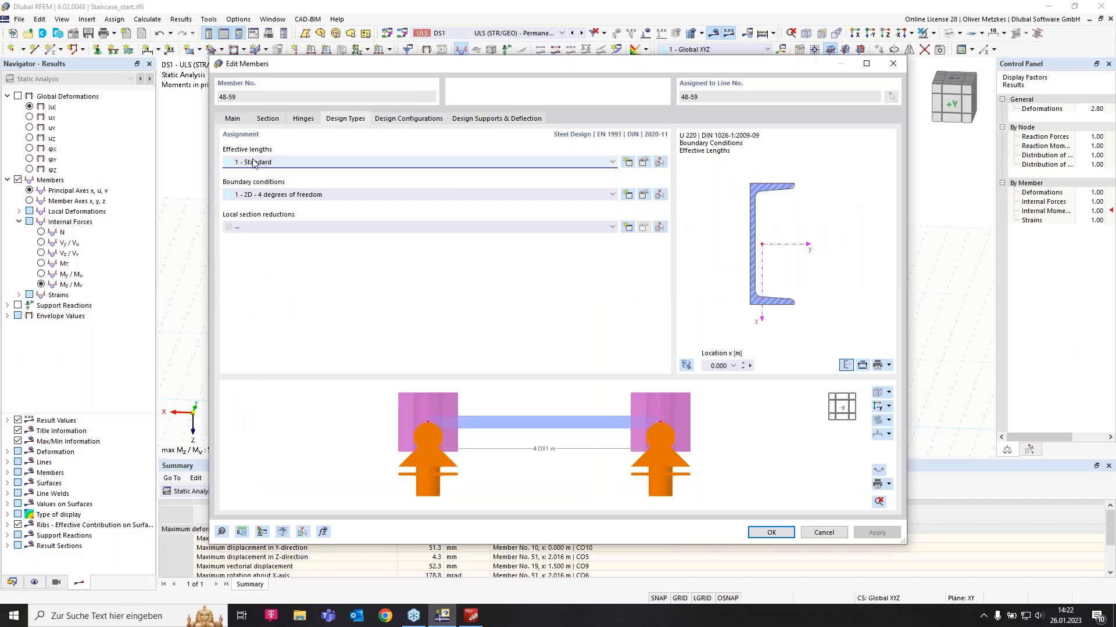
click(251, 161)
click(254, 172)
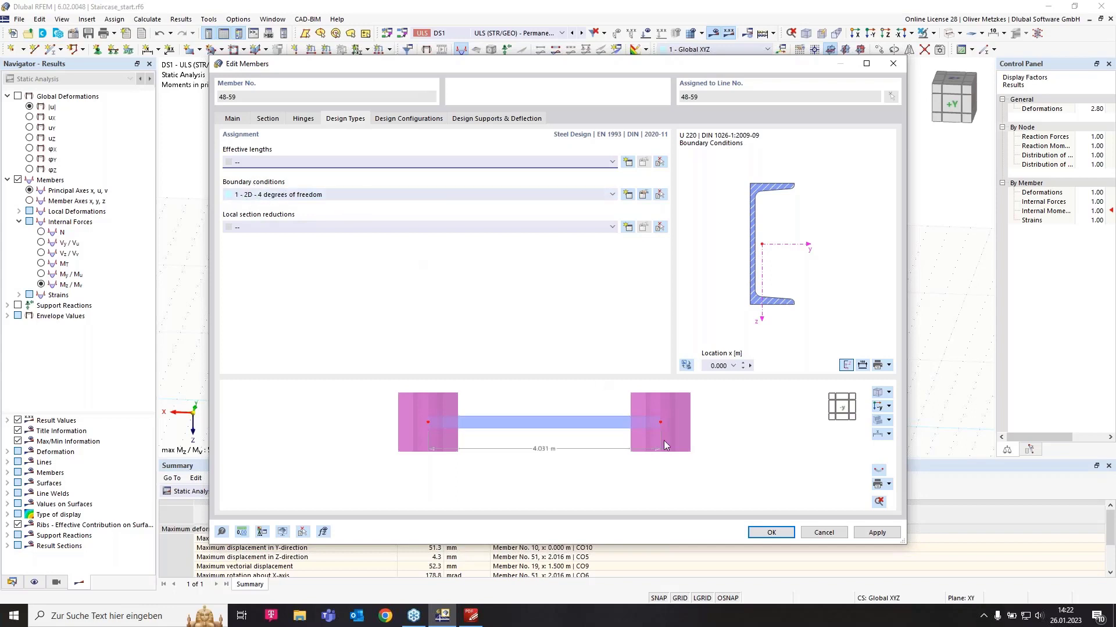
click(771, 532)
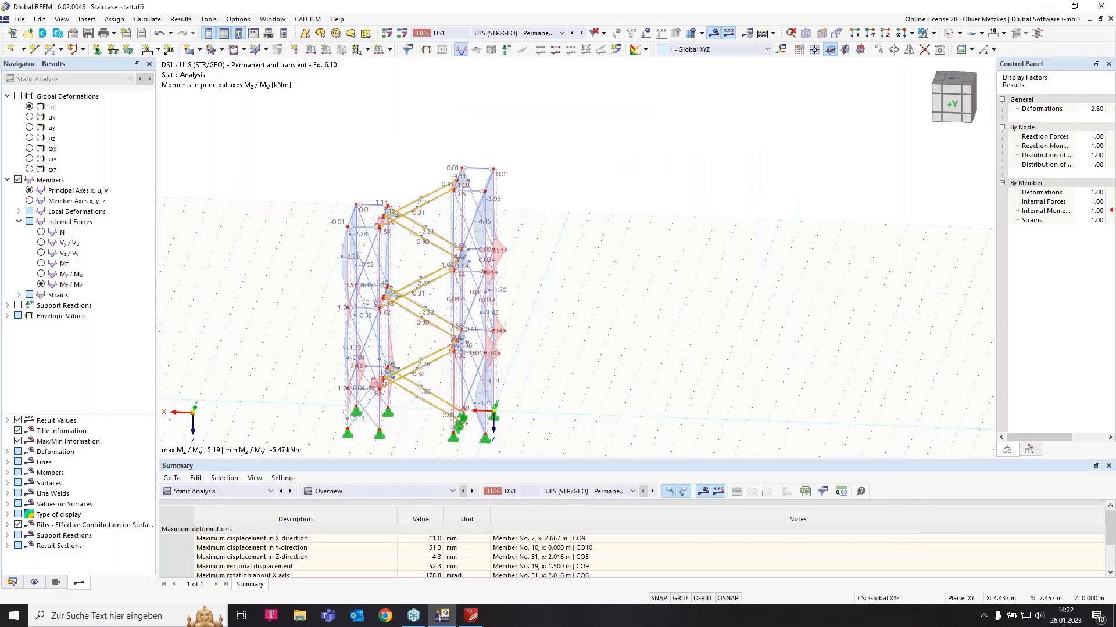
Run the Steel Design calculation for members 48-59 and review the listed errors and warnings.
click(256, 492)
click(254, 567)
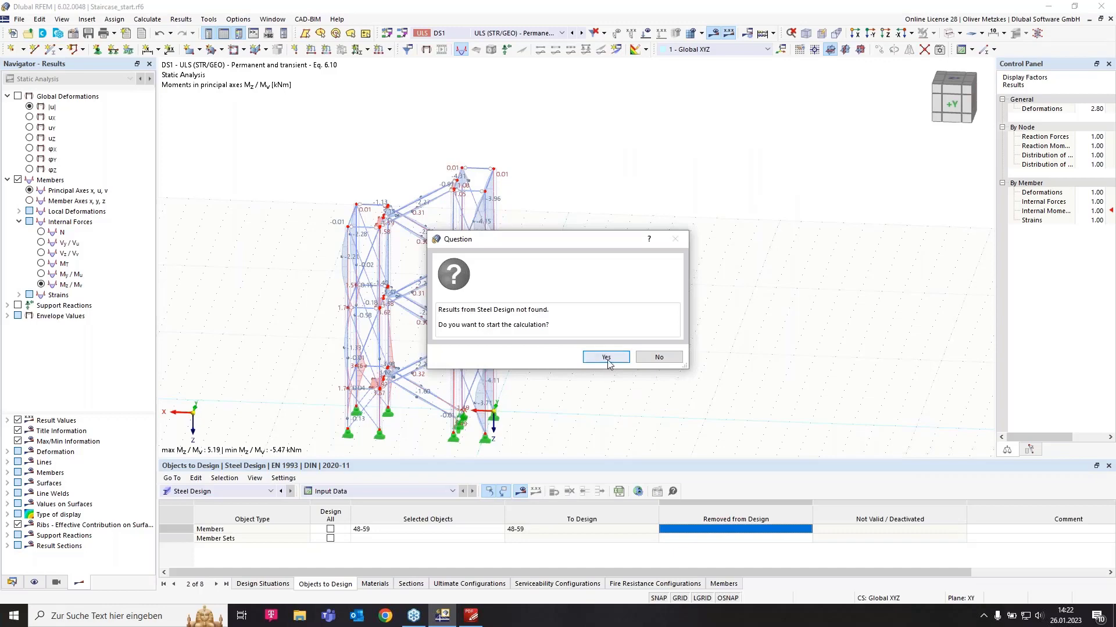
click(608, 358)
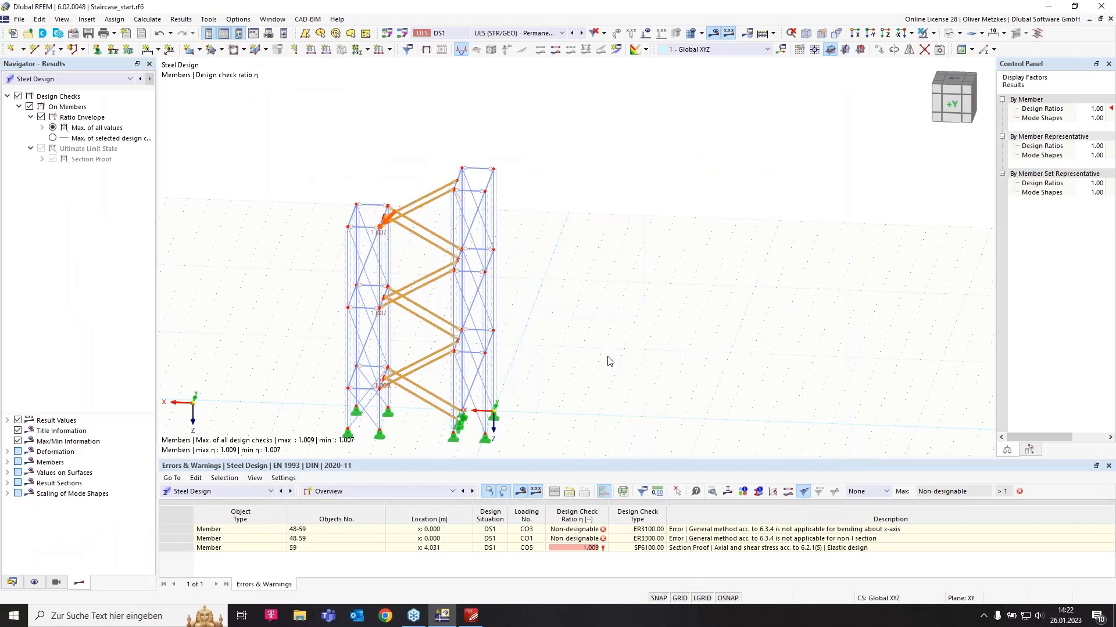
click(563, 530)
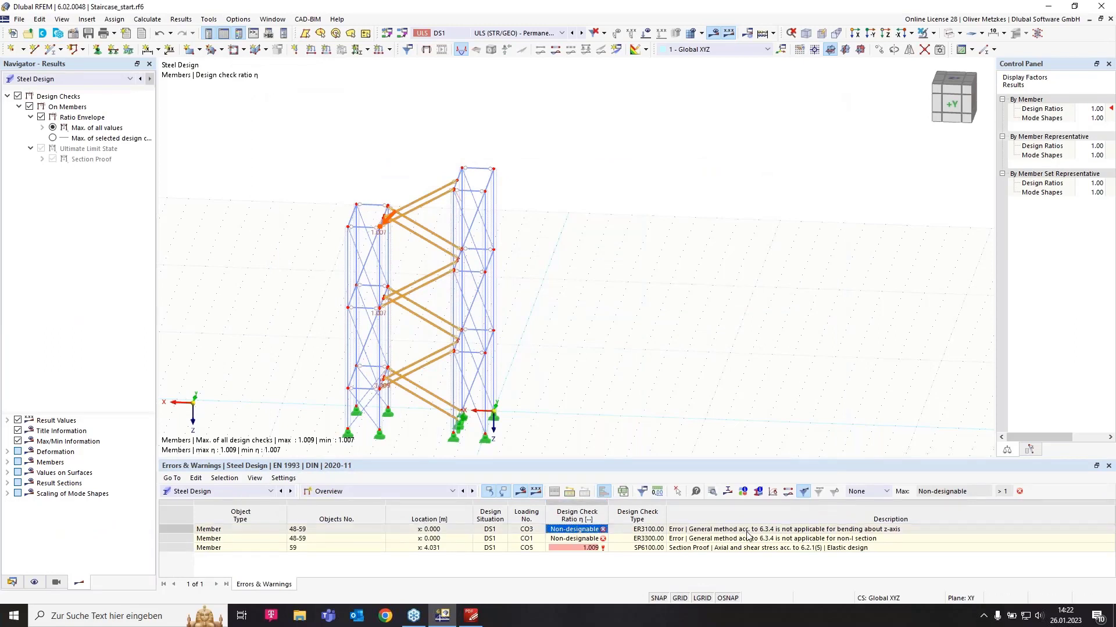
click(879, 539)
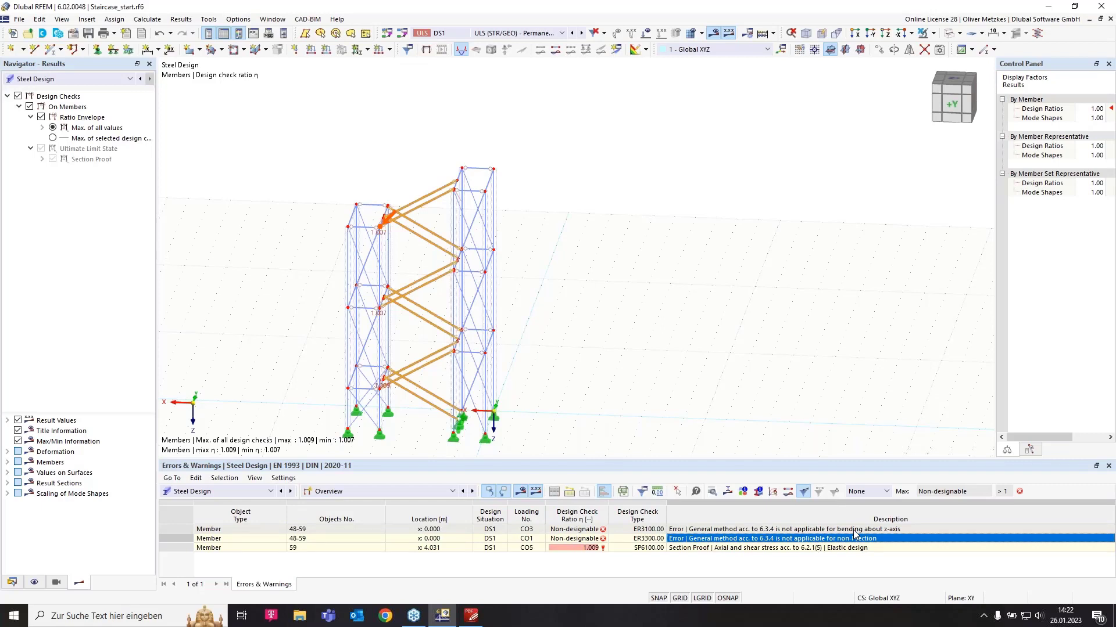
Switch to the webinar slides and show them in full screen.
click(471, 617)
key(F11)
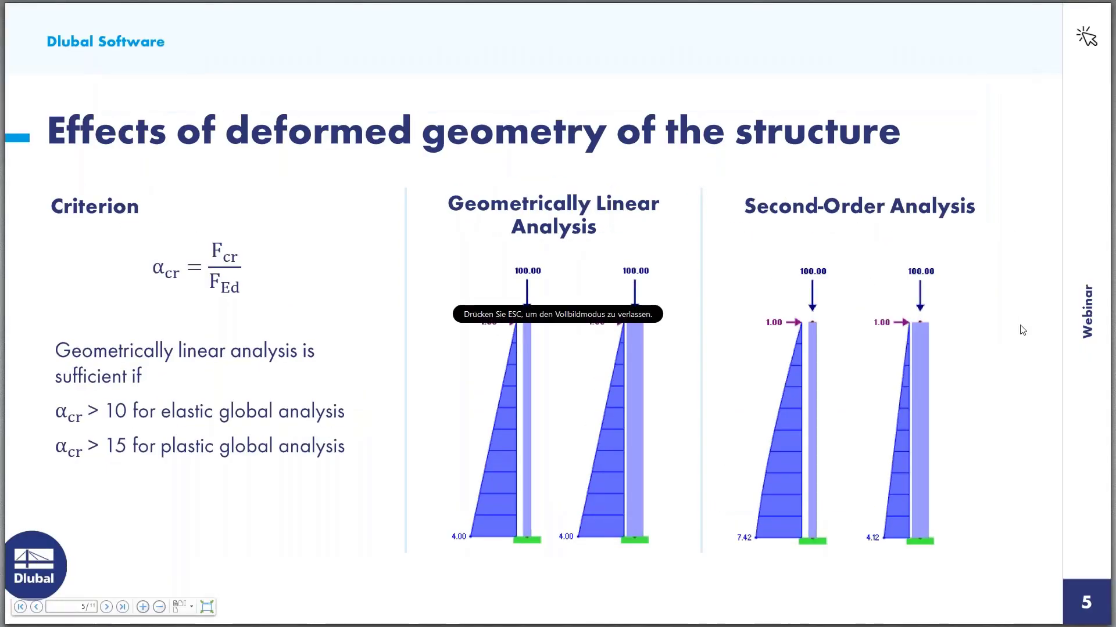
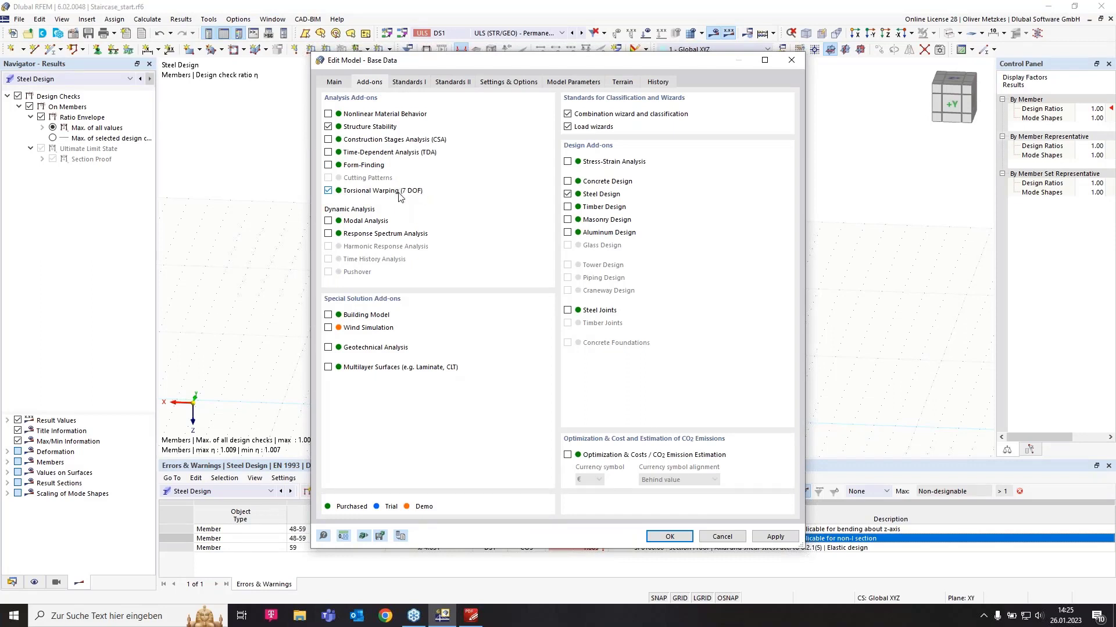
Activate the Torsional Warping (7 DOF) add-on for the model and accept deleting all results including the mesh.
click(668, 539)
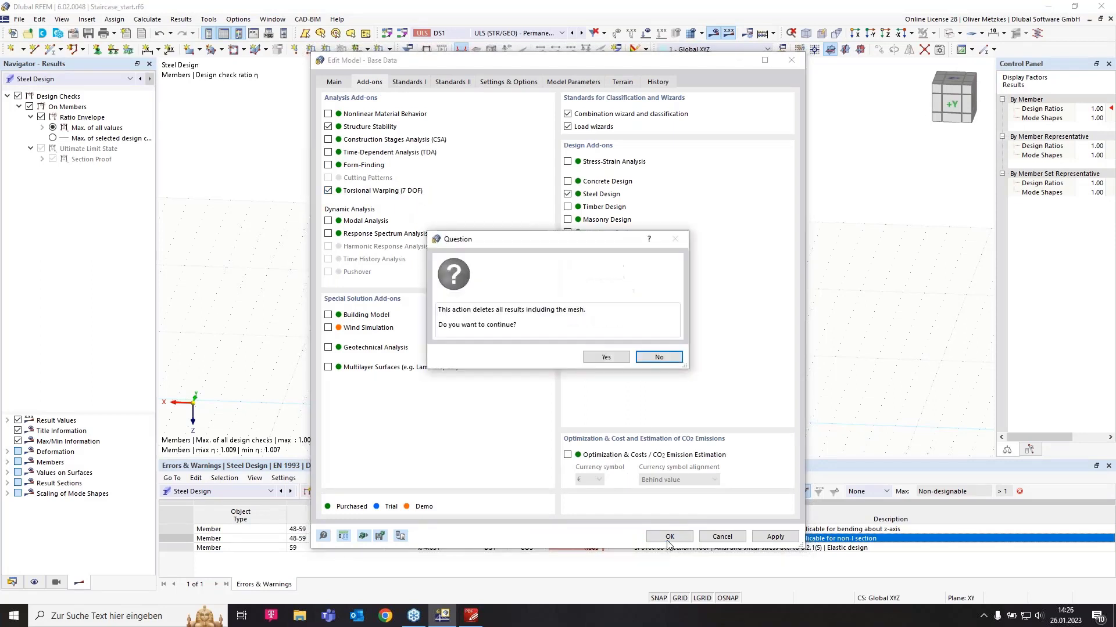
click(604, 357)
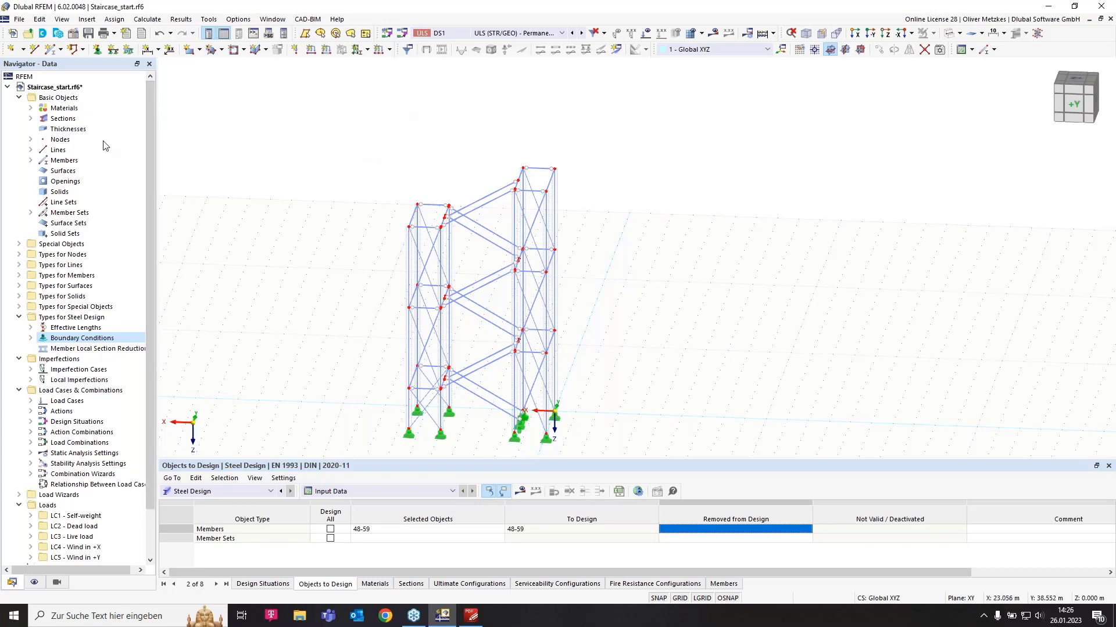
Inspect the properties and warping stiffness option of the U 220 section without changing them.
click(31, 119)
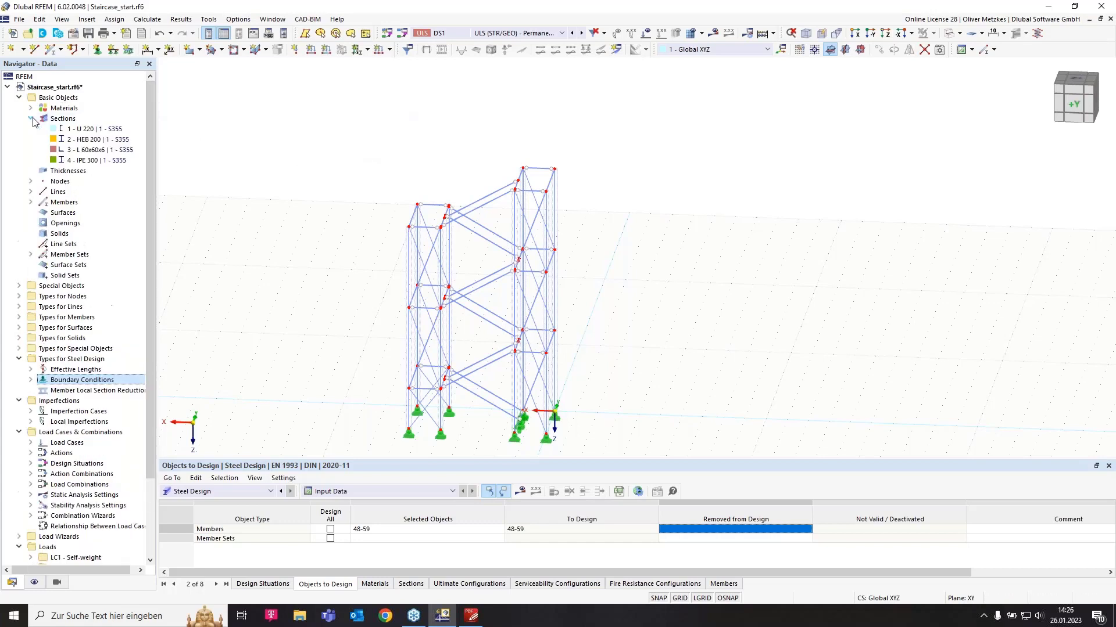
click(78, 120)
right_click(91, 120)
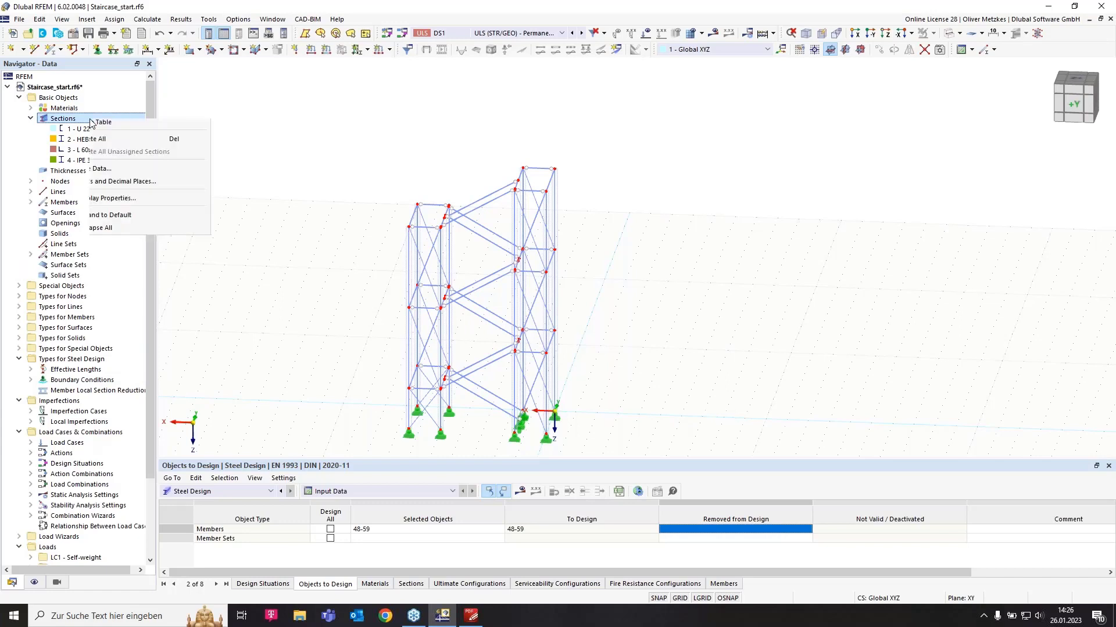
click(140, 127)
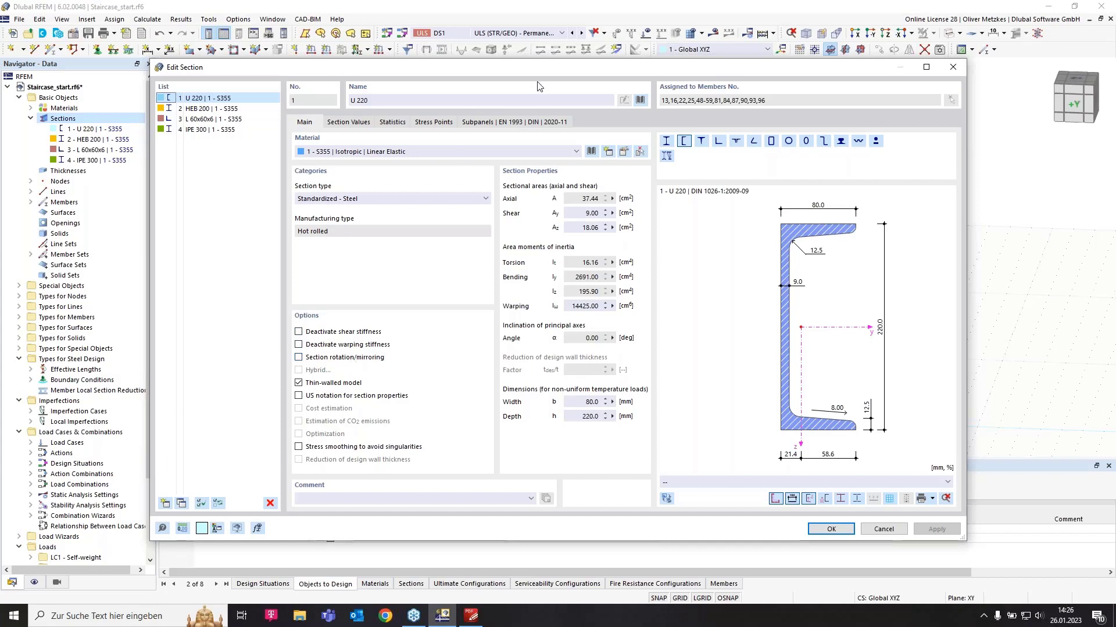
click(883, 529)
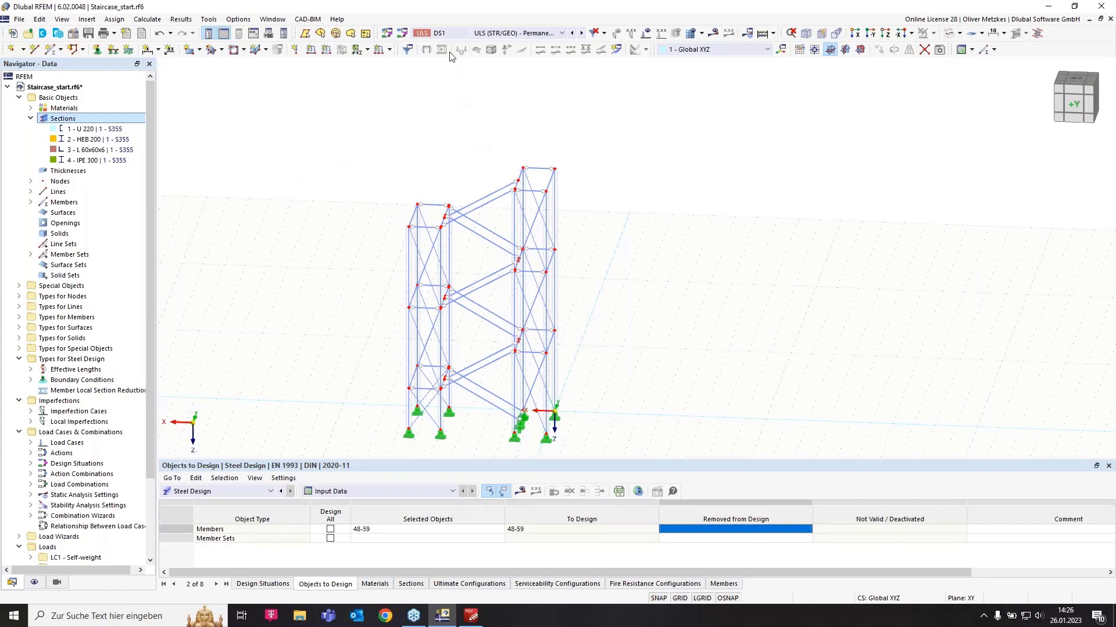
Assign the geometrically linear SA1 combination wizard with stability analysis to design situation DS1 and check the generated load combinations.
click(403, 33)
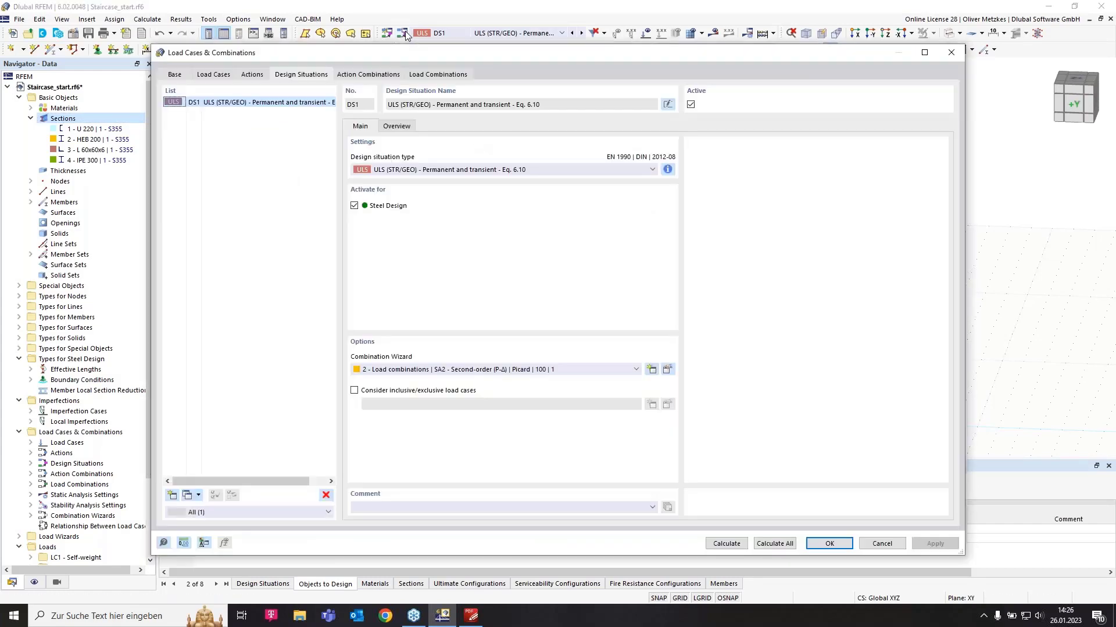
click(423, 370)
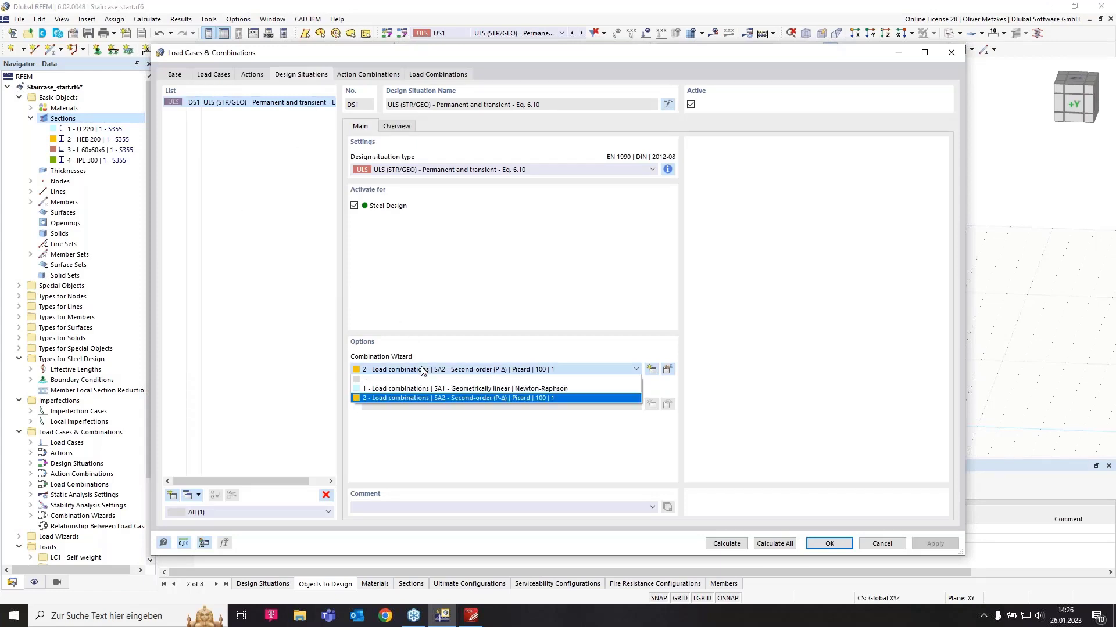
click(460, 389)
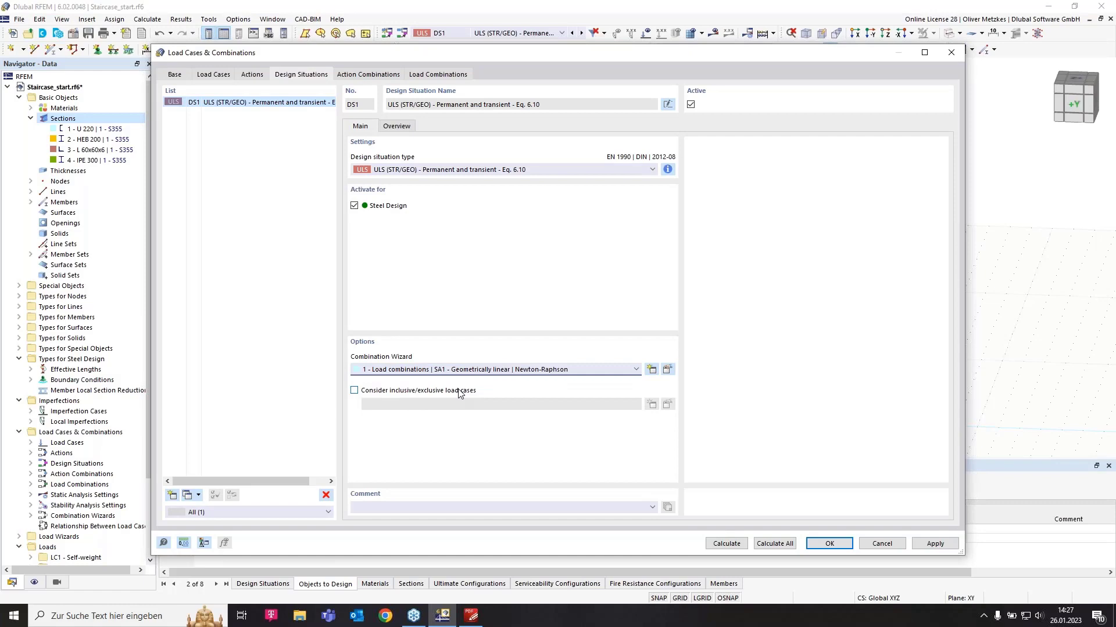
click(666, 369)
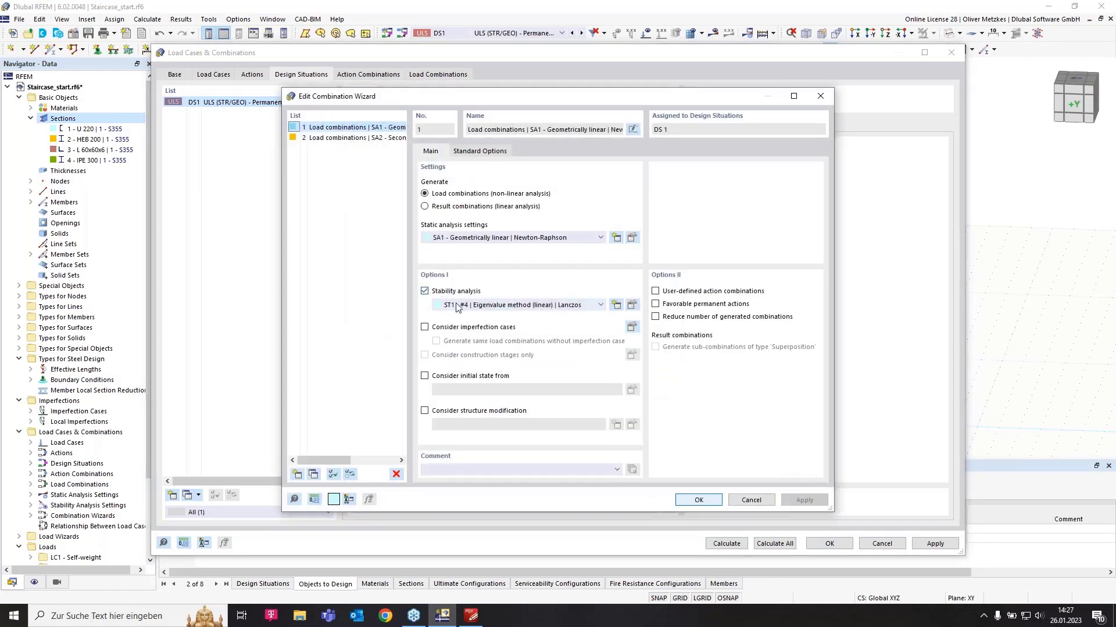
click(699, 500)
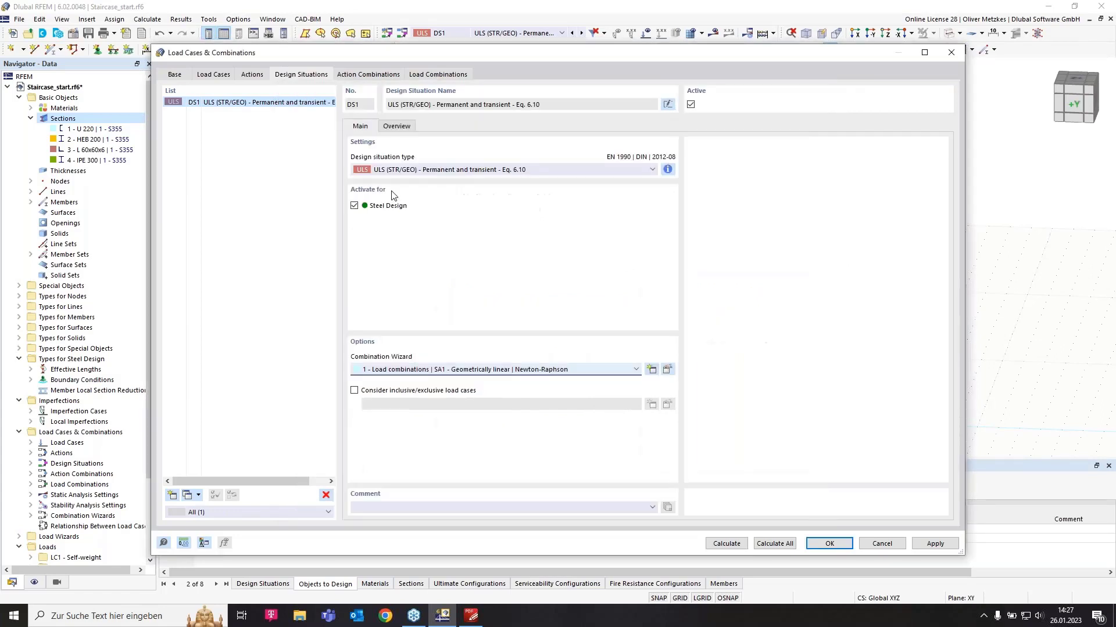
click(395, 74)
click(433, 75)
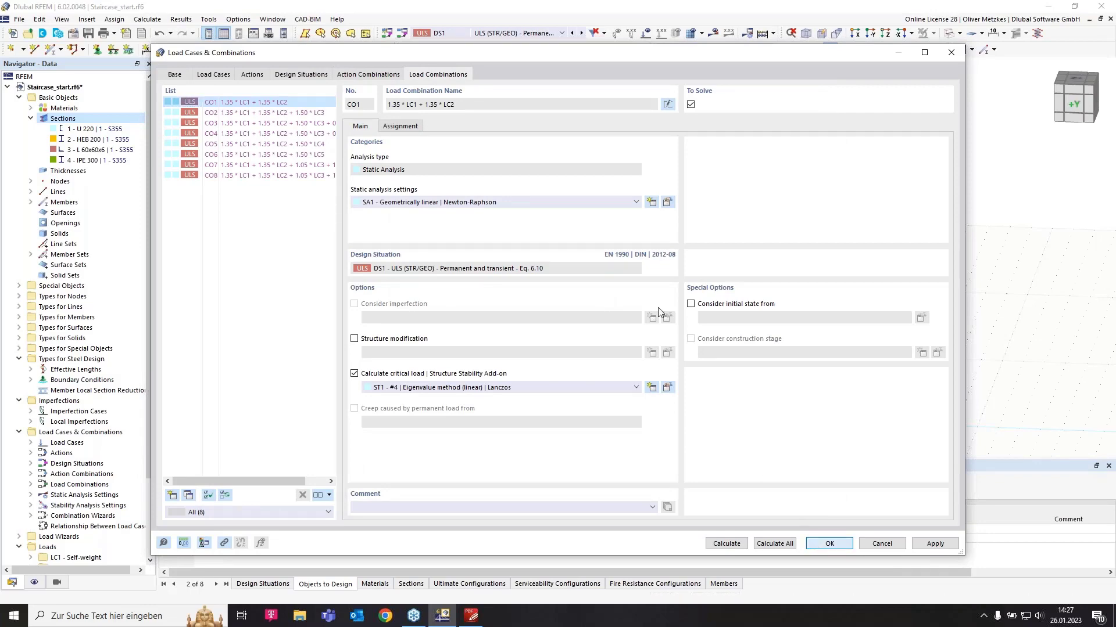
click(829, 543)
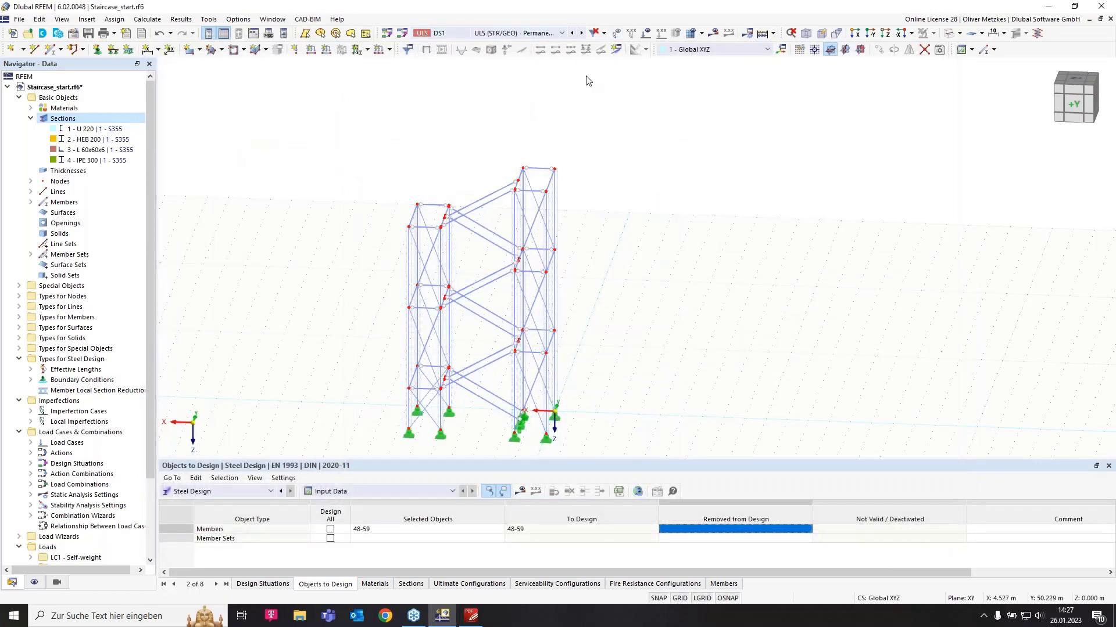
Calculate design situation DS1 and examine the minimum critical load factor in the enlarged results summary.
click(716, 35)
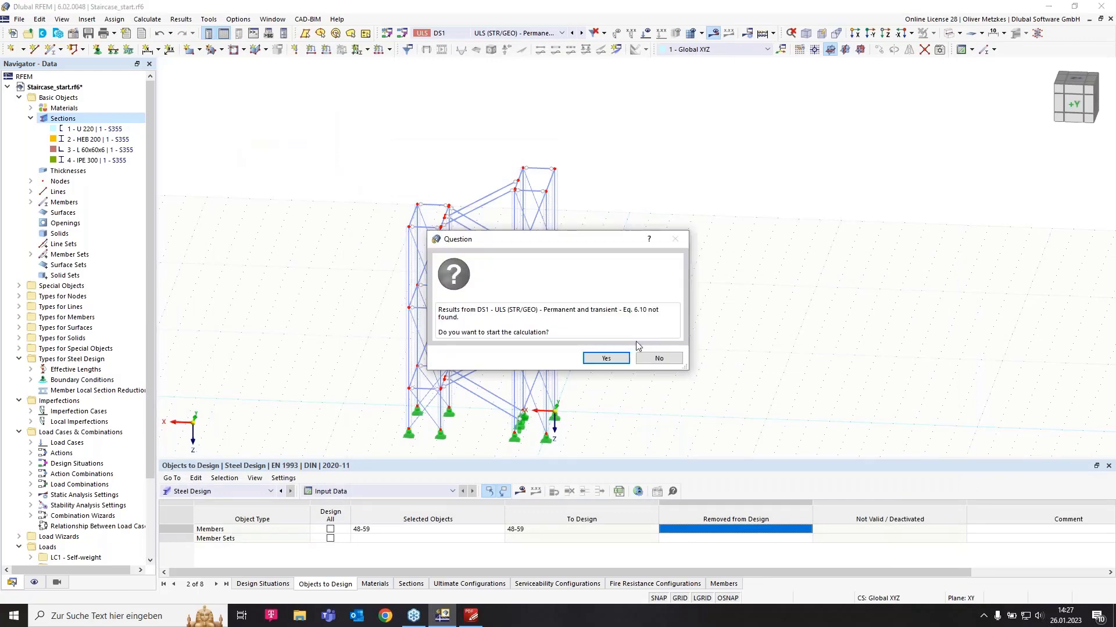
key(Return)
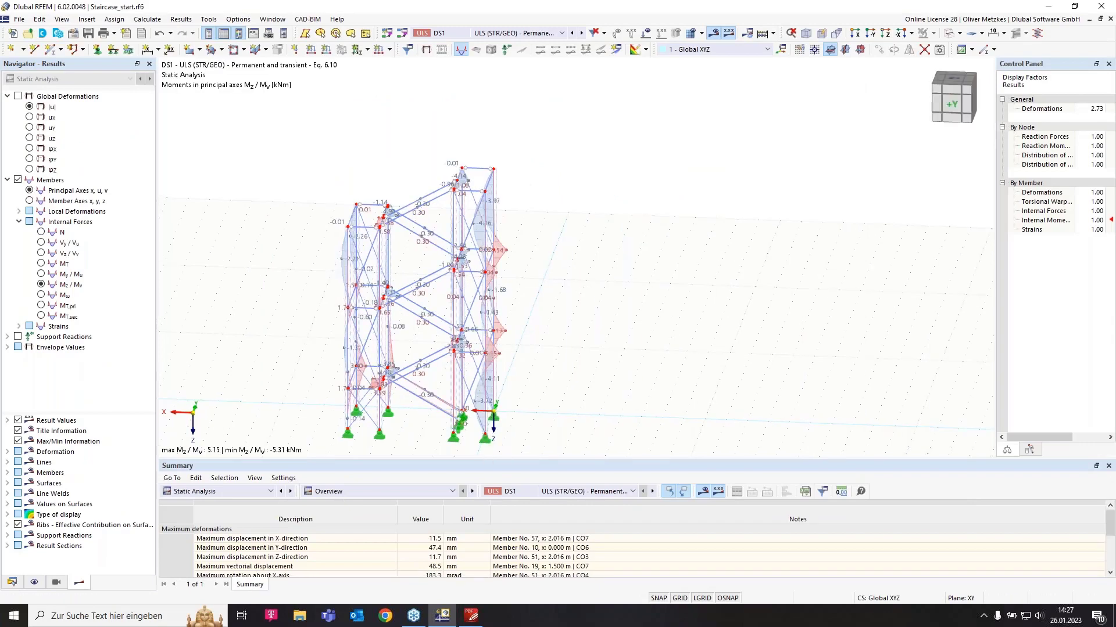
drag(485, 458, 456, 354)
click(458, 515)
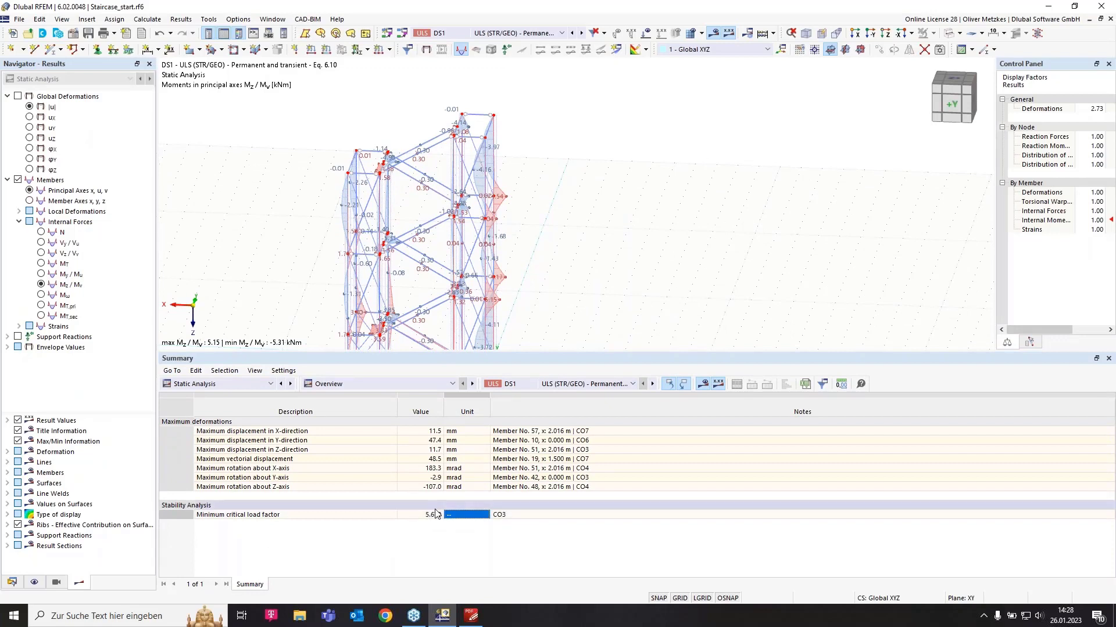
Switch the results to load combination CO3 and display mode shape 1 of its stability analysis.
click(511, 33)
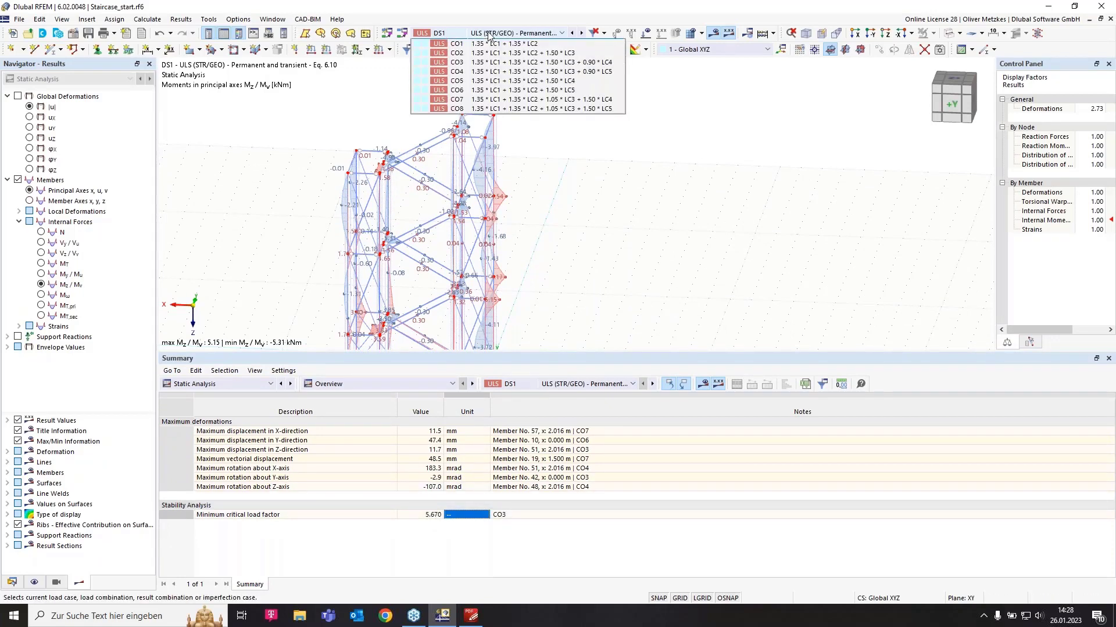
click(479, 136)
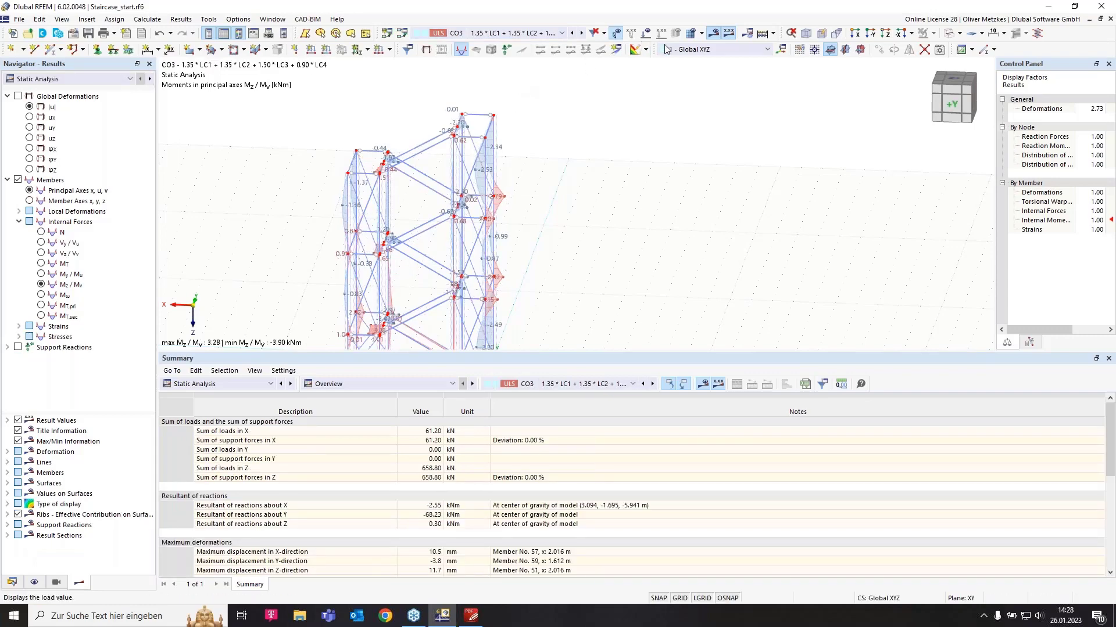
click(47, 80)
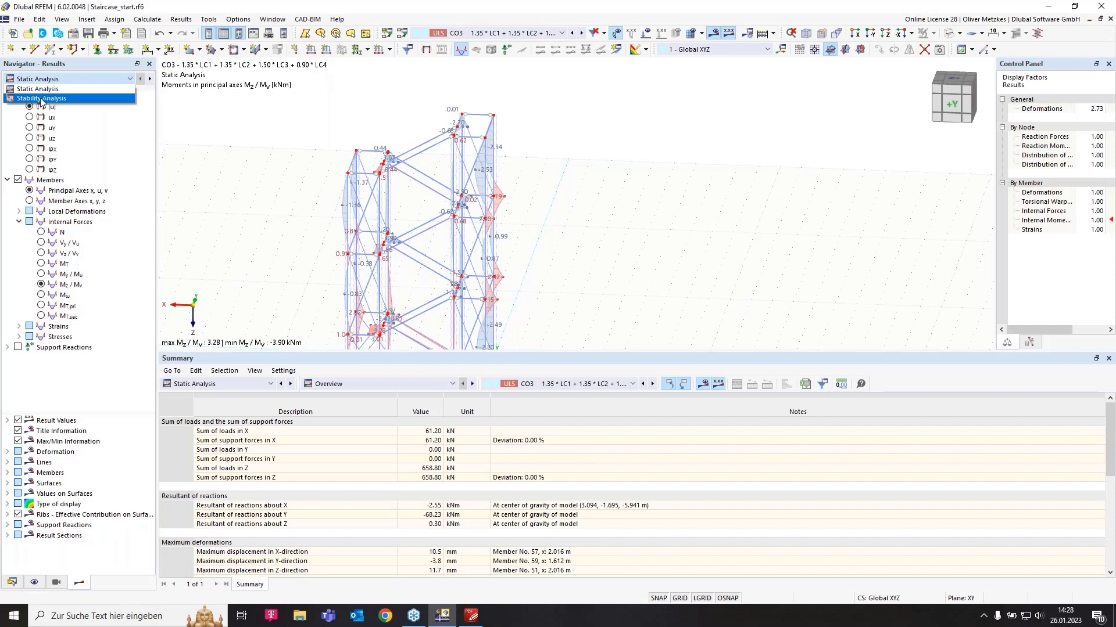
click(41, 99)
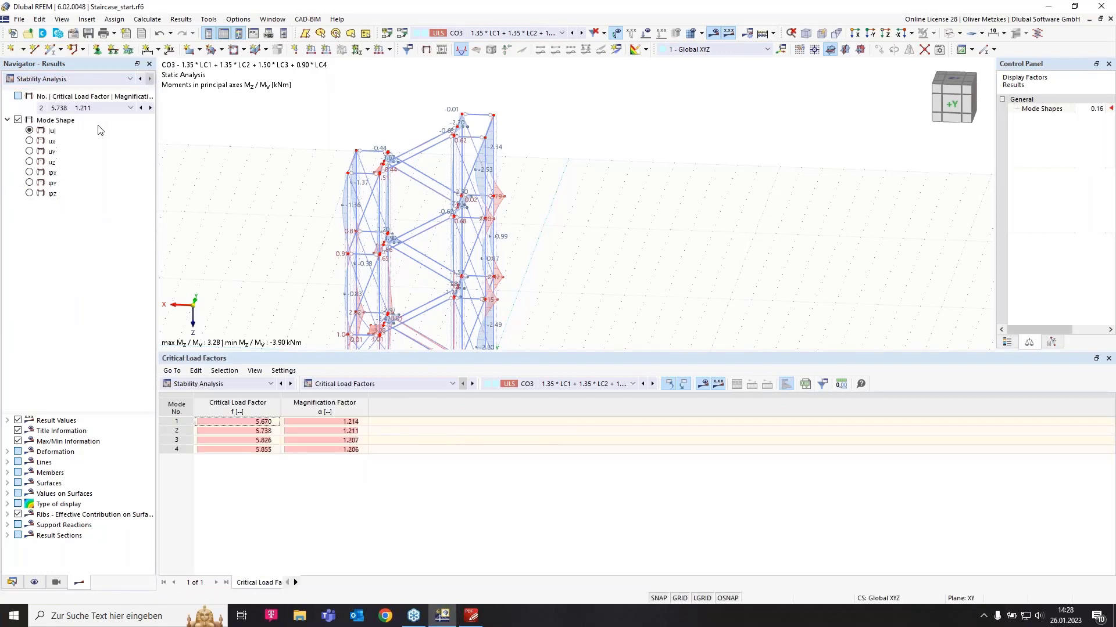
click(253, 419)
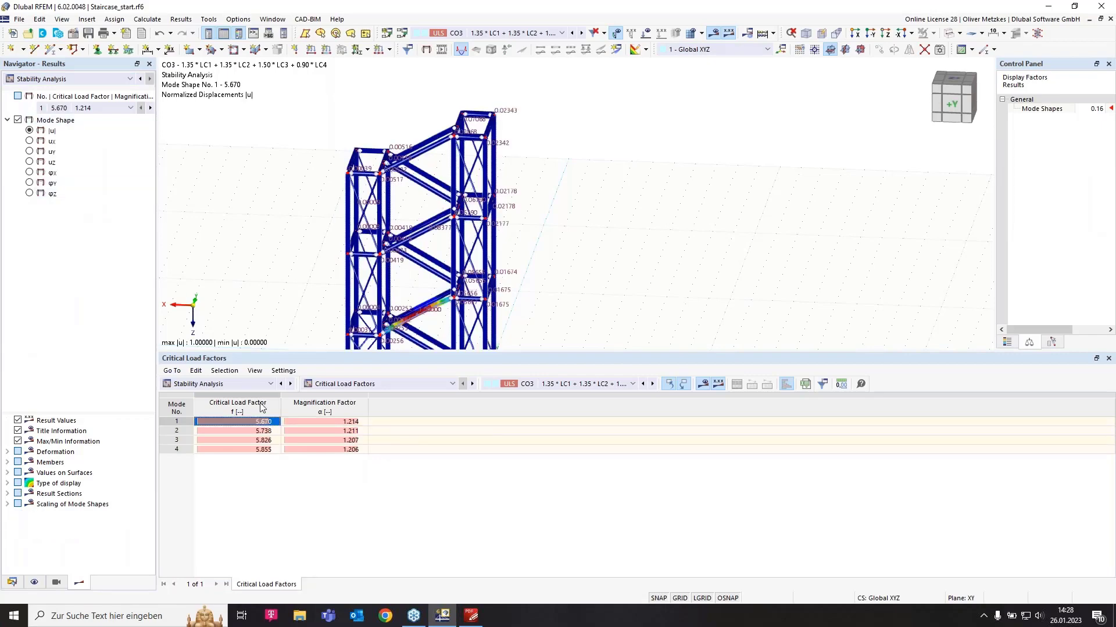
Examine the buckled inclined stair member of mode shape 1 up close from the -X side.
middle_drag(531, 184, 536, 176)
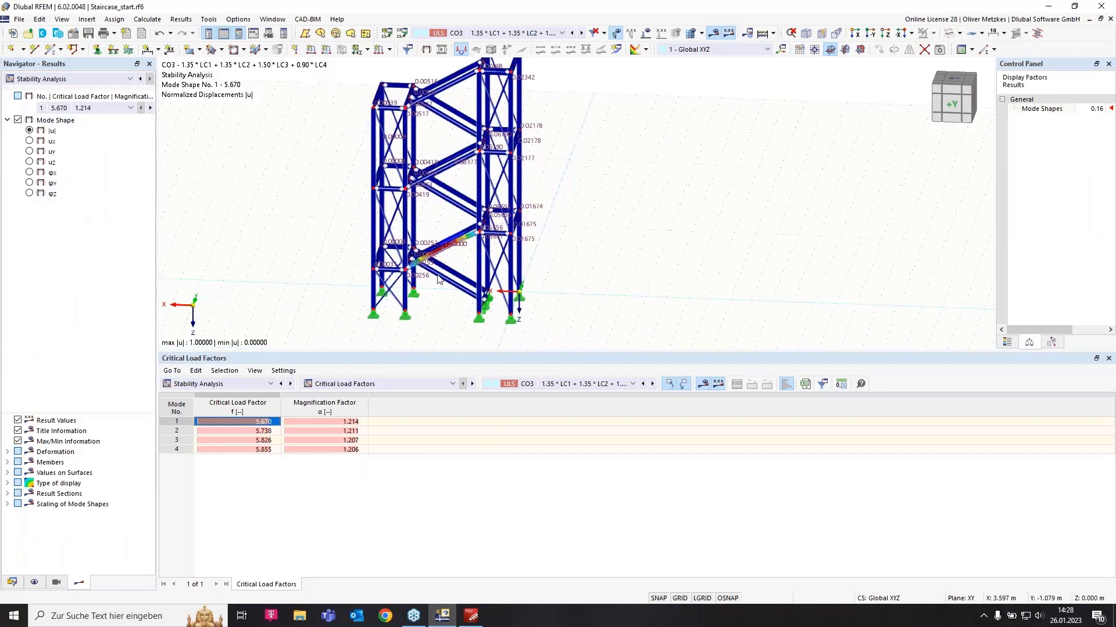
scroll(430, 267, up, 5)
ctrl+middle_drag(429, 264, 658, 222)
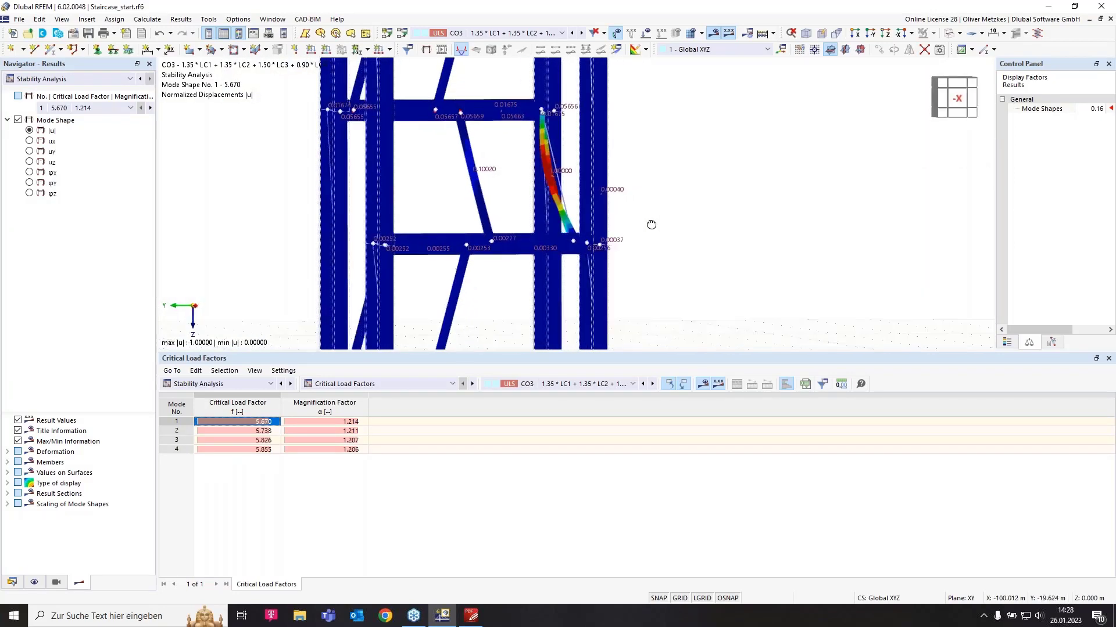
scroll(598, 175, up, 3)
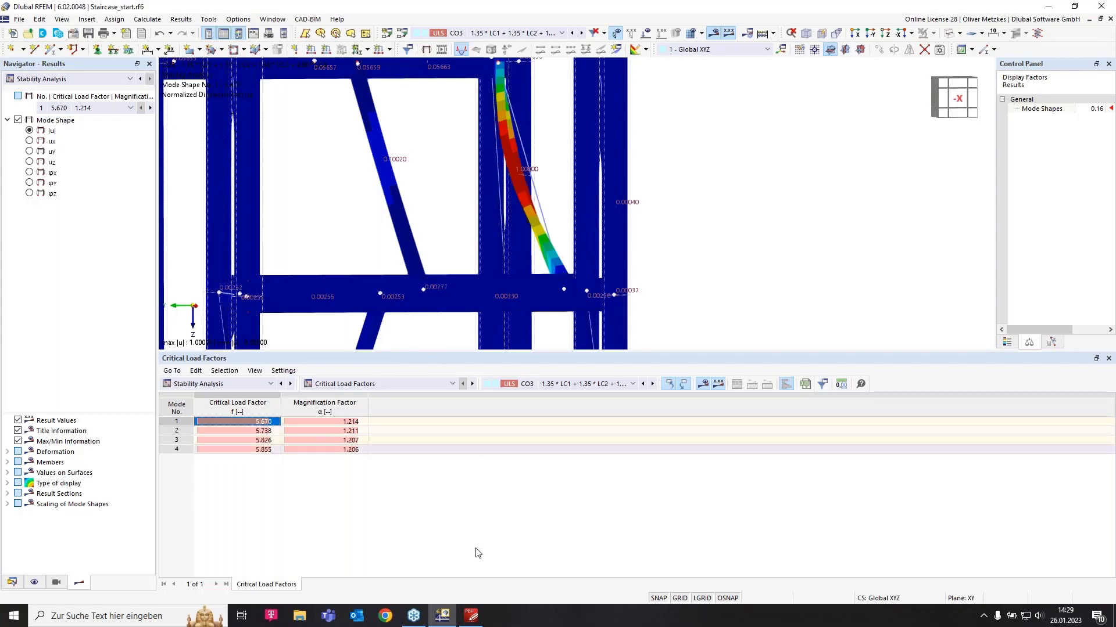
Switch to the PDF presentation and show the full-screen slide on initial bow imperfection values according to EN 1993-1-1.
click(471, 617)
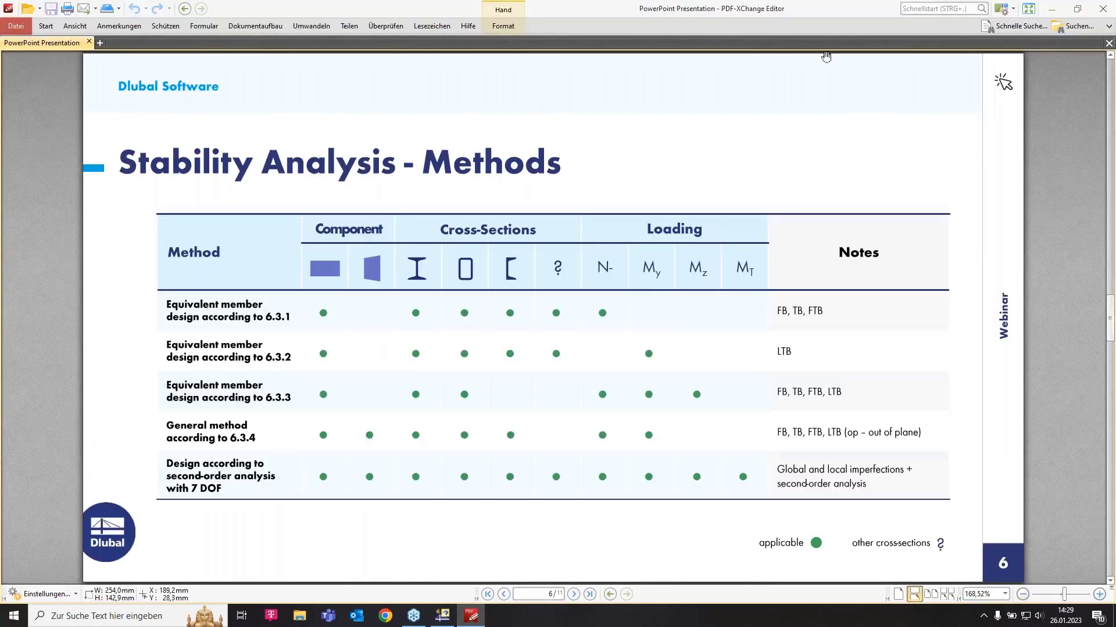
click(1026, 8)
key(Right)
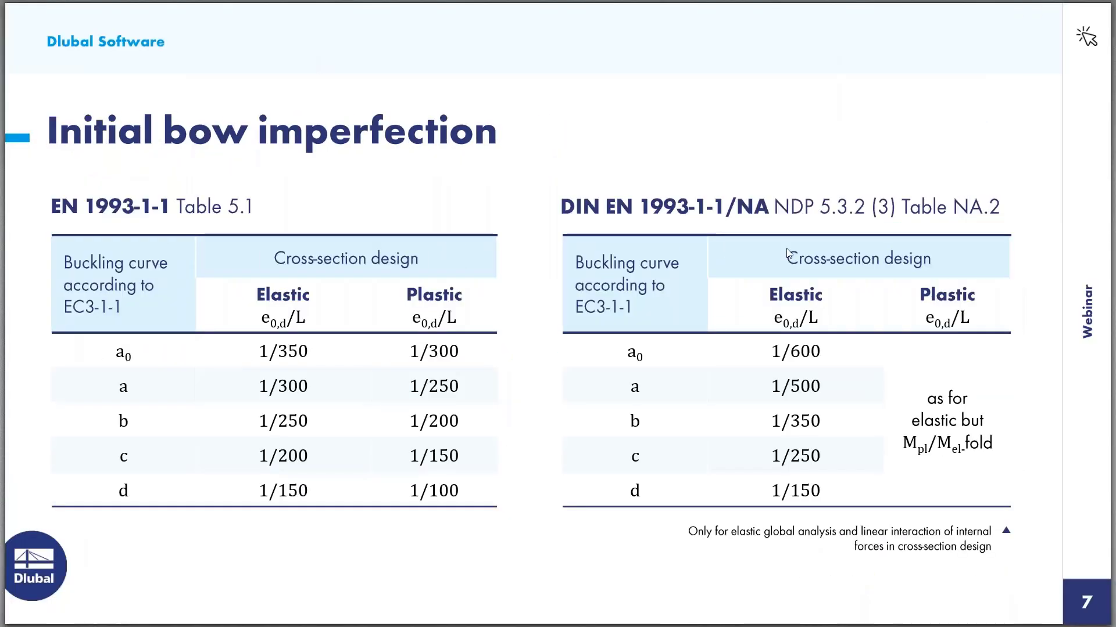
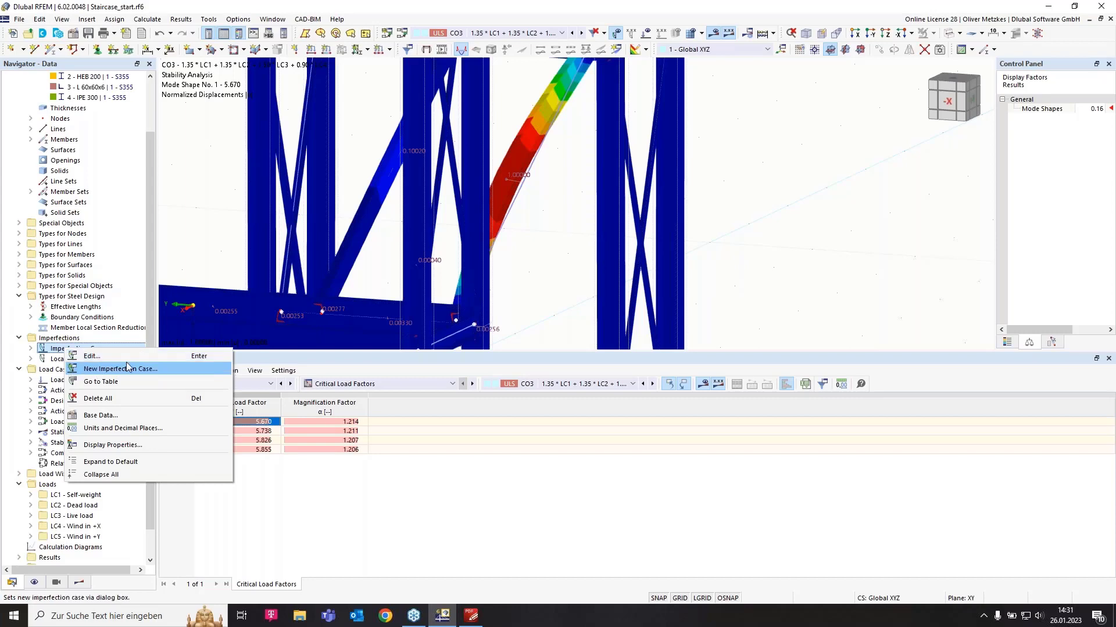
Create a new imperfection case IC3 of type Buckling Mode with a load combination as its source.
click(110, 369)
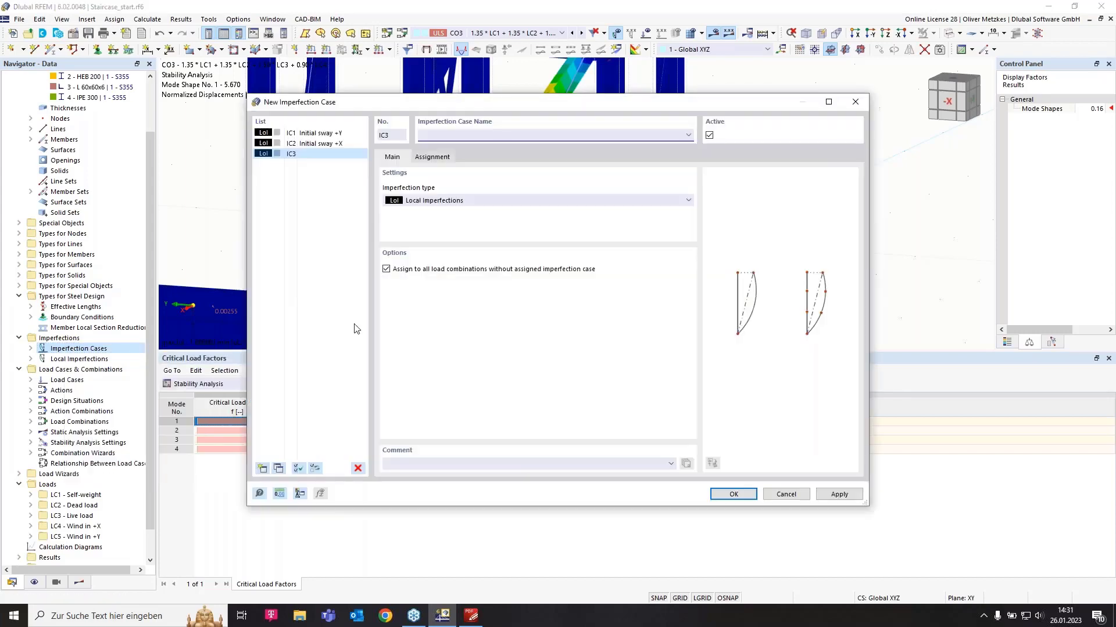
click(480, 200)
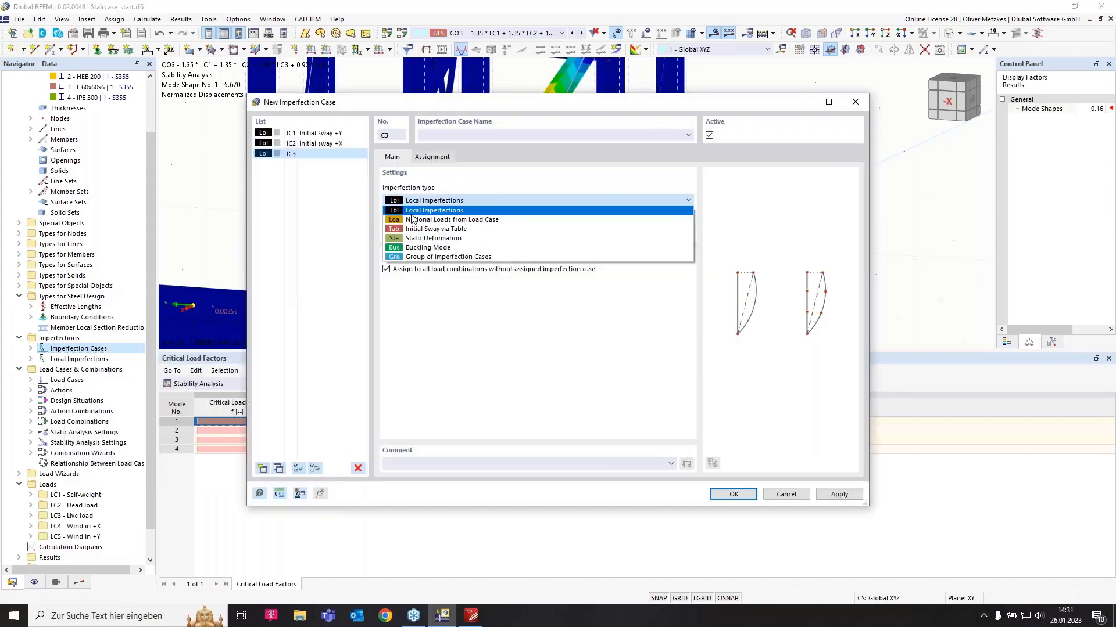
click(421, 227)
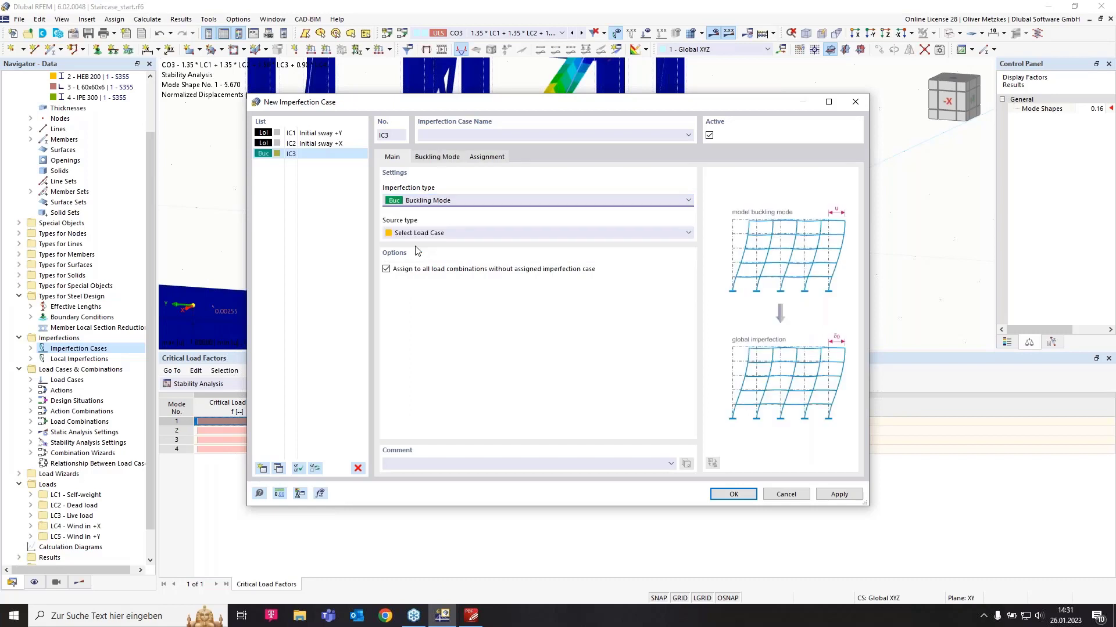
click(422, 234)
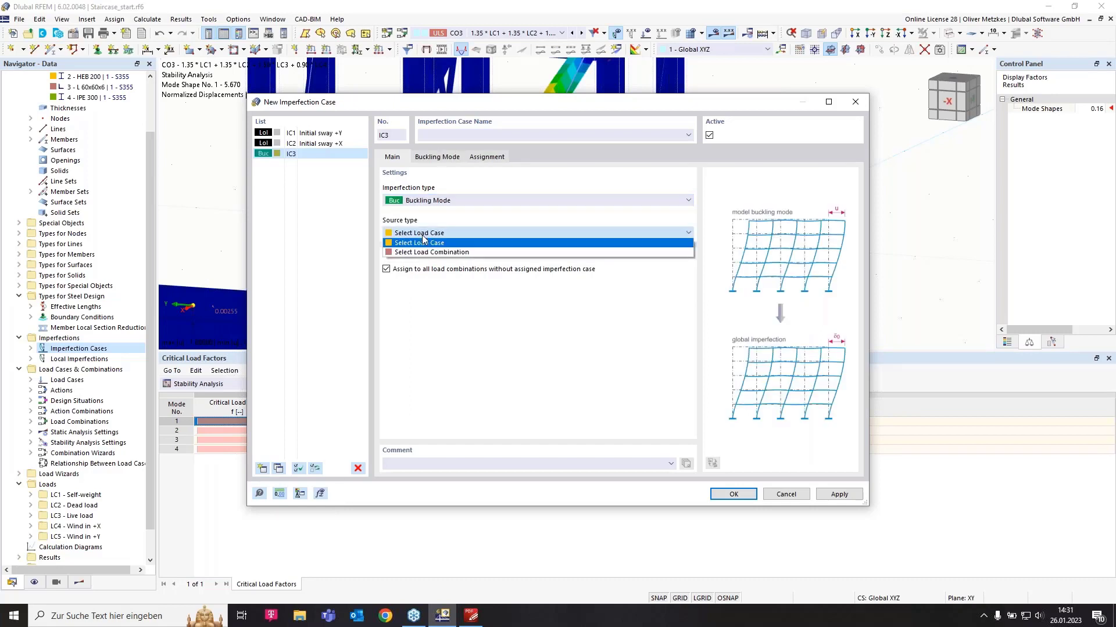
click(426, 253)
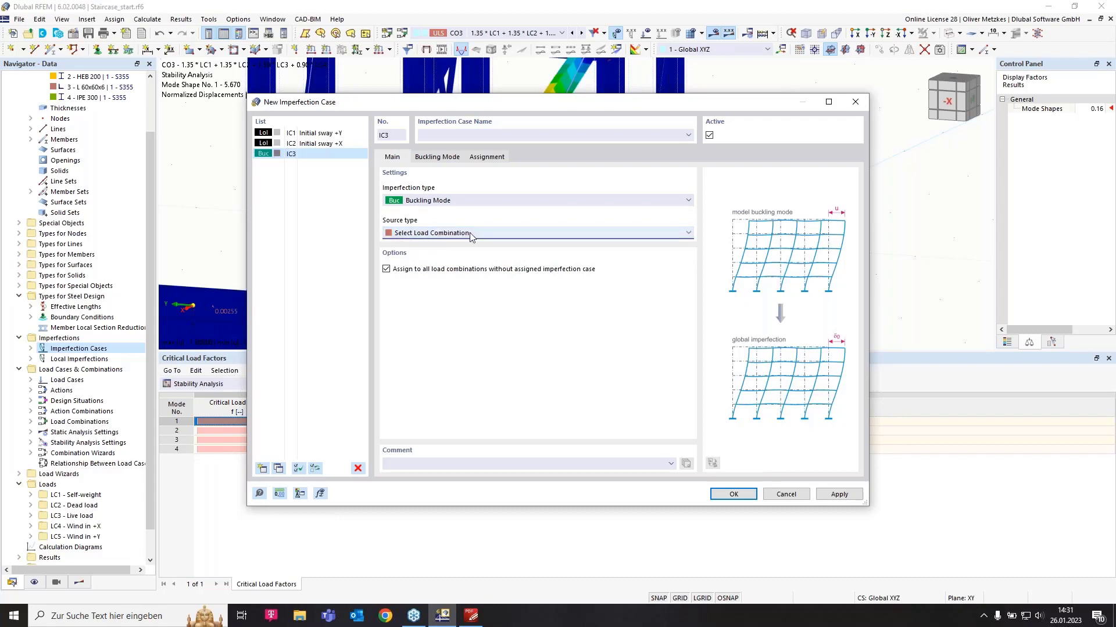
Take IC3's buckling mode from load combination CO3 and set the scaling direction to YL.
click(448, 158)
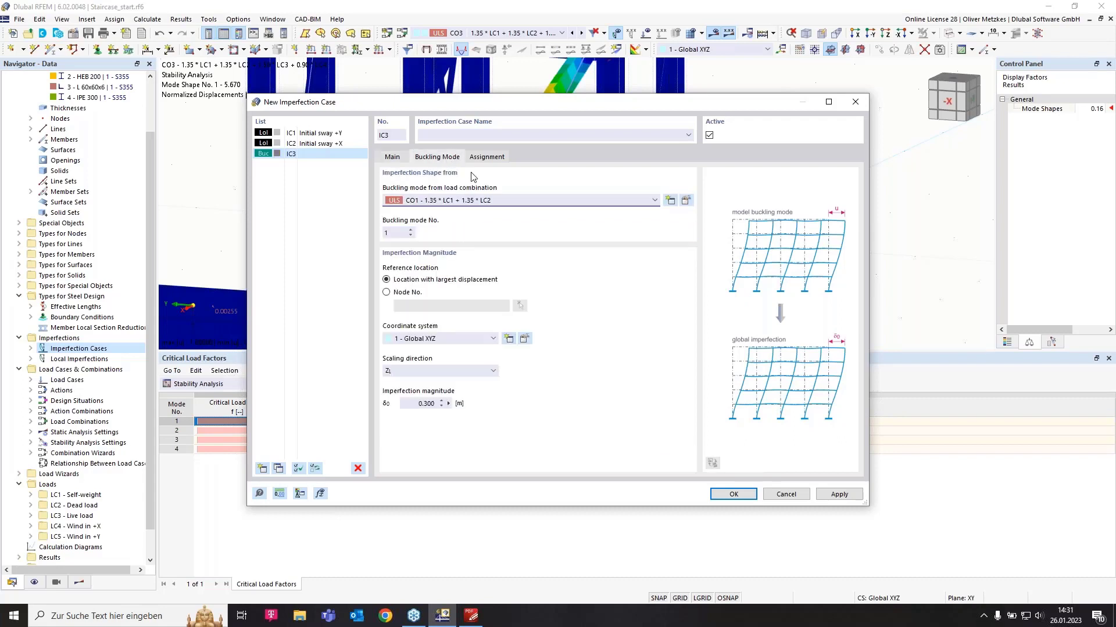
click(435, 200)
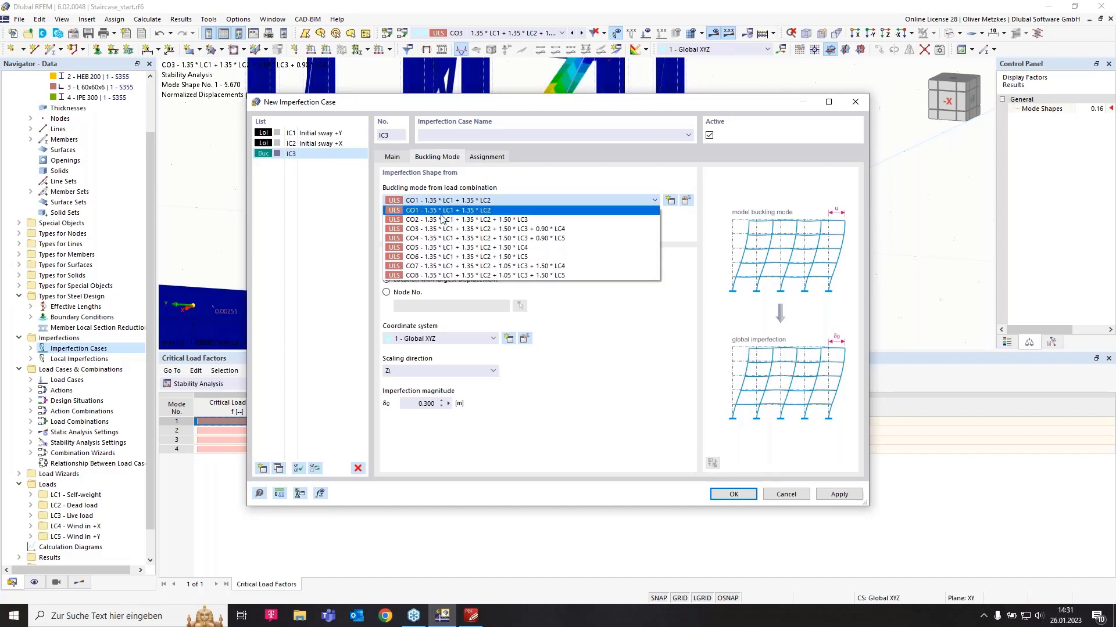
click(438, 227)
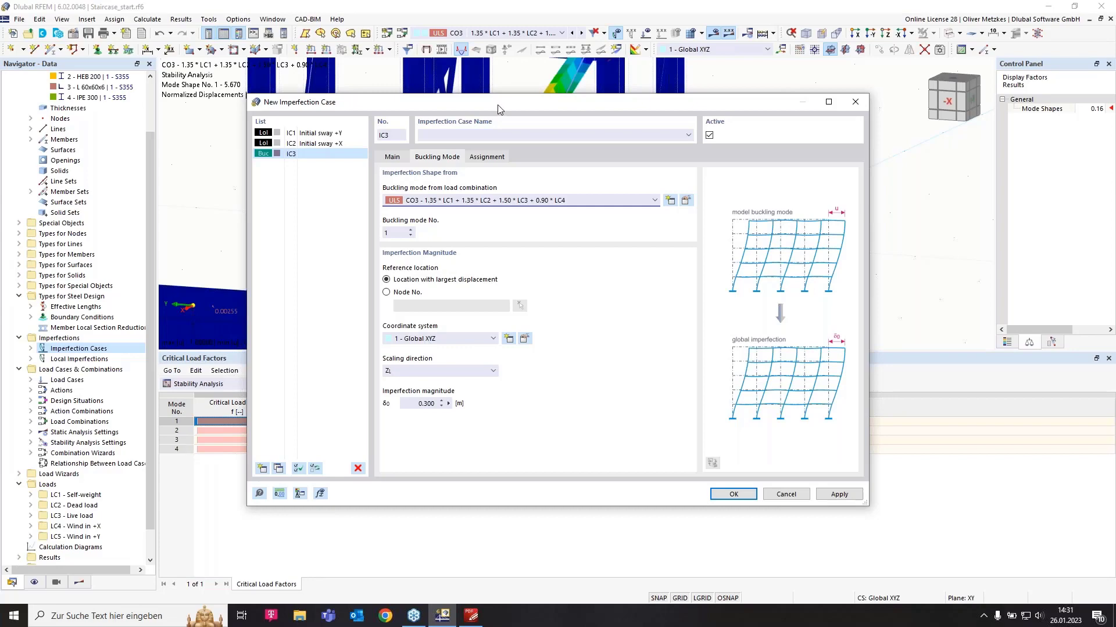
mouse_move(497, 105)
mouse_down()
mouse_move(574, 187)
mouse_move(609, 168)
mouse_move(517, 99)
mouse_up()
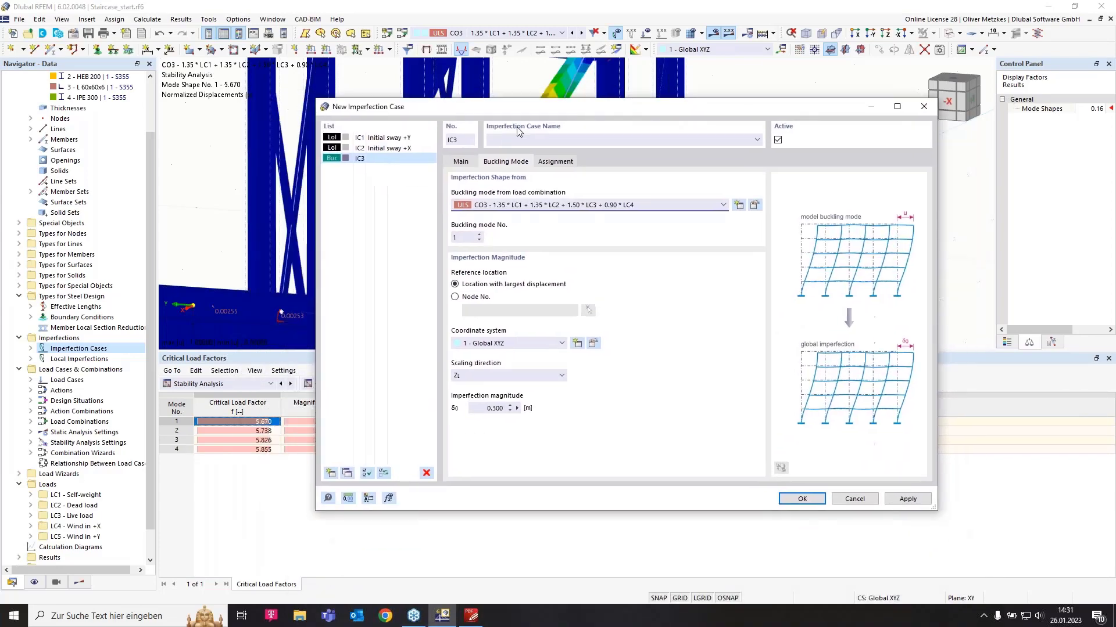
click(468, 376)
click(479, 396)
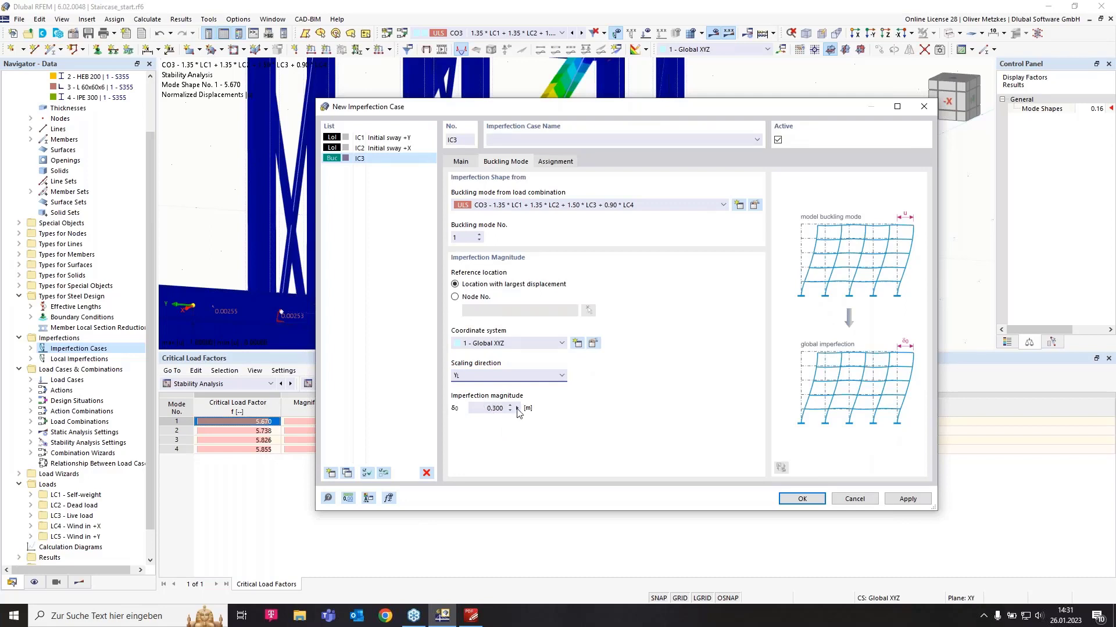
Measure the buckled inclined member between its end nodes, set the imperfection magnitude to 4.031/200 m with buckling mode 1, and save IC3.
click(517, 409)
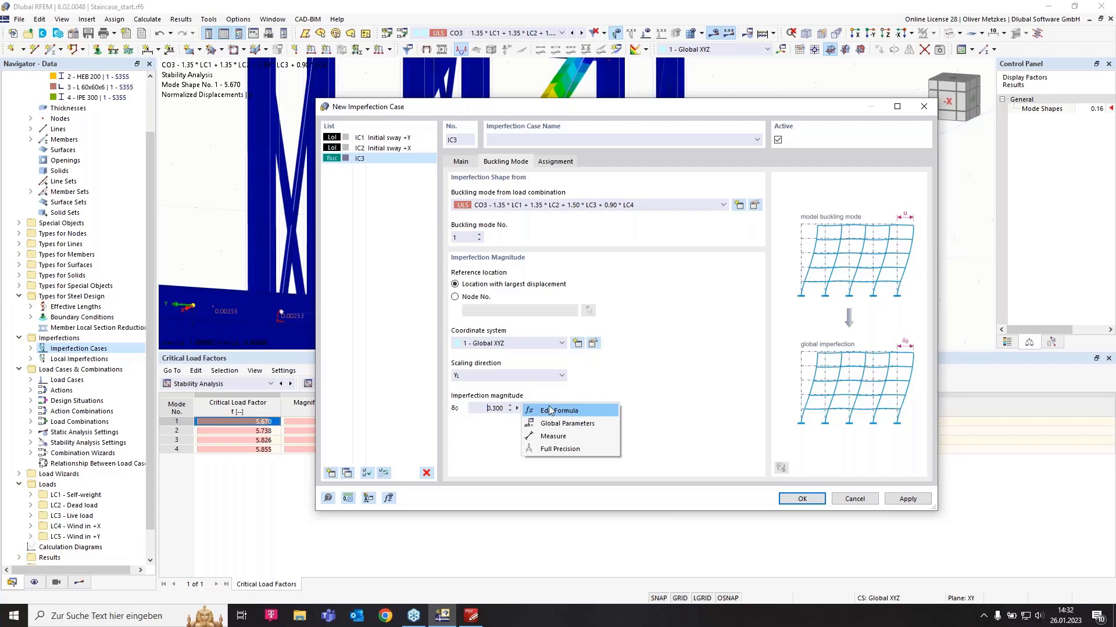
click(559, 435)
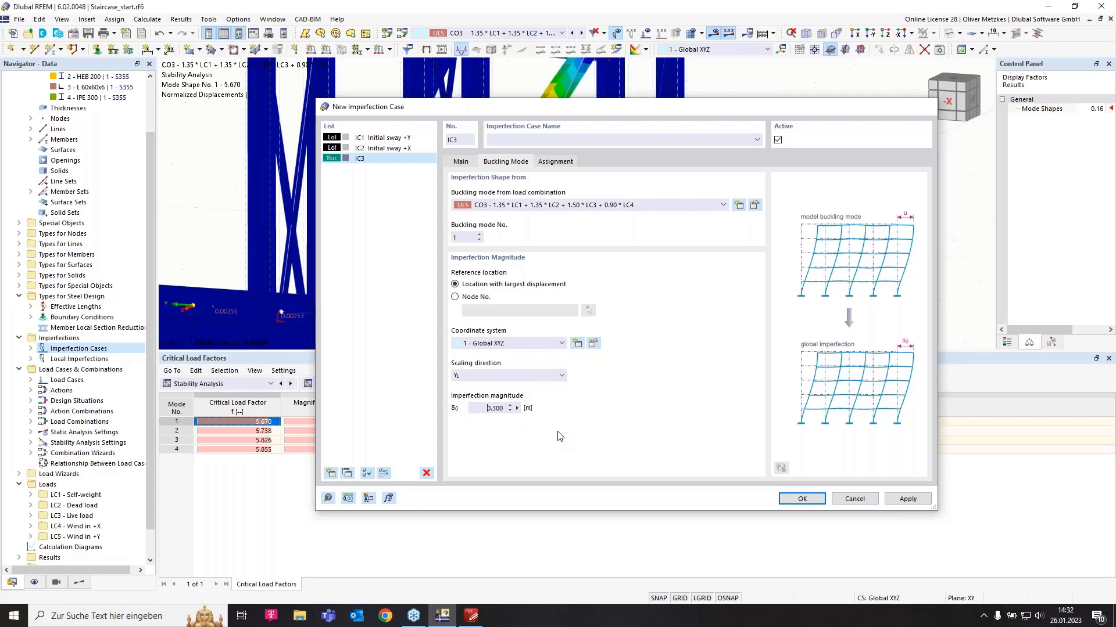
ctrl+middle_drag(506, 281, 492, 282)
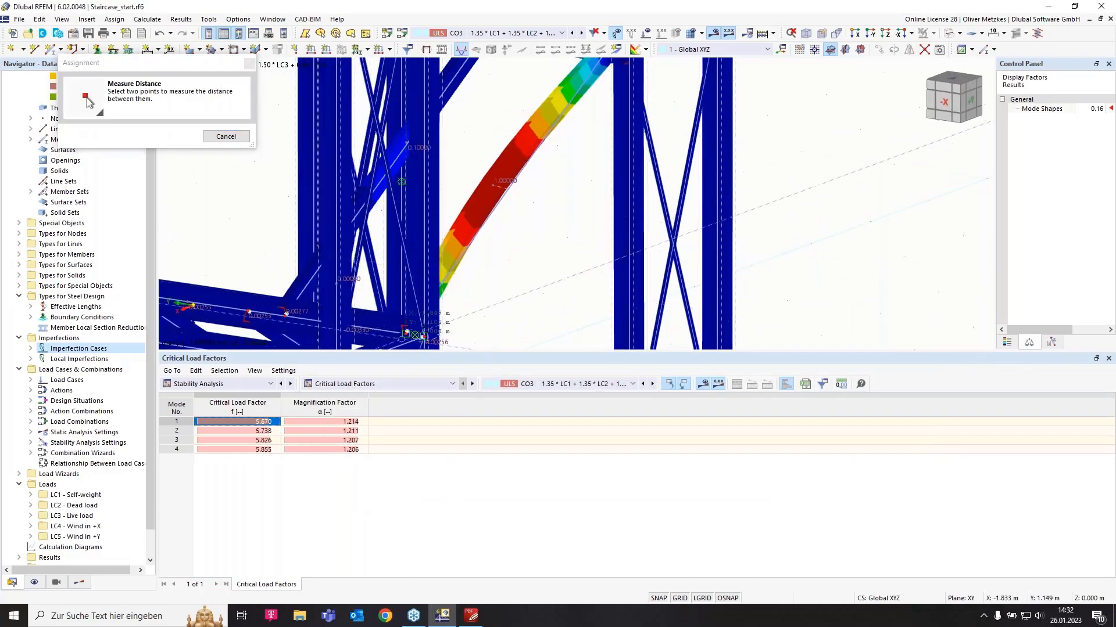
click(405, 333)
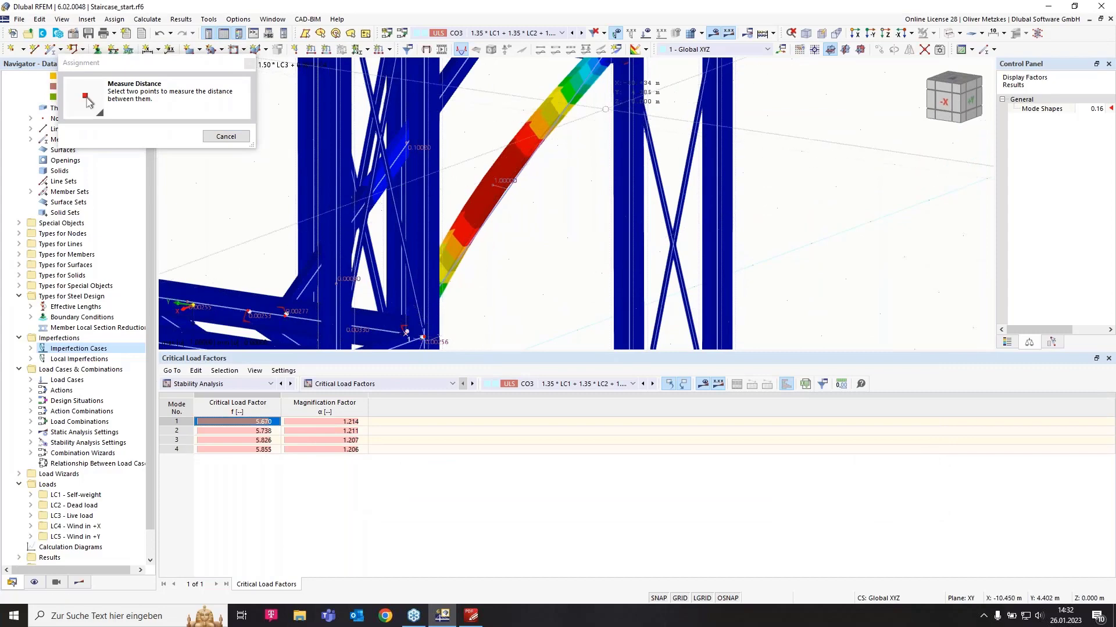
middle_drag(595, 99, 543, 187)
click(558, 133)
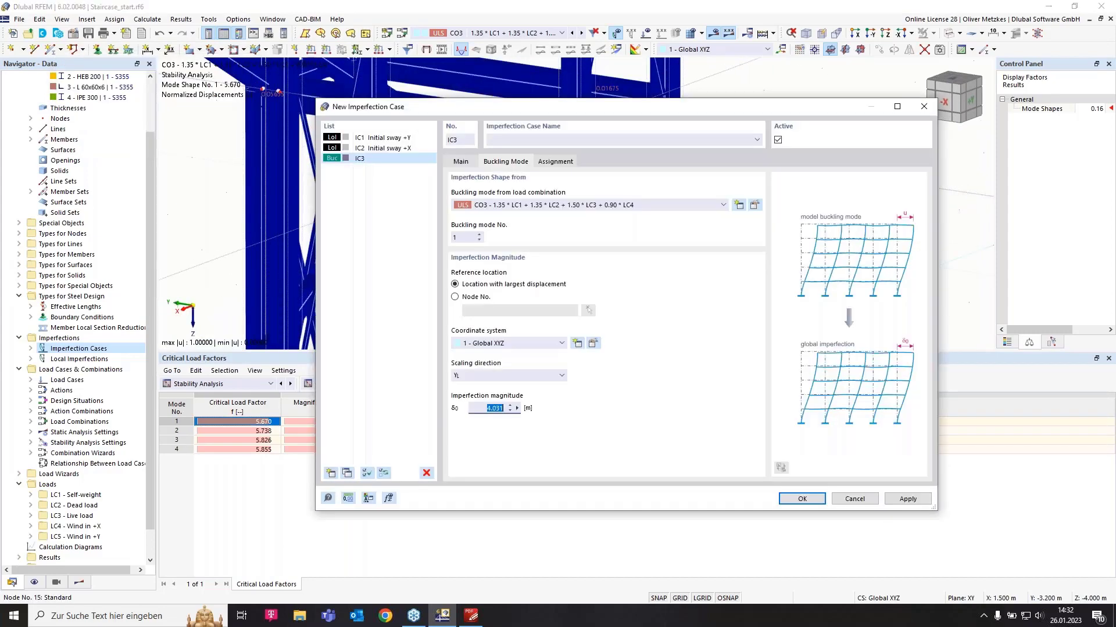
click(505, 408)
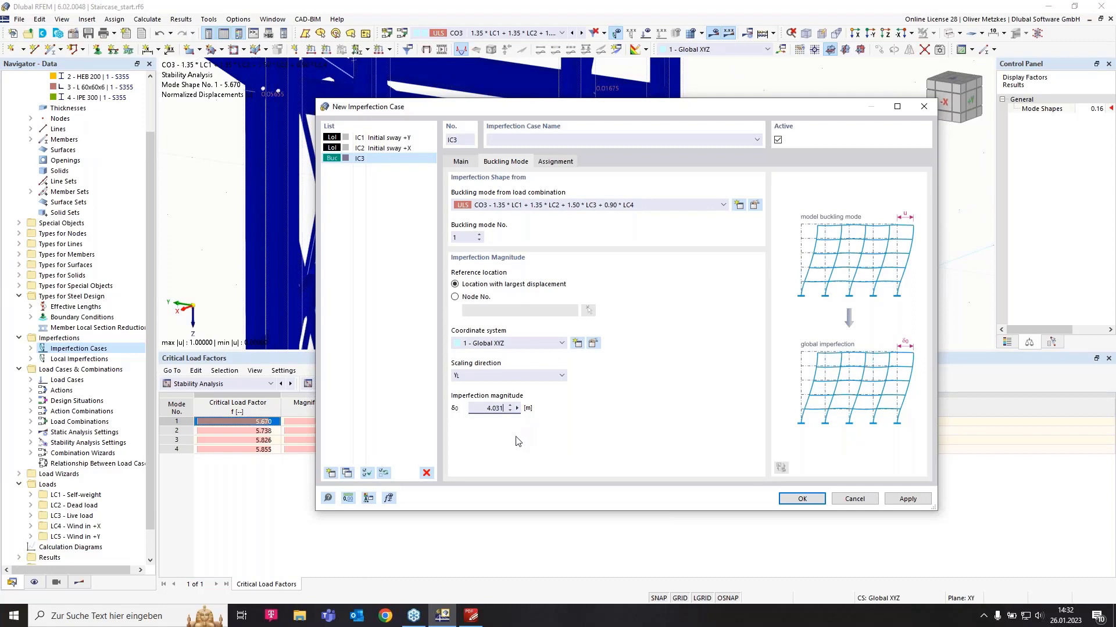
text(/200)
click(465, 237)
click(802, 500)
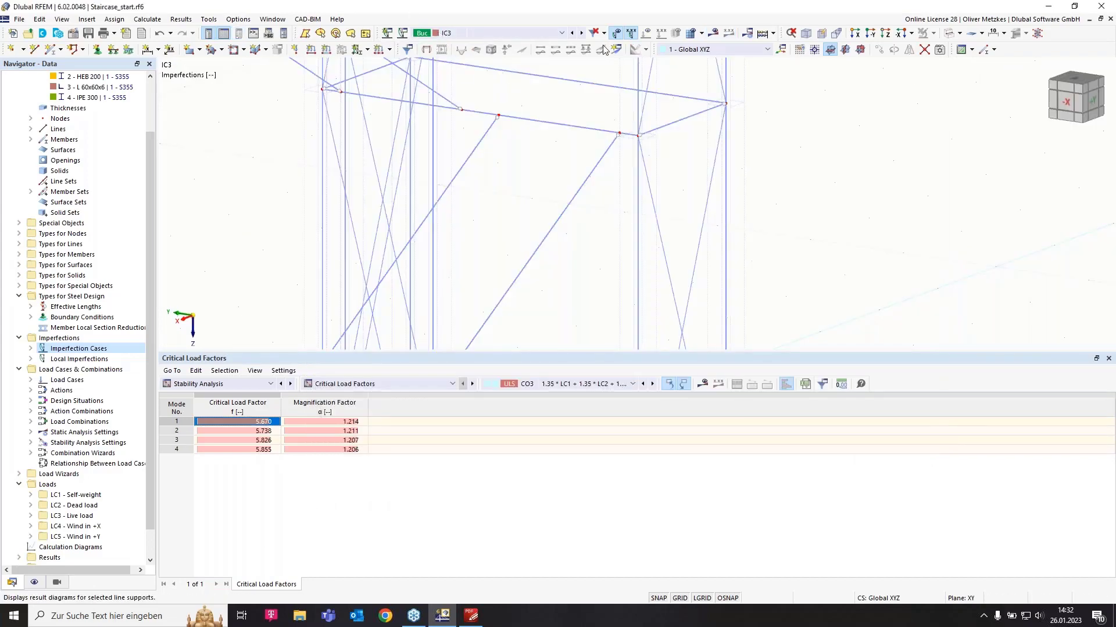
Calculate imperfection case IC3 and display its global deformations.
click(713, 32)
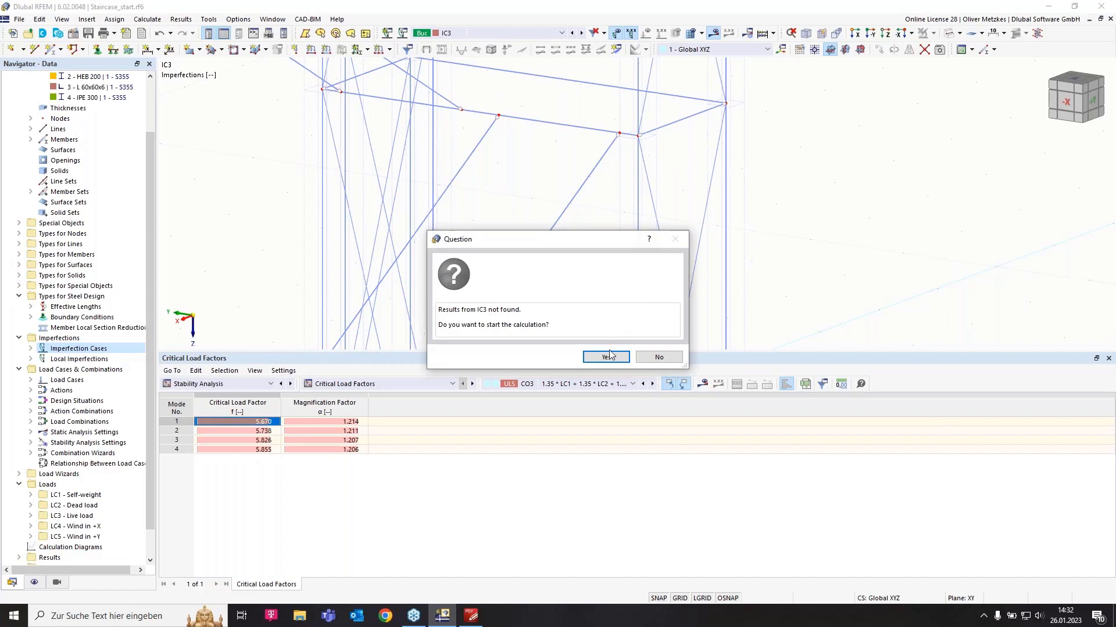
click(607, 357)
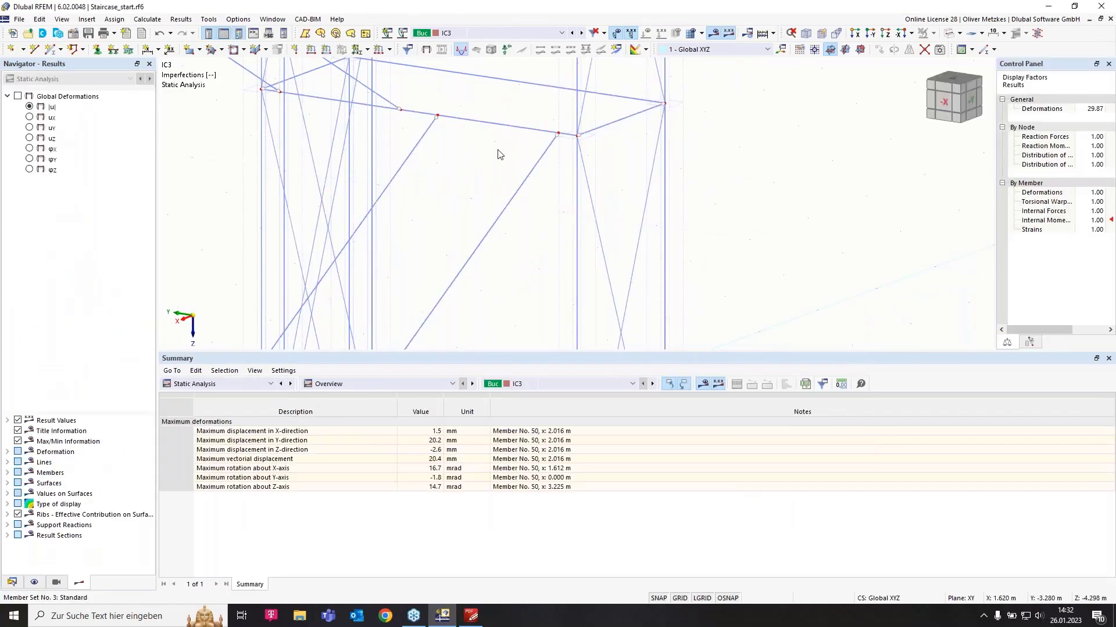
click(20, 99)
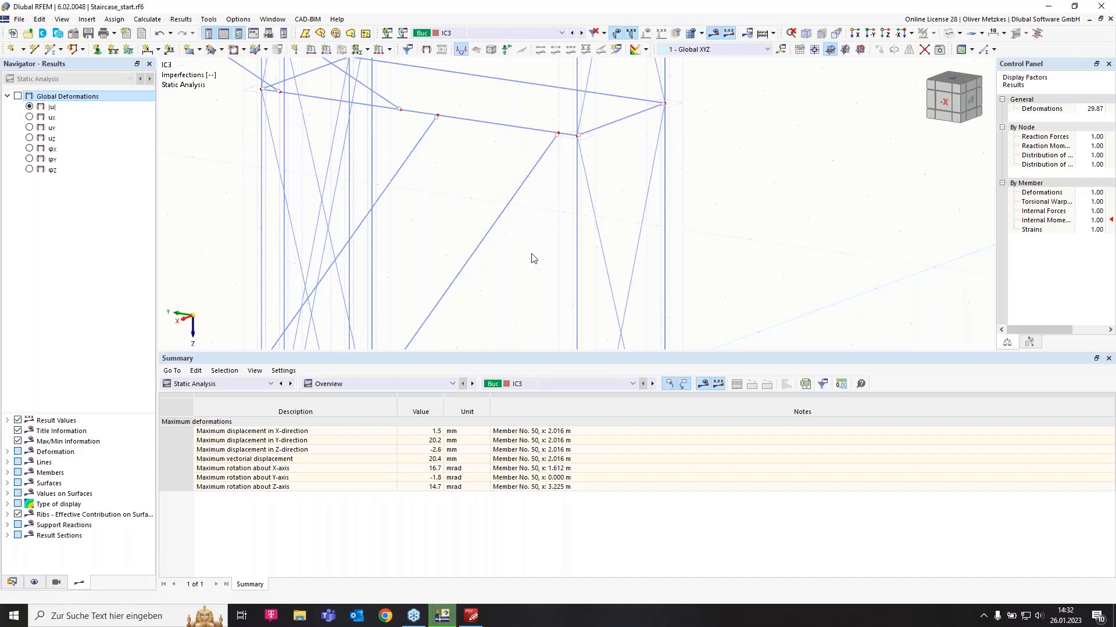
Examine the deformed imperfection shape of IC3 on the inclined member and across the whole staircase from several viewpoints.
middle_drag(537, 268, 610, 176)
scroll(536, 167, down, 3)
scroll(542, 170, down, 2)
middle_drag(534, 227, 510, 273)
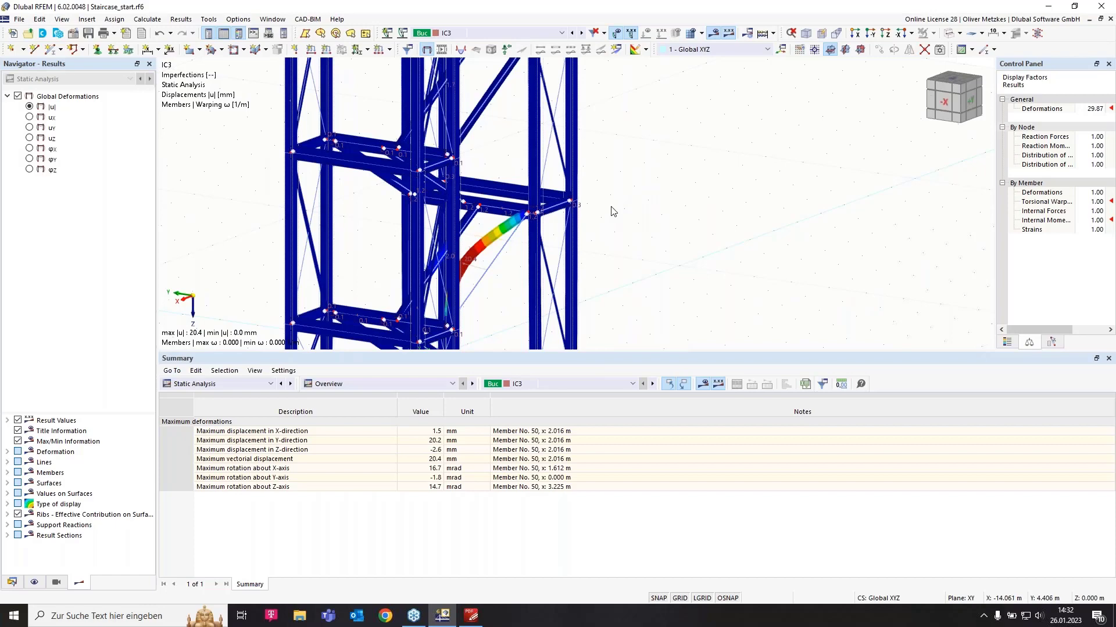
scroll(611, 211, down, 2)
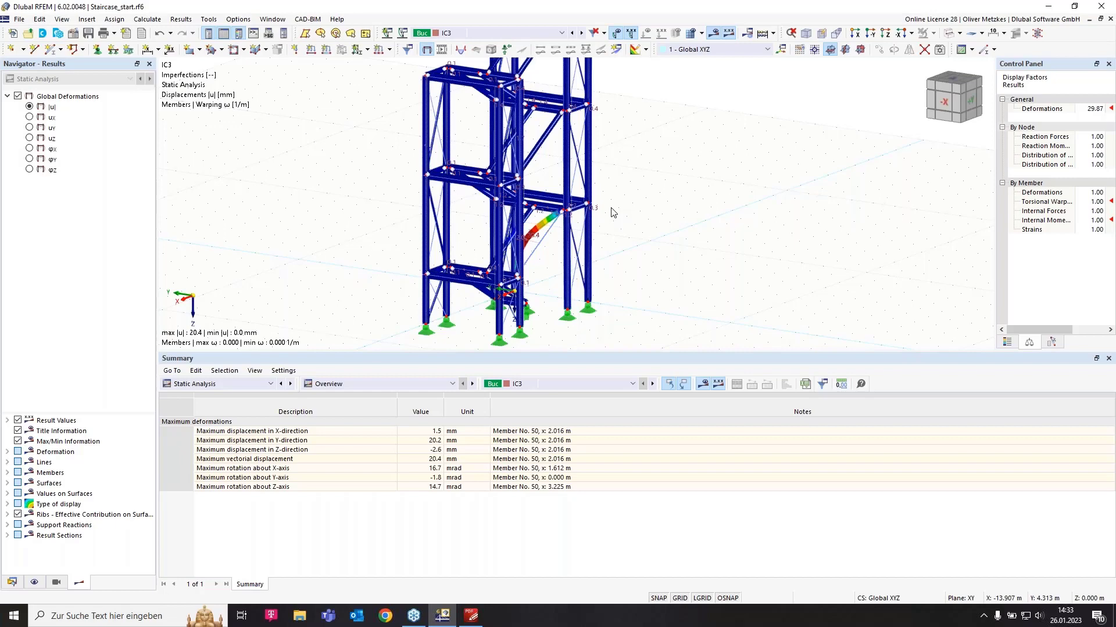
scroll(701, 186, down, 3)
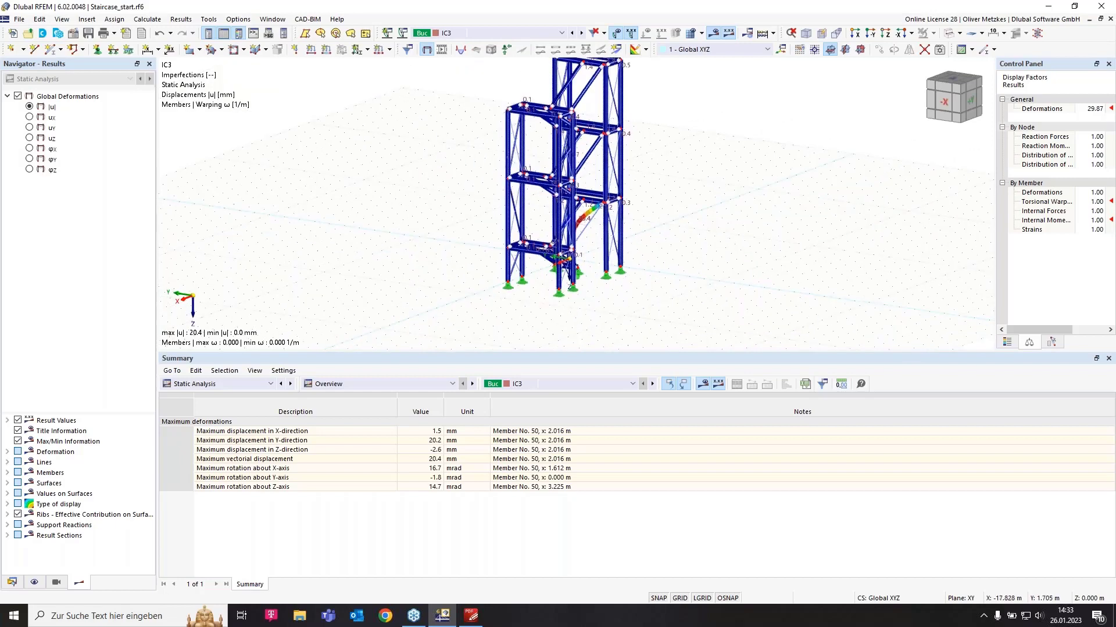
ctrl+middle_drag(697, 187, 611, 230)
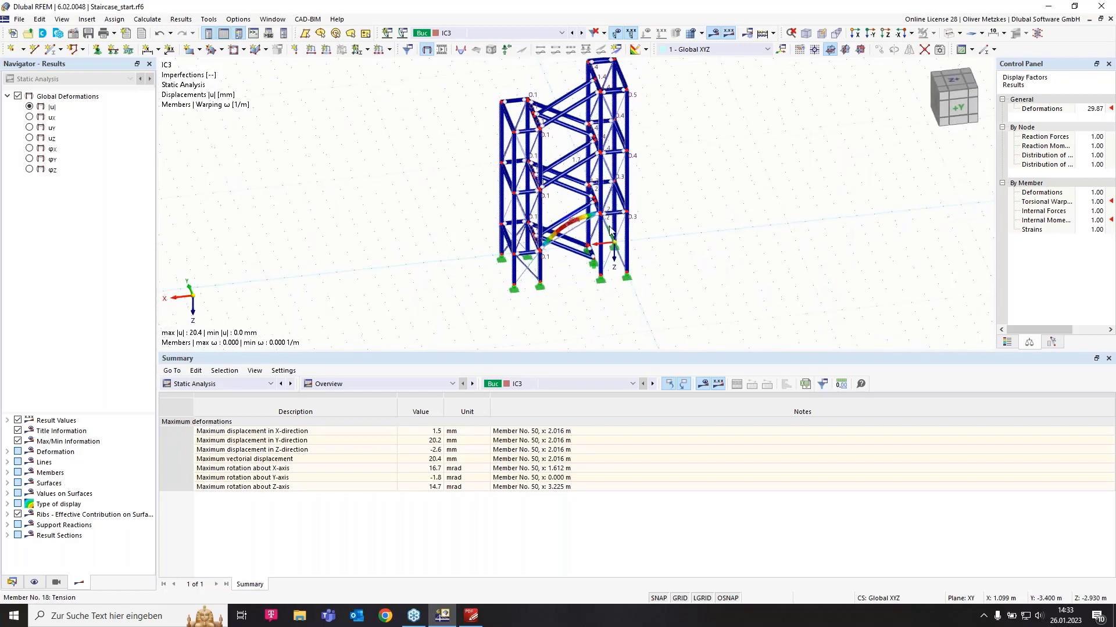
scroll(607, 203, up, 2)
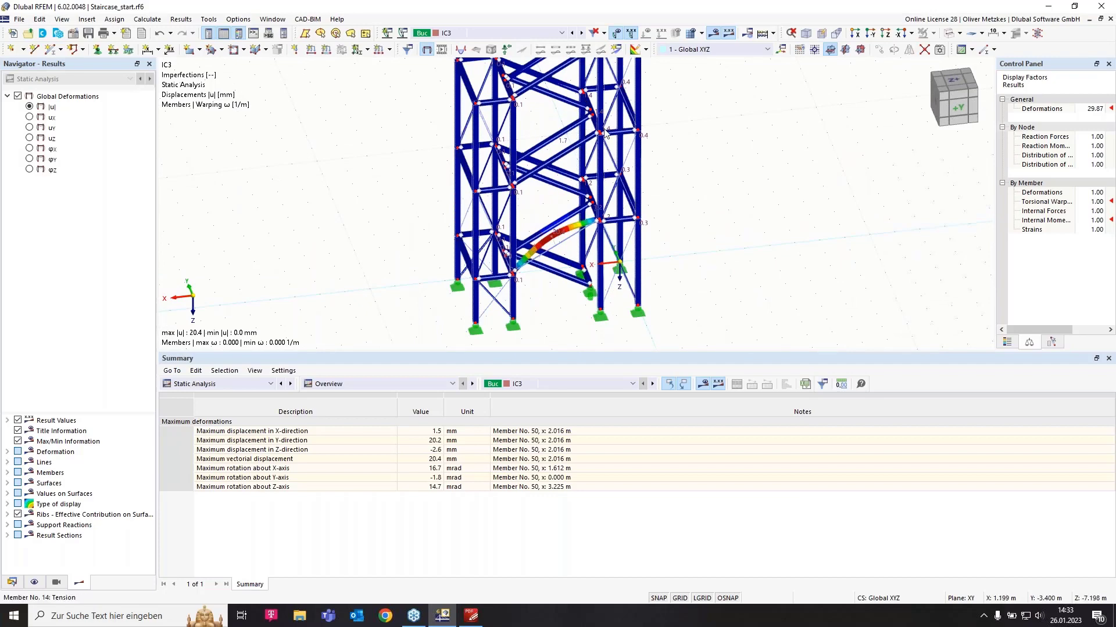
scroll(606, 134, down, 3)
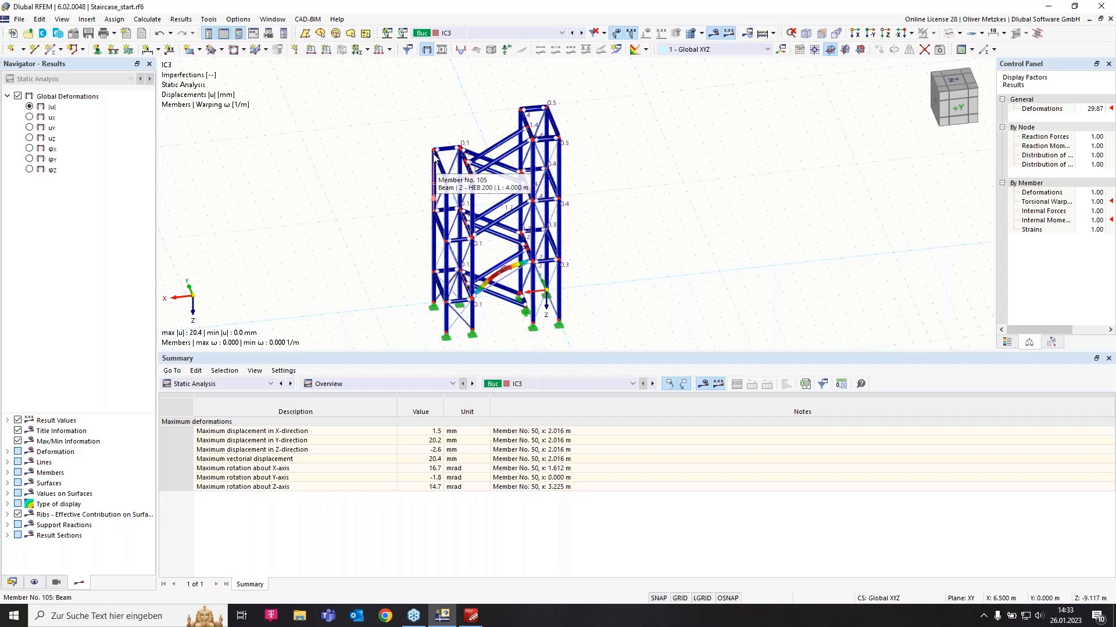
Change the imperfection type of IC3 to Static Deformation and show its static deformation settings.
click(403, 36)
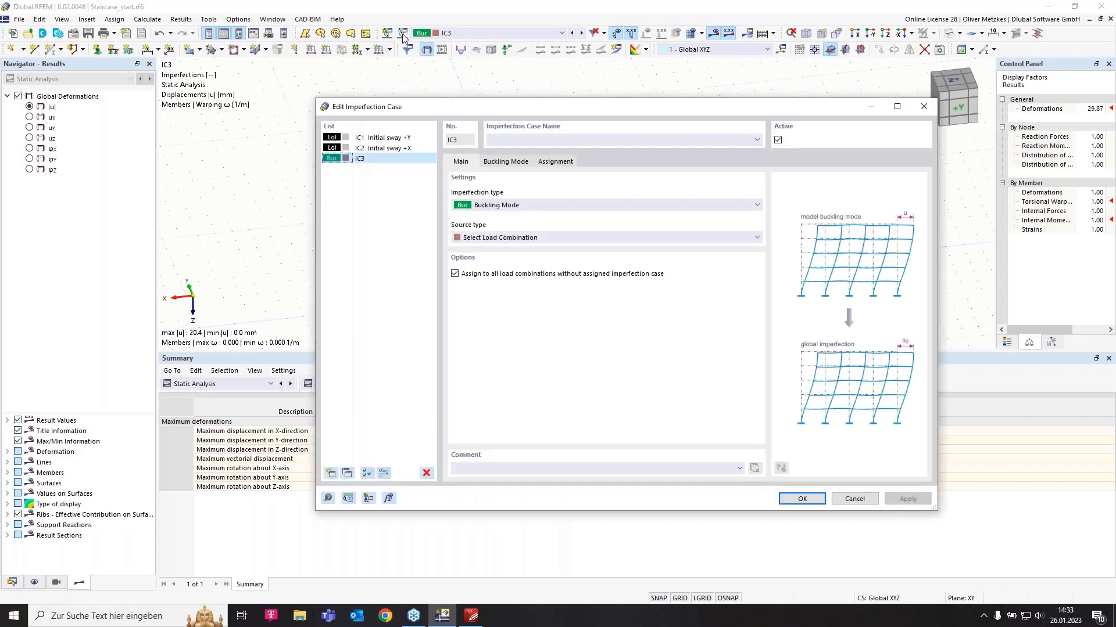
click(541, 207)
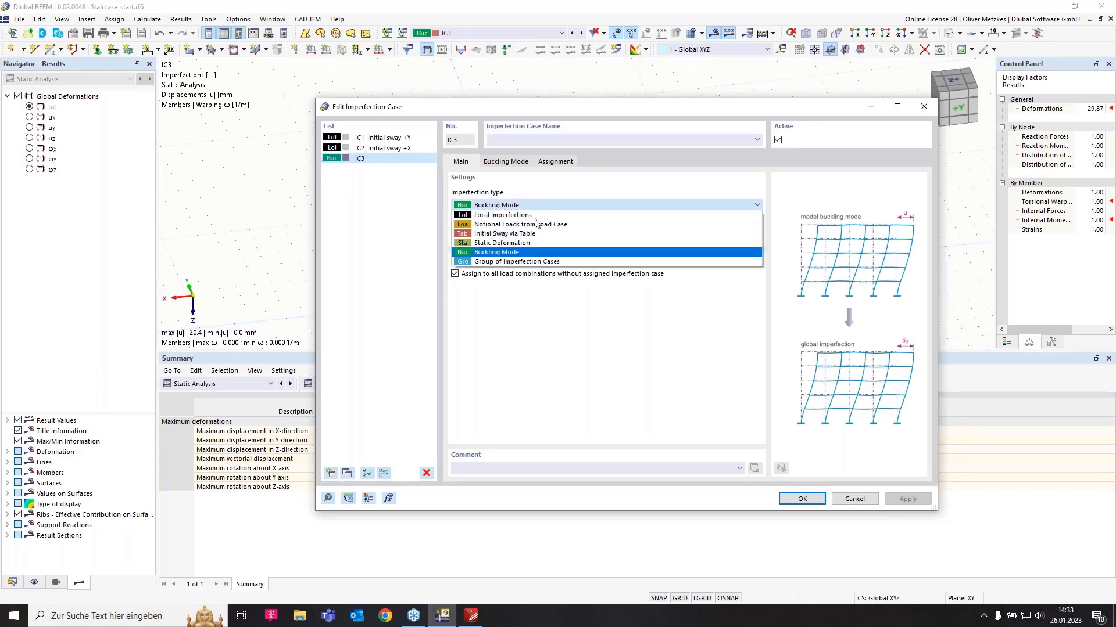
click(518, 244)
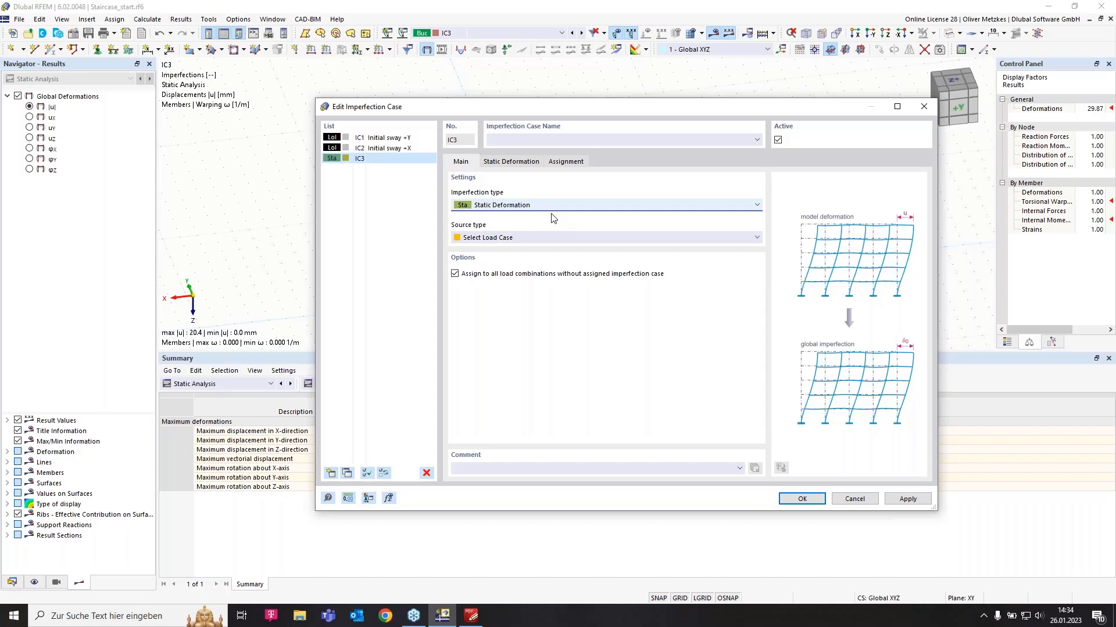
click(500, 161)
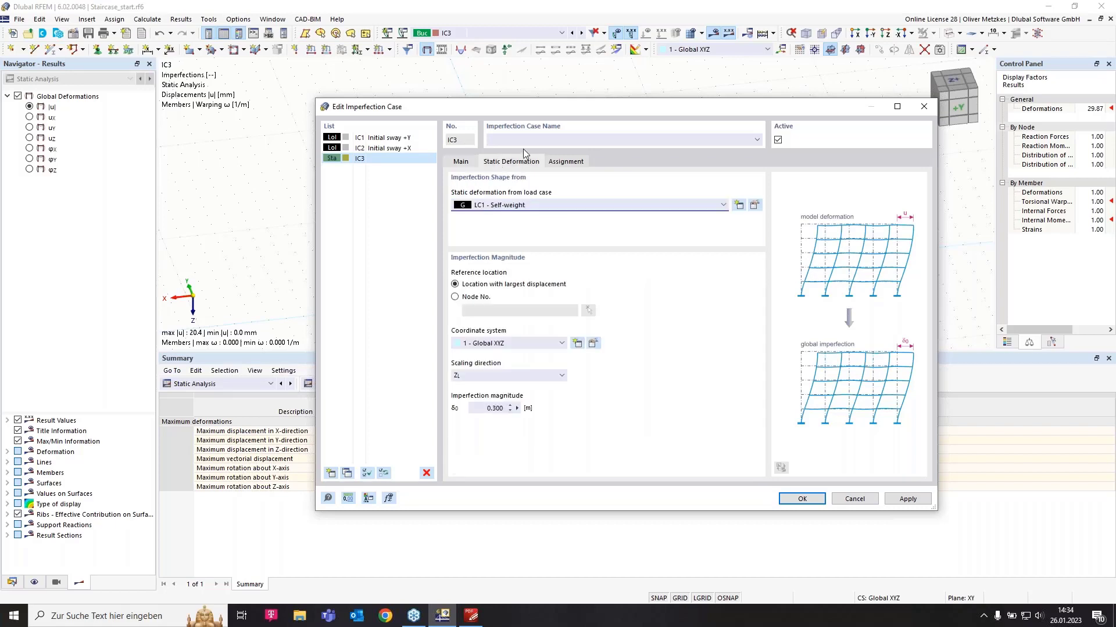
Create load case LC6 named Imperfection with action category None as the source of IC3's static deformation, accepting deletion of all results.
click(739, 206)
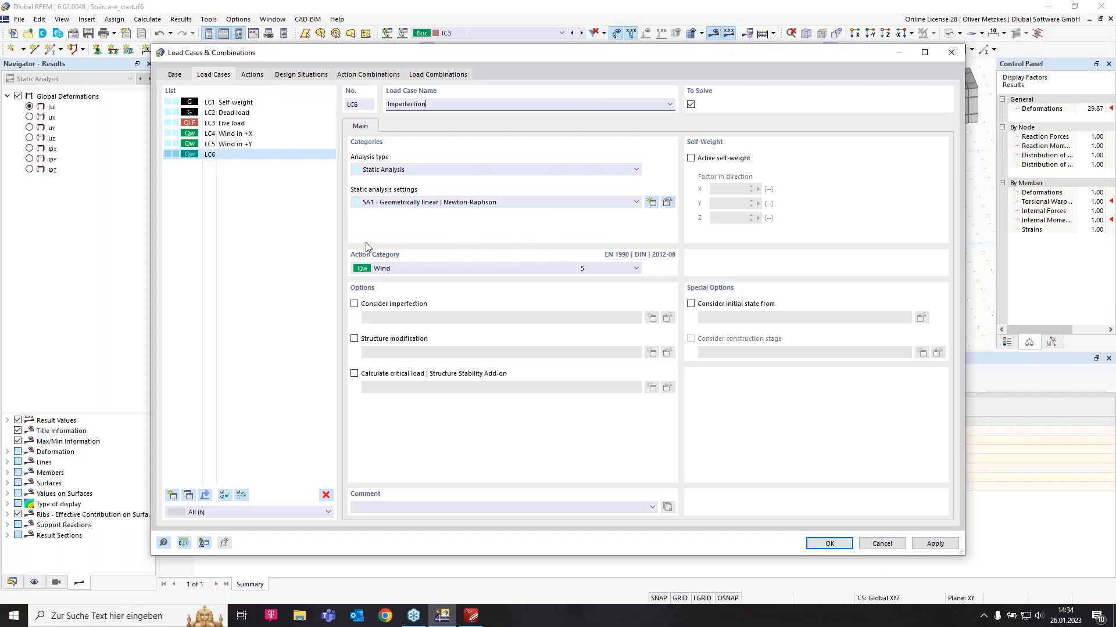
click(409, 269)
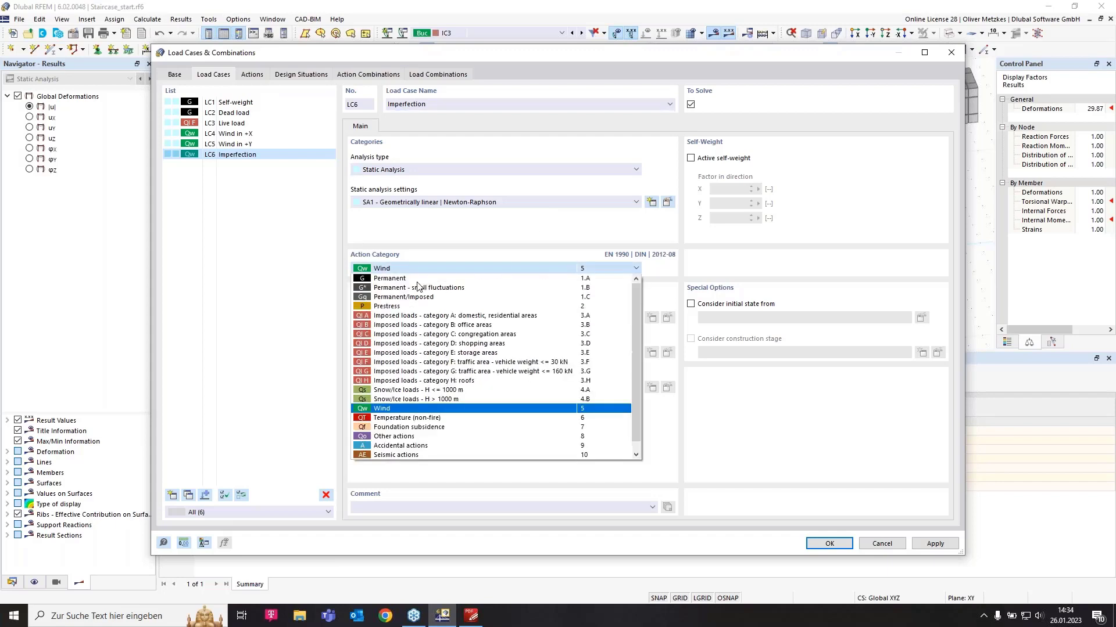
click(395, 456)
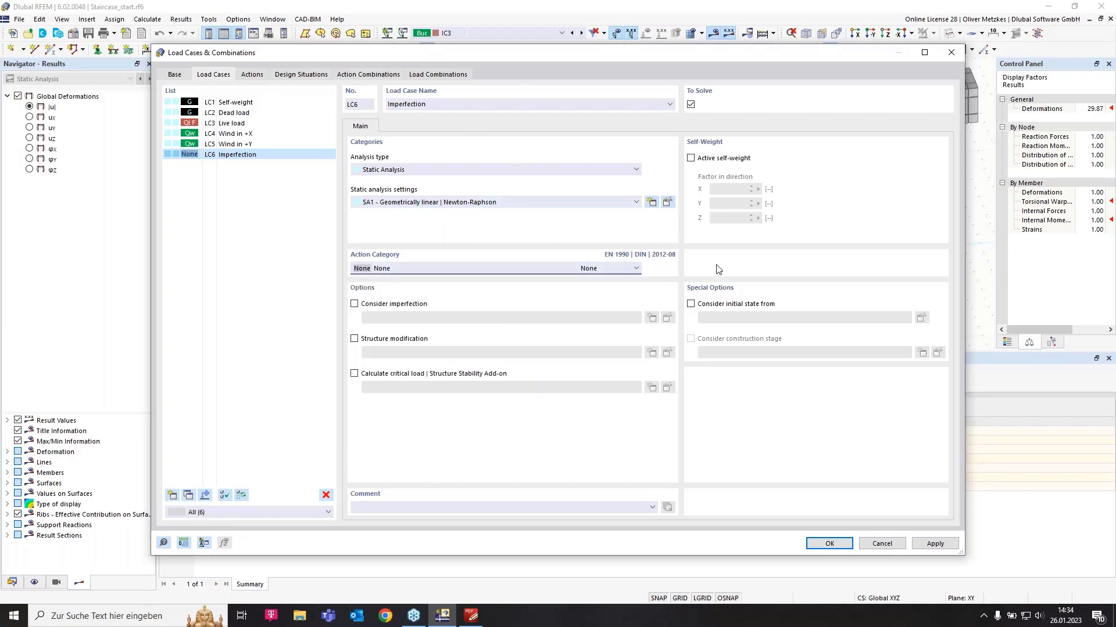
click(826, 543)
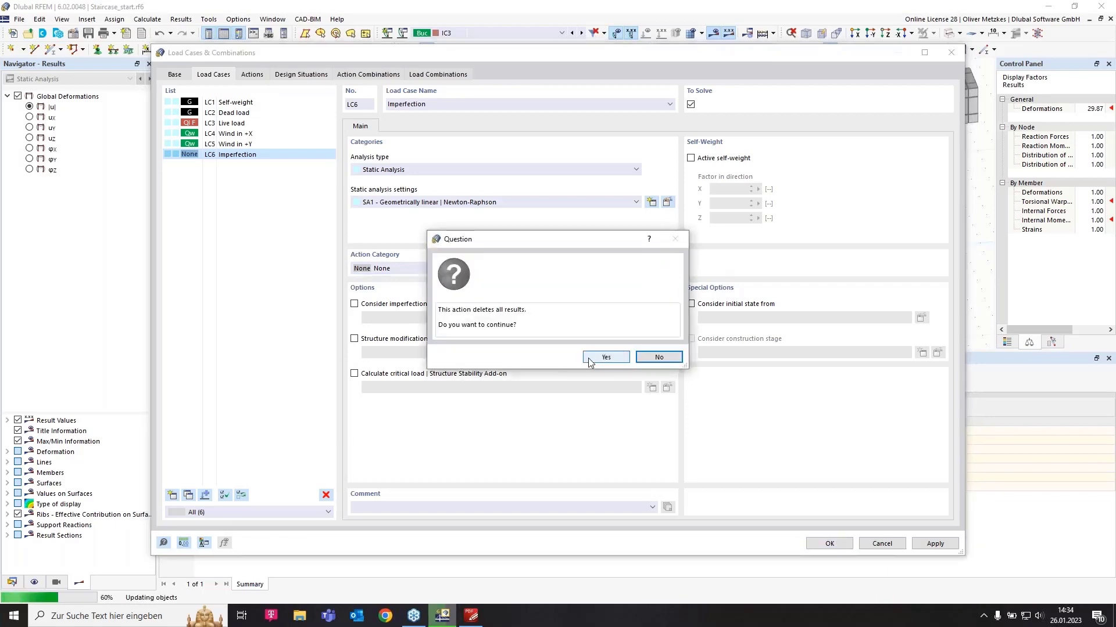
click(605, 357)
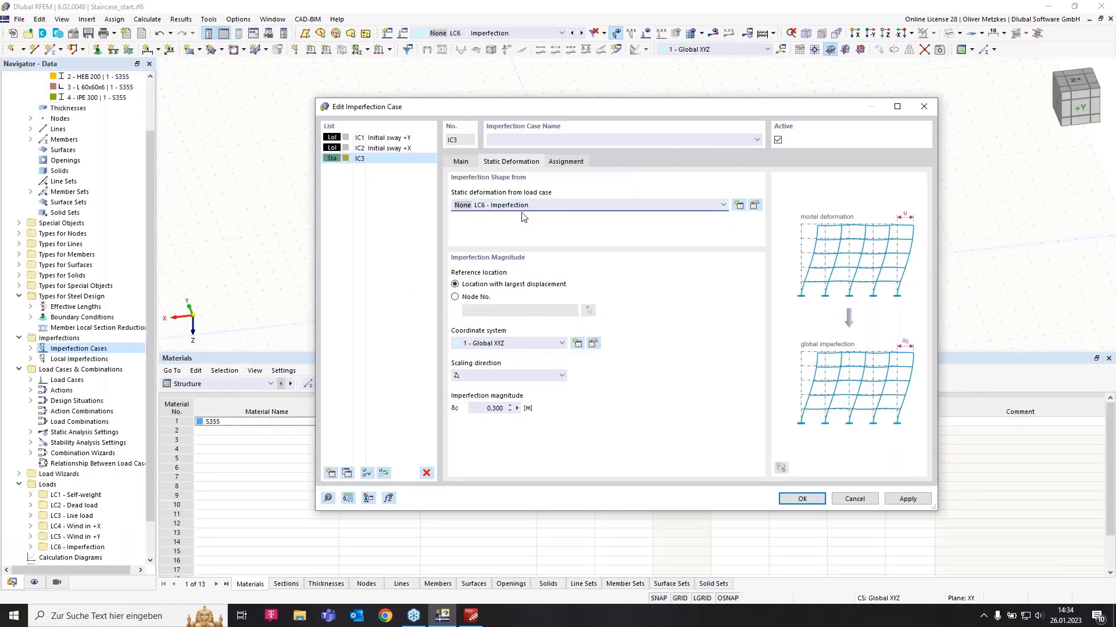
Set IC3's scaling direction to YL, define the imperfection magnitude by the formula members[50].length/200, and save the case.
click(475, 376)
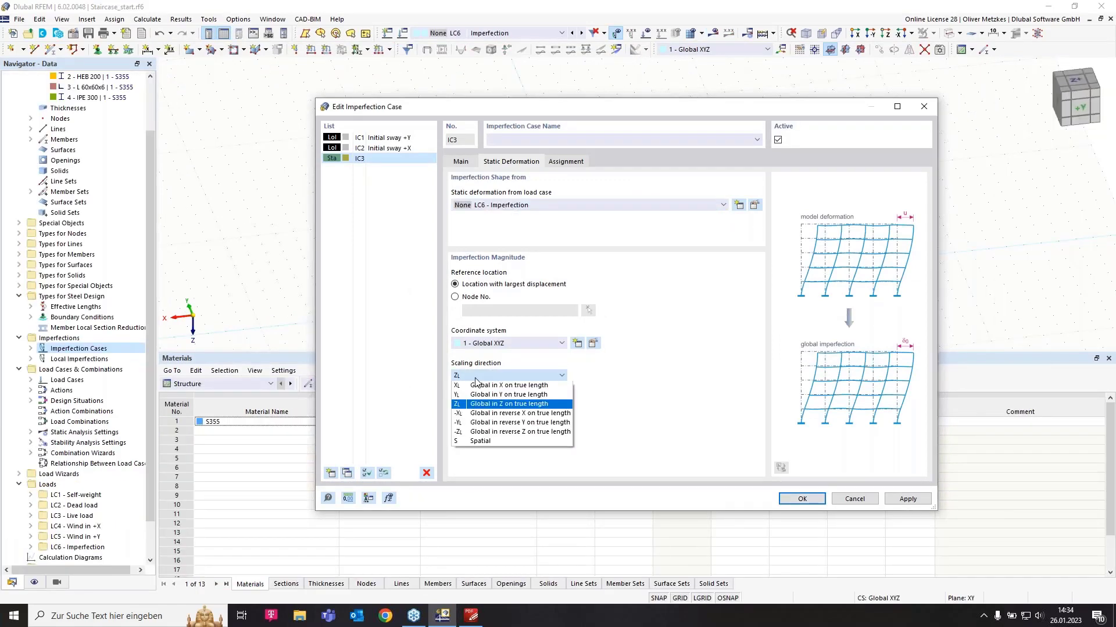
click(477, 397)
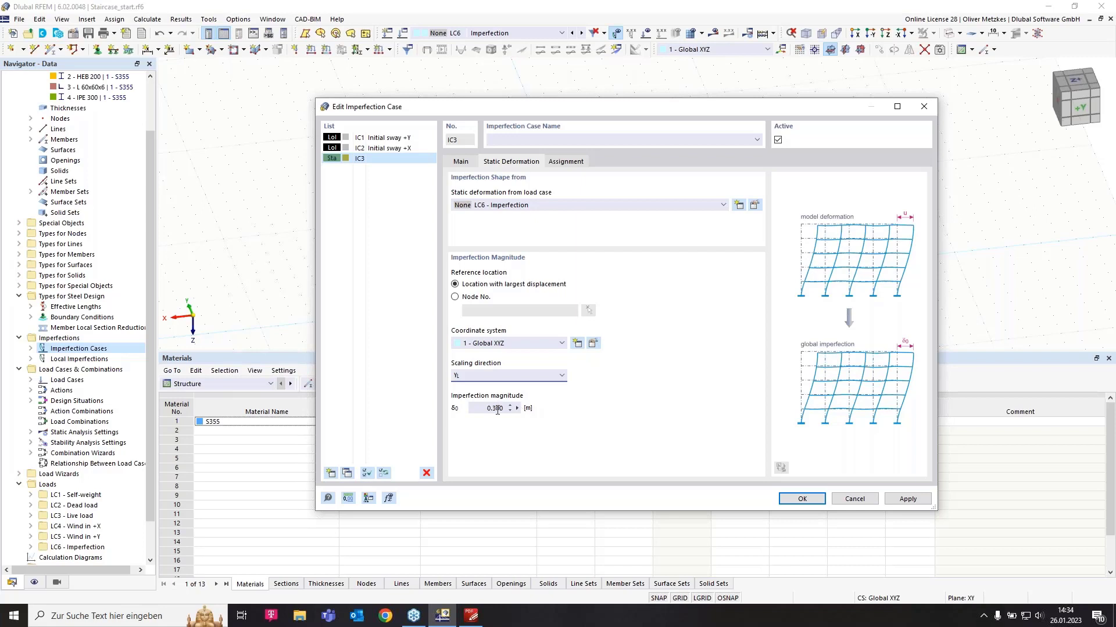
click(516, 408)
click(545, 412)
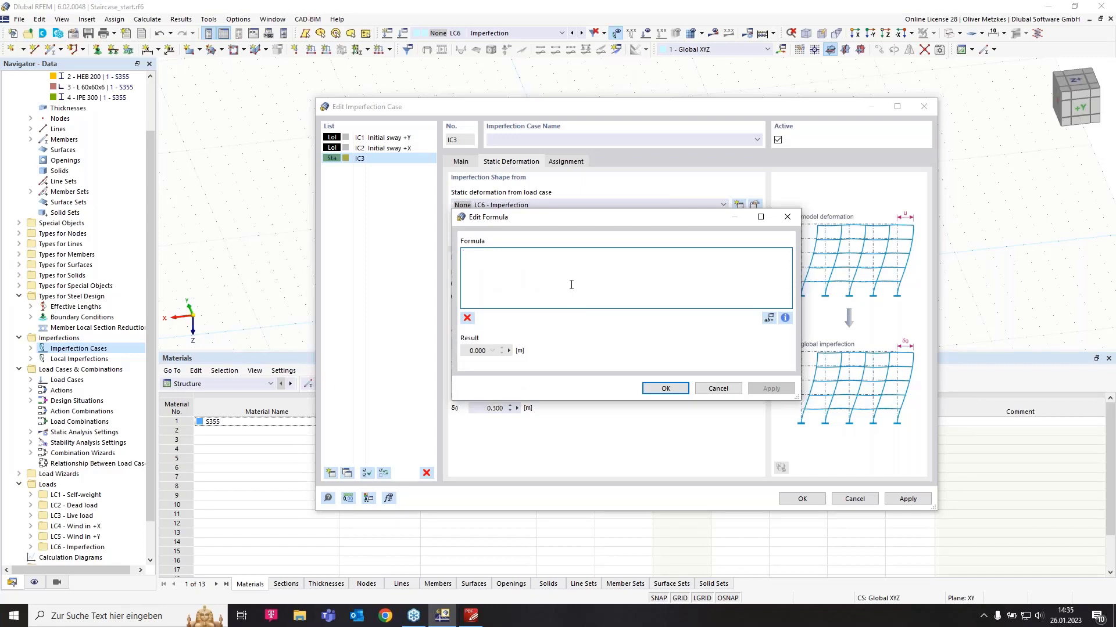
text(members)
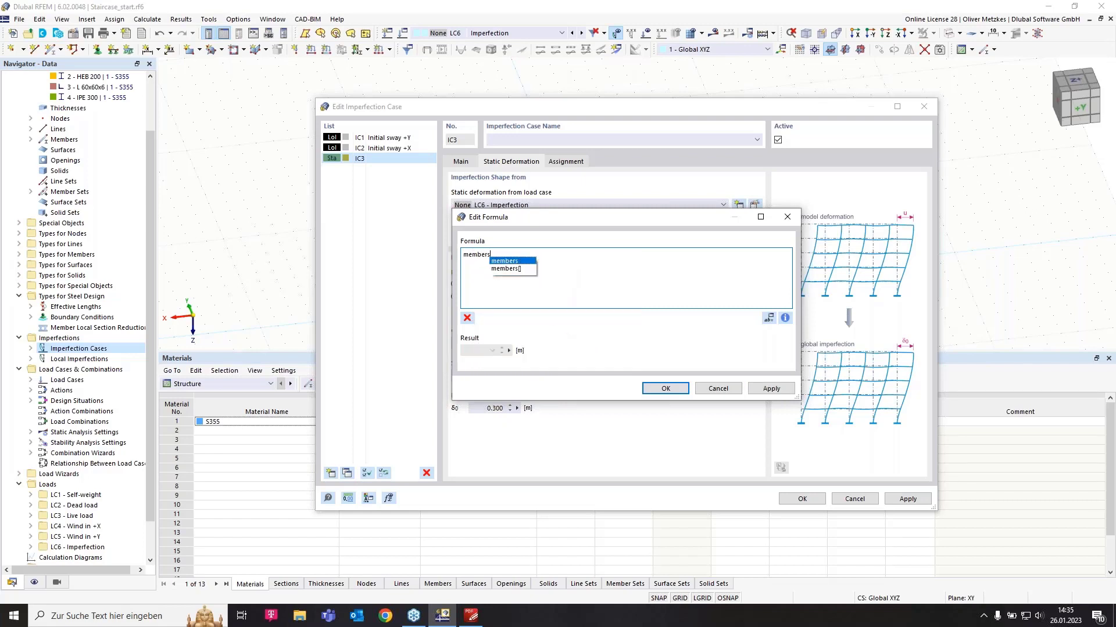
text([)
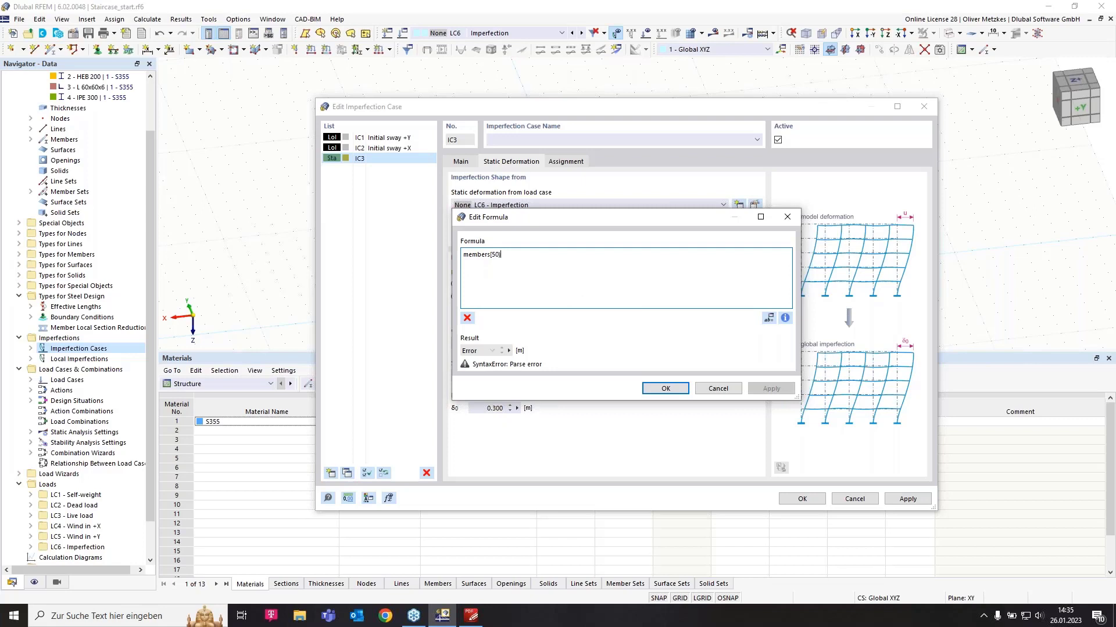
text(50])
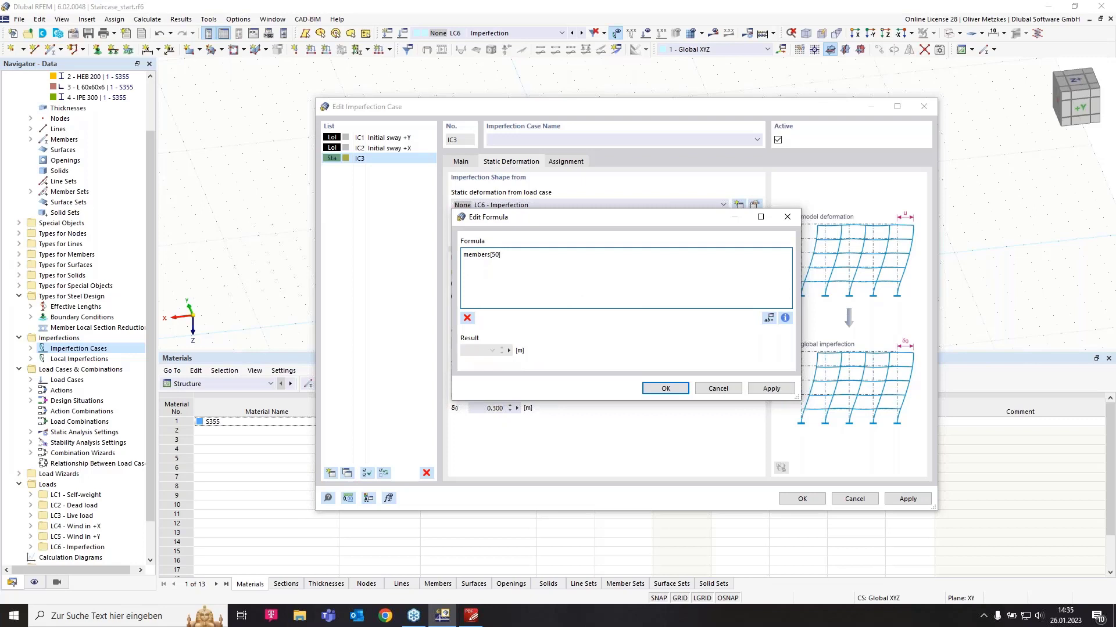
text(.length)
click(550, 261)
text(/200)
click(660, 392)
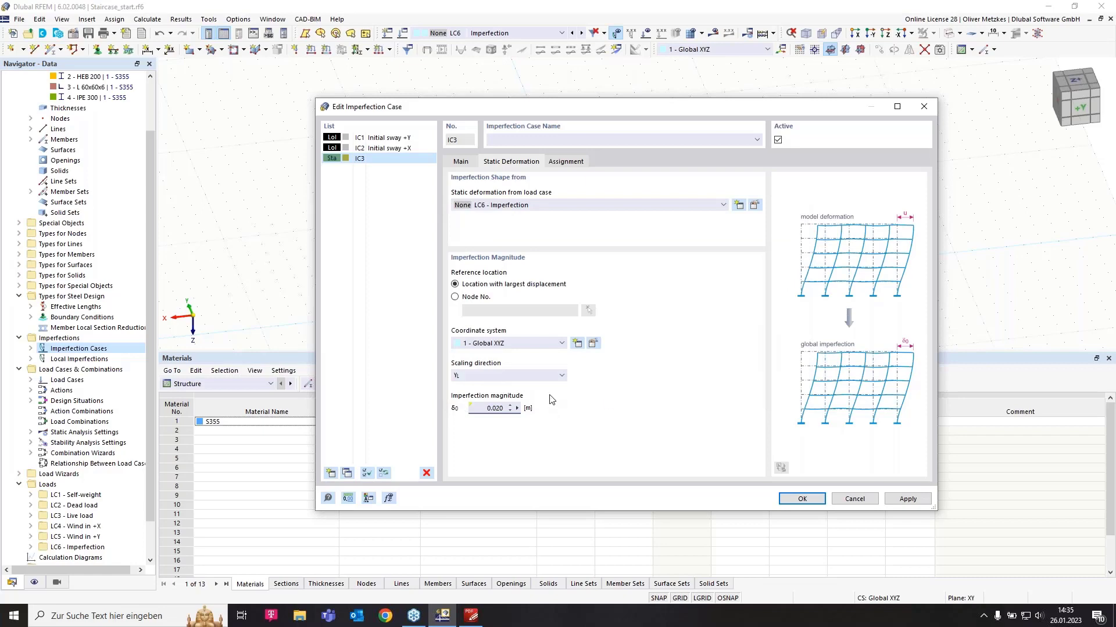
click(803, 500)
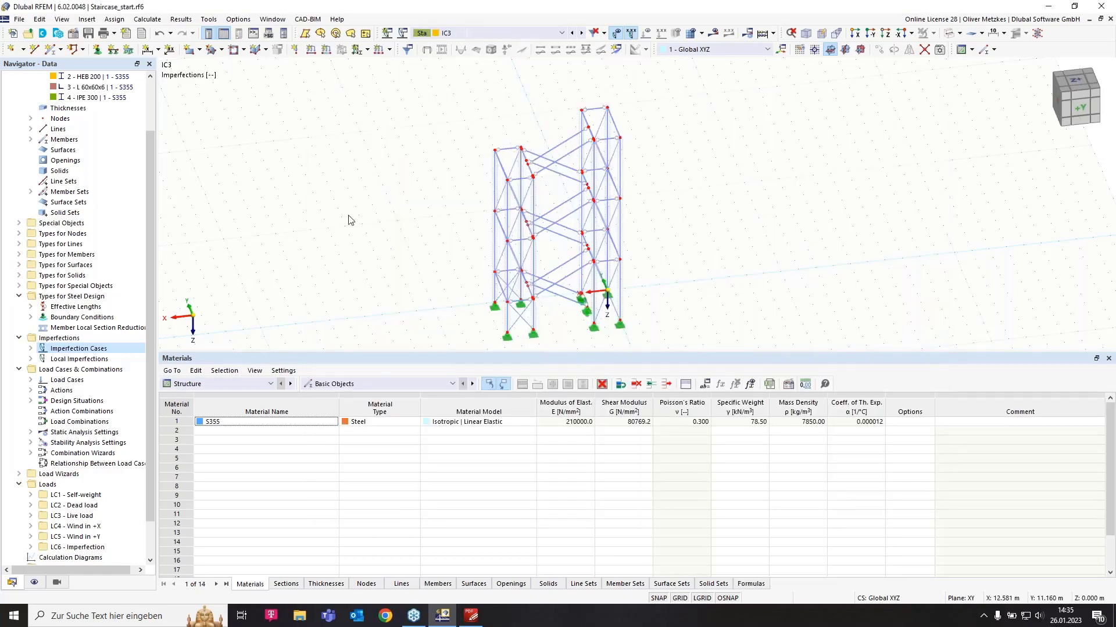
Define a new uniform member force in LC6 Imperfection, acting in local y with a magnitude of 0.1 kN/m.
click(522, 34)
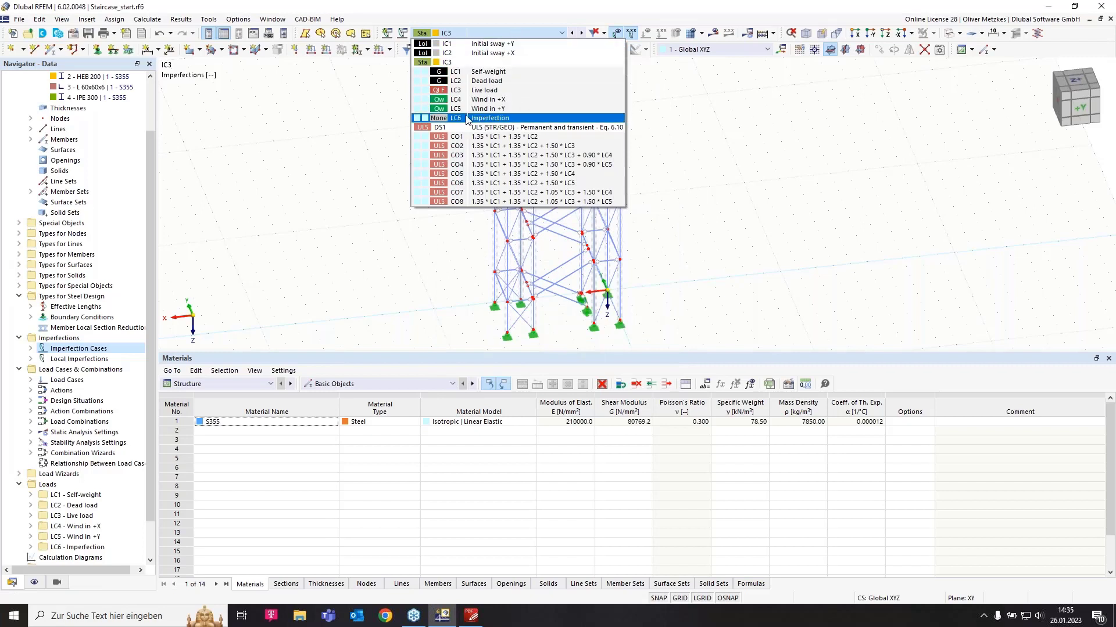
click(488, 118)
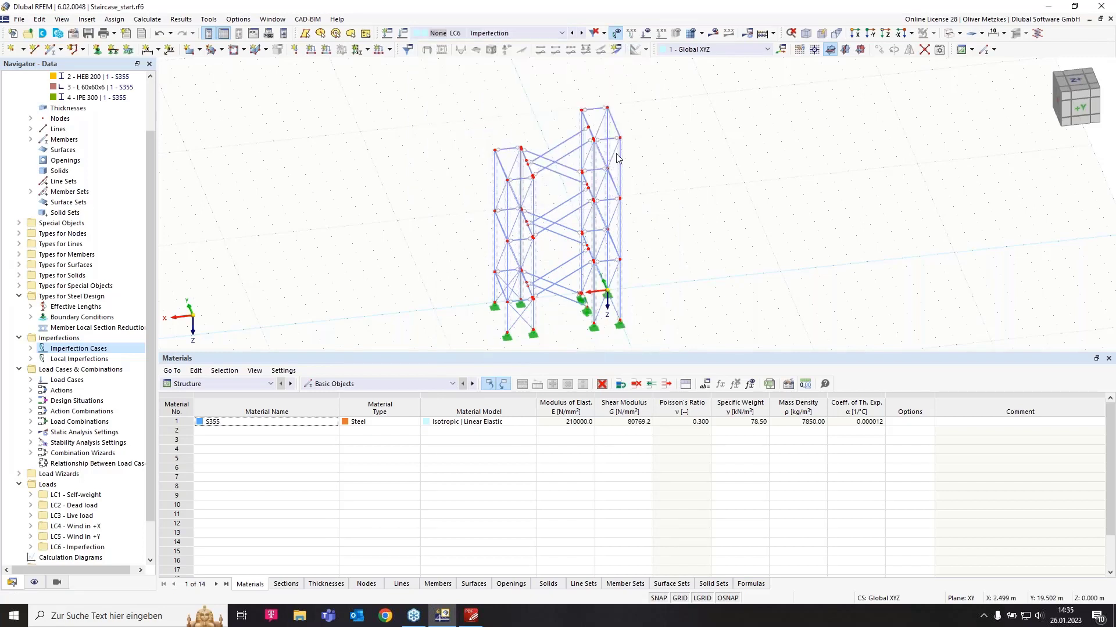
middle_drag(614, 164, 520, 149)
scroll(494, 177, up, 2)
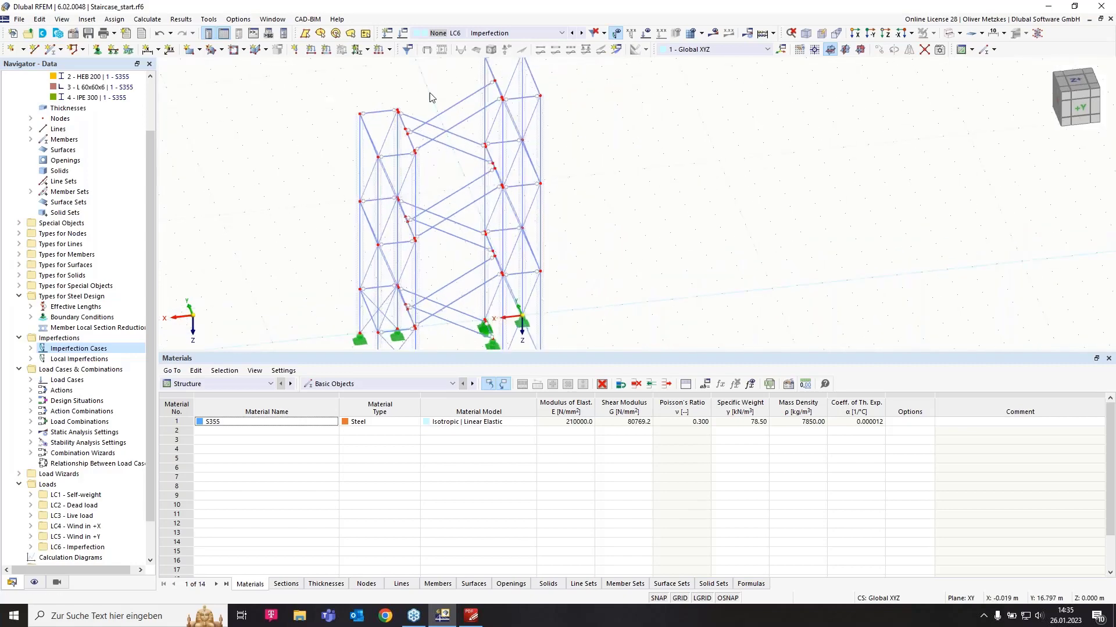
click(327, 49)
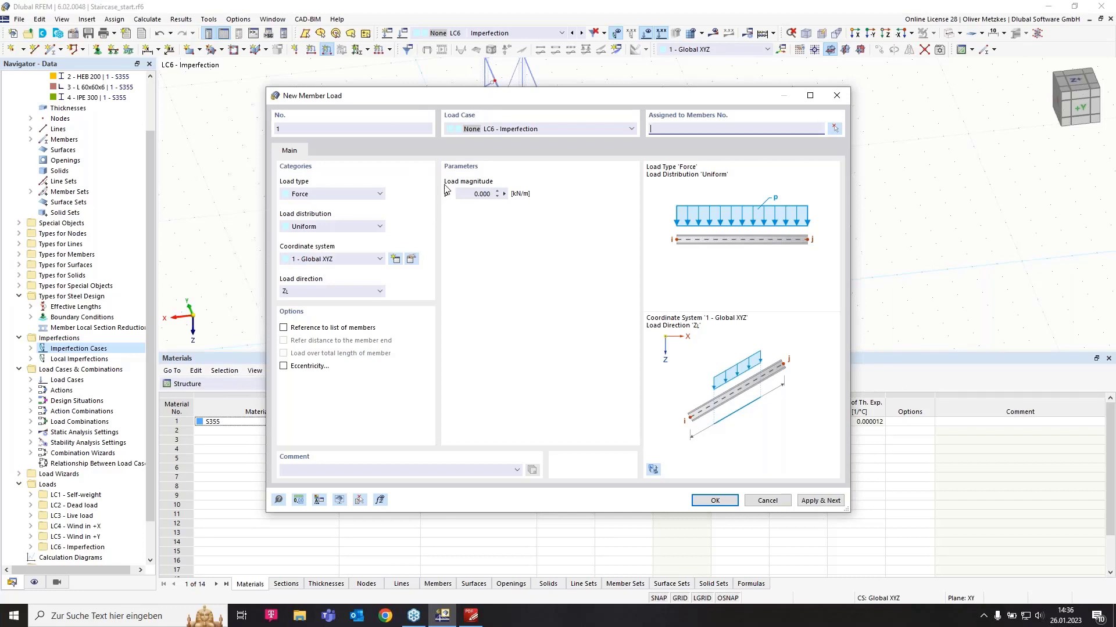
click(320, 262)
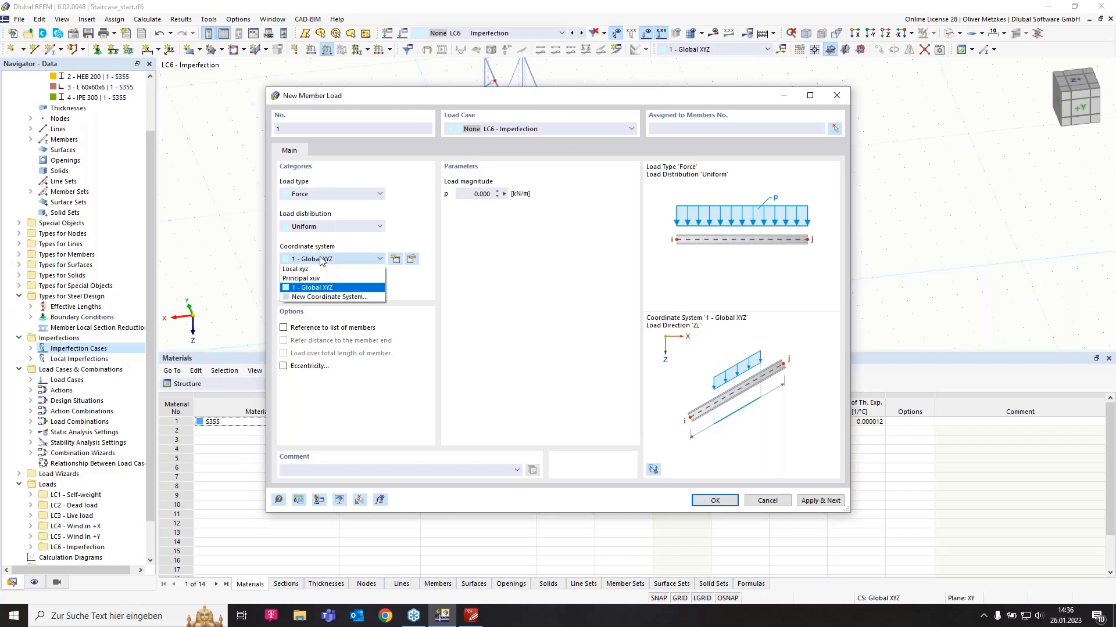
click(303, 270)
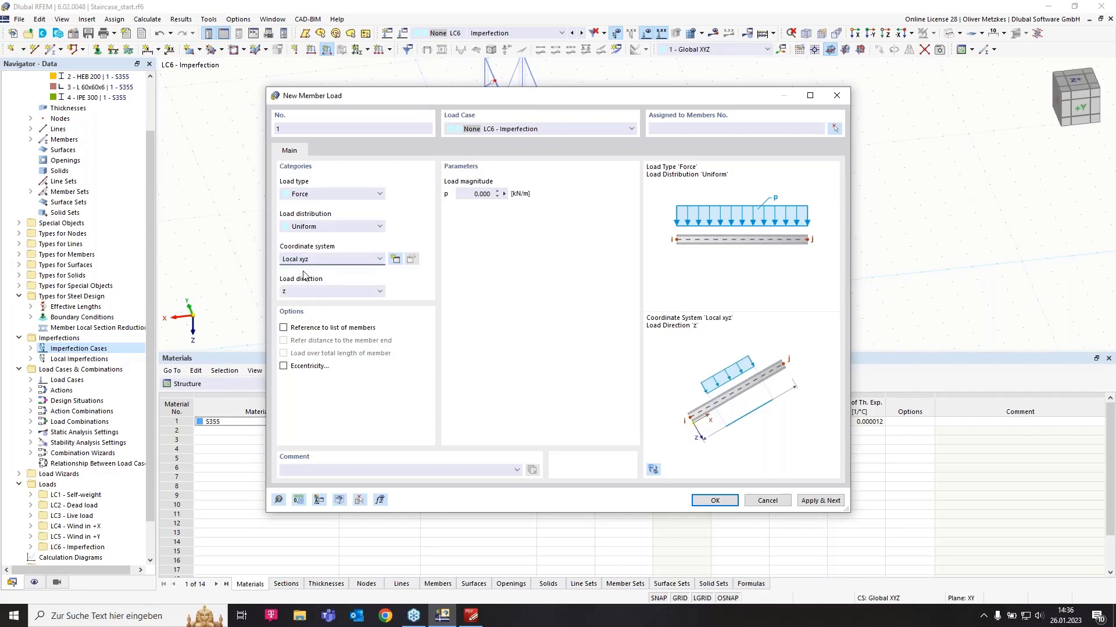
click(341, 292)
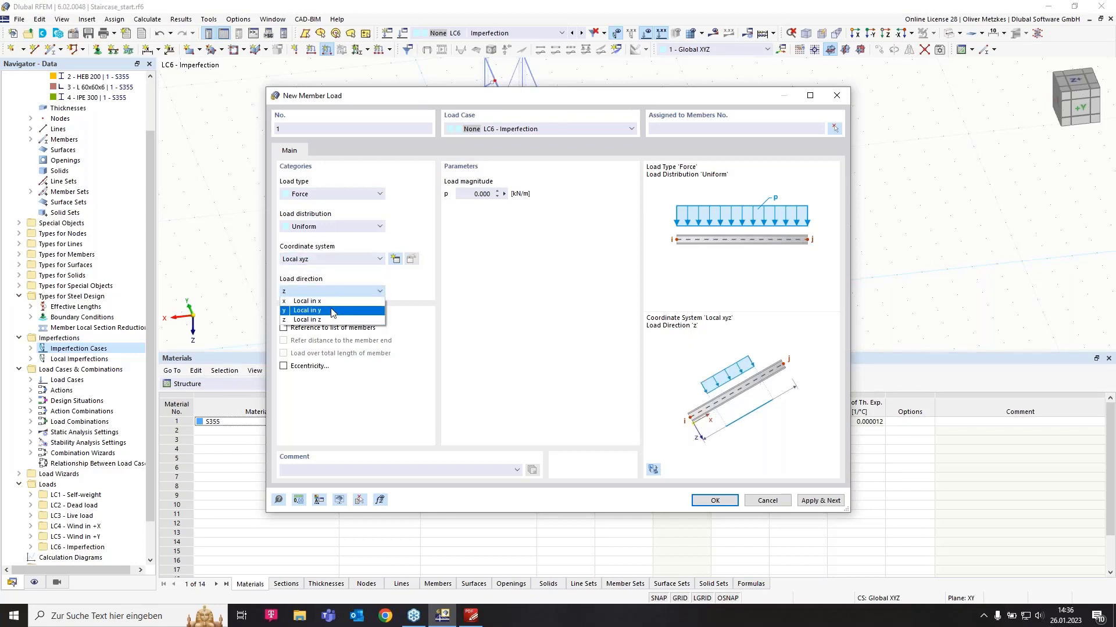
click(331, 309)
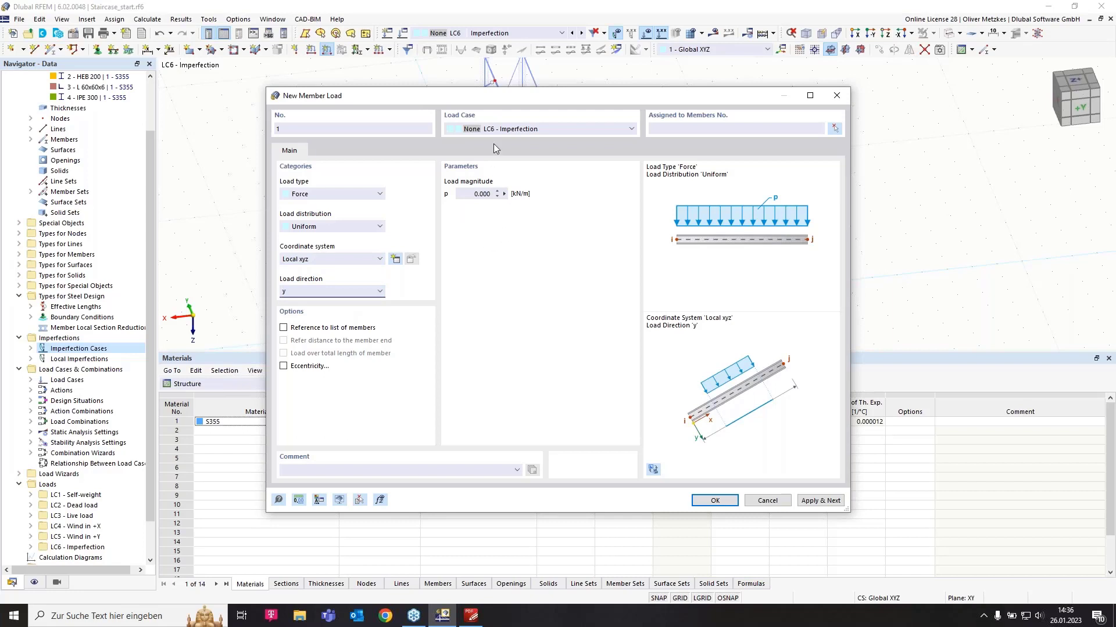
click(472, 194)
text(0,1)
Assign the member load to all inclined stair members, numbers 48-59, and save it.
click(835, 128)
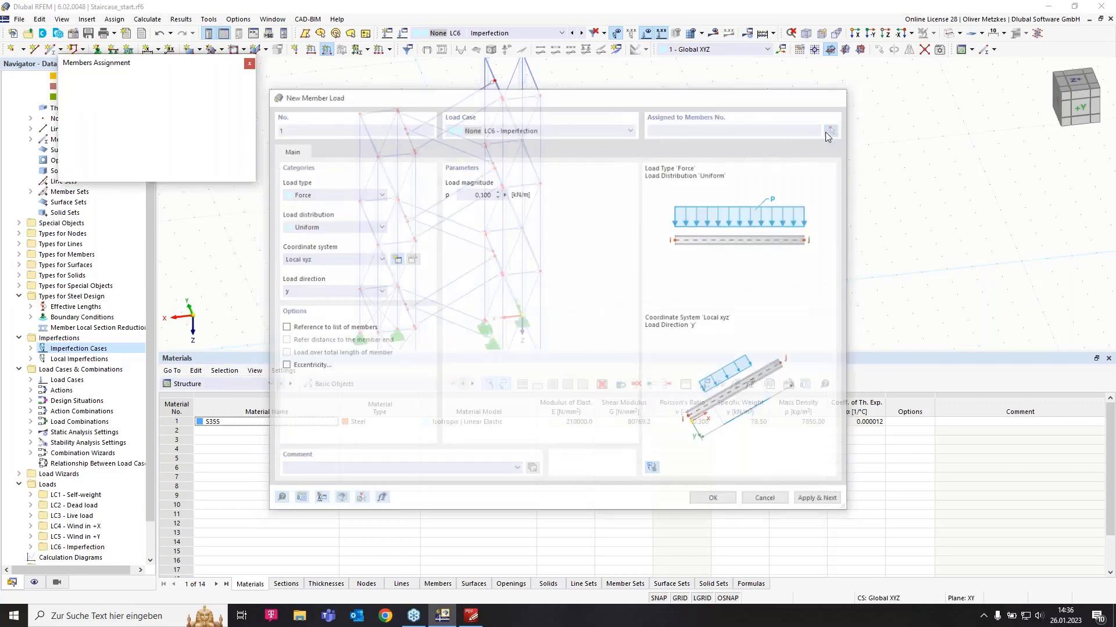
drag(461, 341, 438, 91)
click(174, 170)
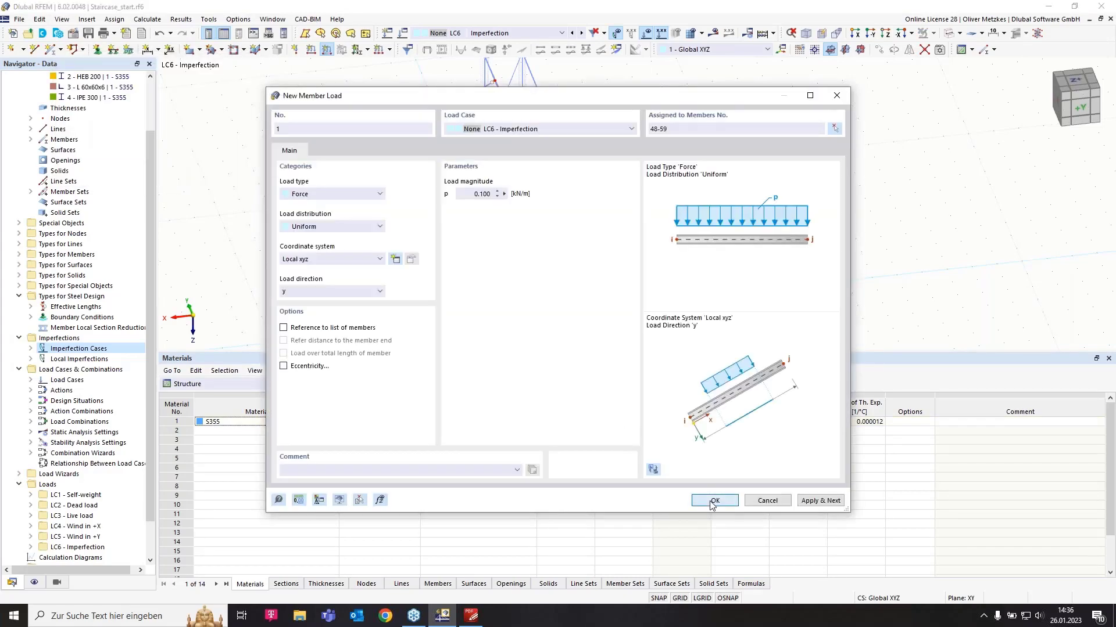
click(714, 501)
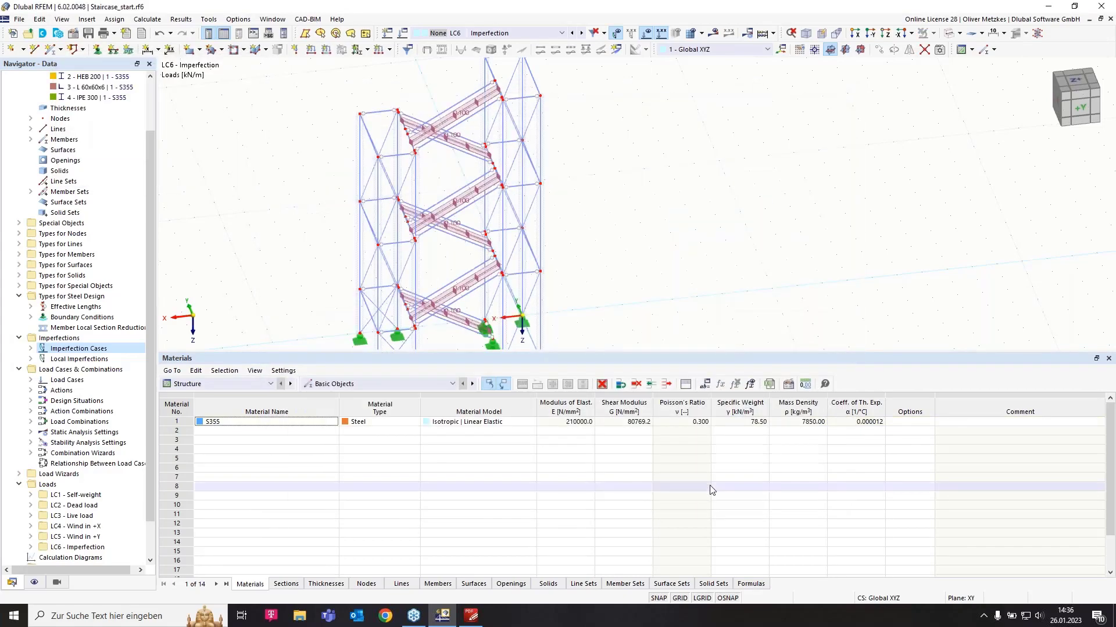
Calculate load case LC6 and inspect the global deformations of the inclined stair members from several viewpoints.
click(713, 33)
click(615, 358)
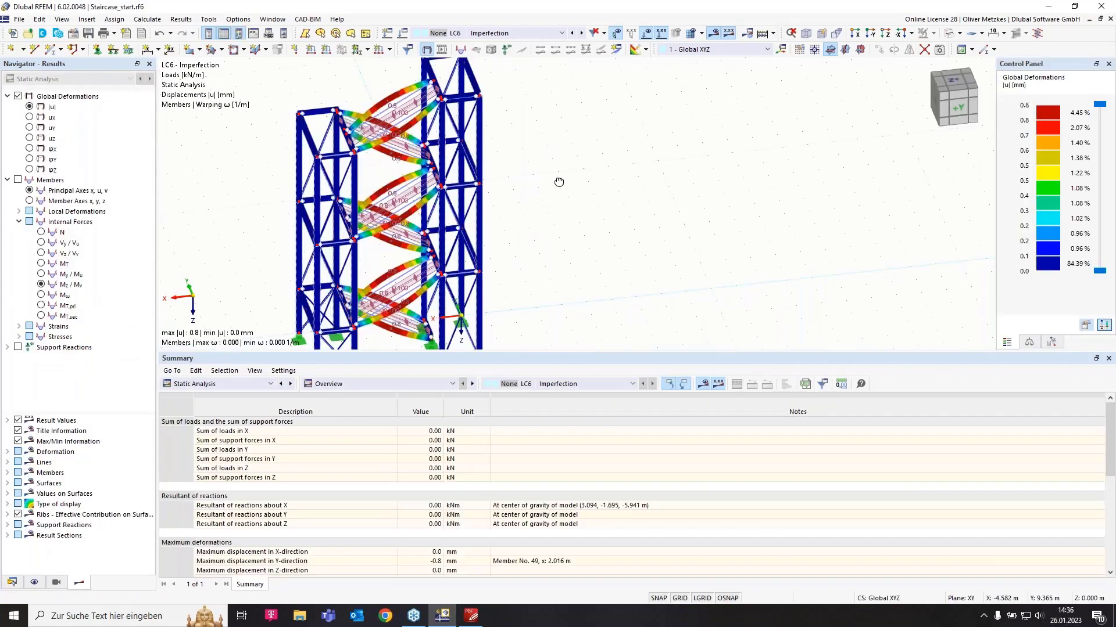
ctrl+middle_drag(559, 183, 668, 162)
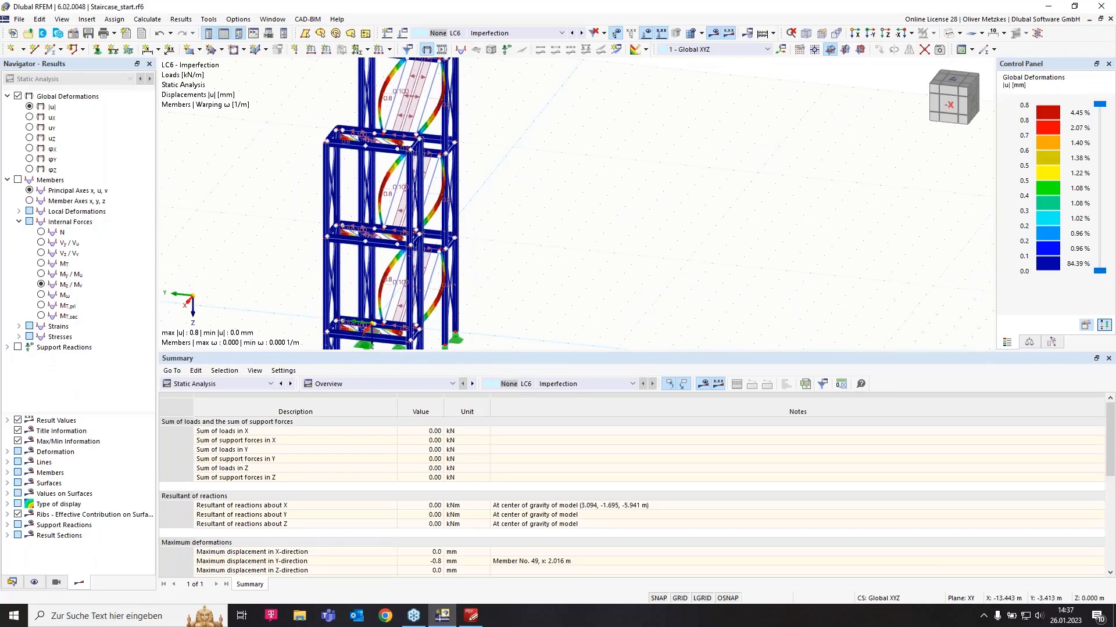
ctrl+middle_drag(526, 224, 447, 271)
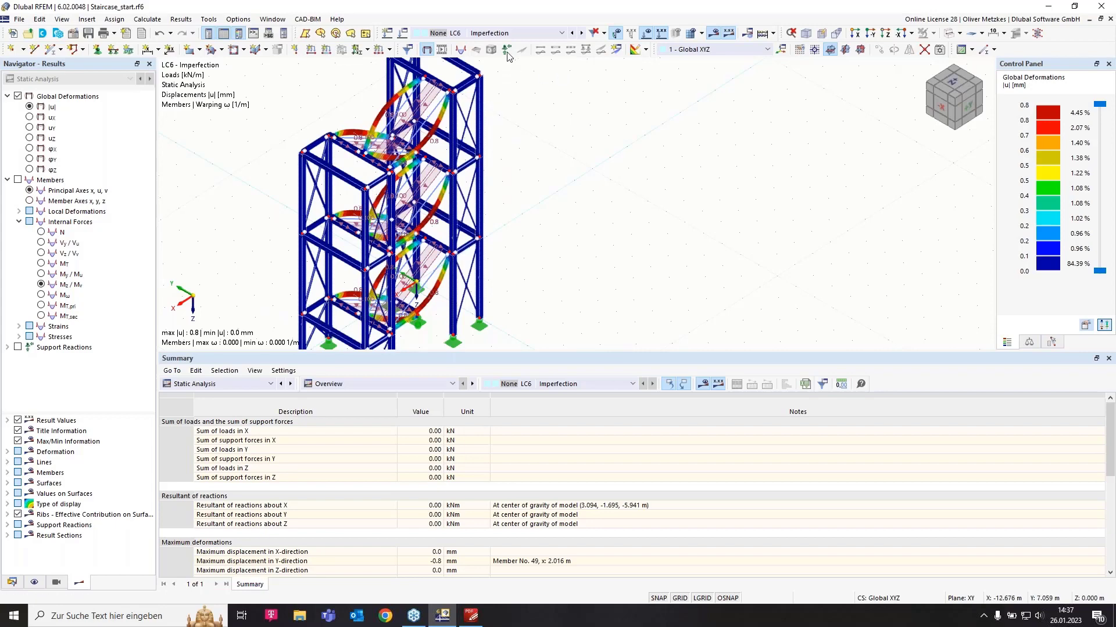
Switch to imperfection case IC3 and calculate it to display its global deformations.
click(507, 33)
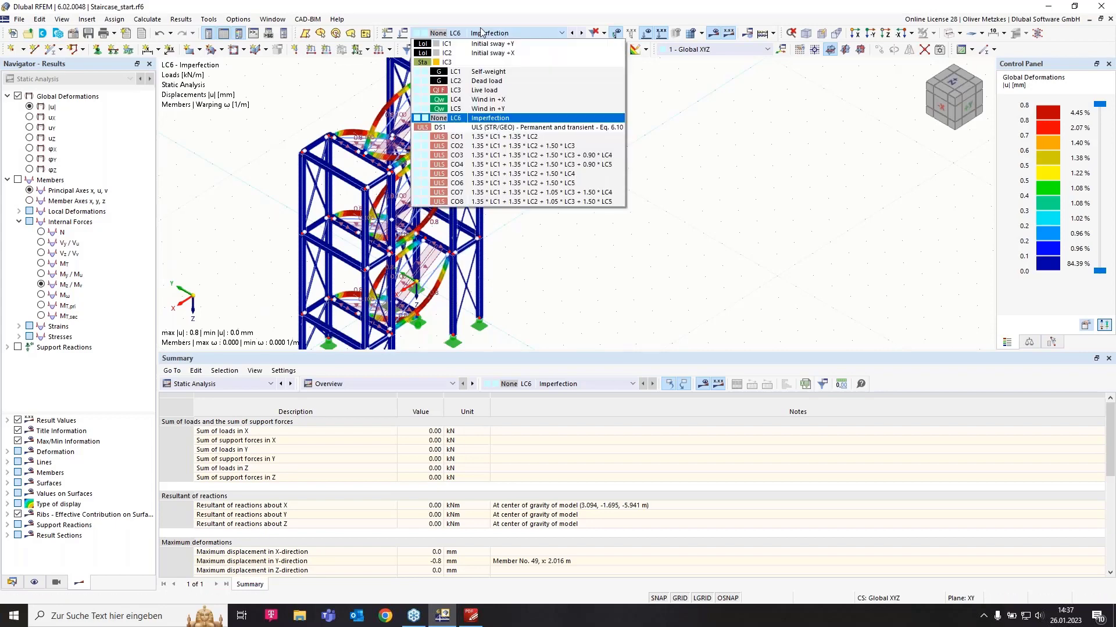
click(463, 62)
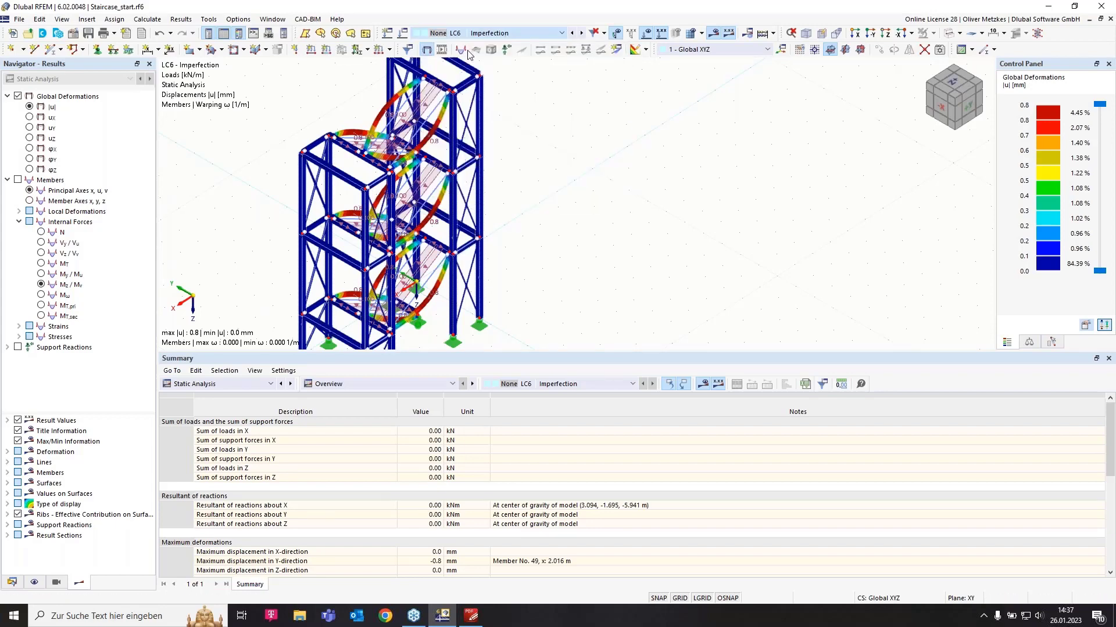
click(712, 33)
click(605, 356)
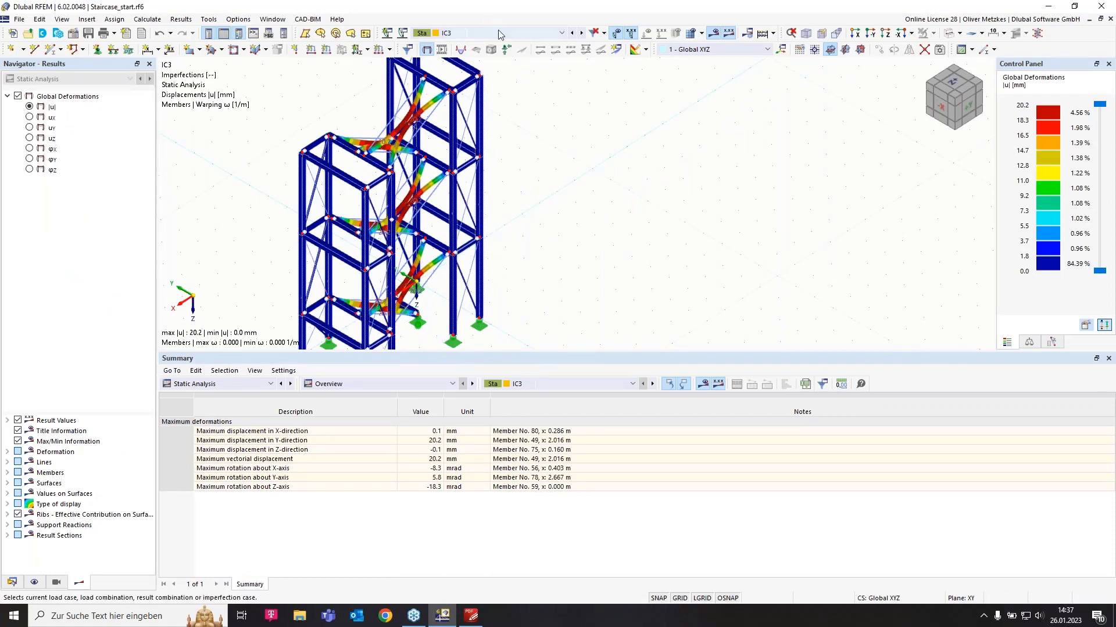
Create imperfection case IC4 of type Local Imperfections, named "Initial bow imperfections in +y".
click(404, 34)
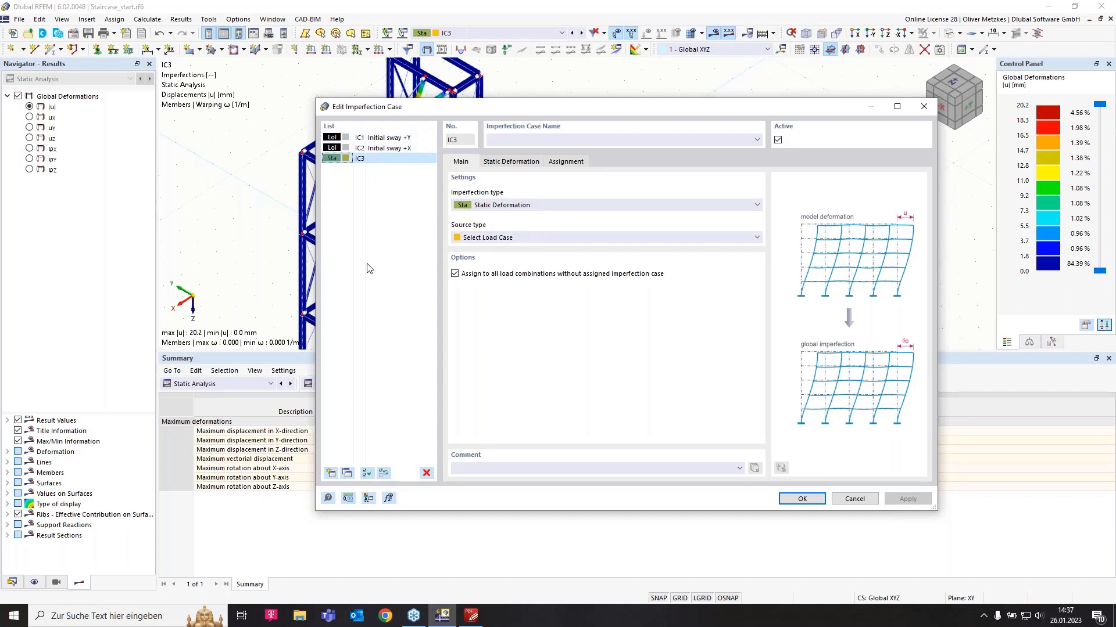
click(330, 473)
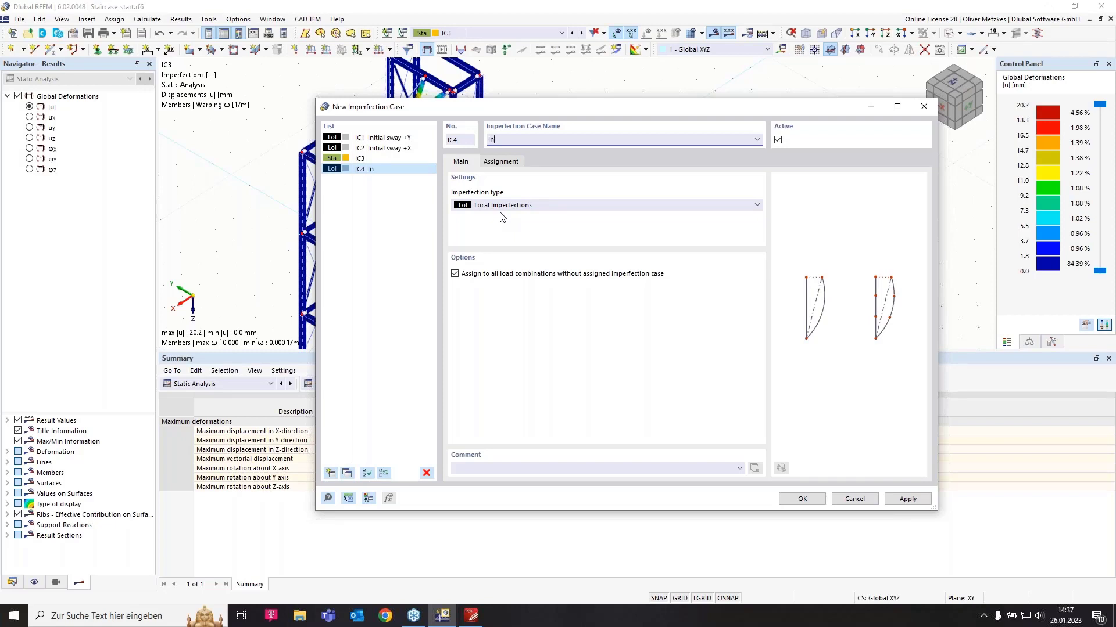
text(itial bow imperfections in +)
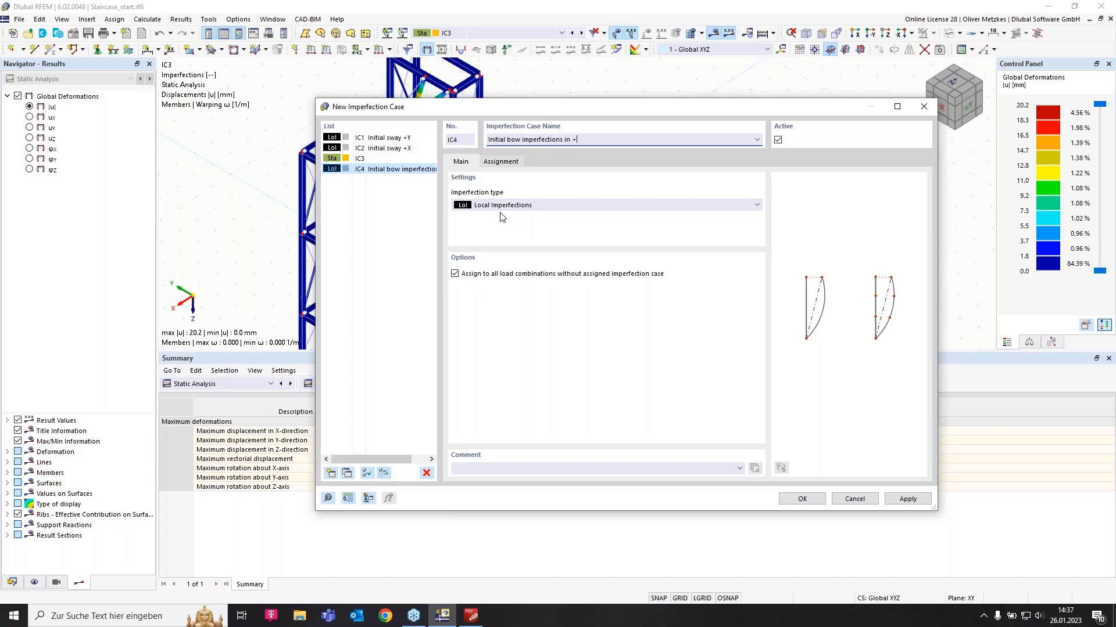
text(y)
click(802, 499)
Define a new member imperfection in IC4 as an Initial Bow per EN 1993-1-1 with elastic section design, acting in local y.
ctrl+middle_drag(708, 266, 578, 247)
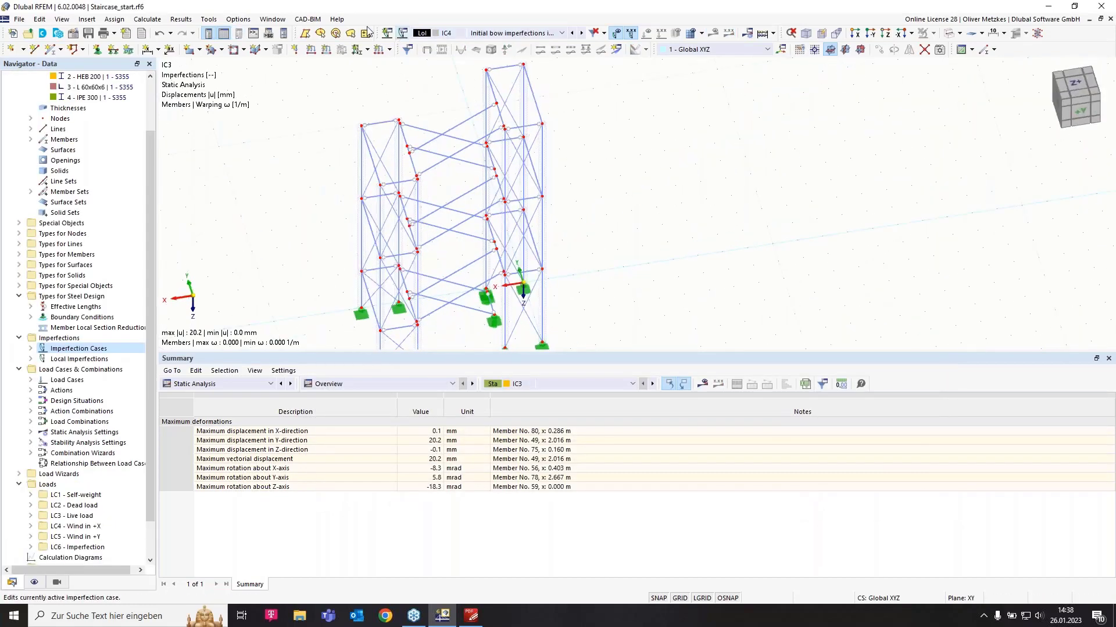
click(368, 50)
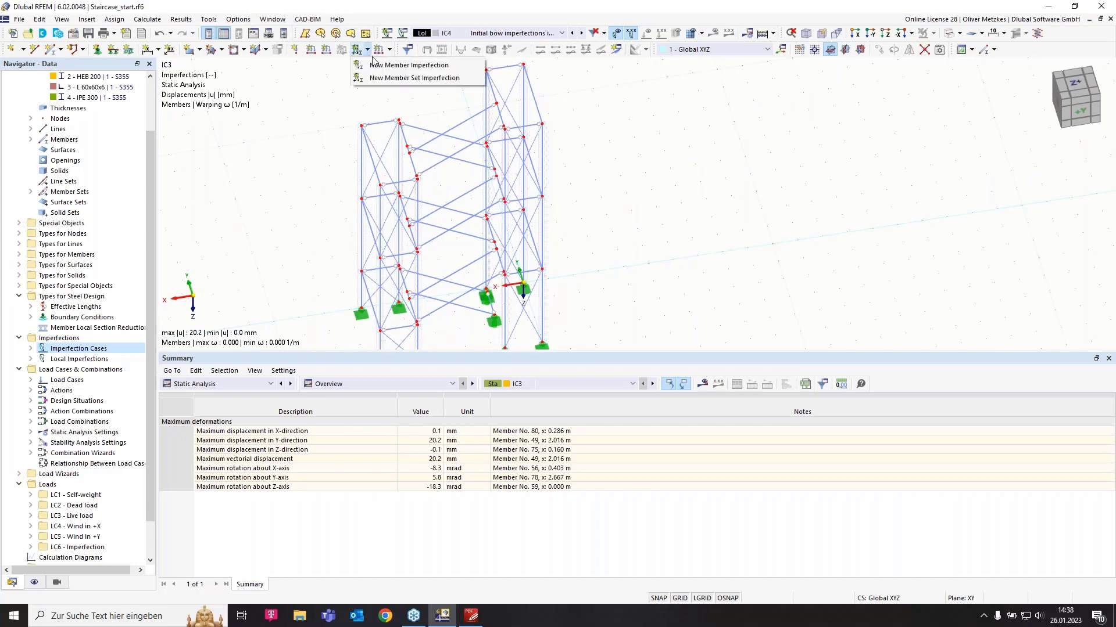
click(463, 68)
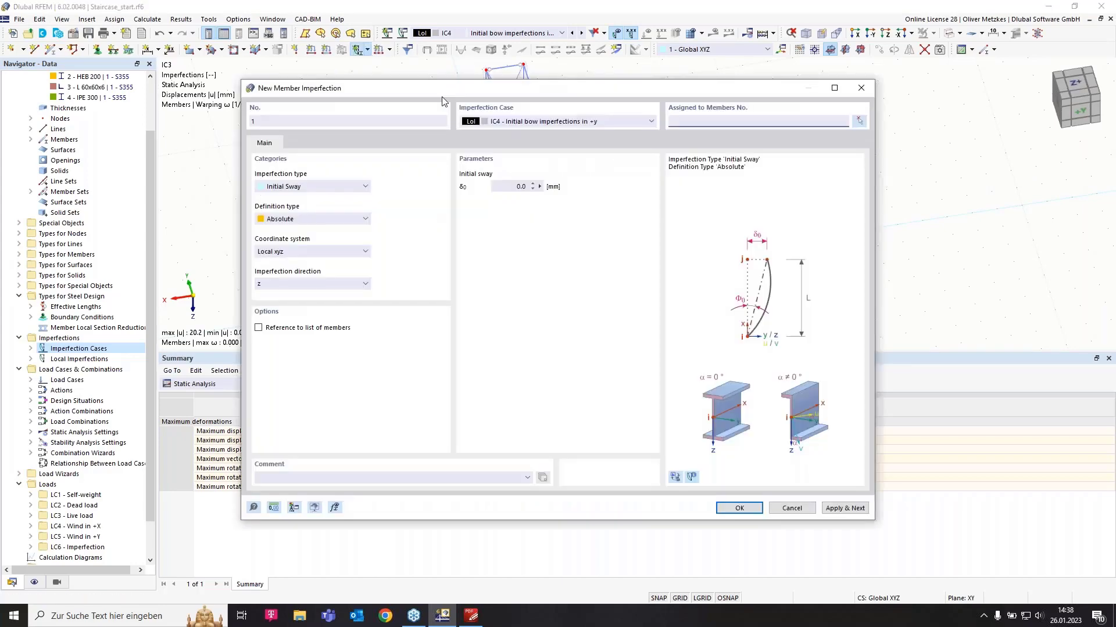
click(310, 186)
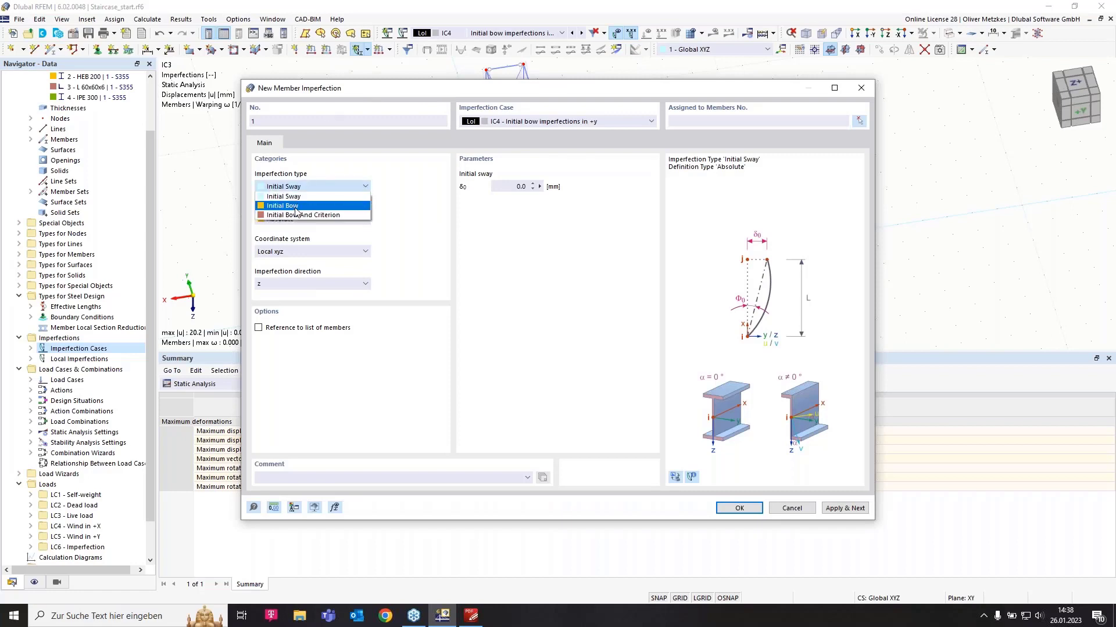
click(296, 203)
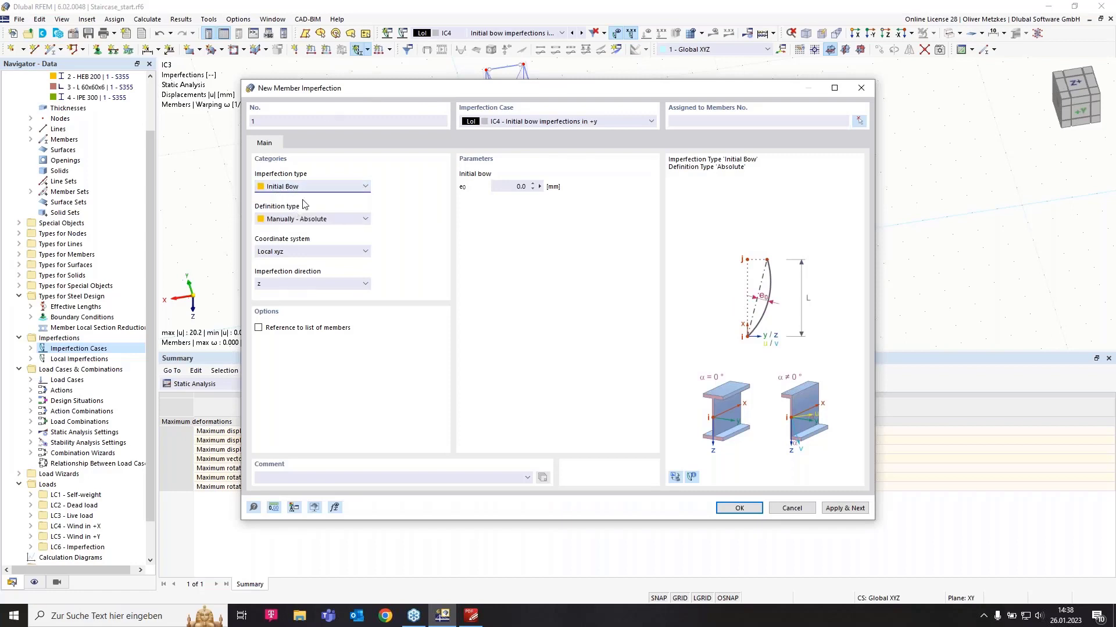
click(329, 220)
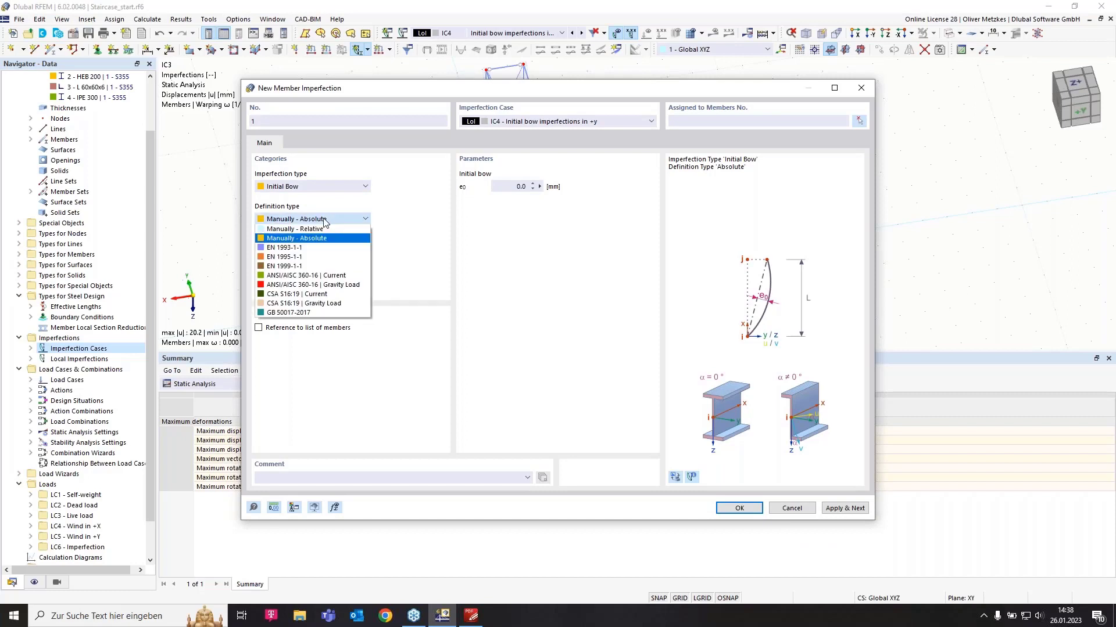
click(308, 249)
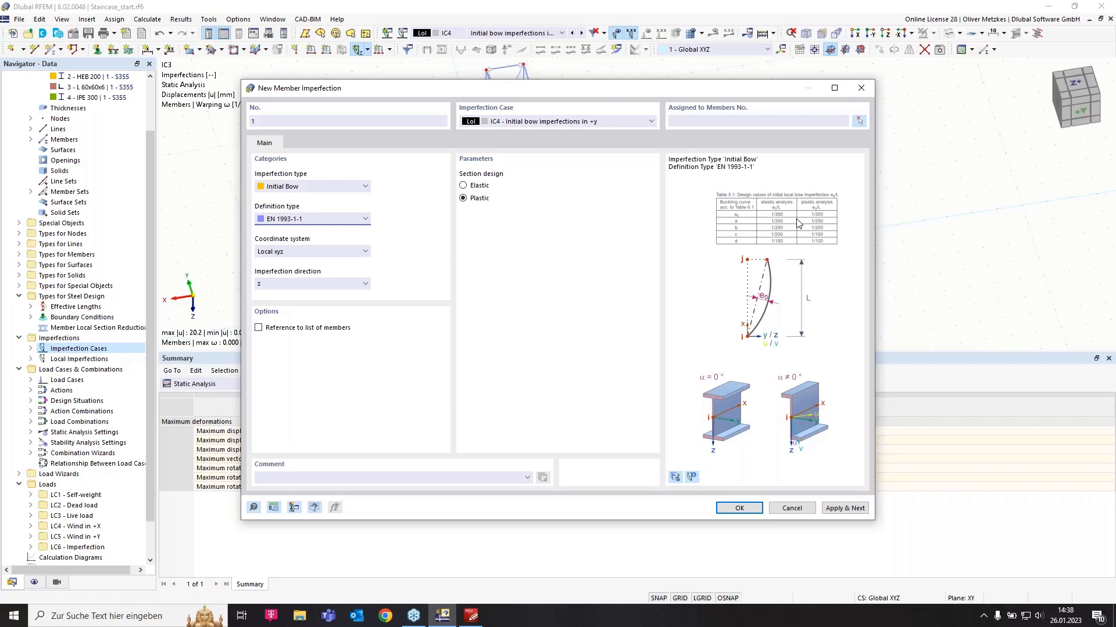
click(482, 186)
click(276, 284)
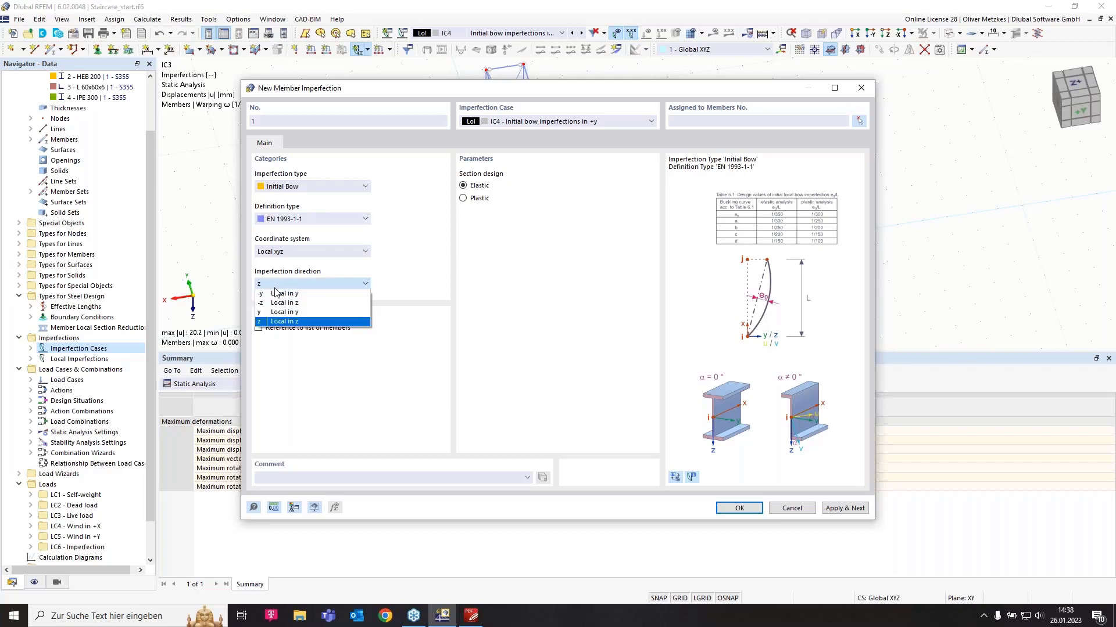
click(293, 314)
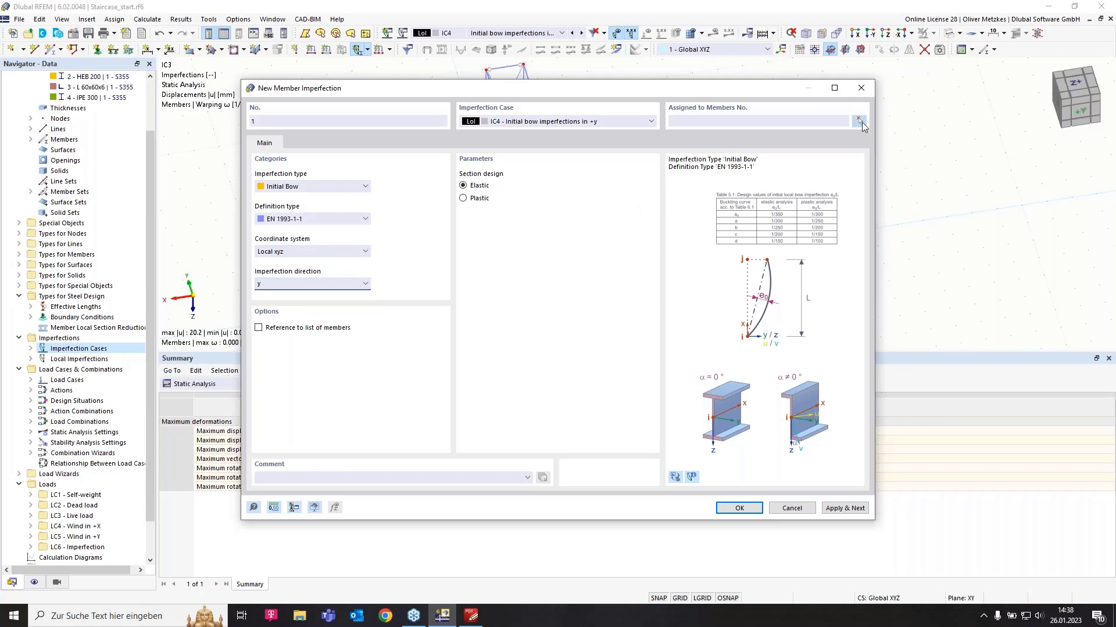
Assign the initial bow imperfection to all inclined stair members, numbers 48-59, and save it.
click(858, 121)
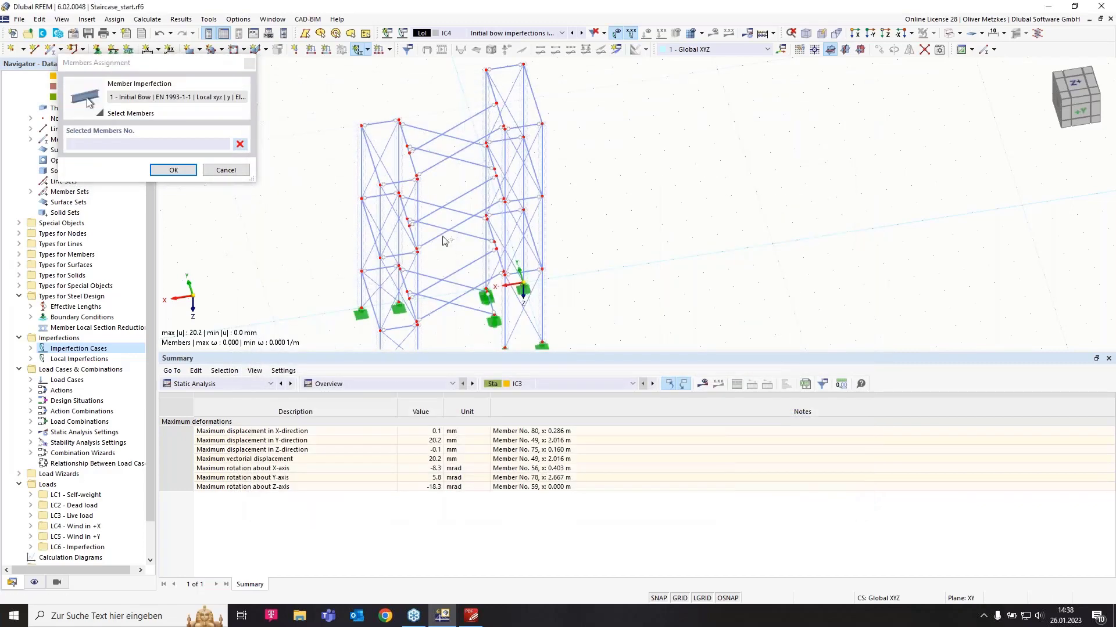
drag(439, 177, 437, 113)
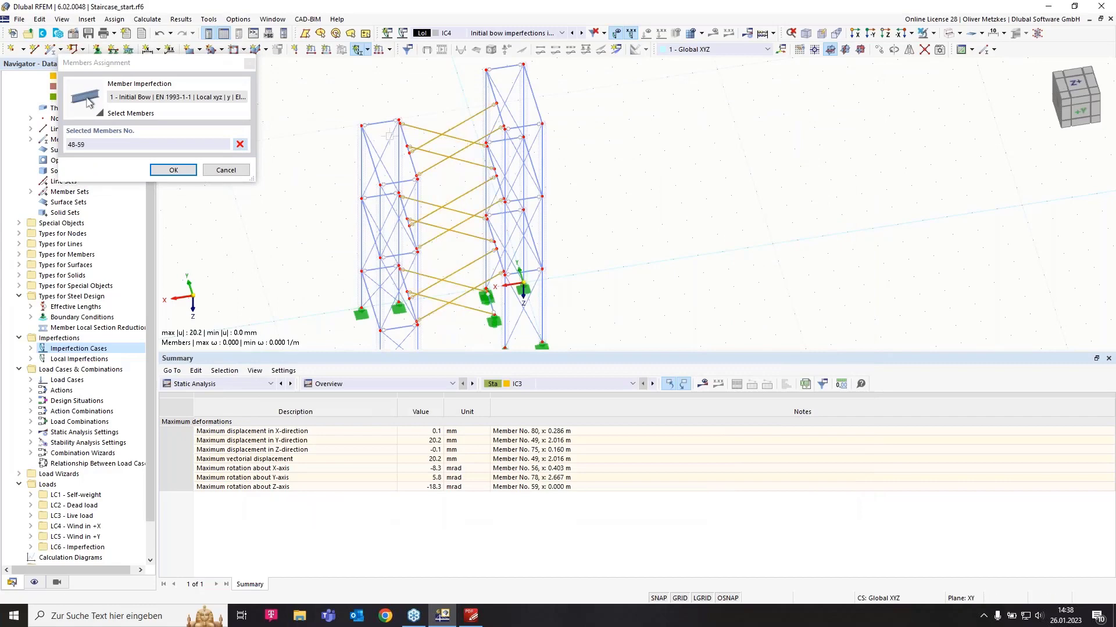
click(173, 170)
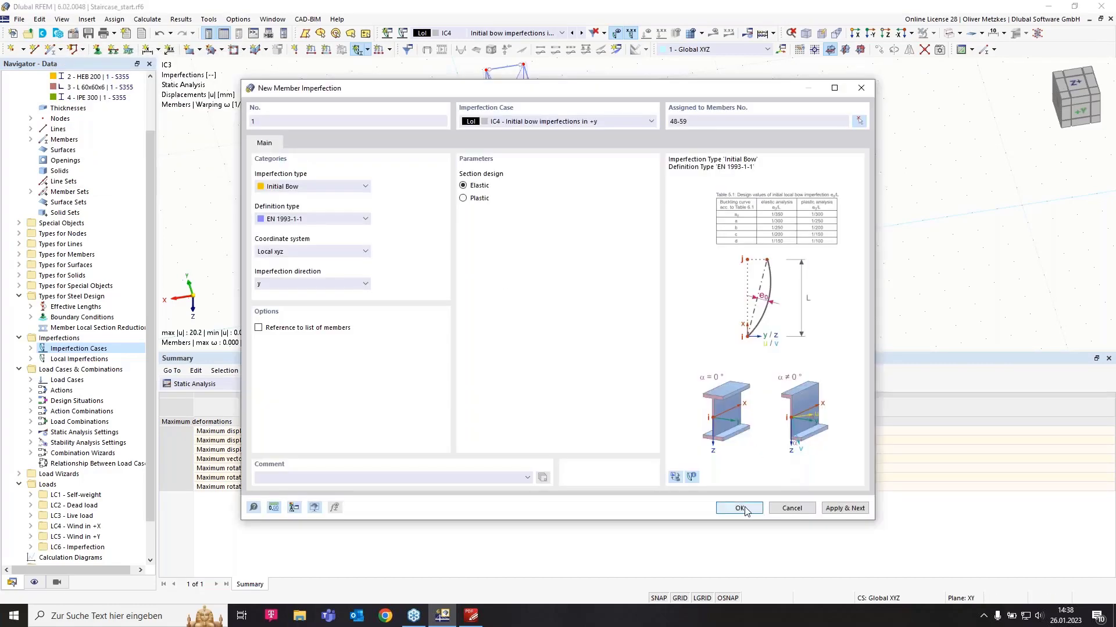
key(Return)
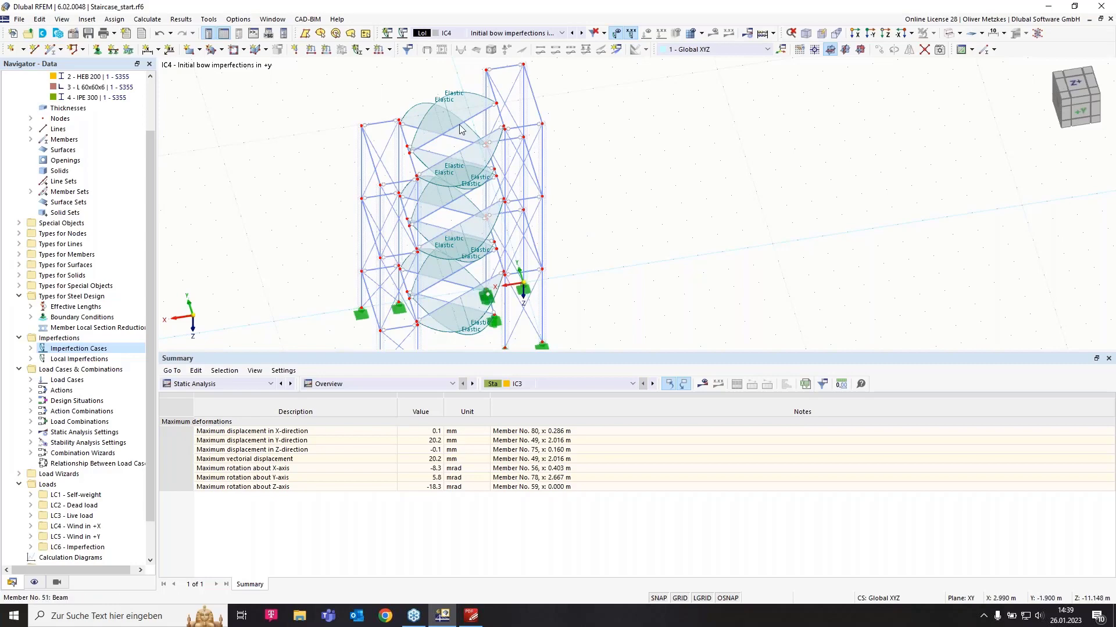
scroll(441, 118, up, 2)
ctrl+middle_drag(441, 119, 726, 195)
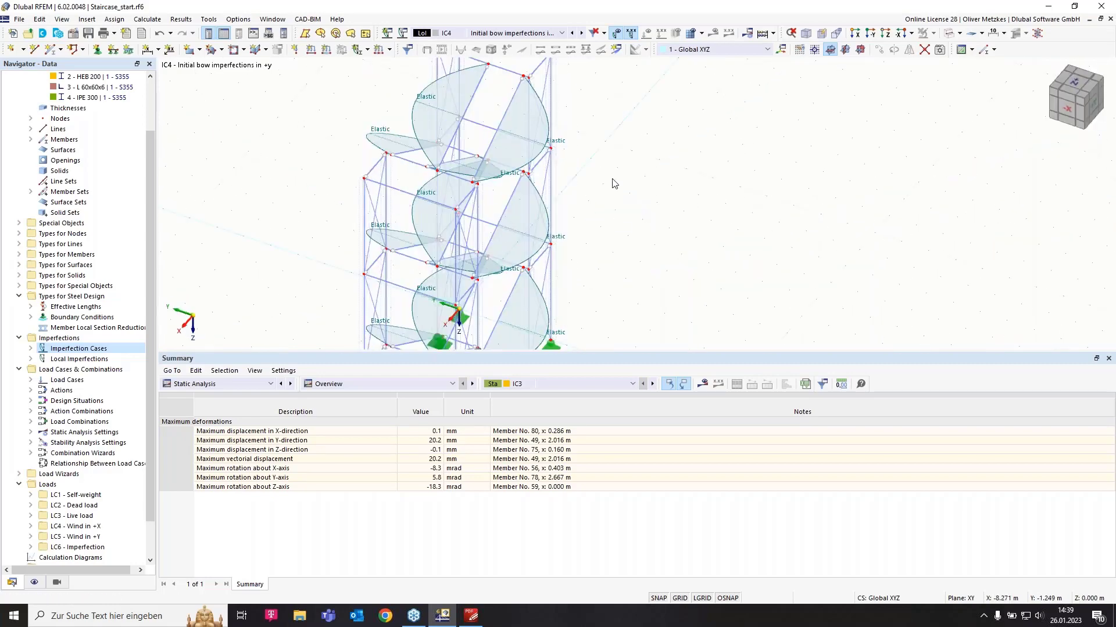
Copy imperfection case IC4 to a new case IC5 and rename it "Initial bow imperfections in -y".
click(402, 34)
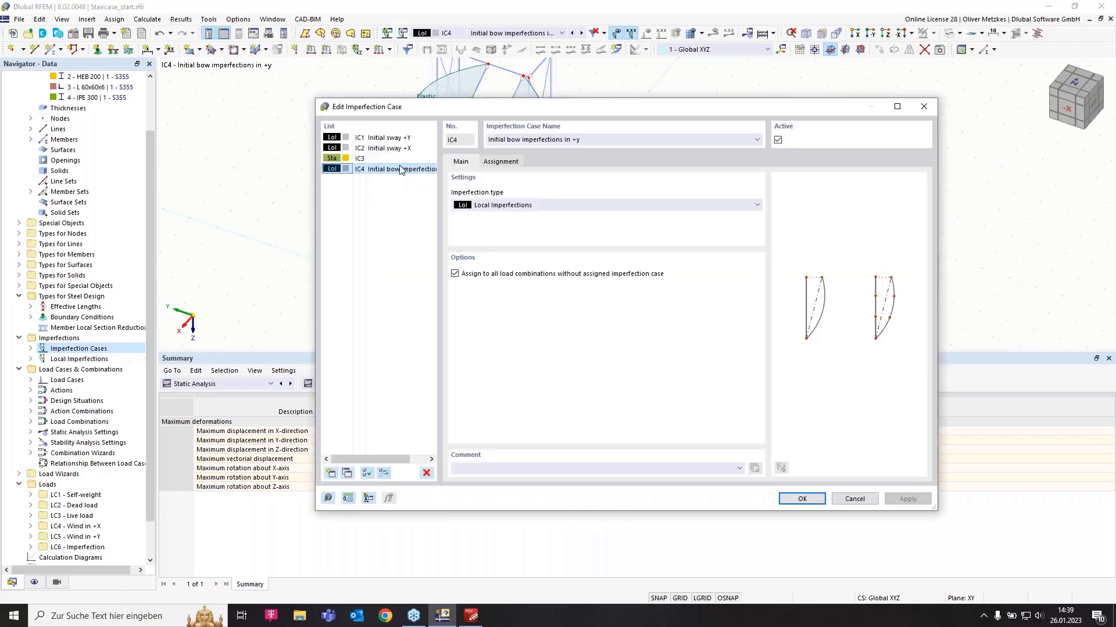
click(351, 473)
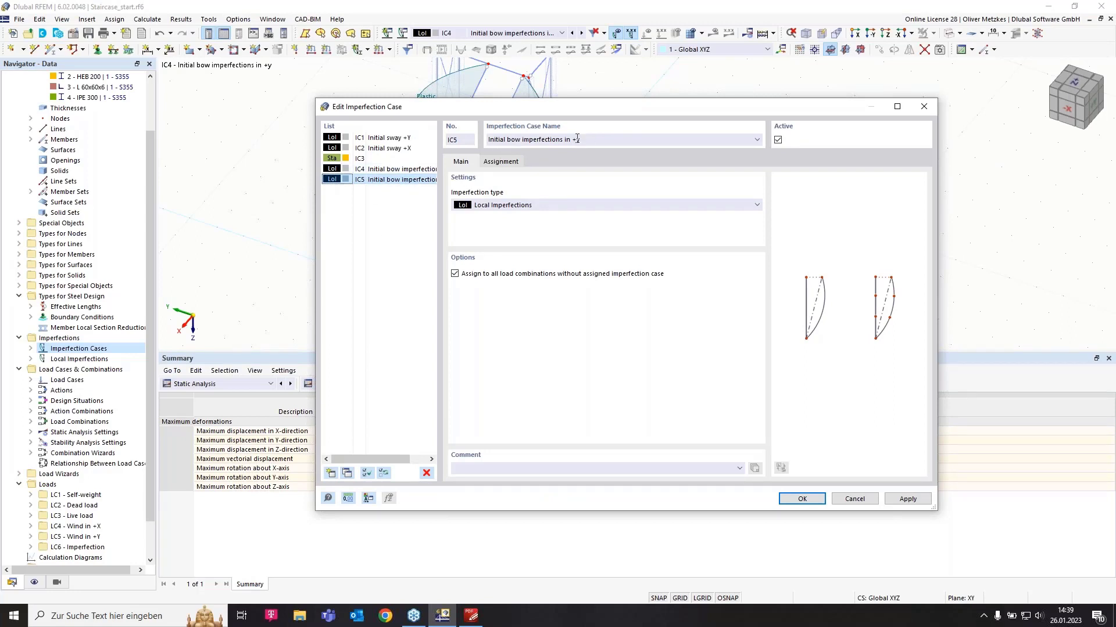
click(604, 140)
click(812, 501)
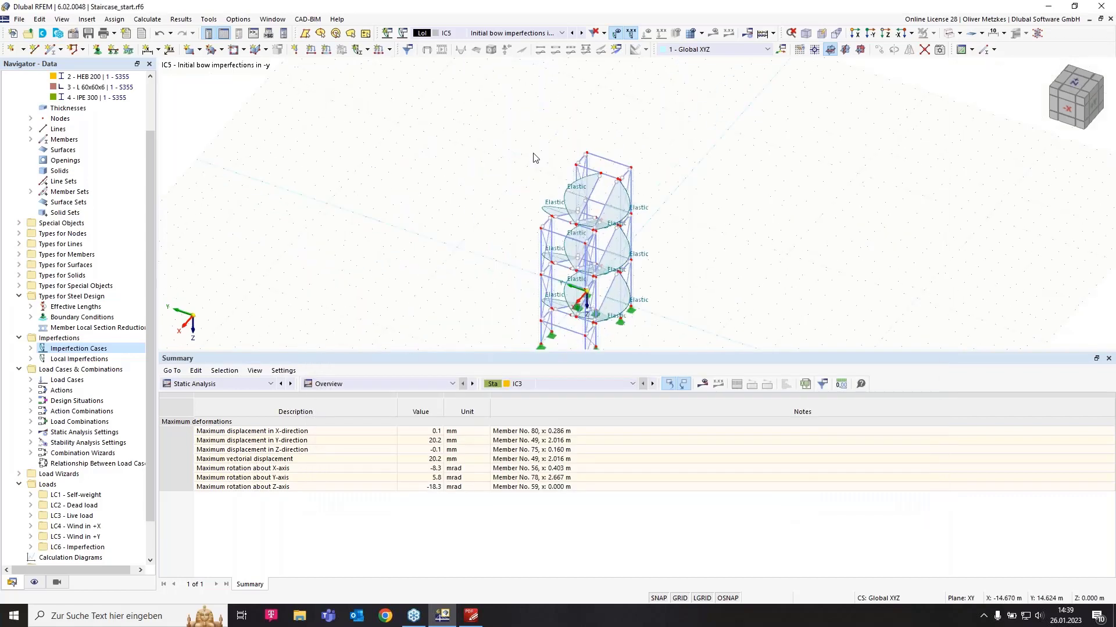
Change the direction of the IC5 member imperfection on members 48-59 to local -y.
right_click(641, 295)
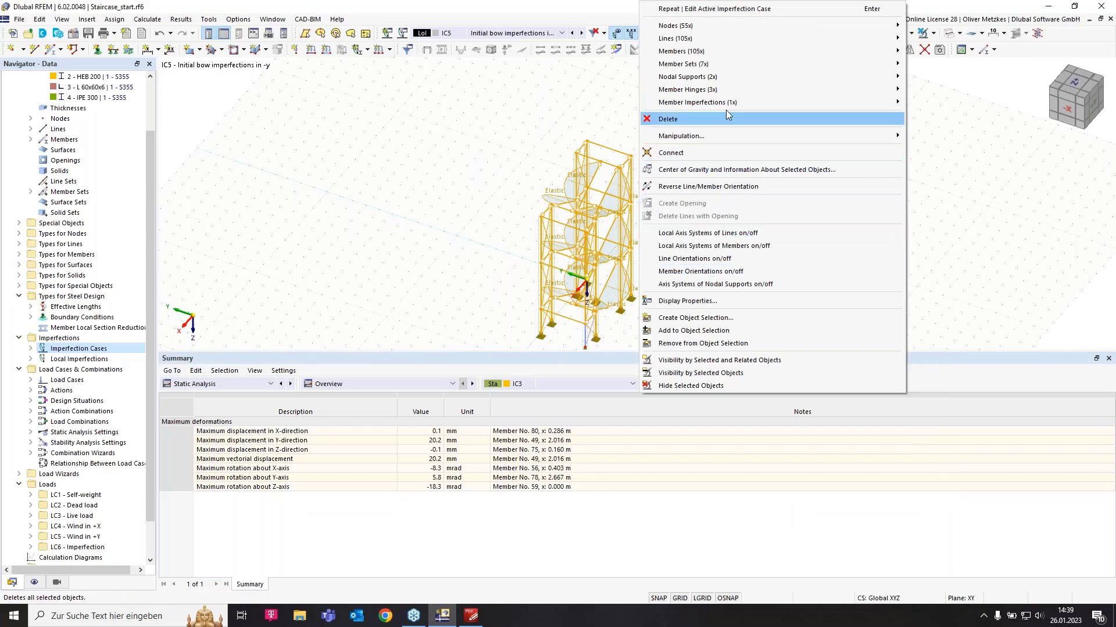
mouse_move(726, 97)
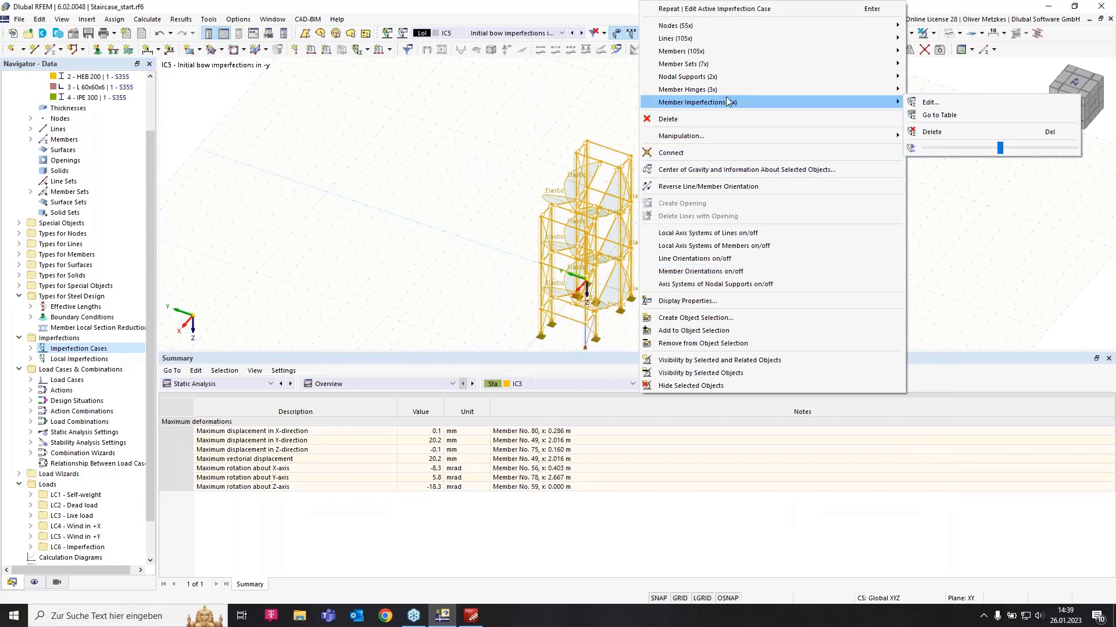
click(934, 104)
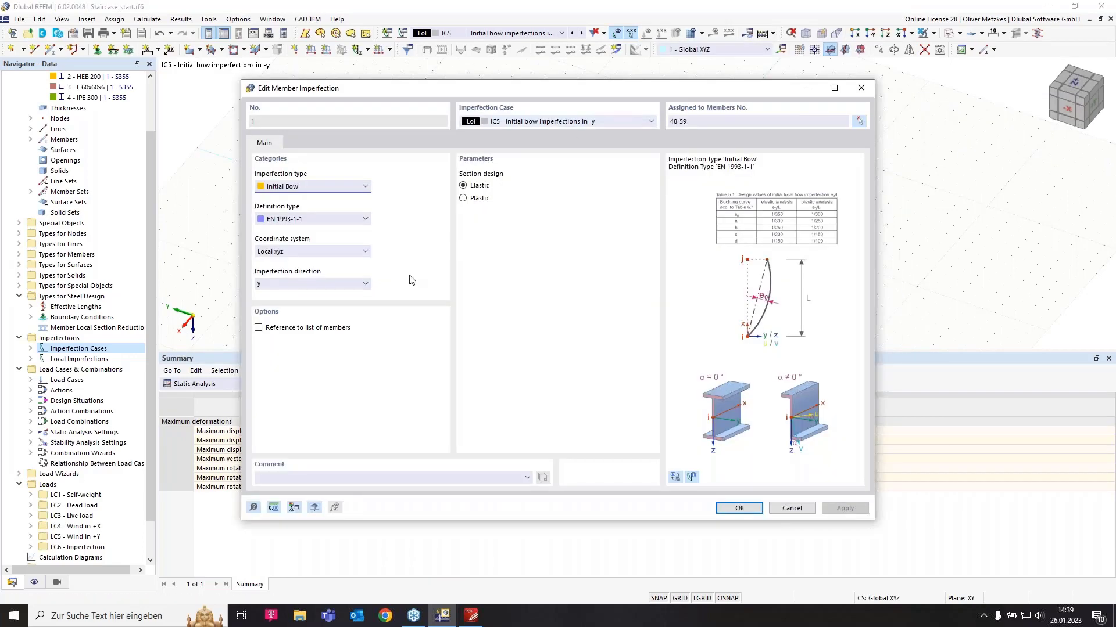
click(326, 282)
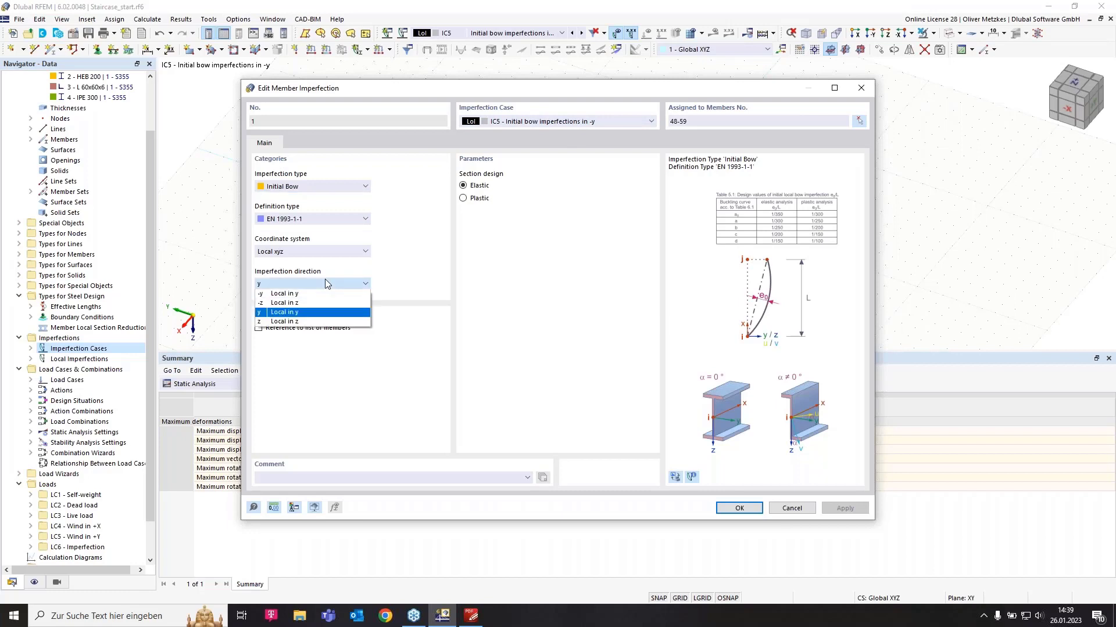
click(276, 296)
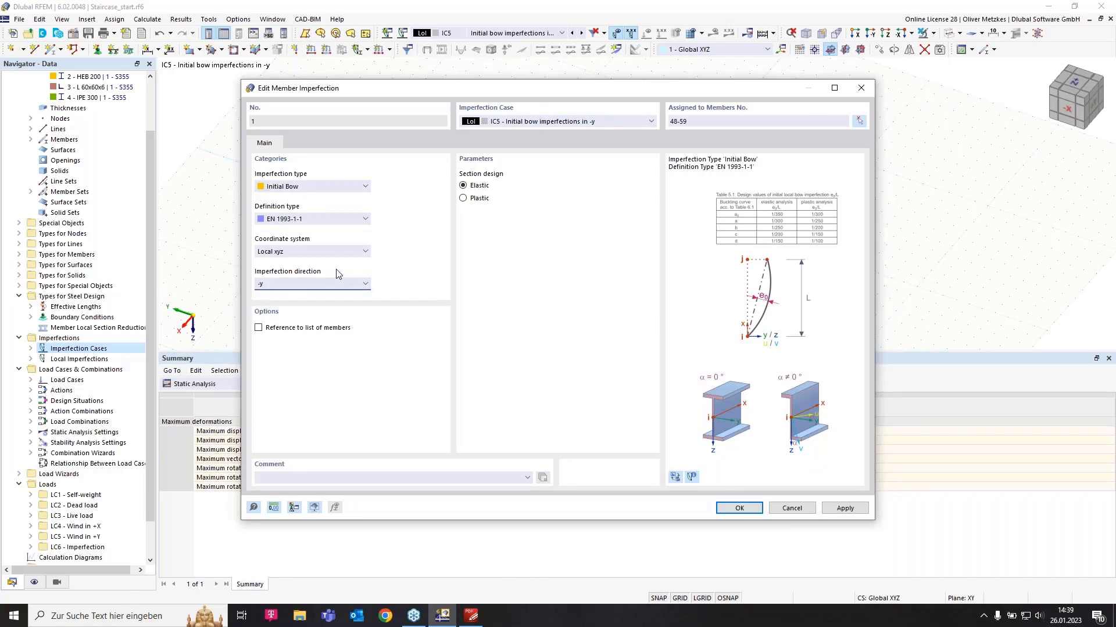
click(738, 508)
middle_drag(738, 210, 614, 207)
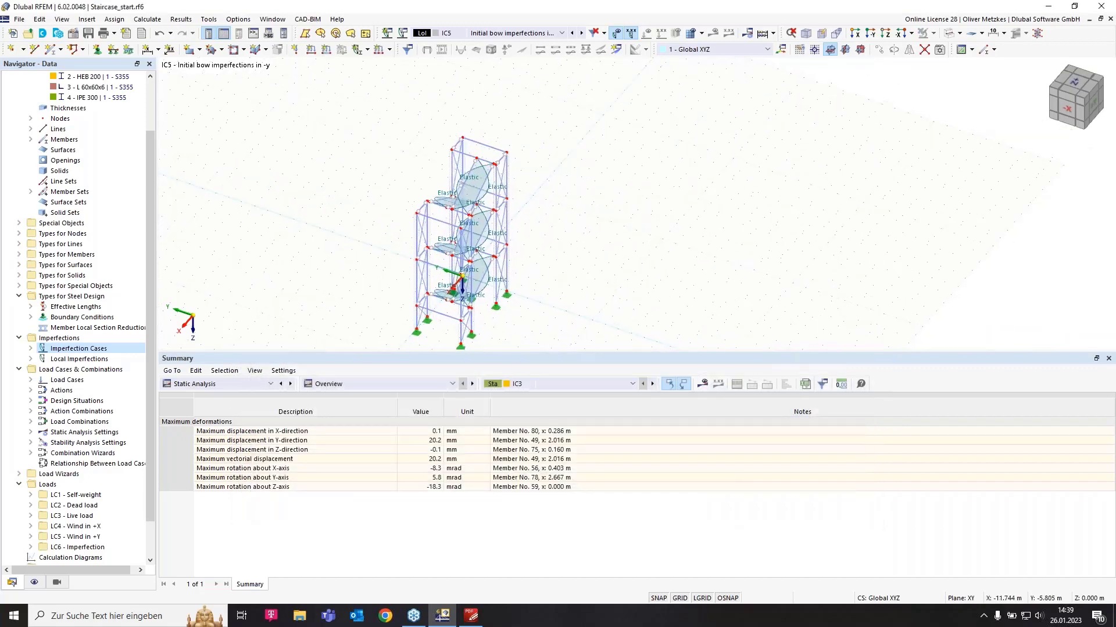
Create a new imperfection case IC6 with the type Group of Imperfection Cases.
click(403, 33)
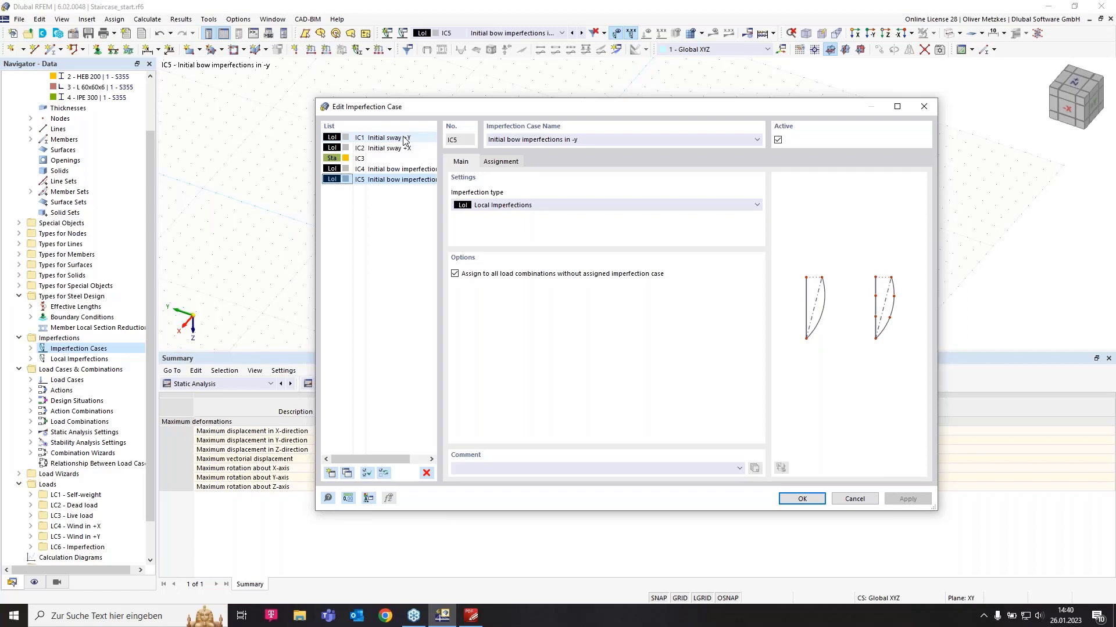
click(330, 473)
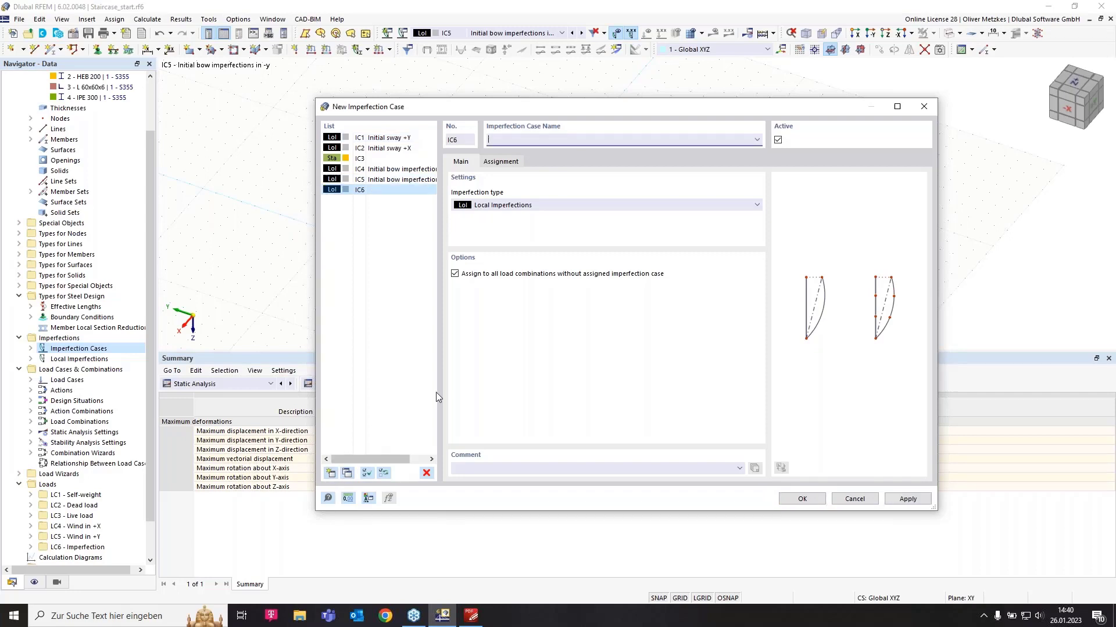
click(502, 204)
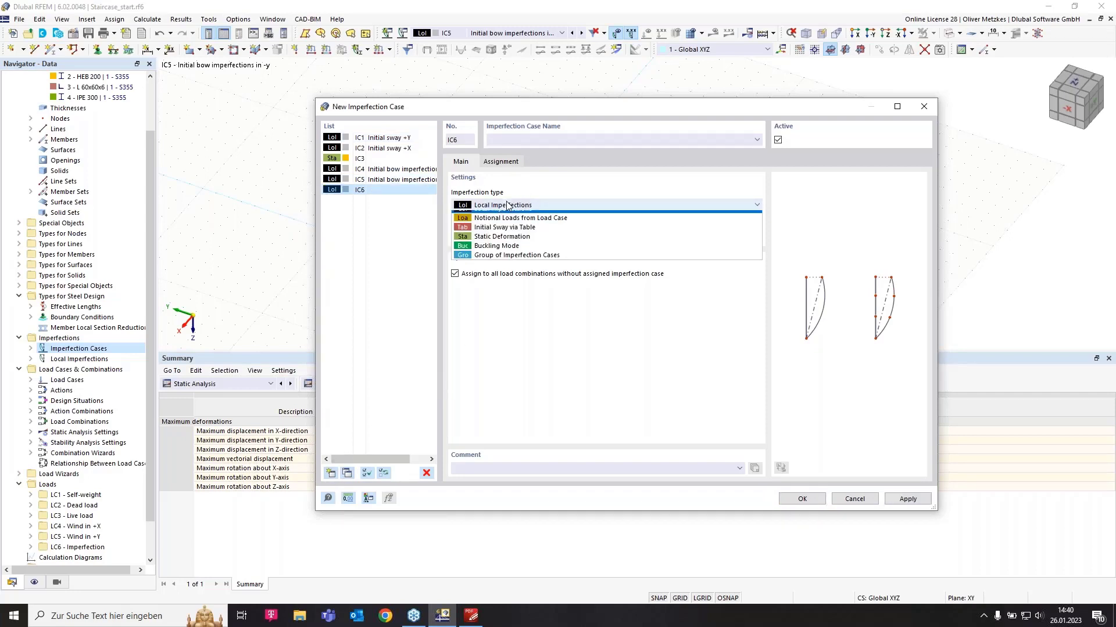
click(515, 261)
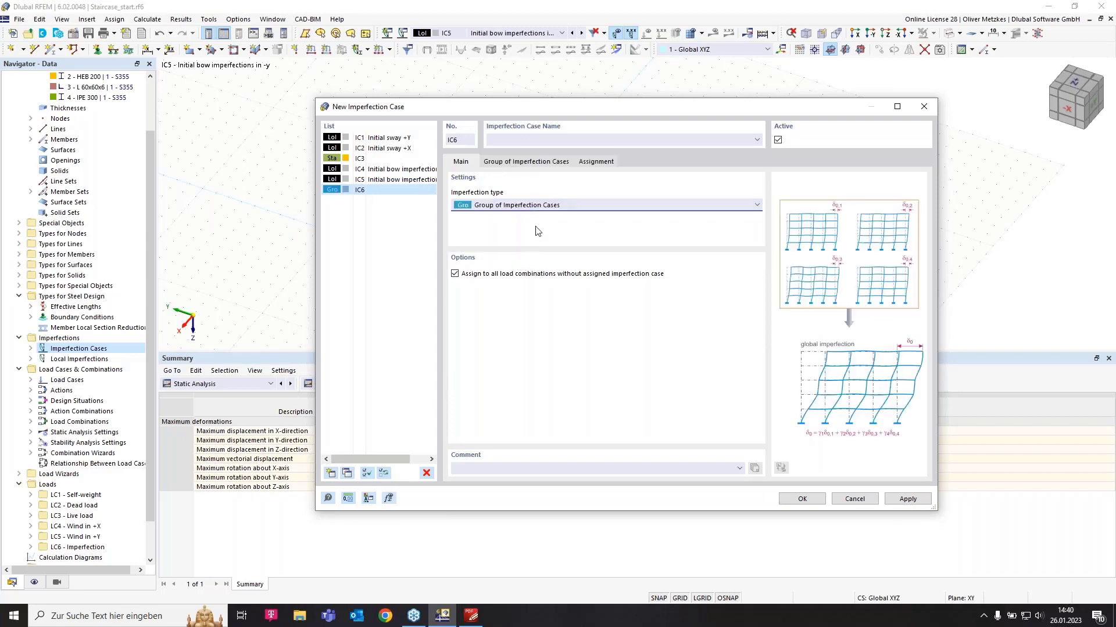
Enter IC1 - Initial sway +Y as the first item of imperfection group IC6, with the operator "and".
click(548, 166)
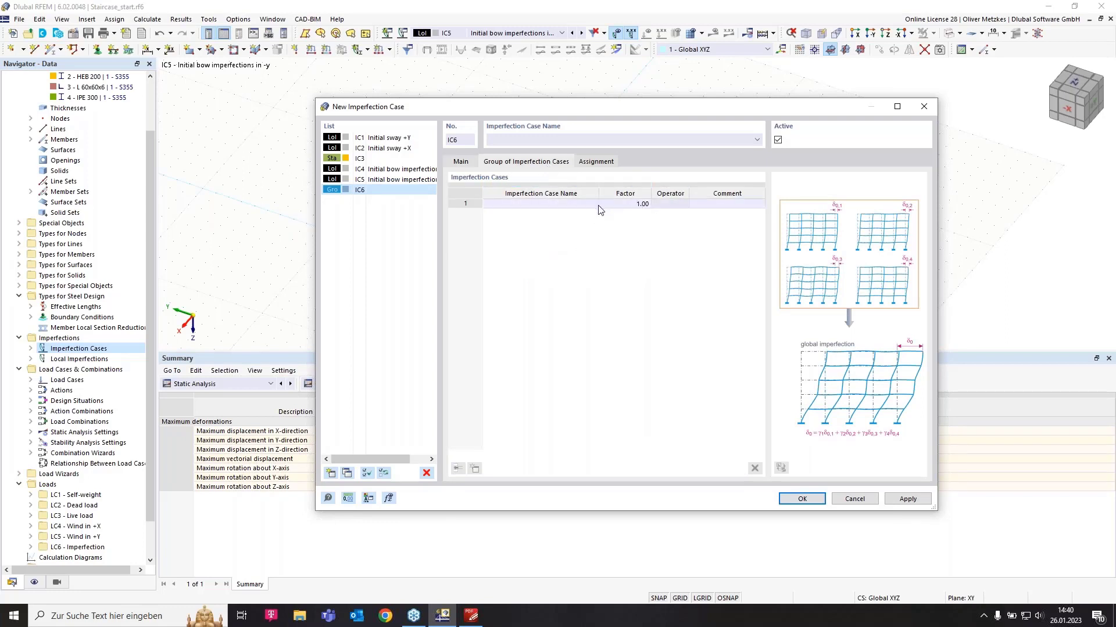
click(571, 204)
click(571, 204)
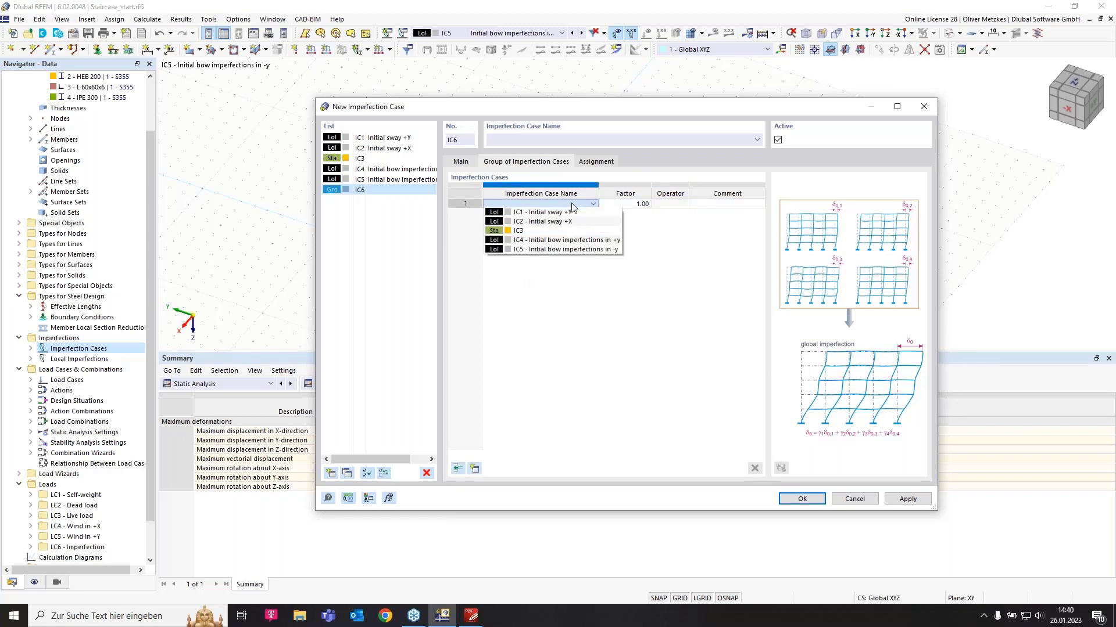
click(579, 213)
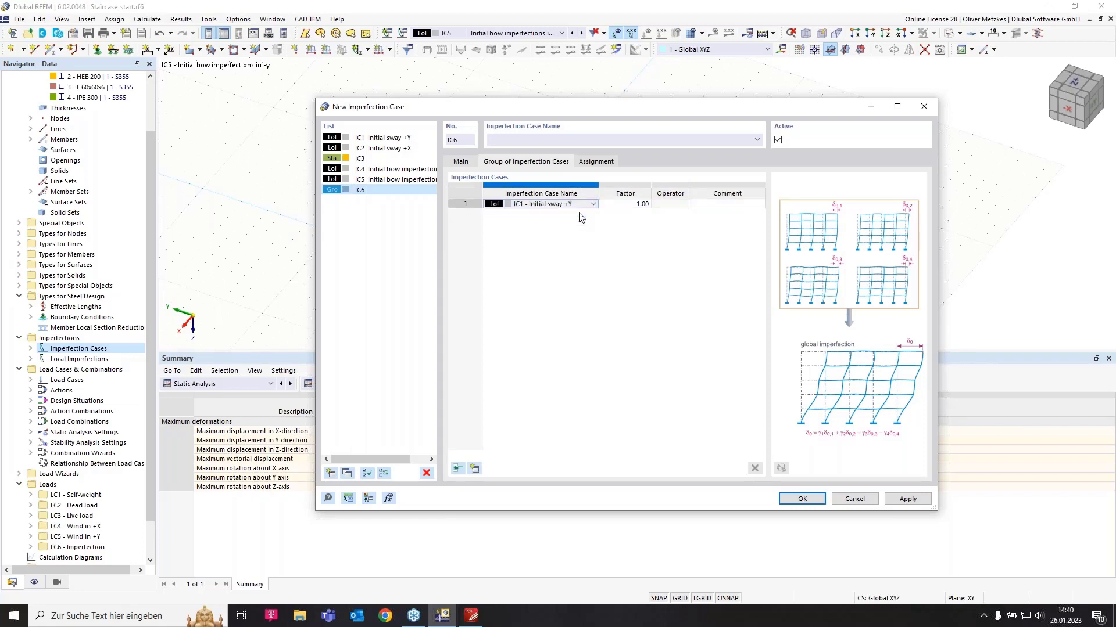
click(476, 470)
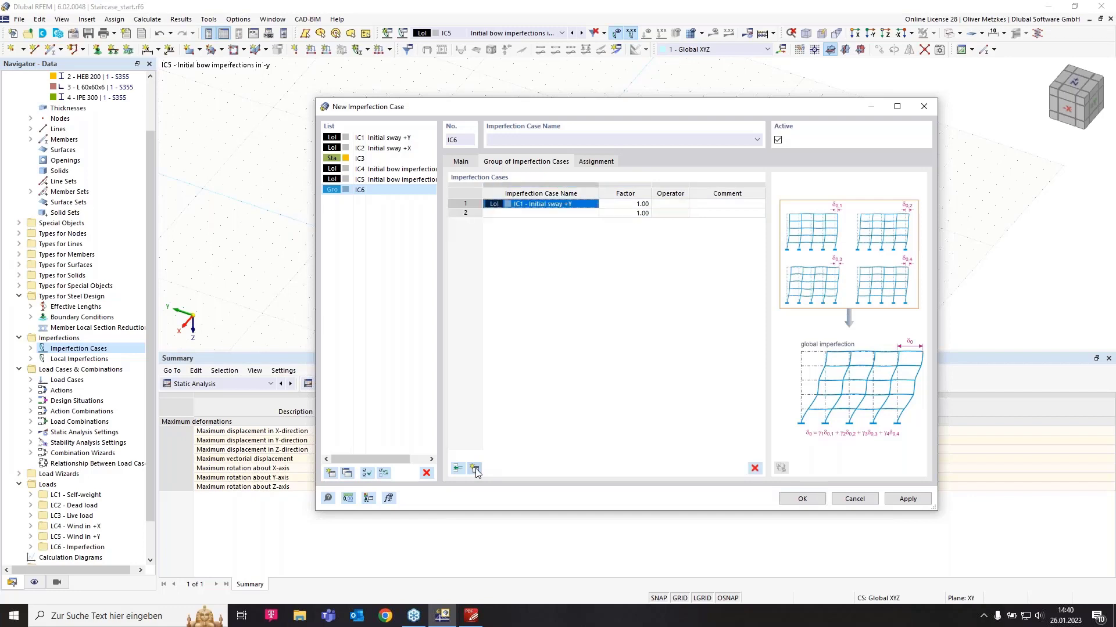
click(685, 206)
click(683, 205)
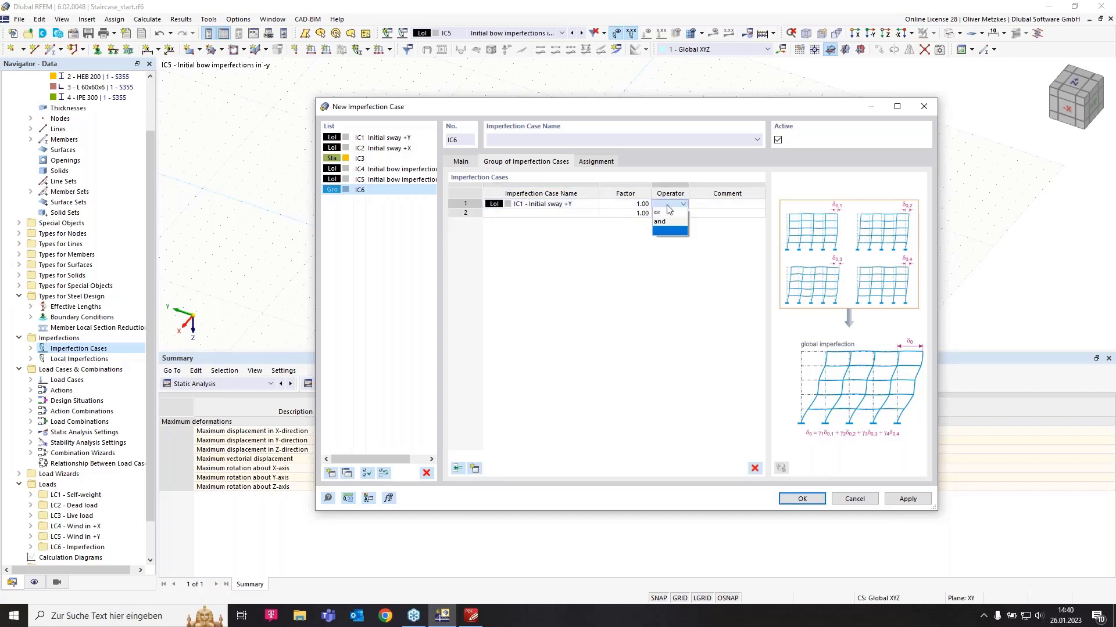
click(668, 222)
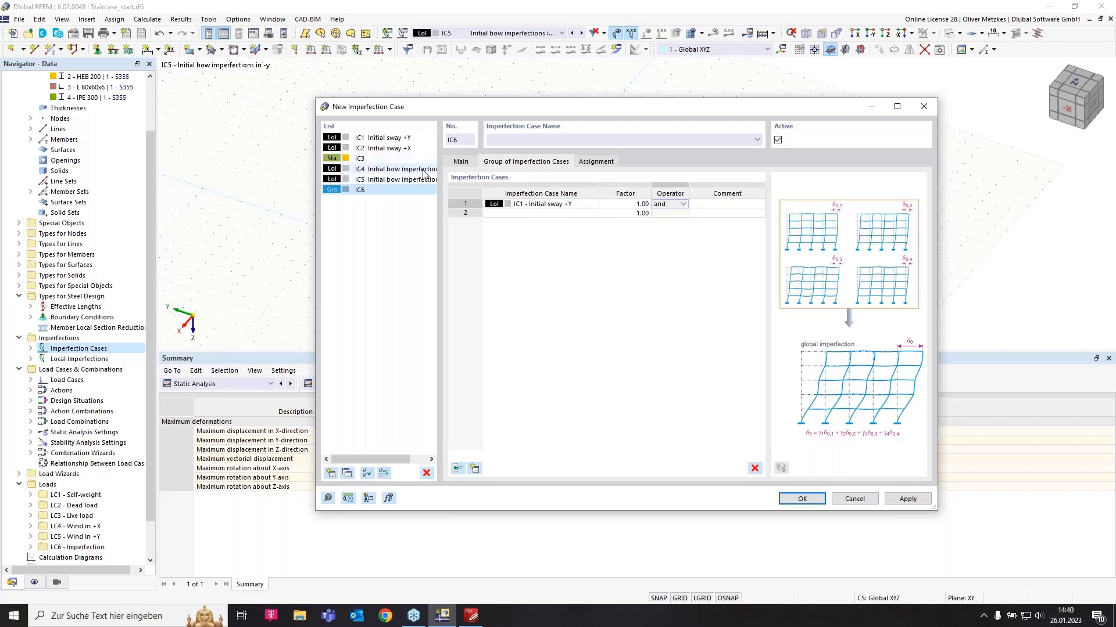
Add IC4 and IC5 to group IC6 as alternatives linked by "or", and check the two resulting sub-cases.
click(559, 213)
click(593, 213)
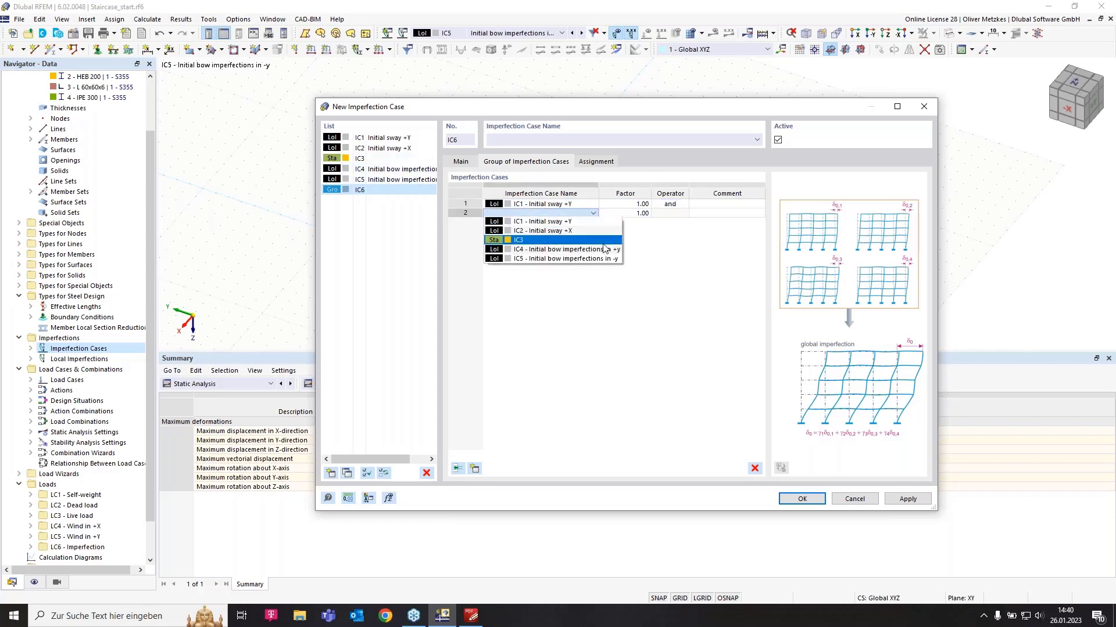
click(605, 249)
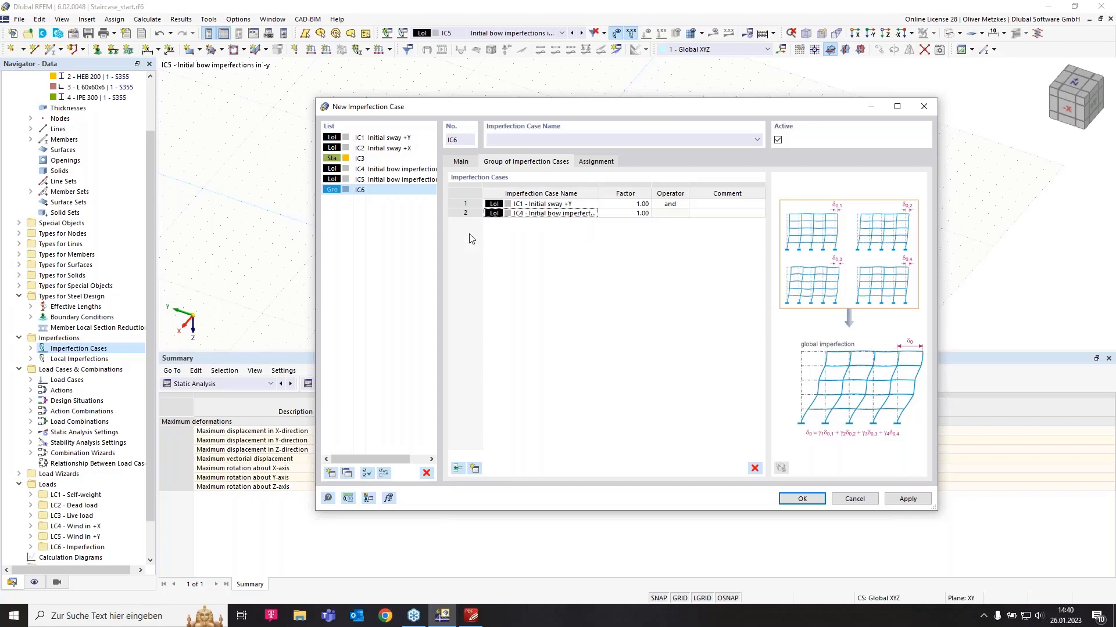
click(476, 470)
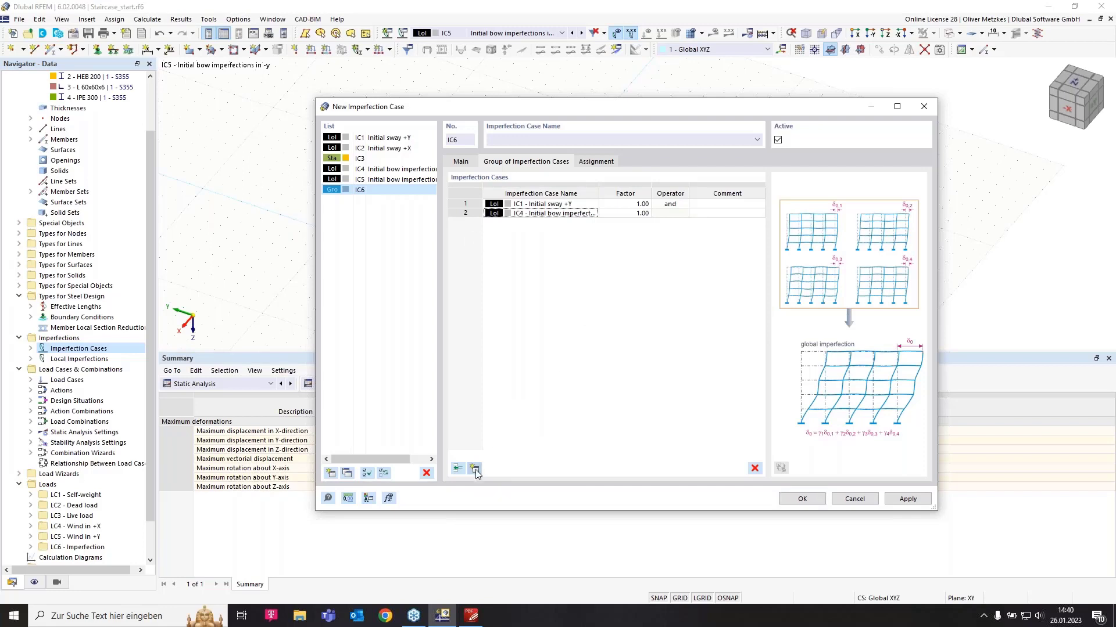
click(681, 214)
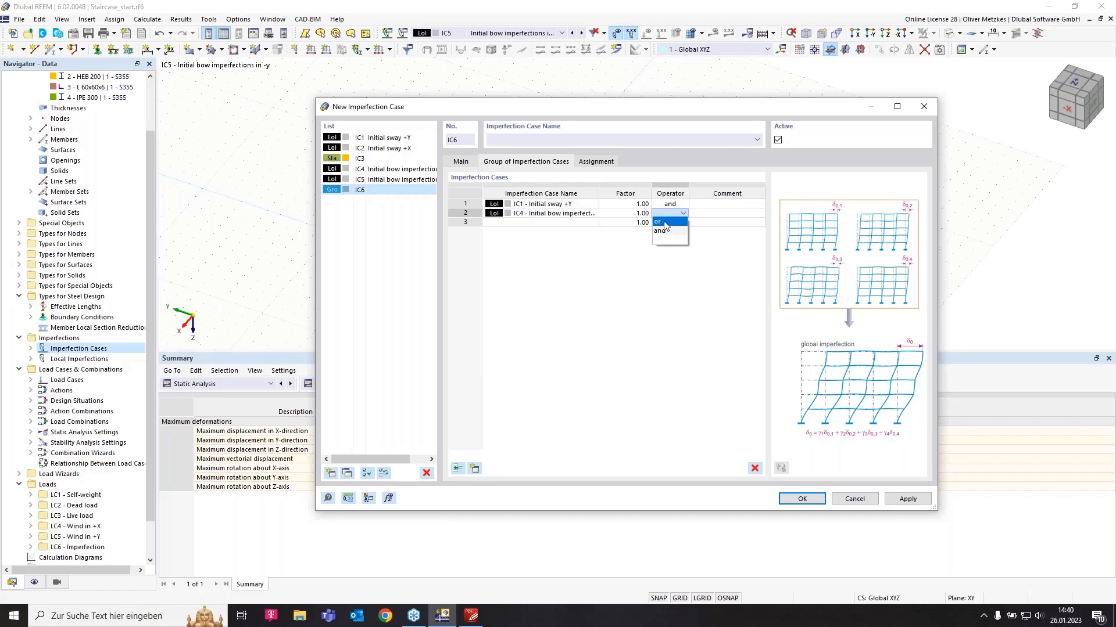
click(662, 222)
click(585, 223)
click(585, 224)
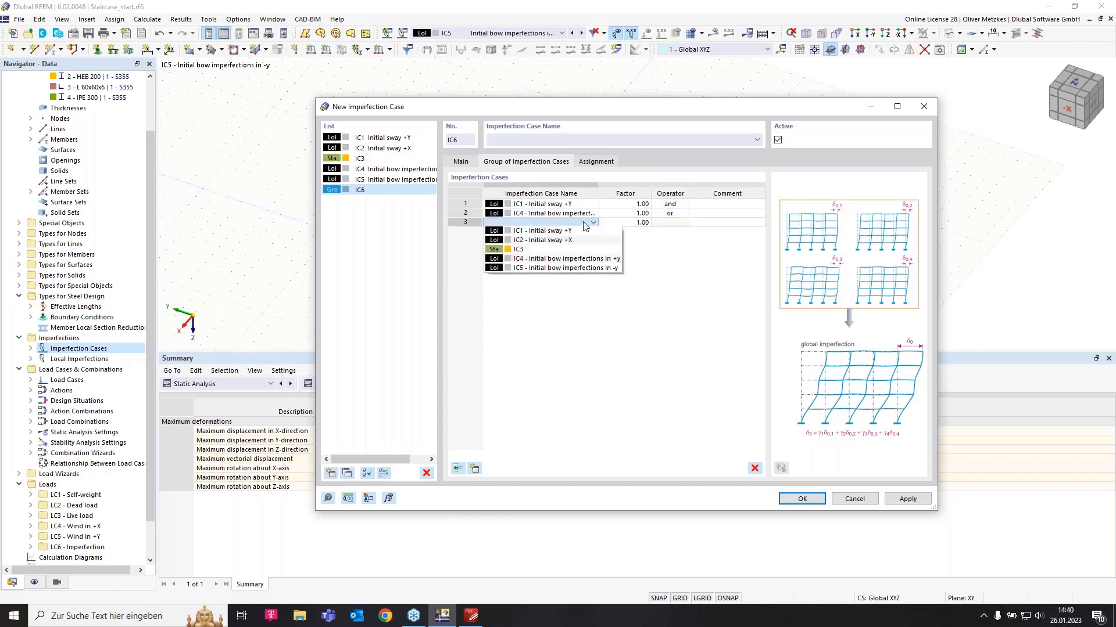
click(596, 269)
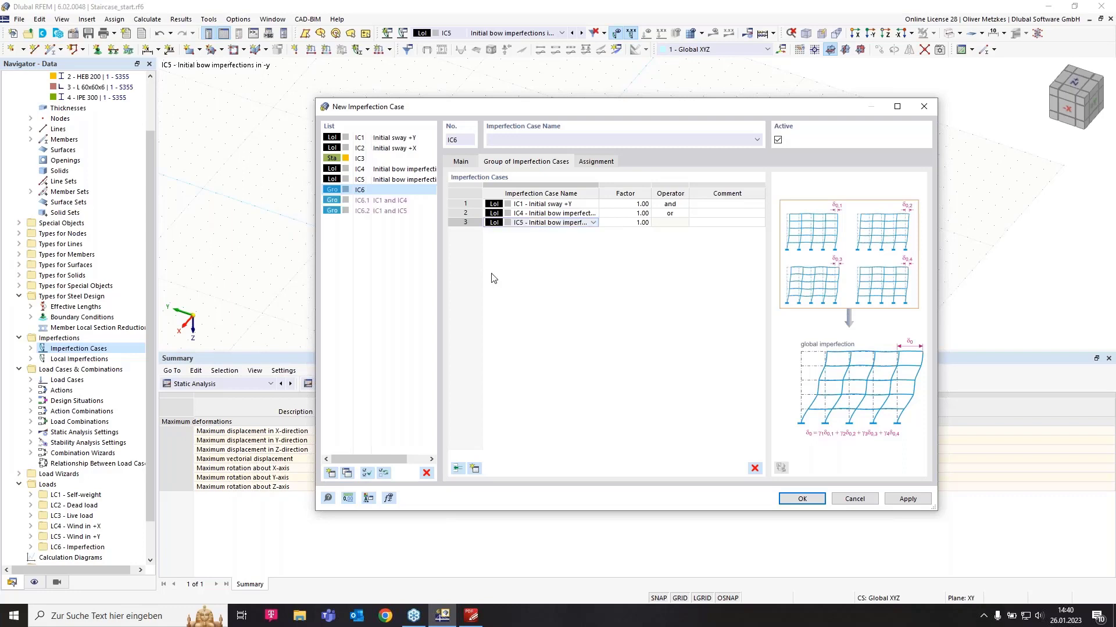
click(382, 202)
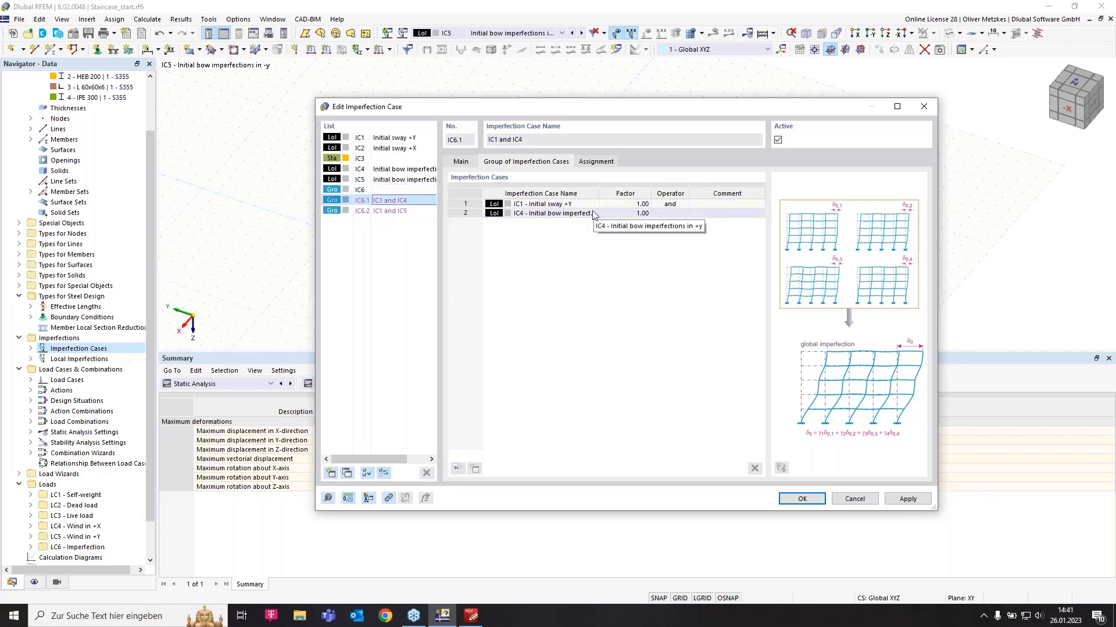
key(Down)
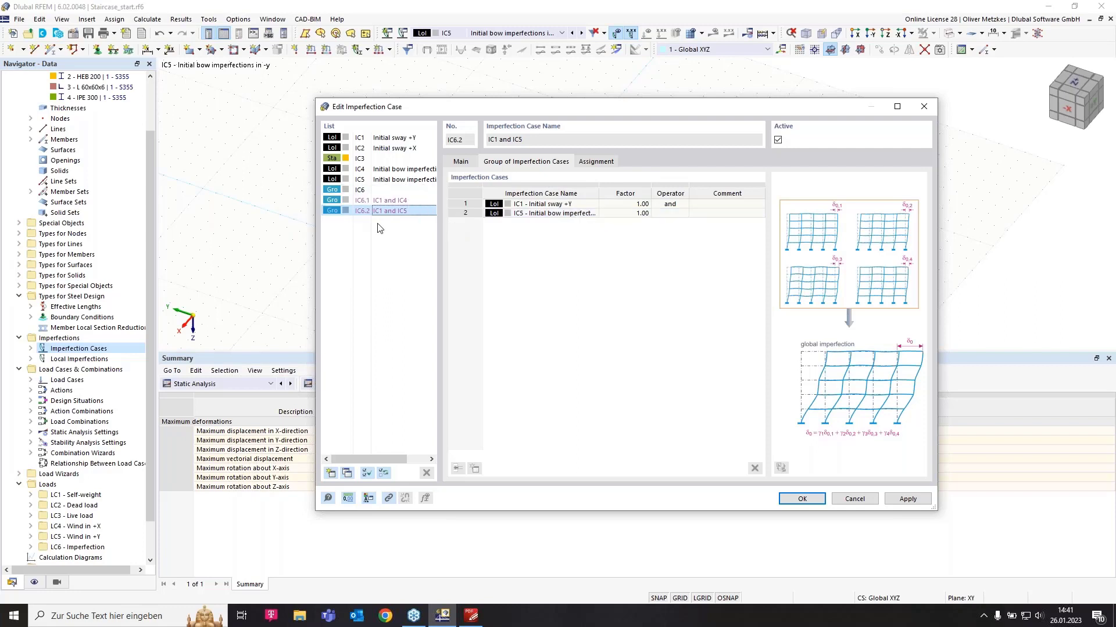
Copy group IC6 to a new case IC7 and replace its first item with IC2 - Initial sway +X.
click(361, 190)
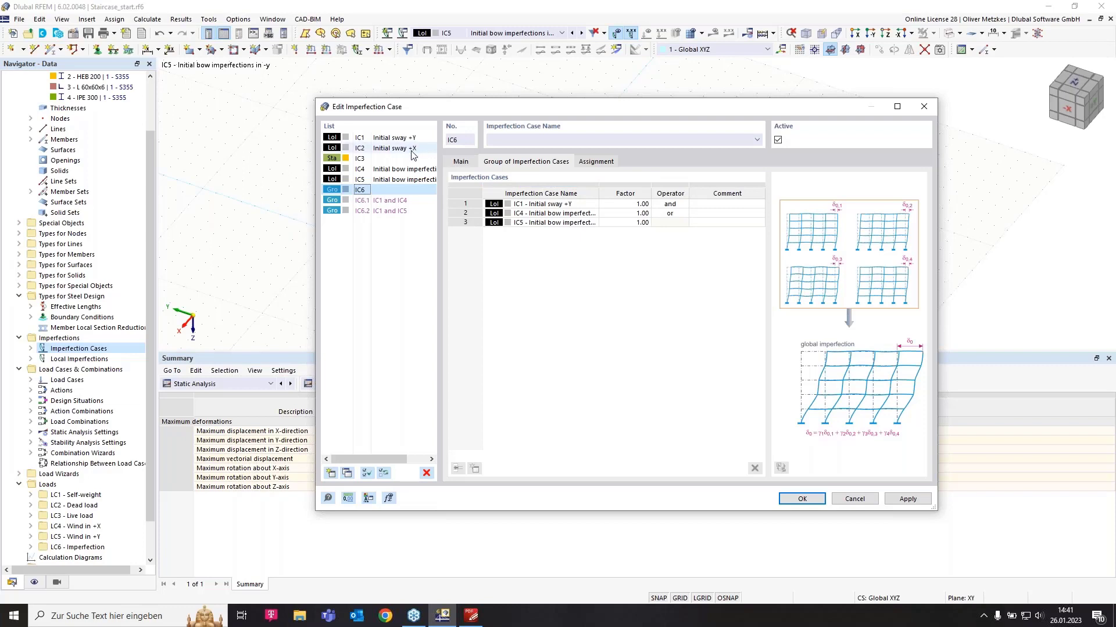
click(346, 473)
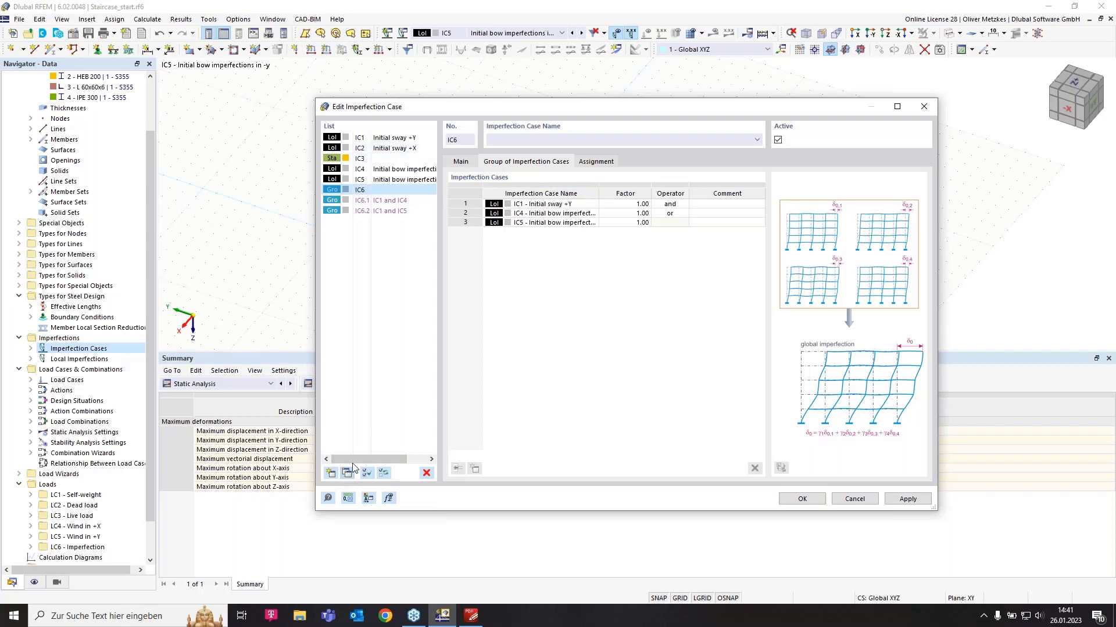
click(540, 204)
click(593, 204)
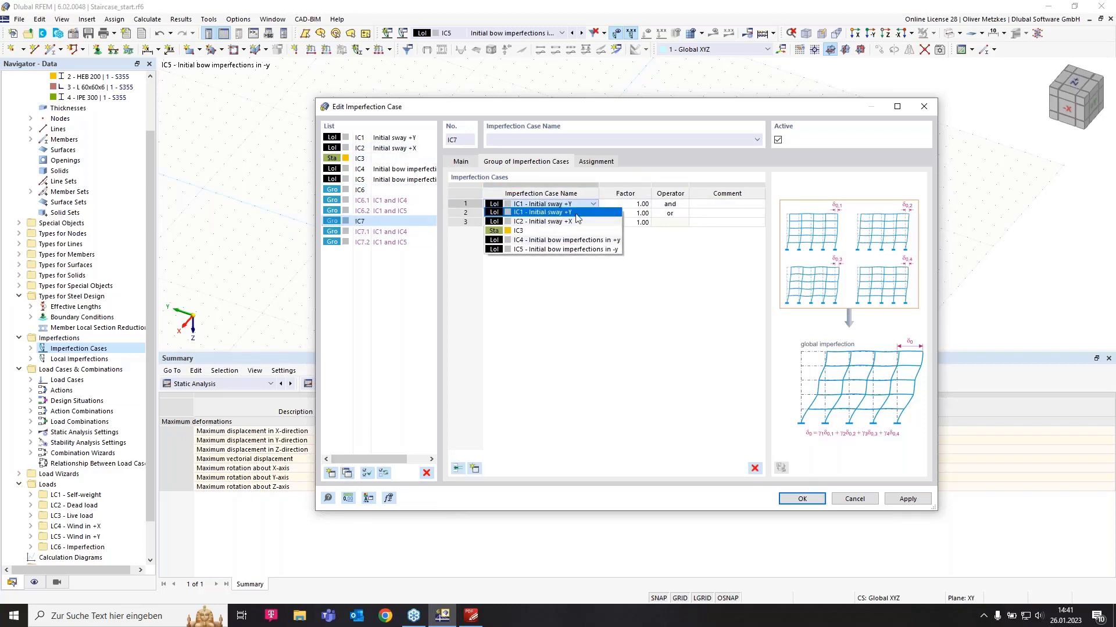
click(543, 222)
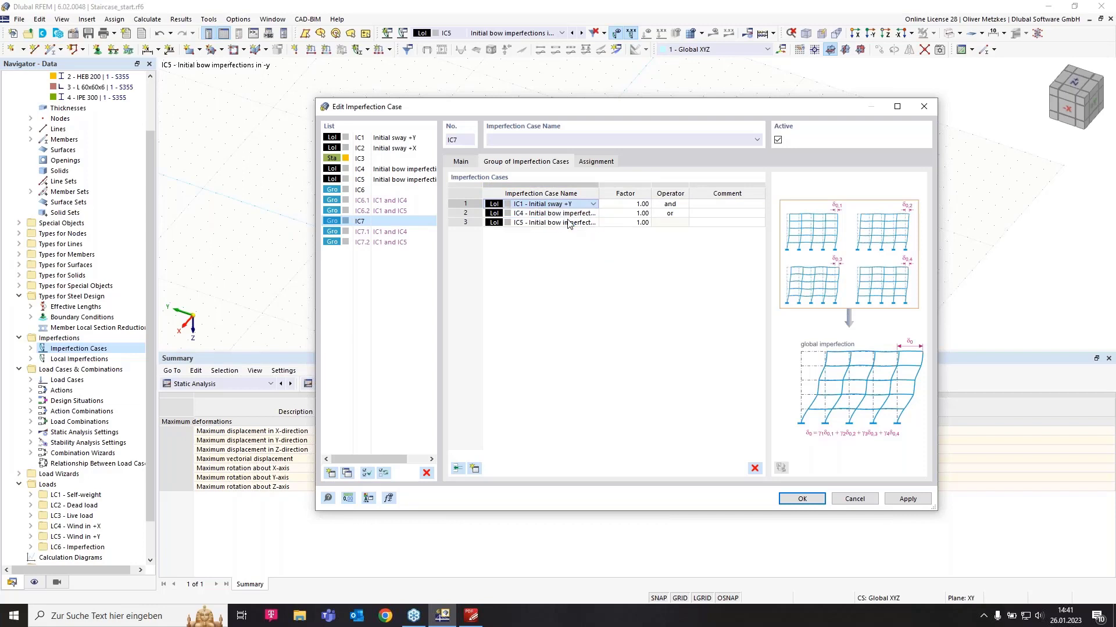
click(401, 243)
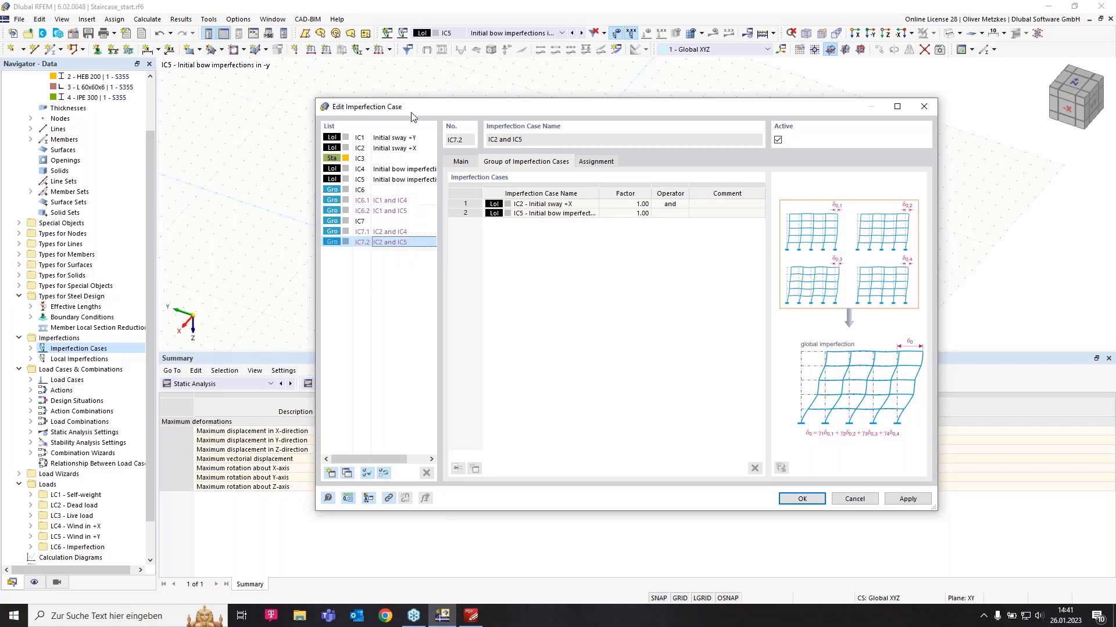
Deactivate the individual imperfection cases IC1 to IC5 and save the changes, accepting deletion of the IC3 results.
click(379, 179)
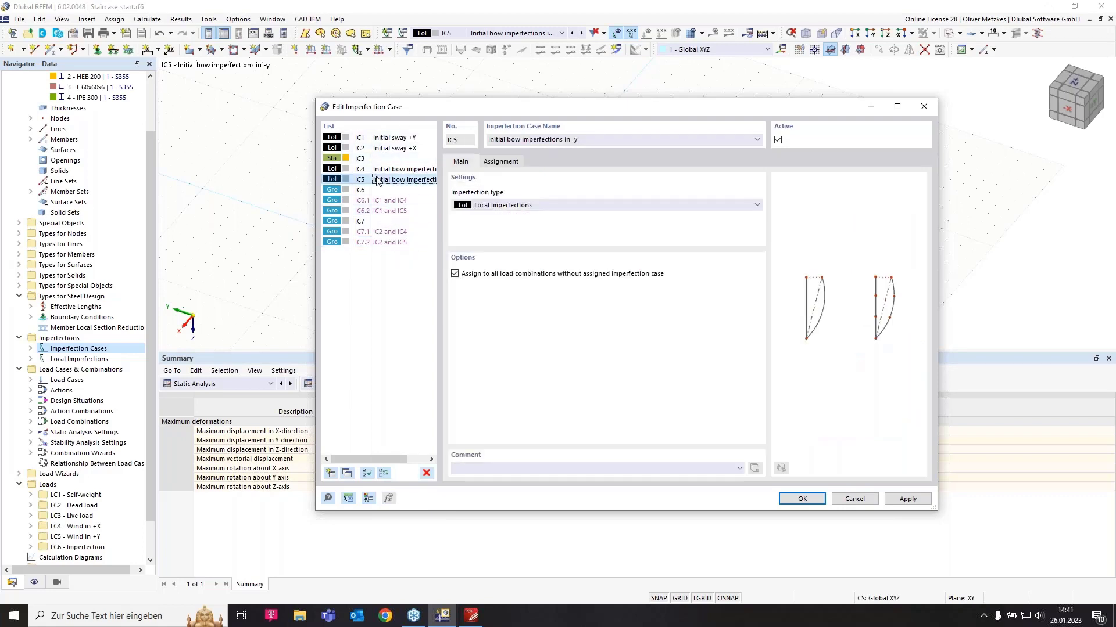
shift+click(380, 139)
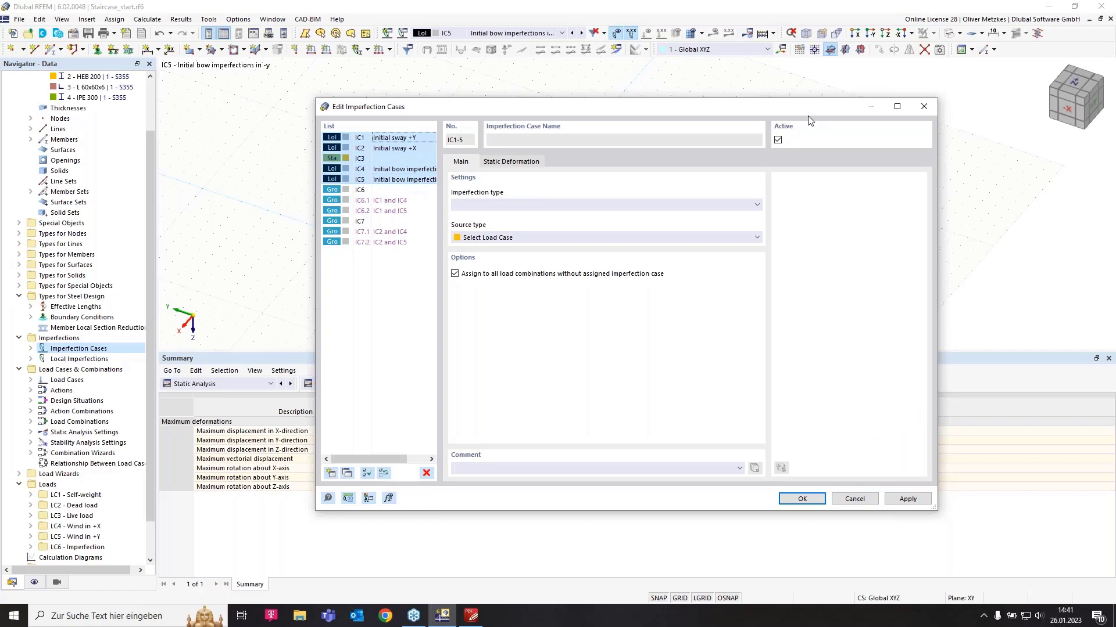
click(778, 141)
click(817, 498)
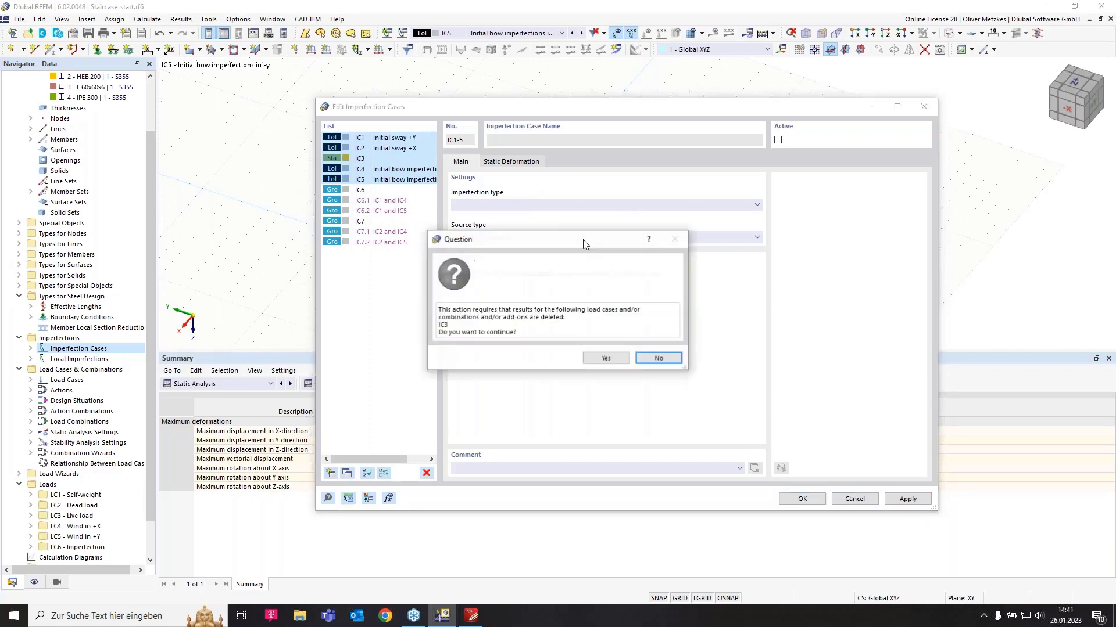
click(605, 362)
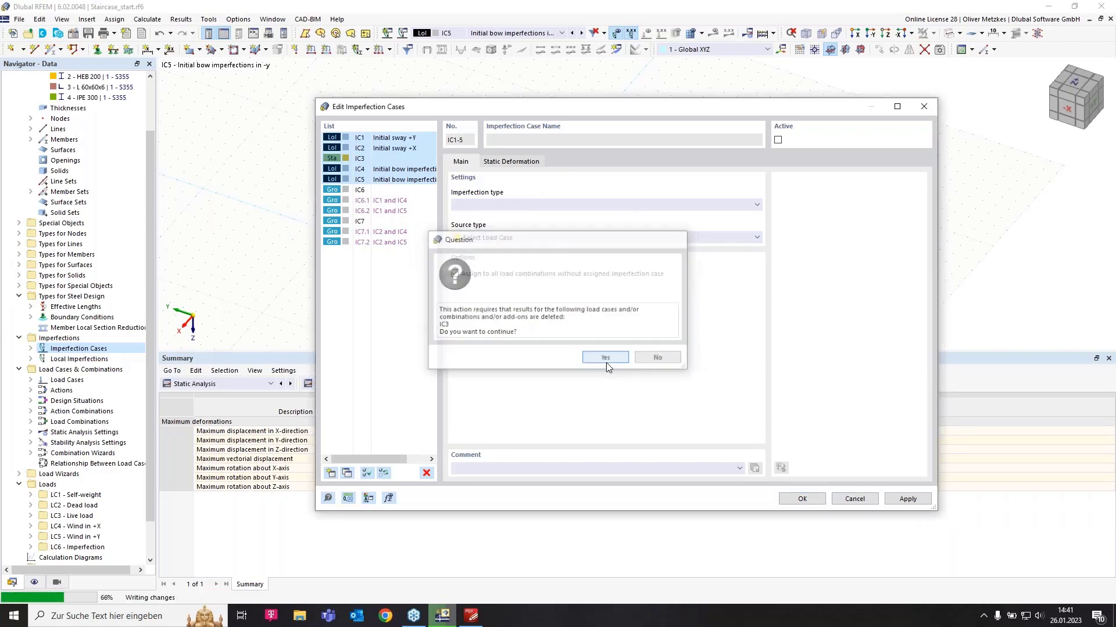
Assign combination wizard 2 with second-order analysis SA2 to design situation DS1 and review its imperfection case options.
click(482, 34)
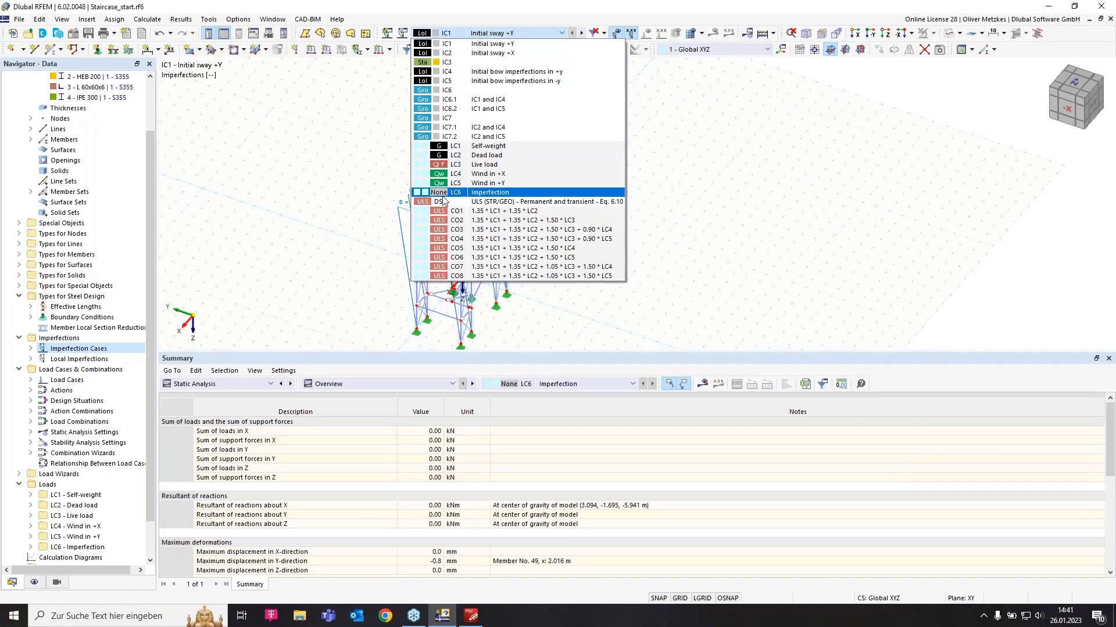
click(518, 202)
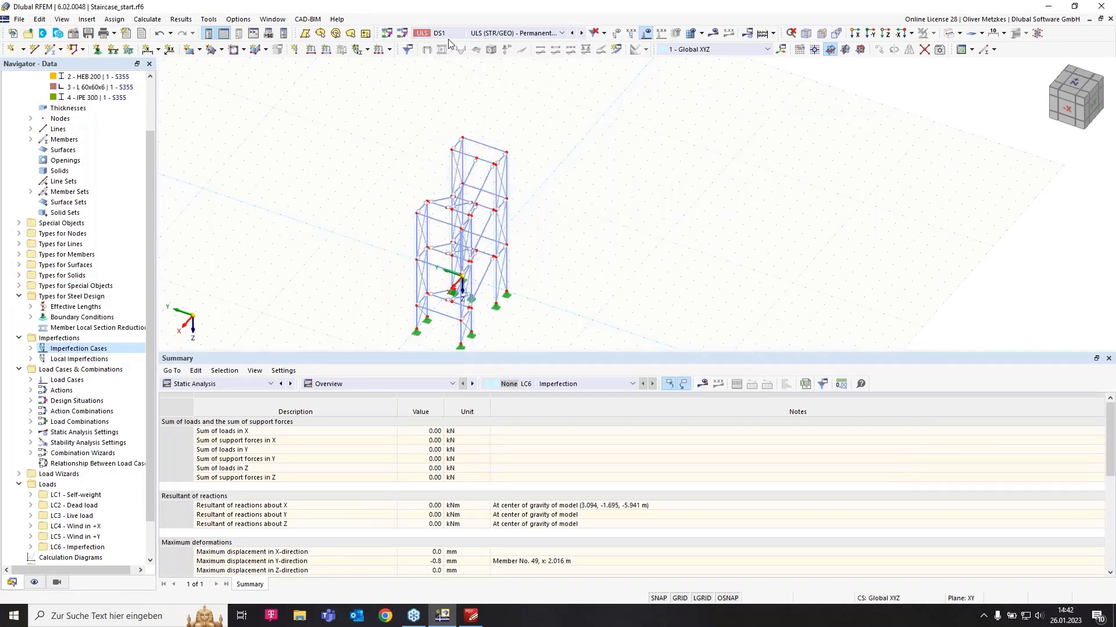
click(403, 33)
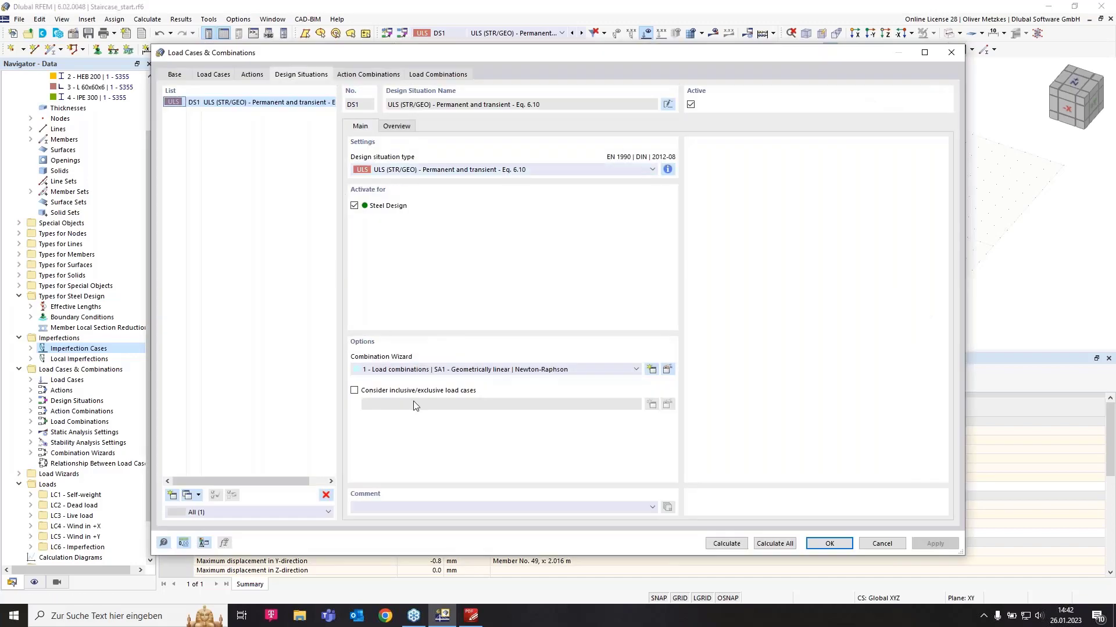
click(416, 370)
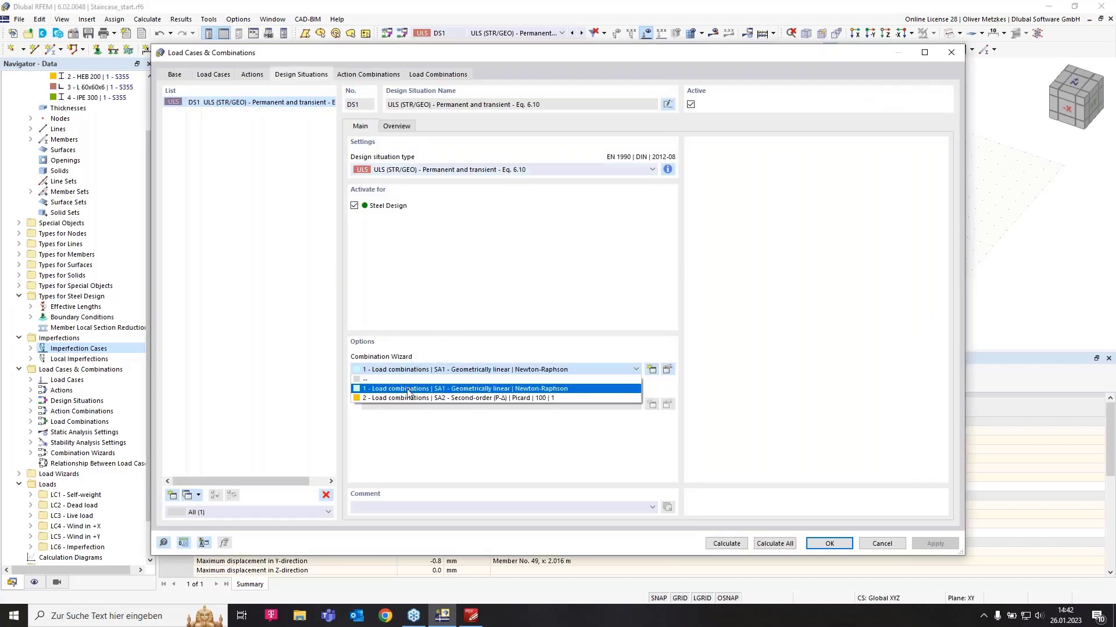
click(465, 399)
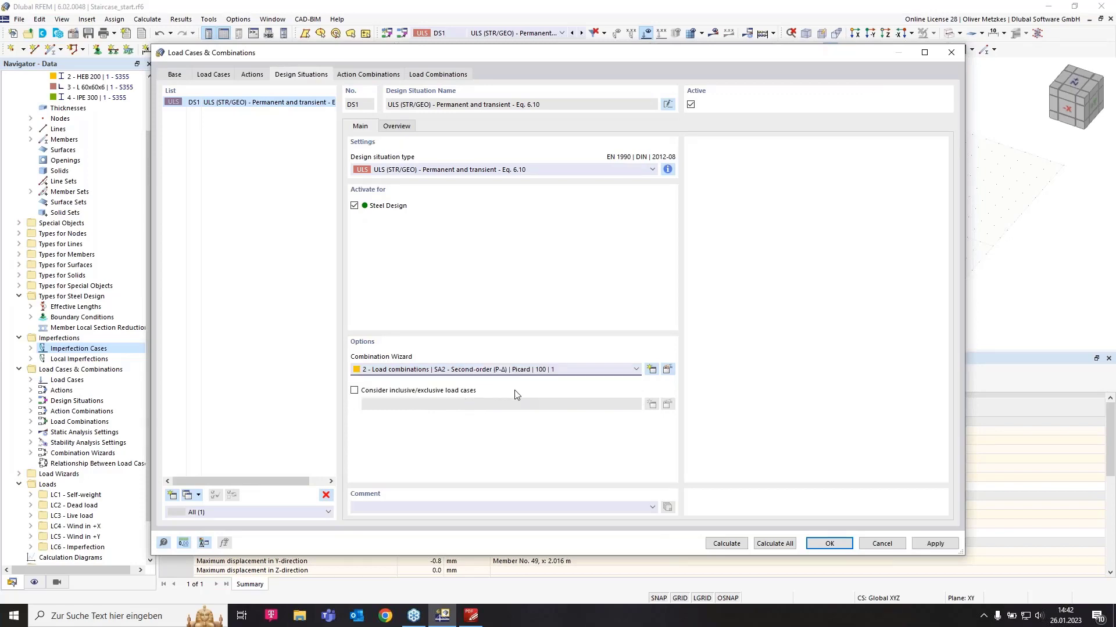
click(667, 370)
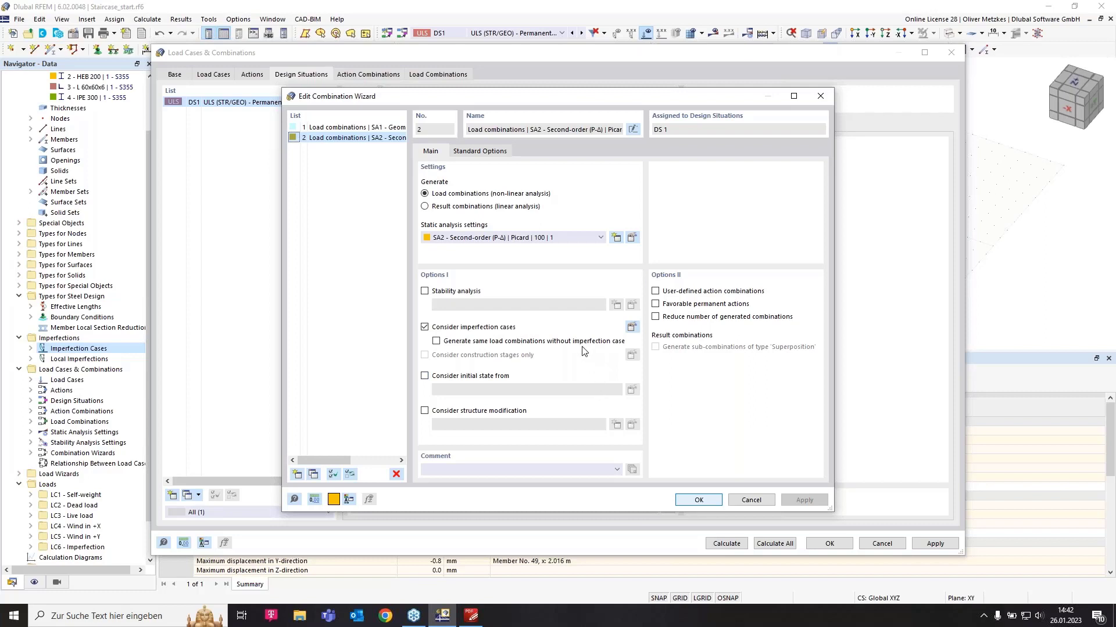
click(699, 500)
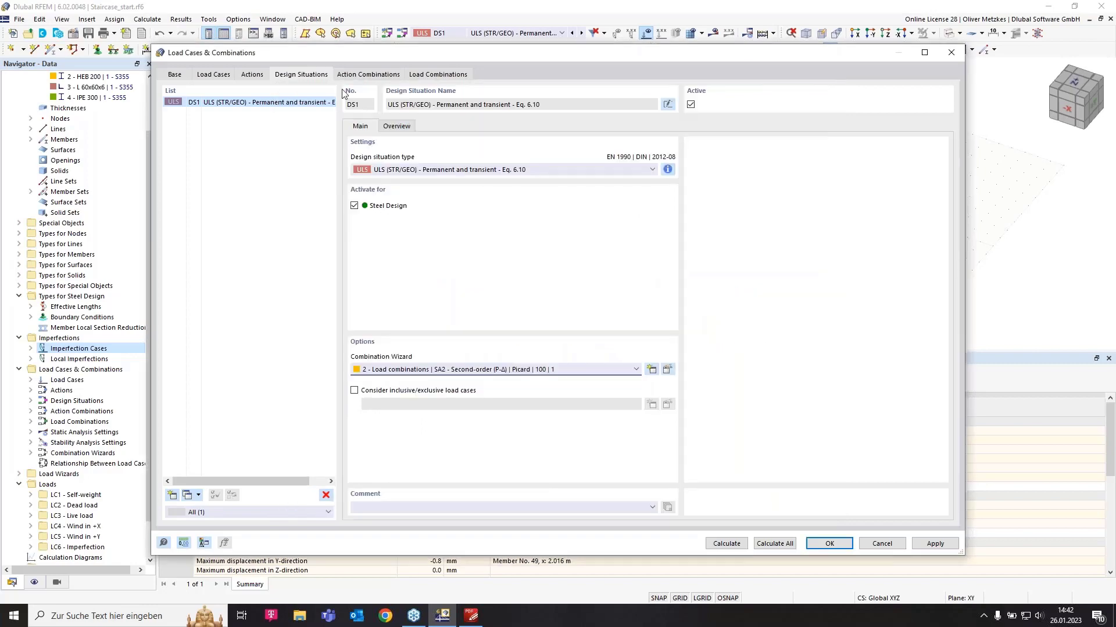
Generate the action and load combinations, and check which imperfection case is assigned to each of CO1 to CO4.
click(361, 75)
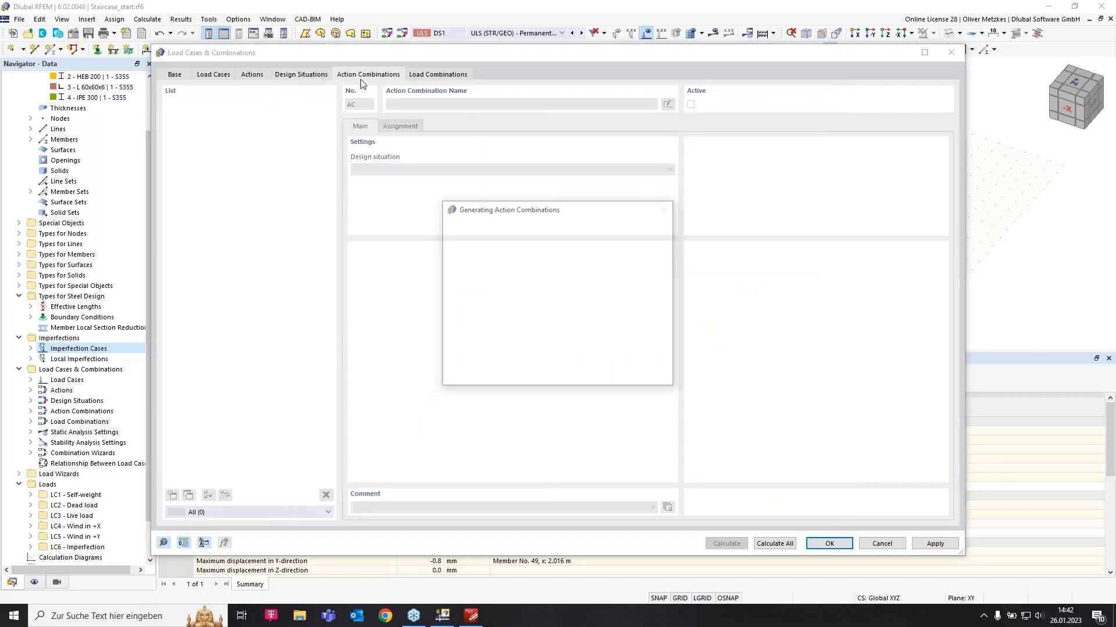
click(455, 76)
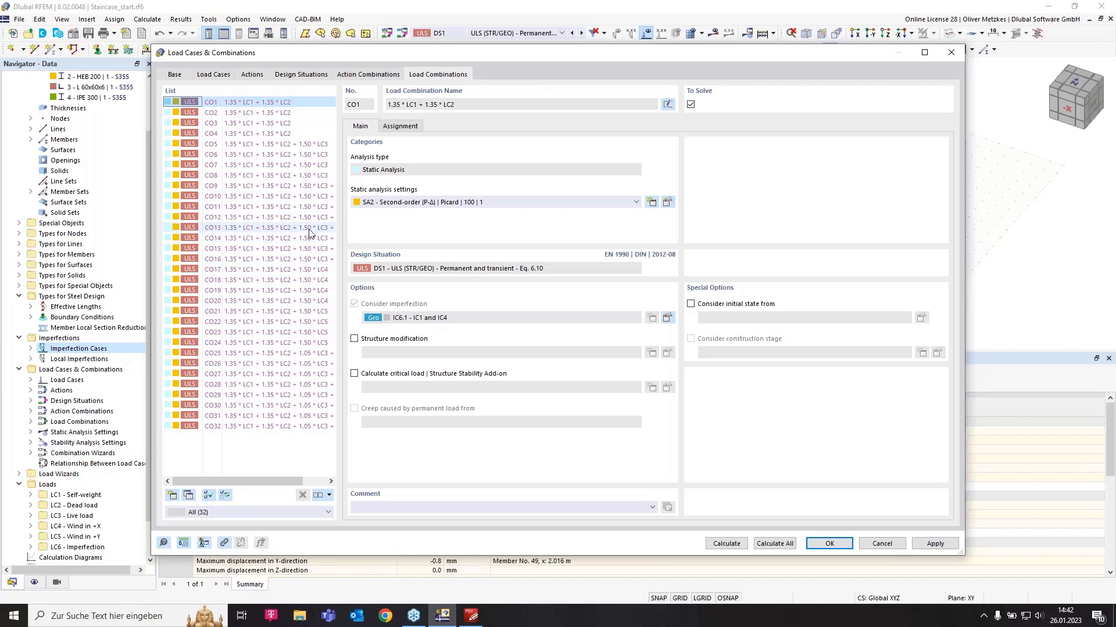
click(285, 113)
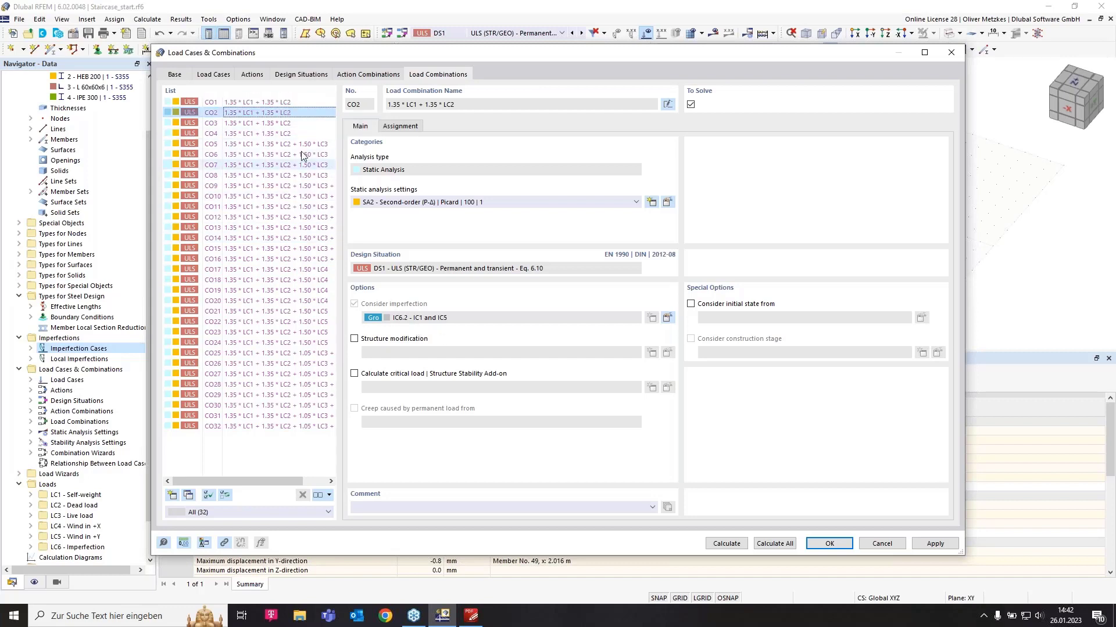
click(285, 124)
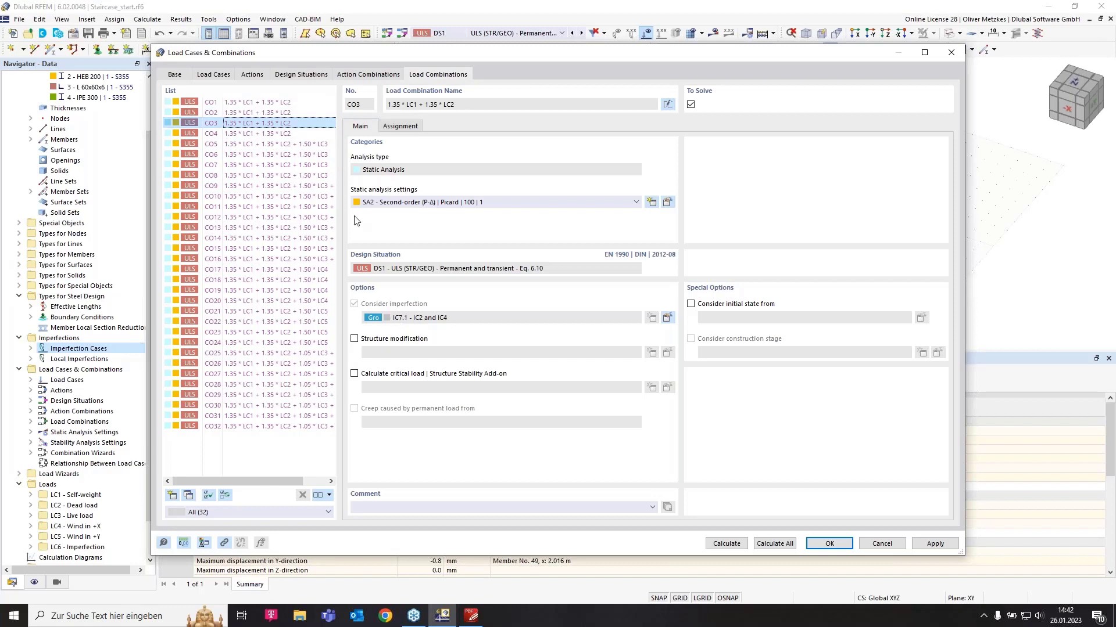
click(294, 134)
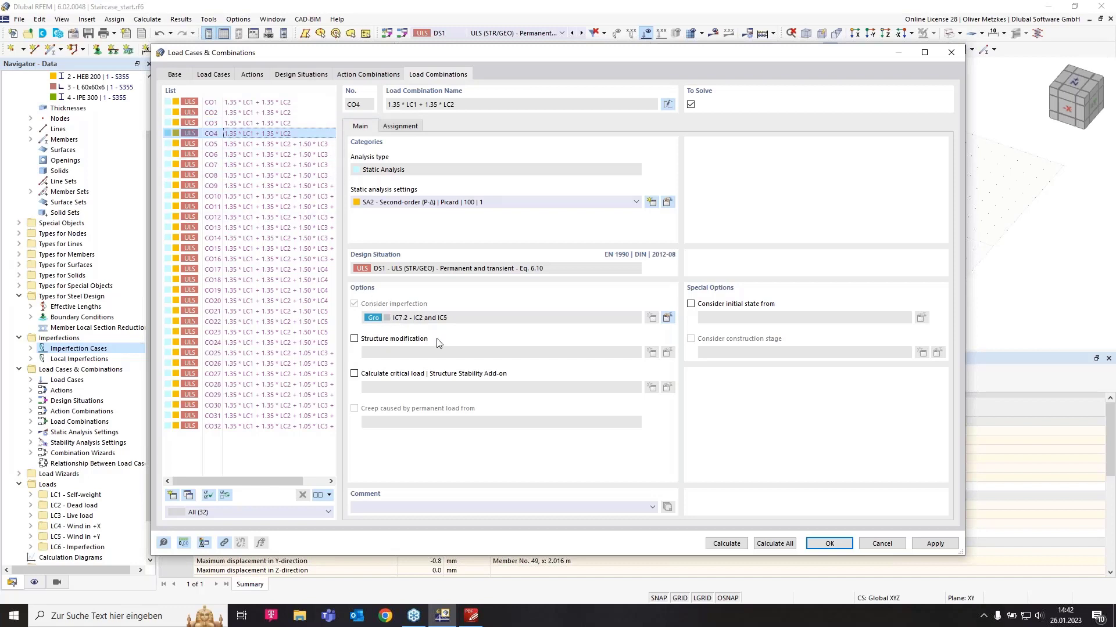
Through the imperfection settings of design situation DS1's combination wizard, assign imperfection group IC6 to load case LC5 Wind in +Y.
click(296, 75)
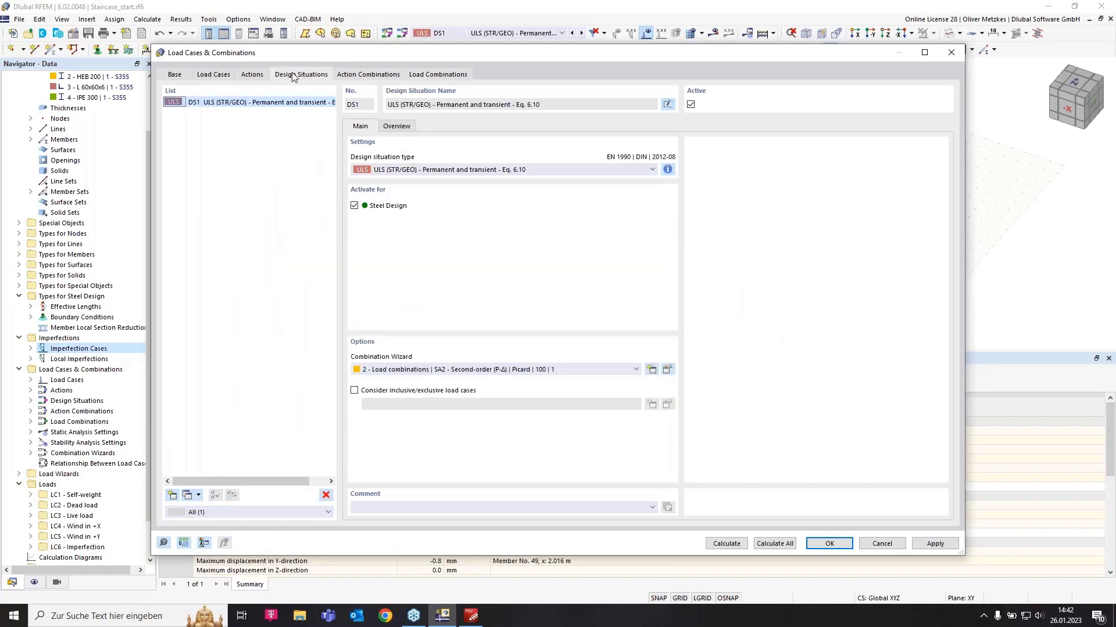
click(668, 370)
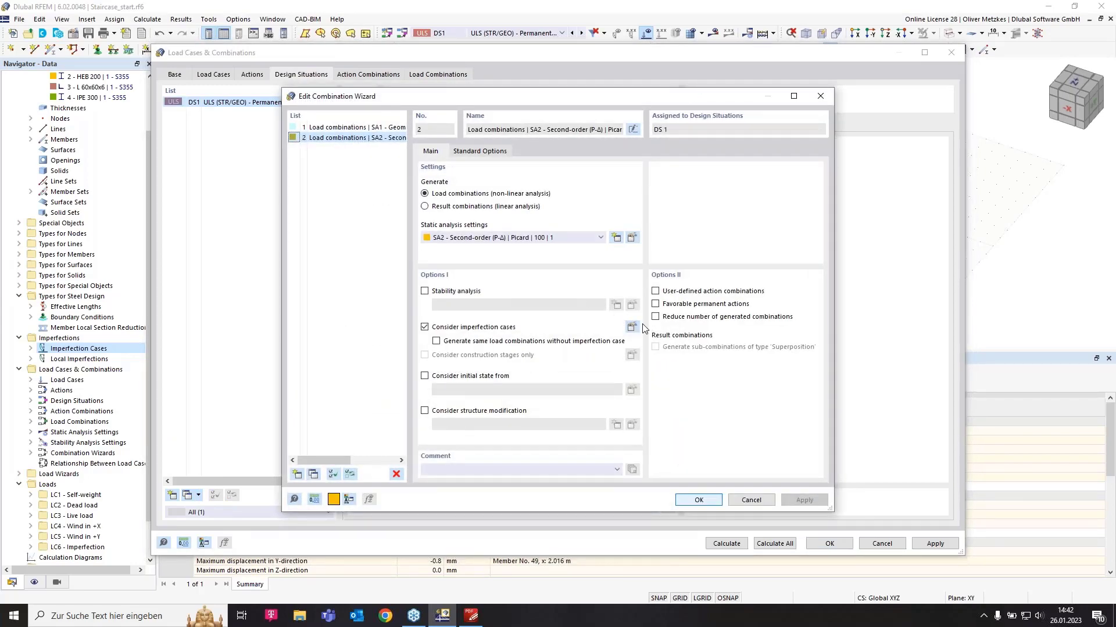
click(632, 327)
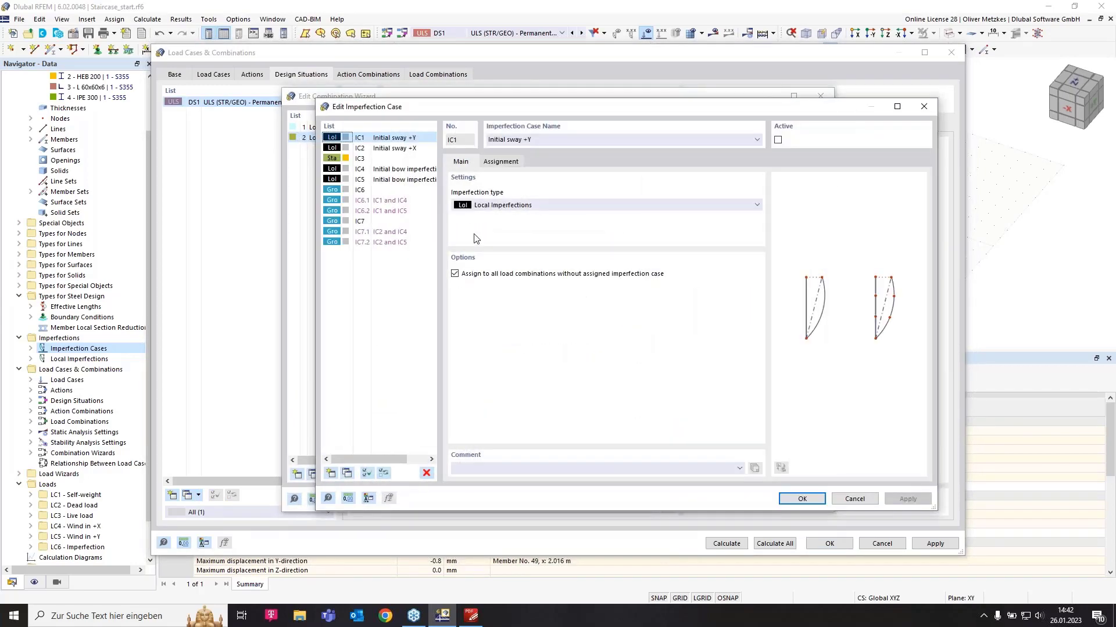
click(384, 192)
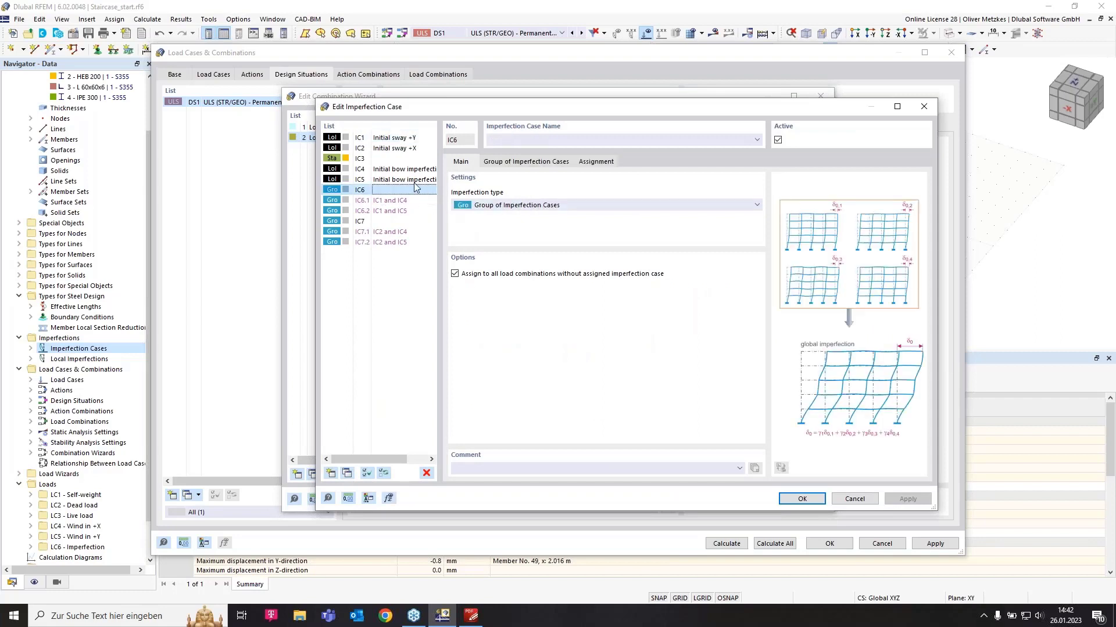
click(525, 162)
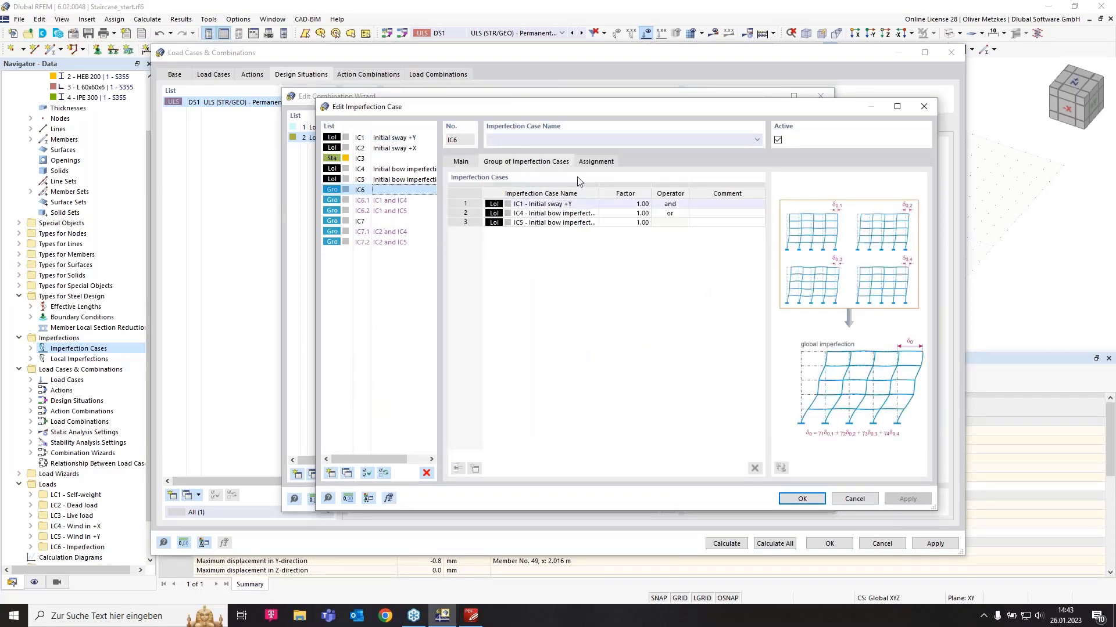
click(596, 162)
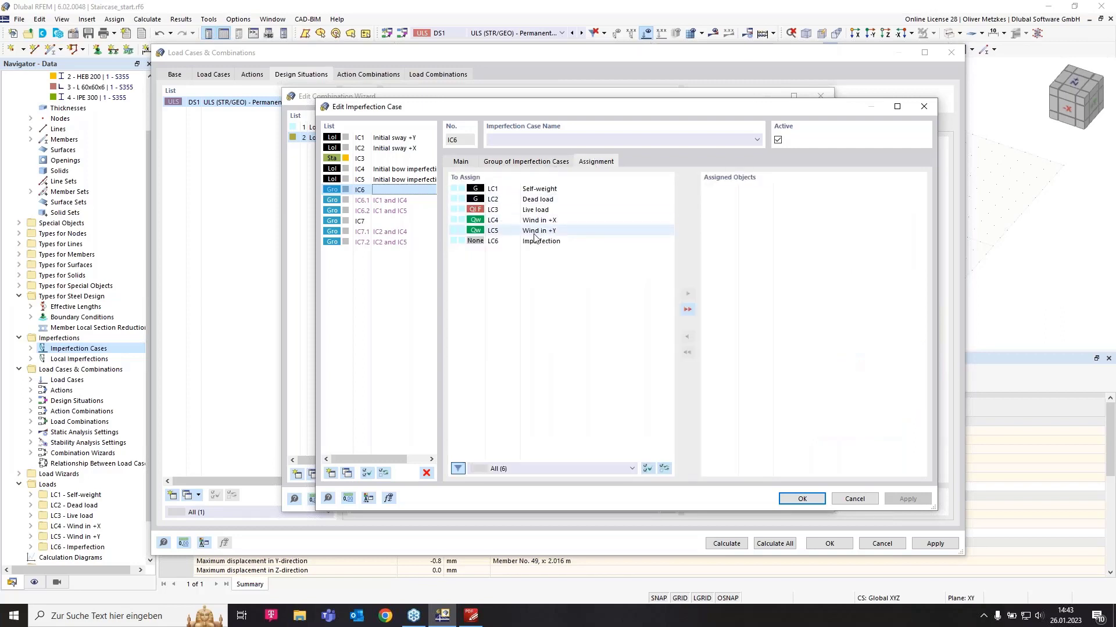
double_click(574, 231)
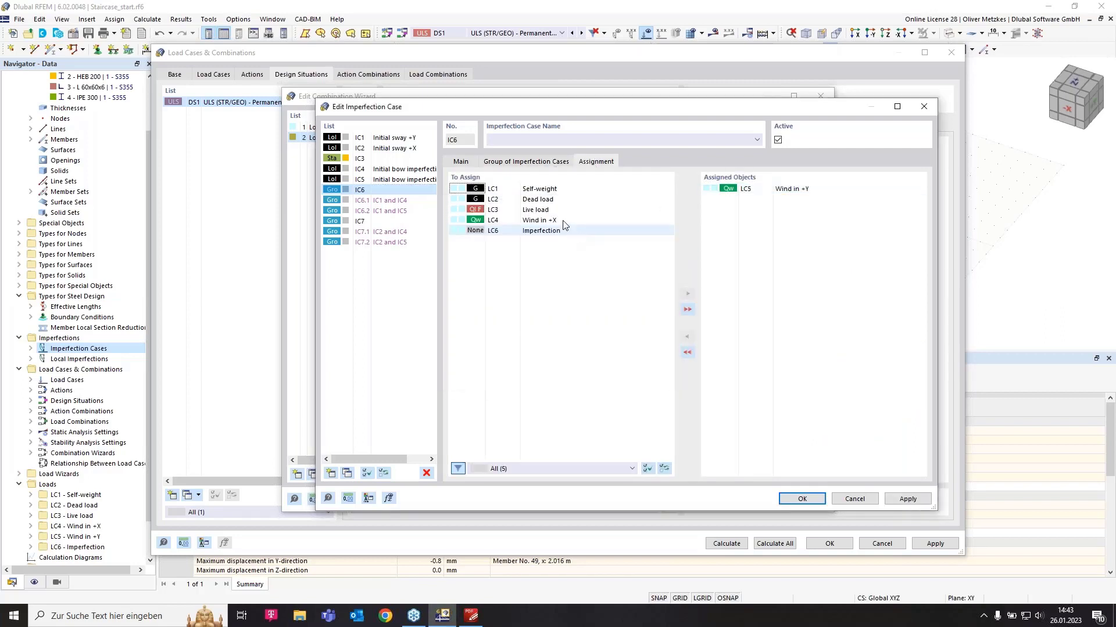
Assign imperfection group IC7 to load case LC4 Wind in +X and accept the imperfection case and combination wizard settings.
click(370, 221)
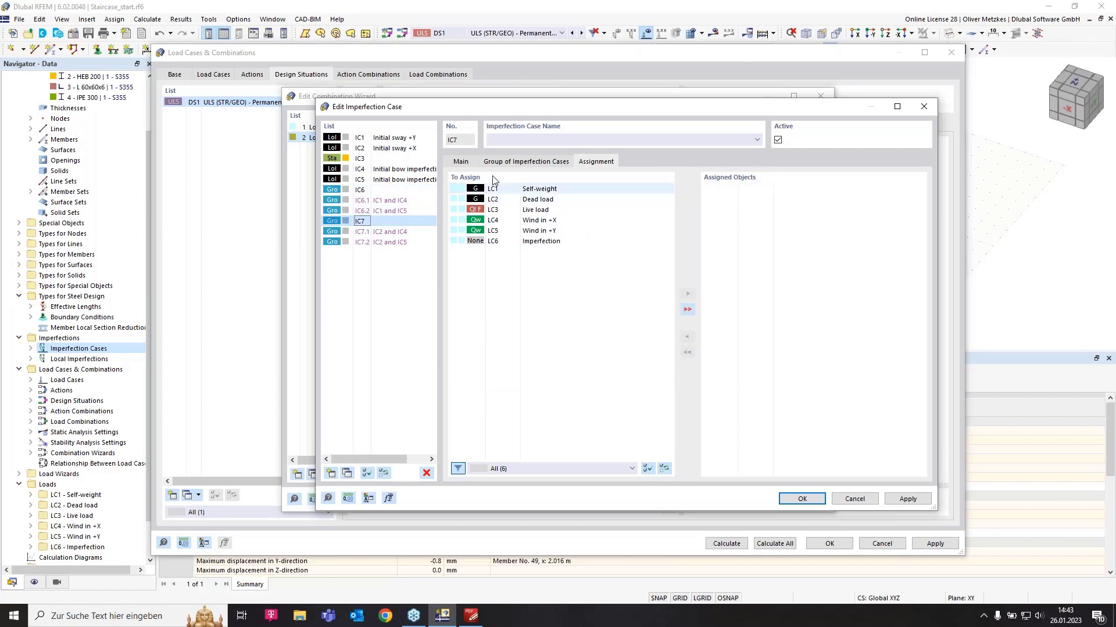
click(465, 162)
click(512, 163)
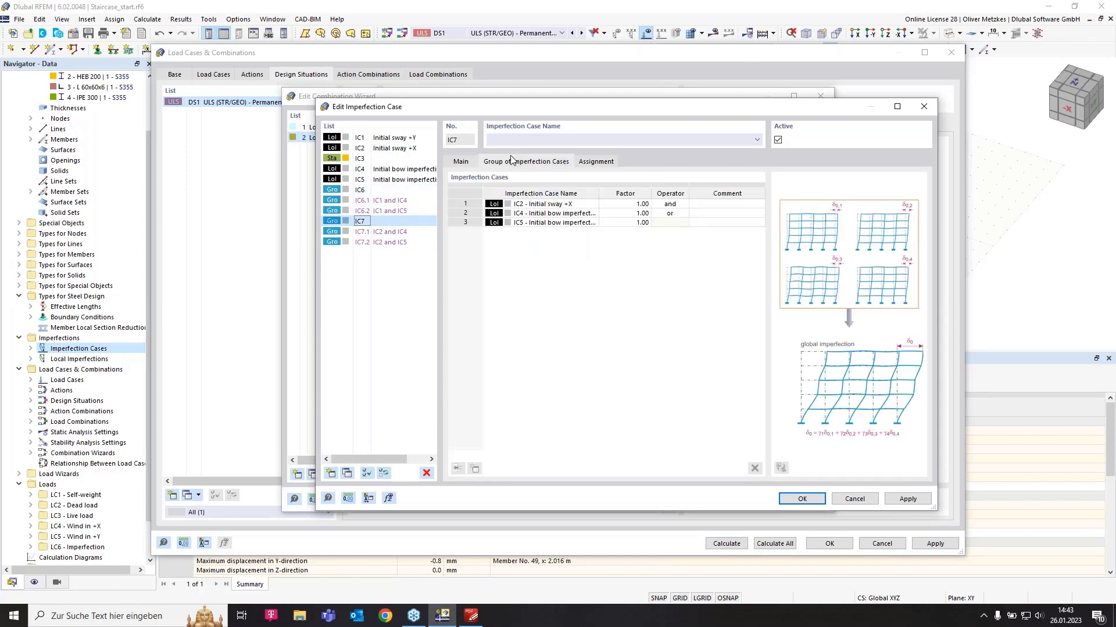
click(596, 162)
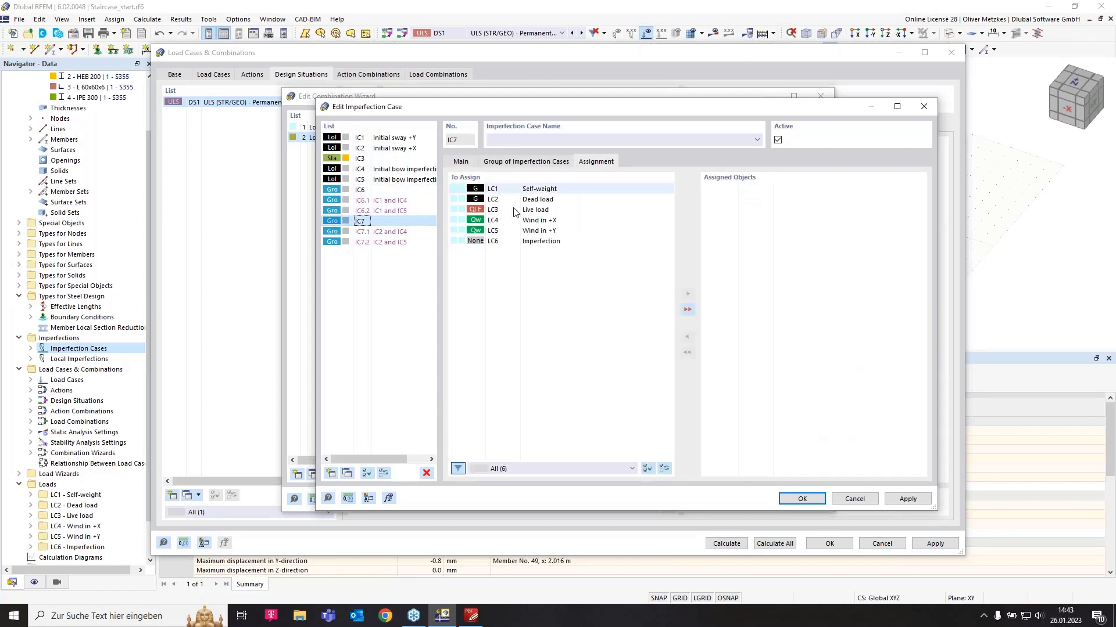
double_click(573, 221)
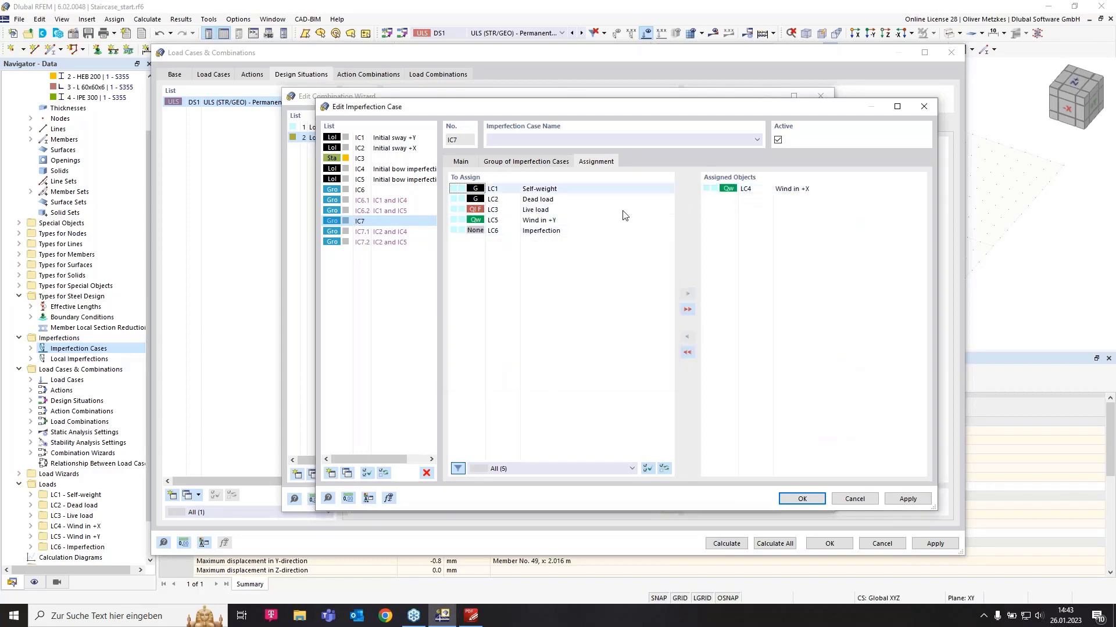
click(802, 499)
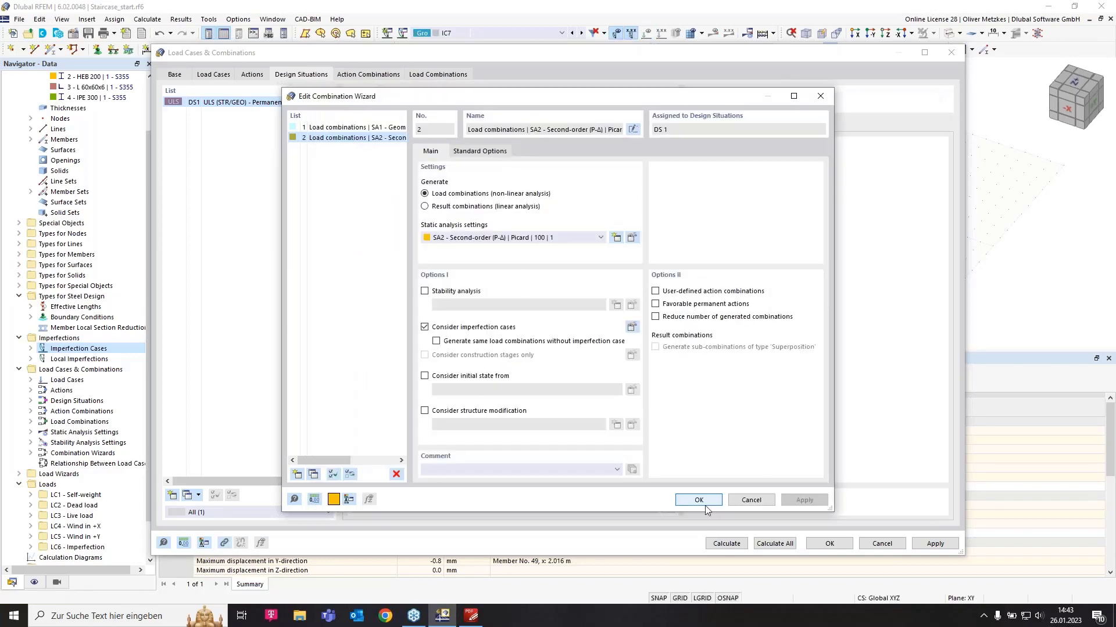
click(699, 500)
Regenerate the action and load combinations with the assigned imperfection groups, review the list, and accept the load case settings.
click(368, 74)
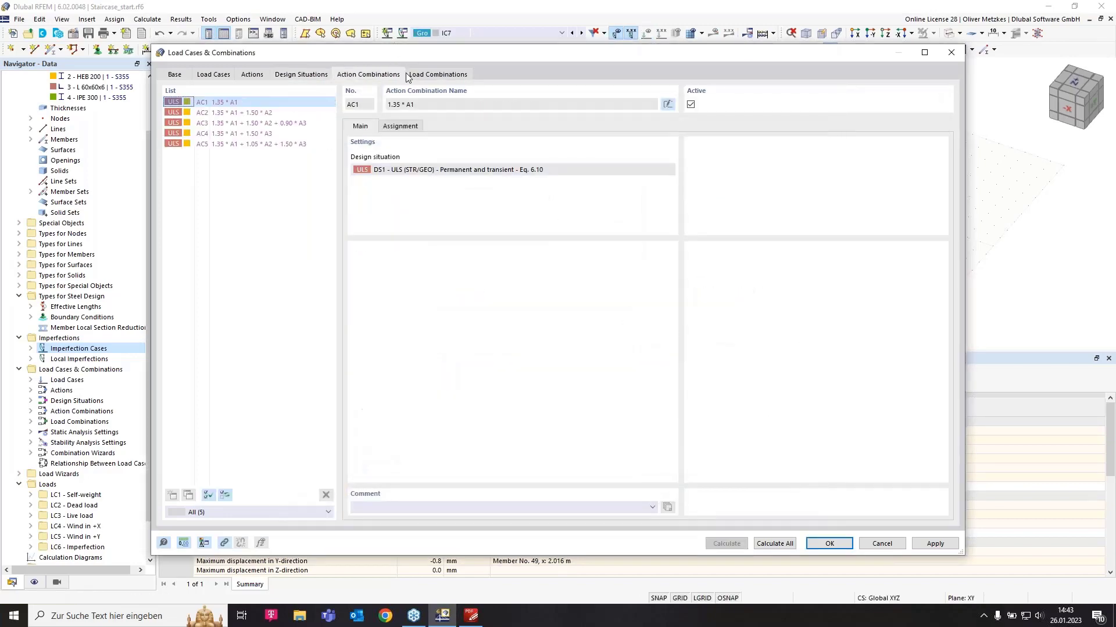
click(427, 75)
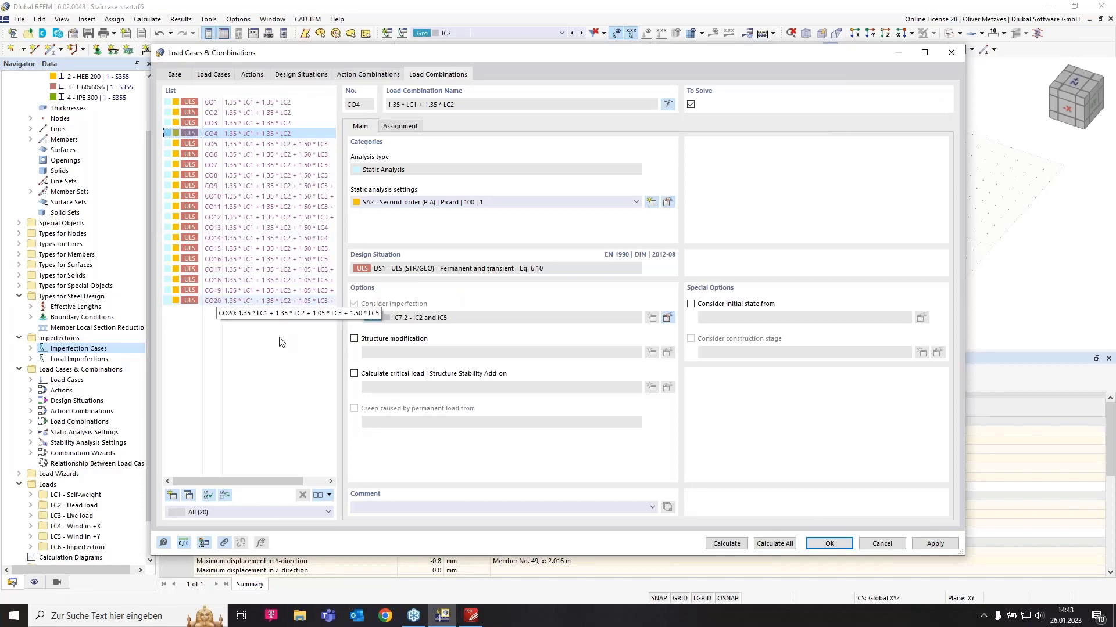
click(830, 544)
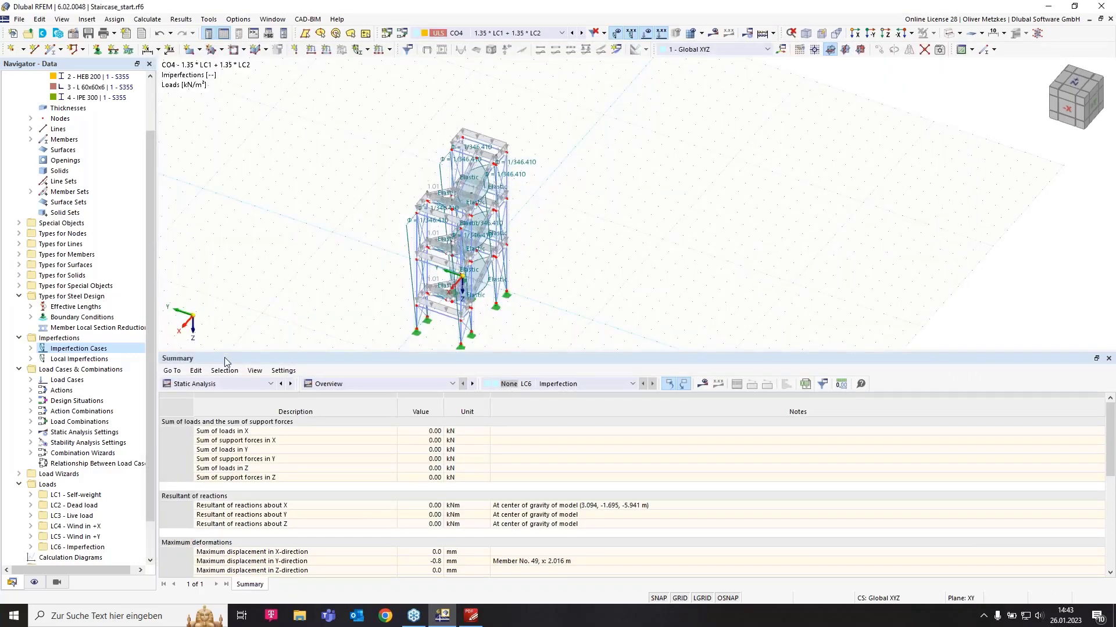
In the Default ultimate configuration for steel design, disable the stability design and enable γM1 for determining the section resistance.
click(235, 384)
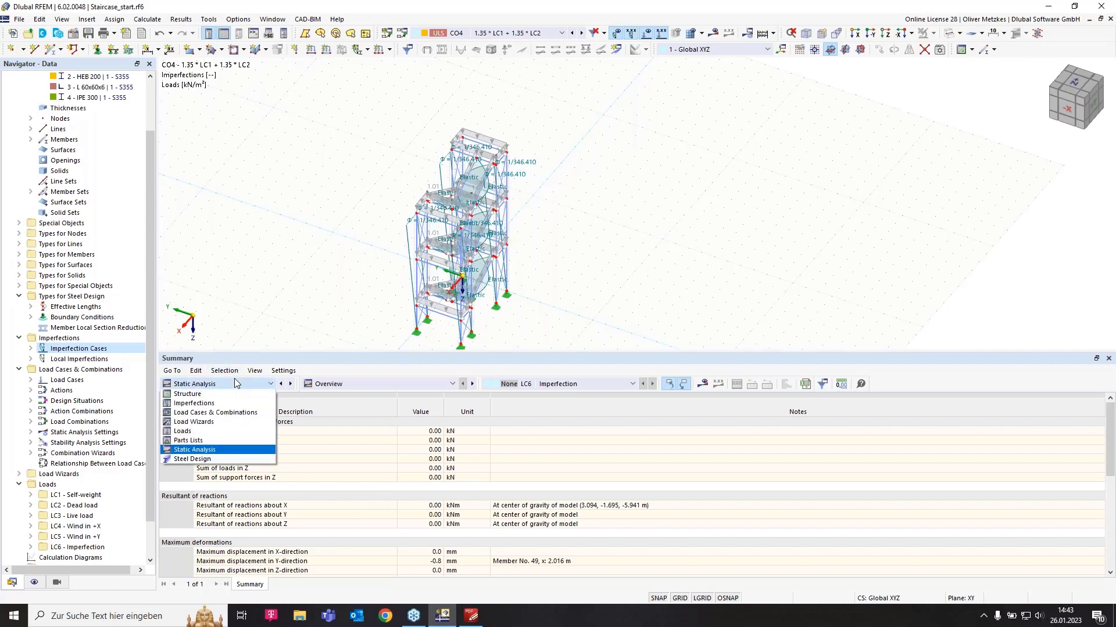
click(243, 462)
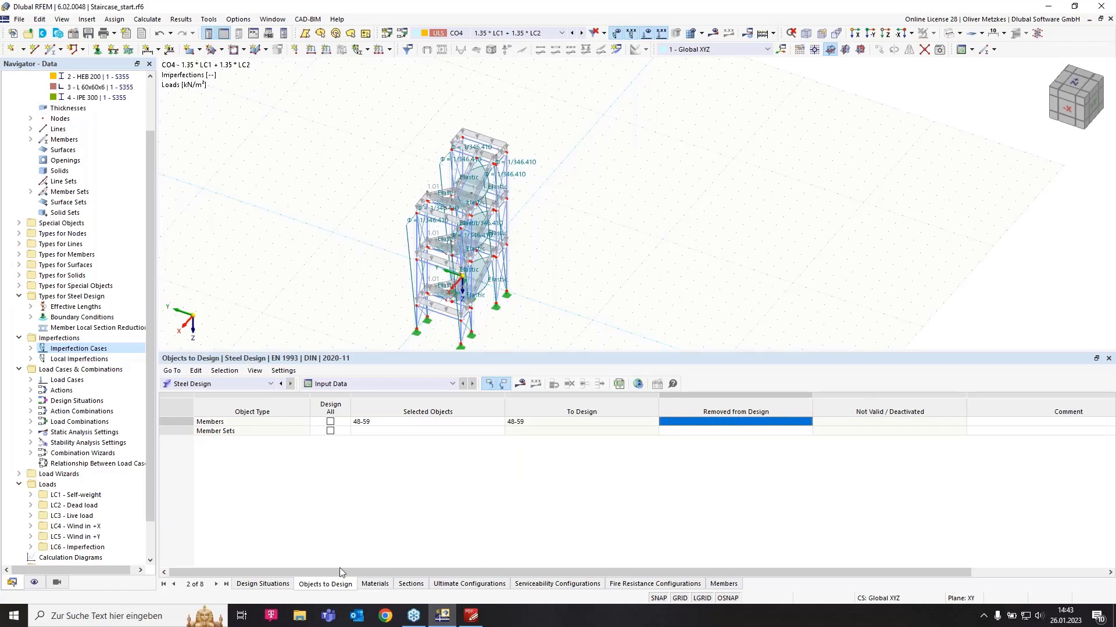
click(453, 584)
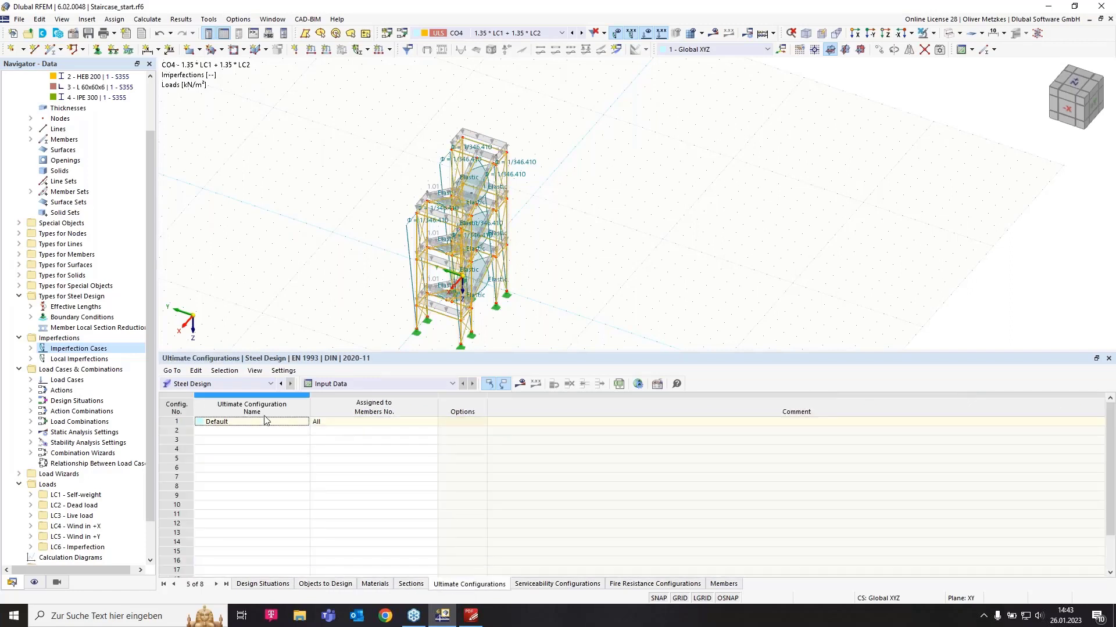
click(184, 424)
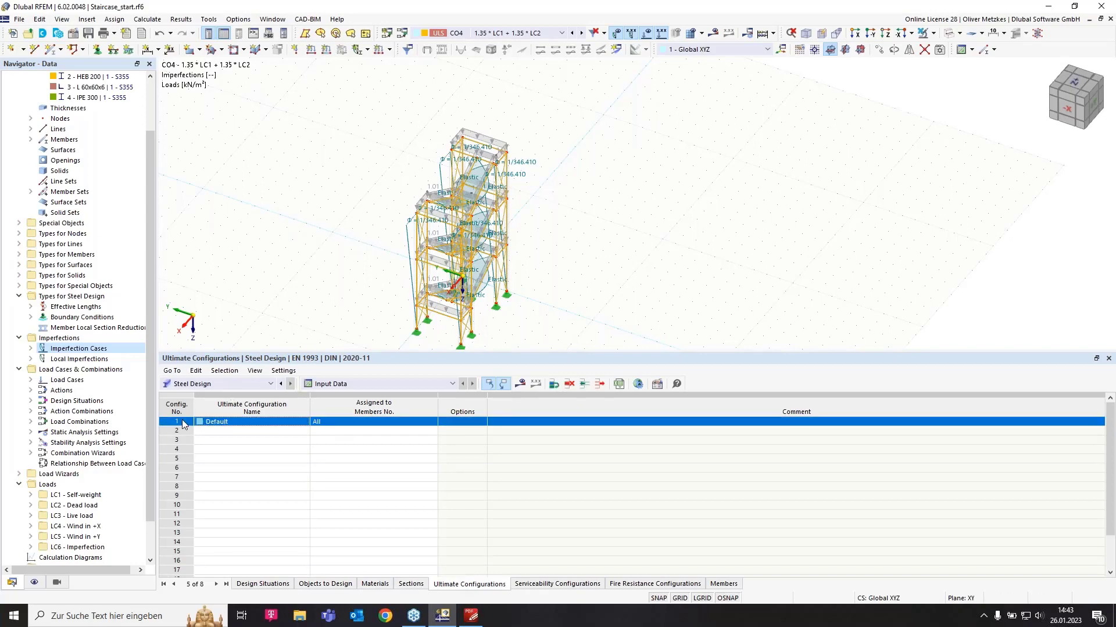
double_click(185, 423)
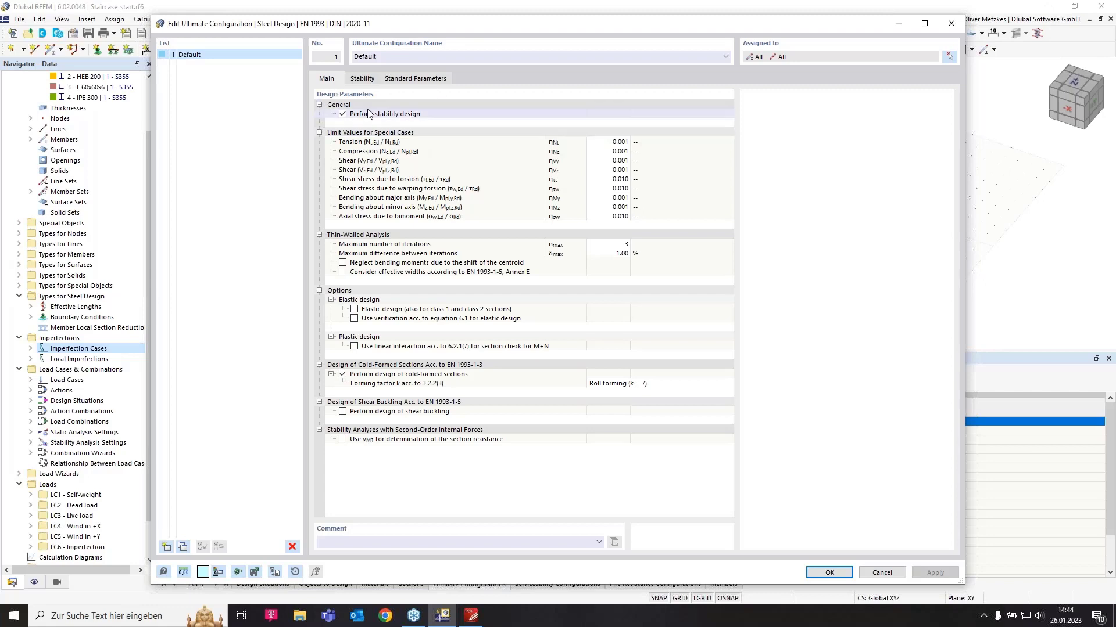
click(343, 115)
click(343, 115)
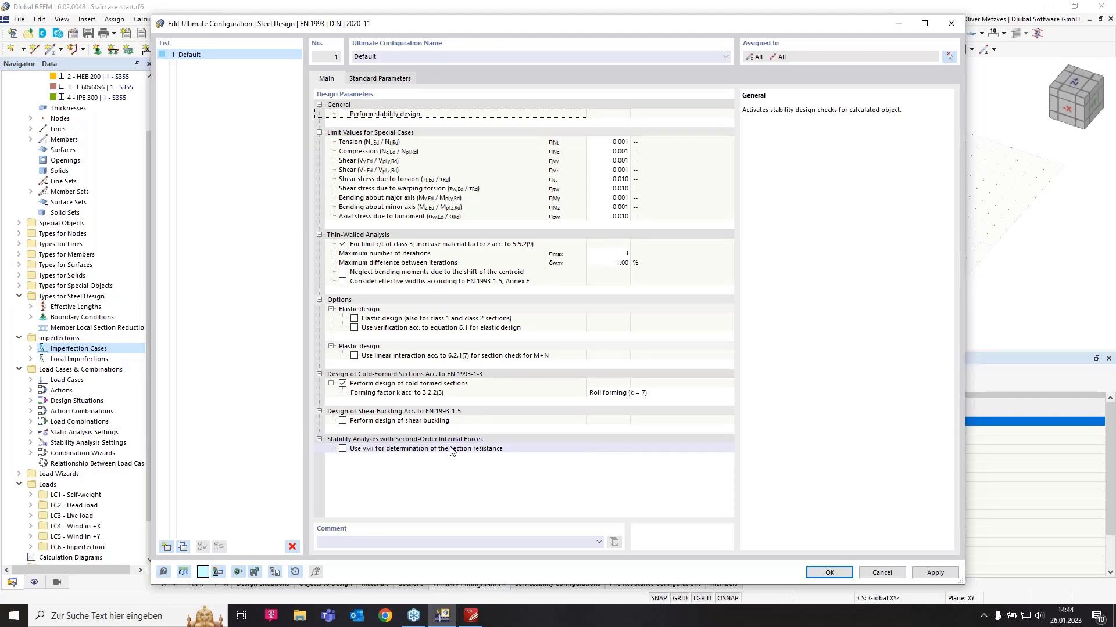
click(344, 450)
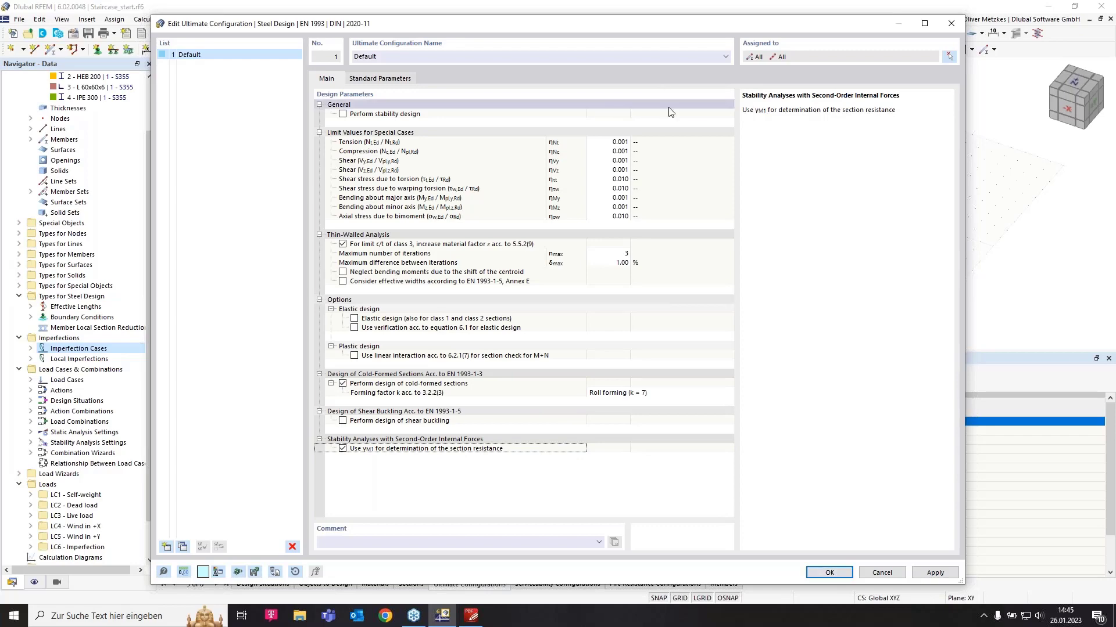
Restrict the Default ultimate configuration to the stair stringer members 48-59 and accept it.
click(949, 56)
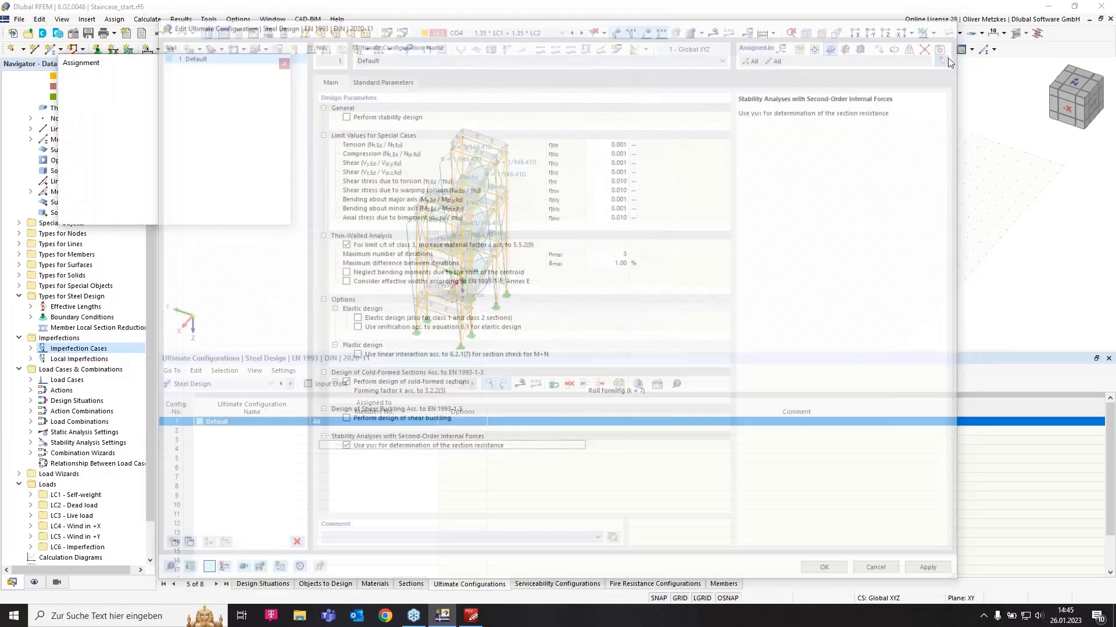
ctrl+middle_drag(529, 226, 528, 212)
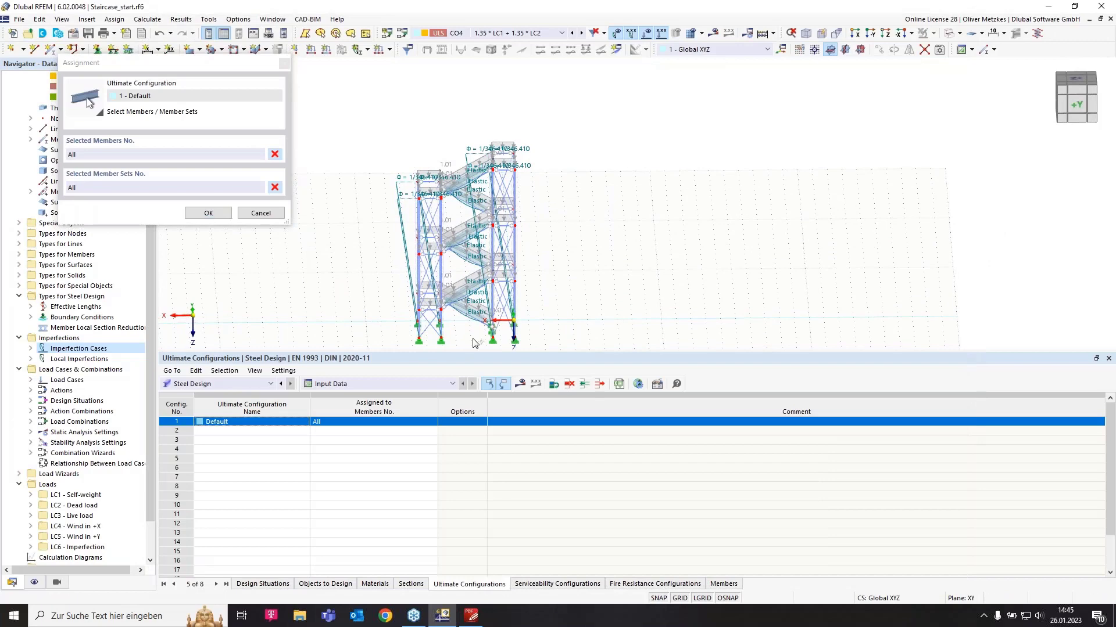
drag(472, 337, 456, 127)
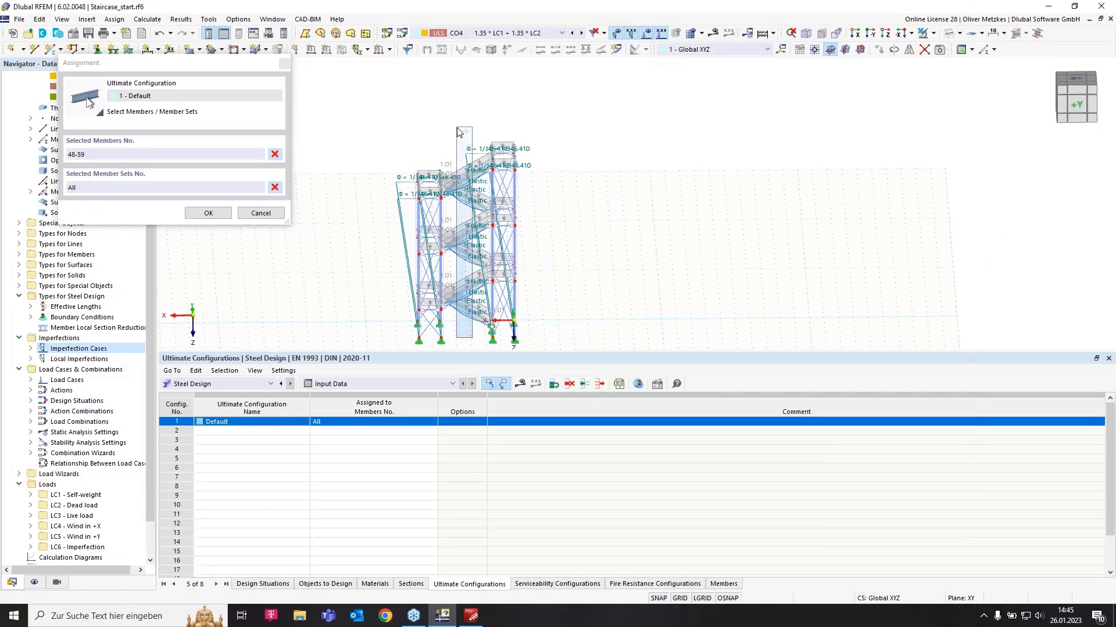
click(208, 213)
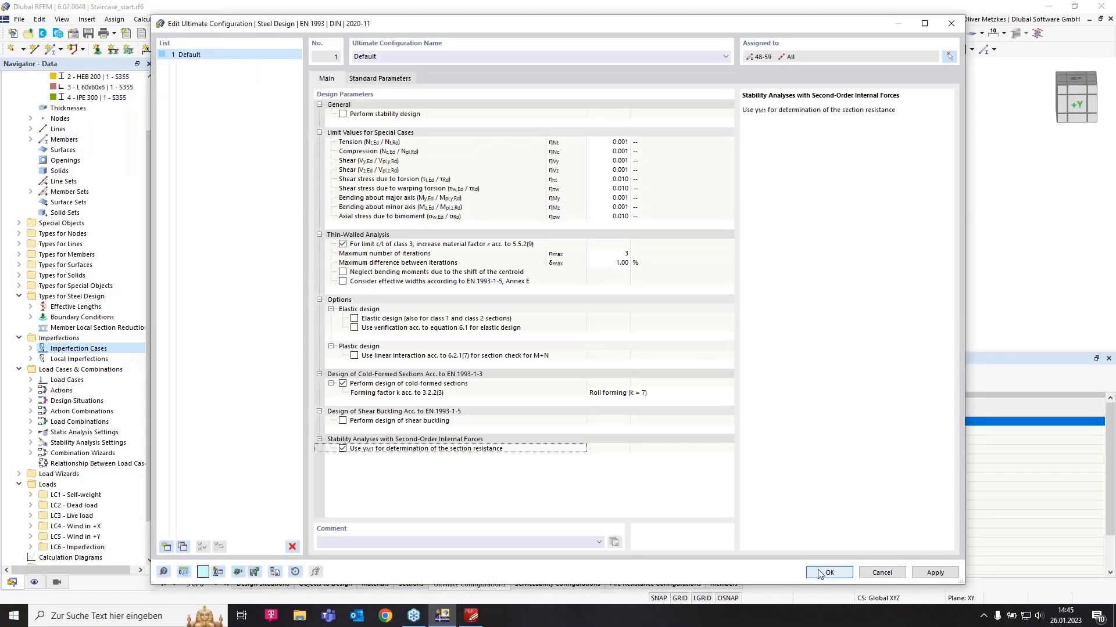
click(819, 574)
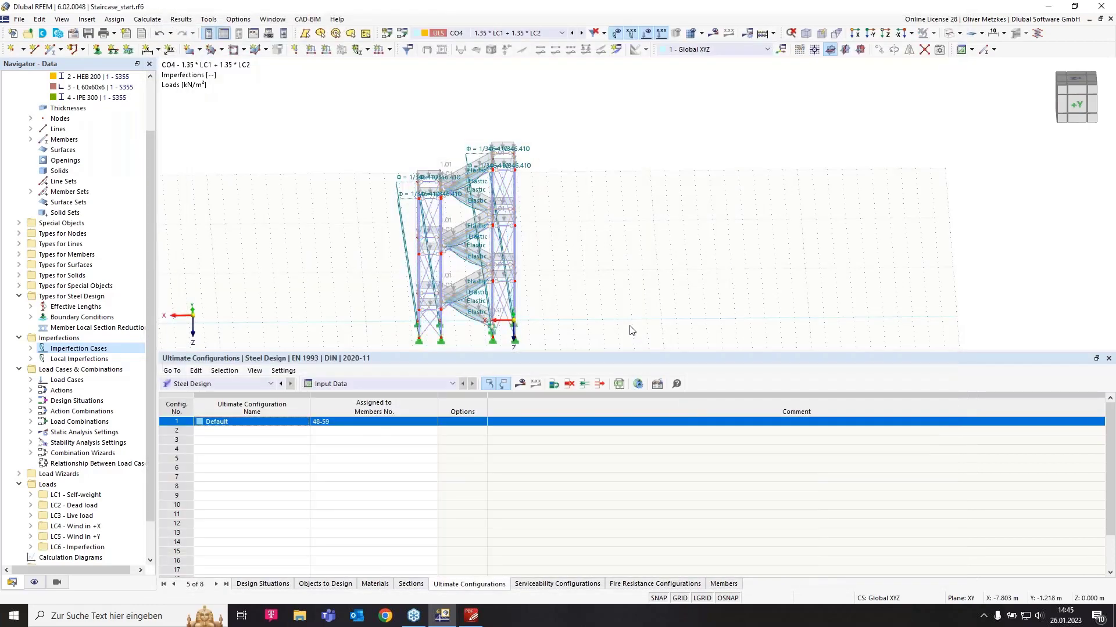
Check the steel design partial safety factors of material S355, including γM1 for member resistance to stability failure.
scroll(122, 256, up, 2)
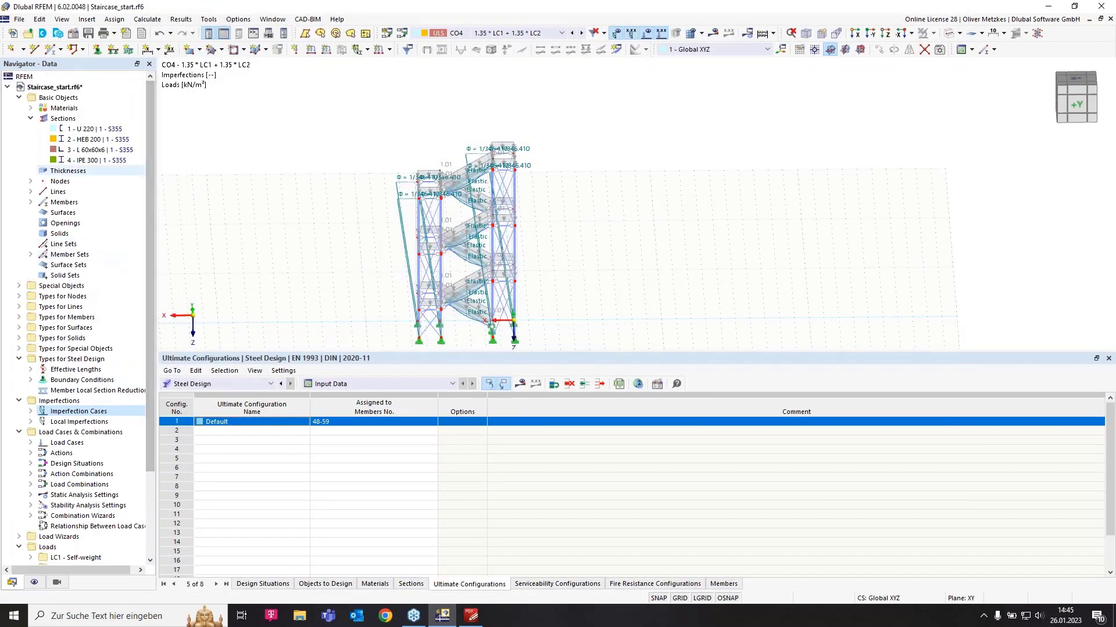
click(31, 108)
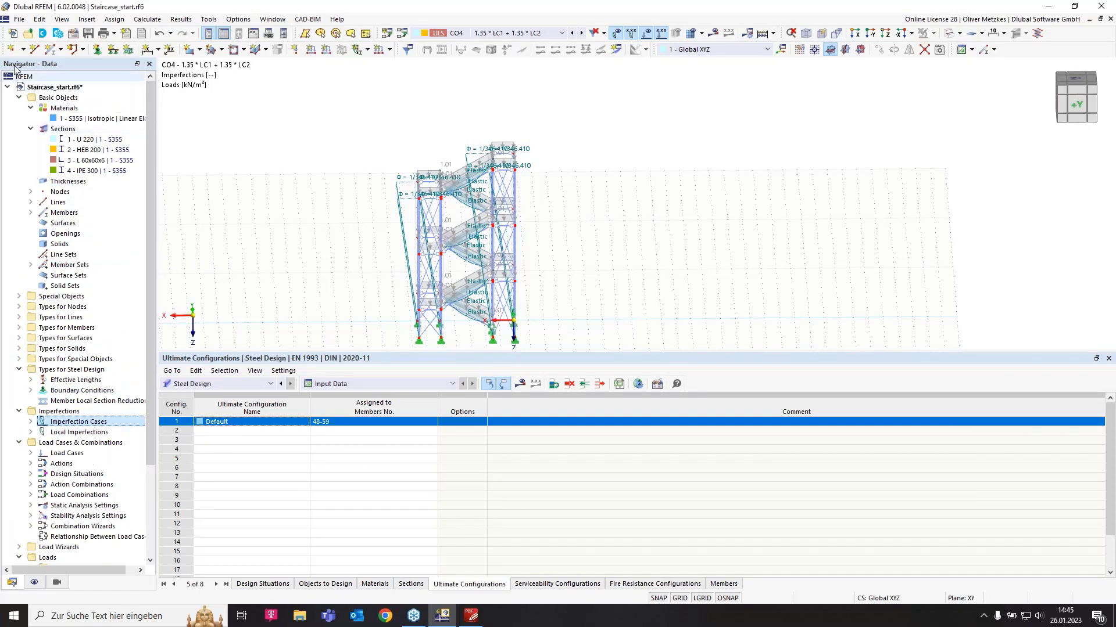
click(94, 122)
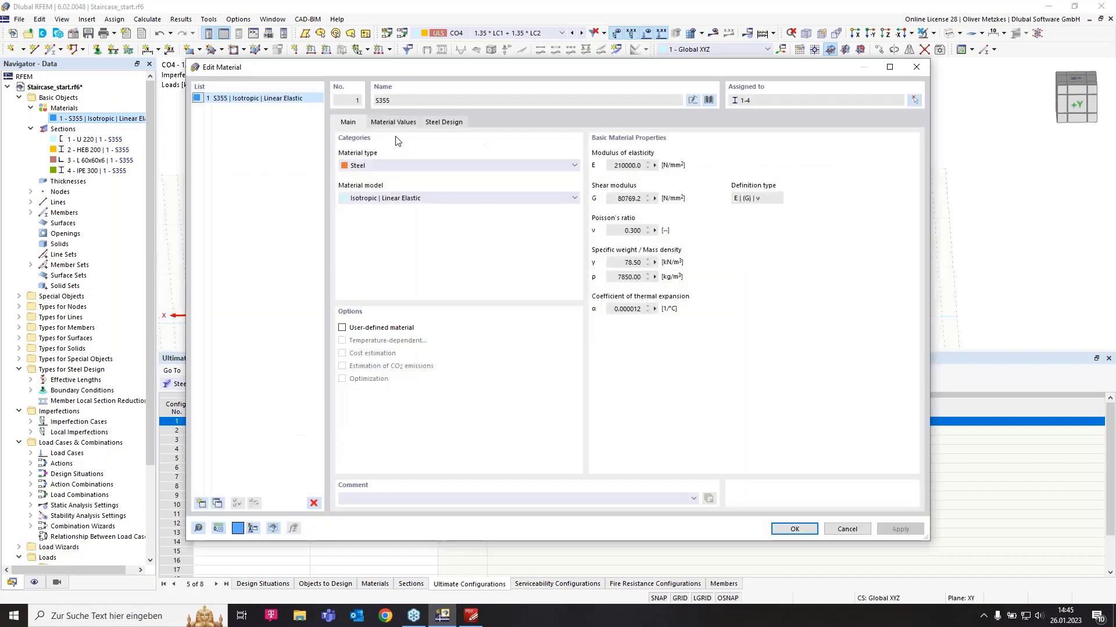
click(445, 122)
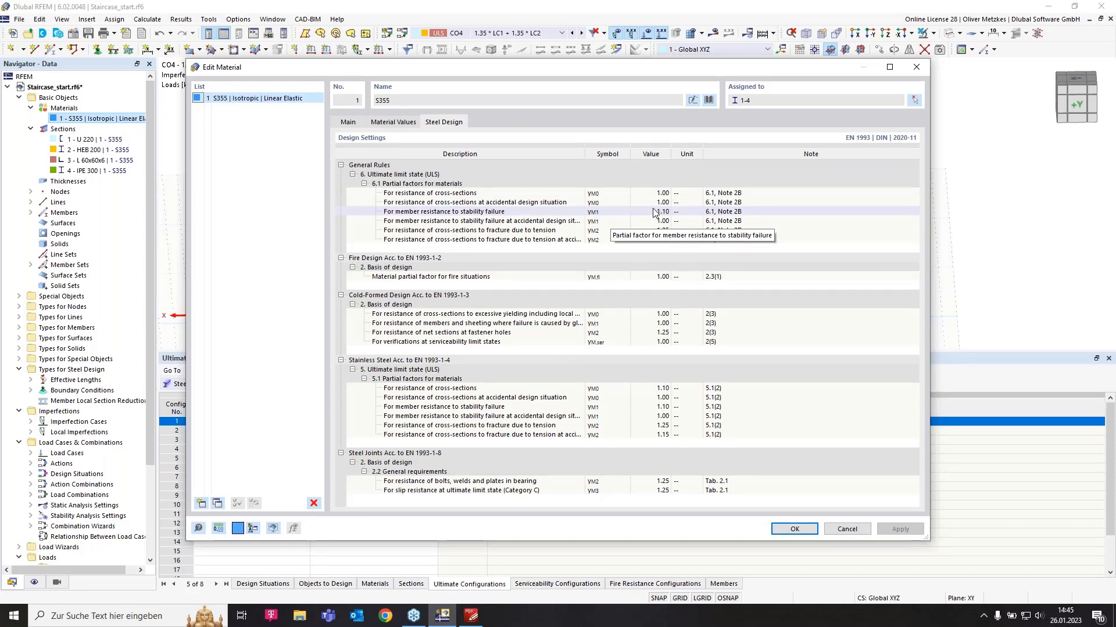
click(808, 531)
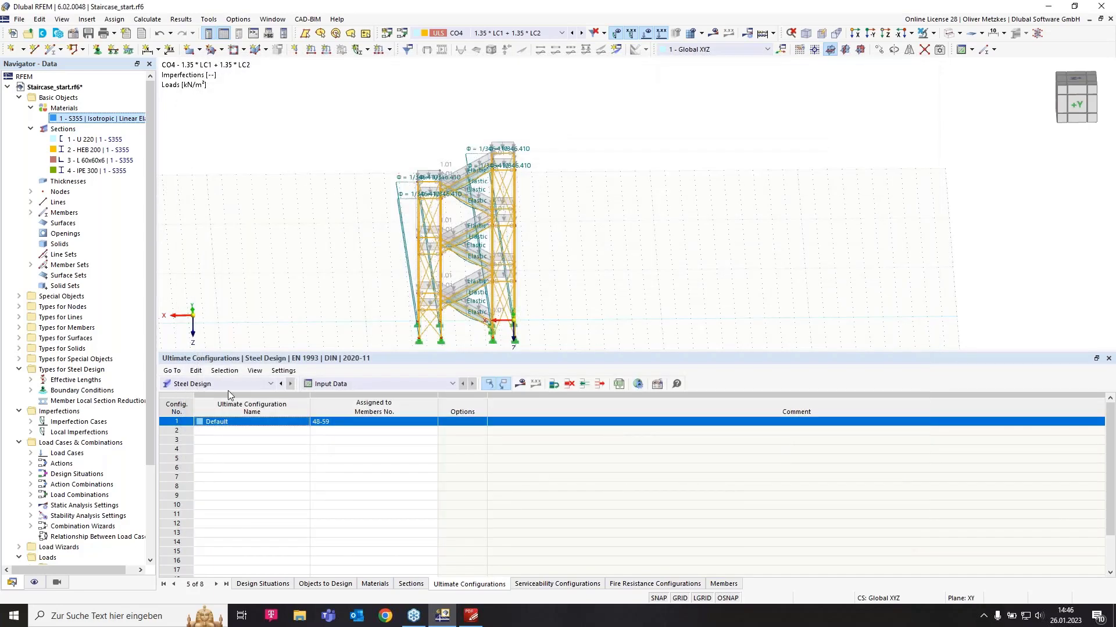
Check the objects to design, then display the steel design results and start the missing calculation.
click(521, 385)
click(659, 356)
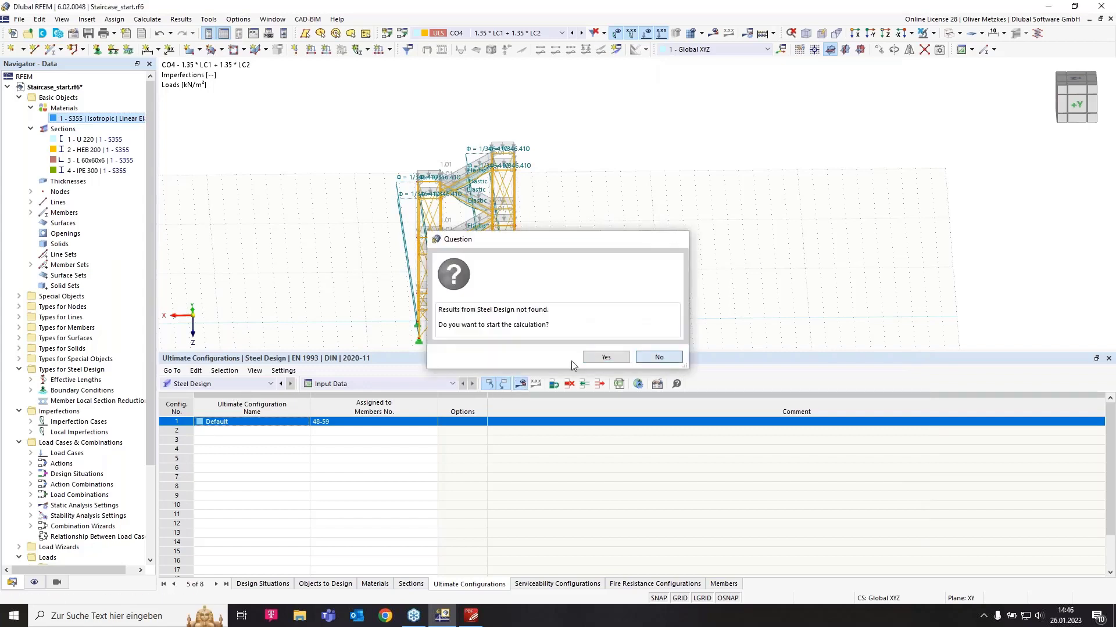
click(325, 584)
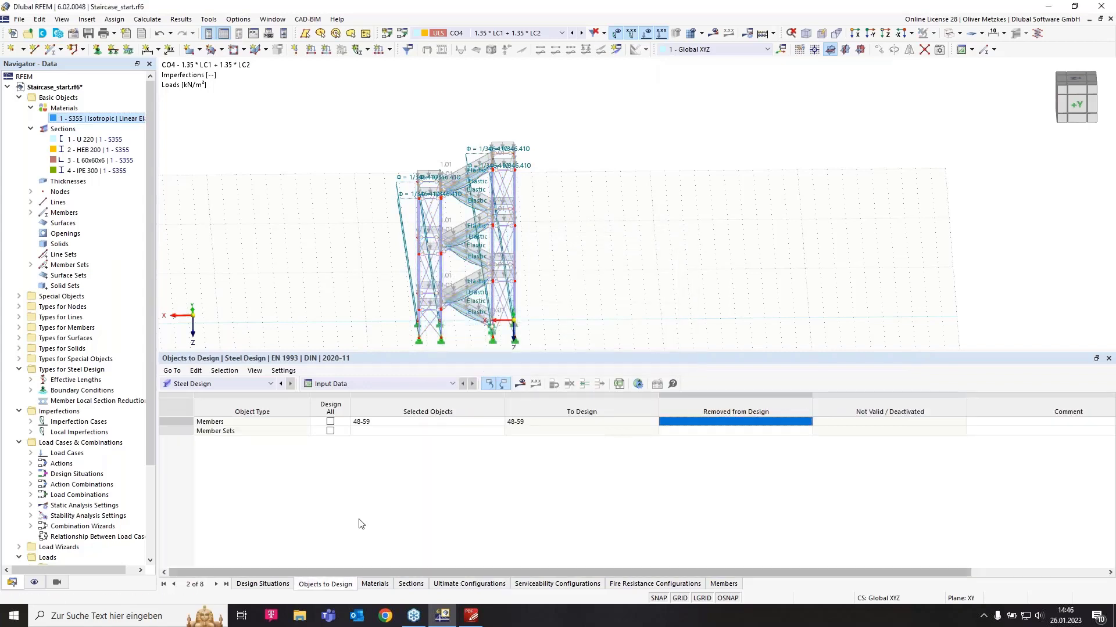
click(521, 384)
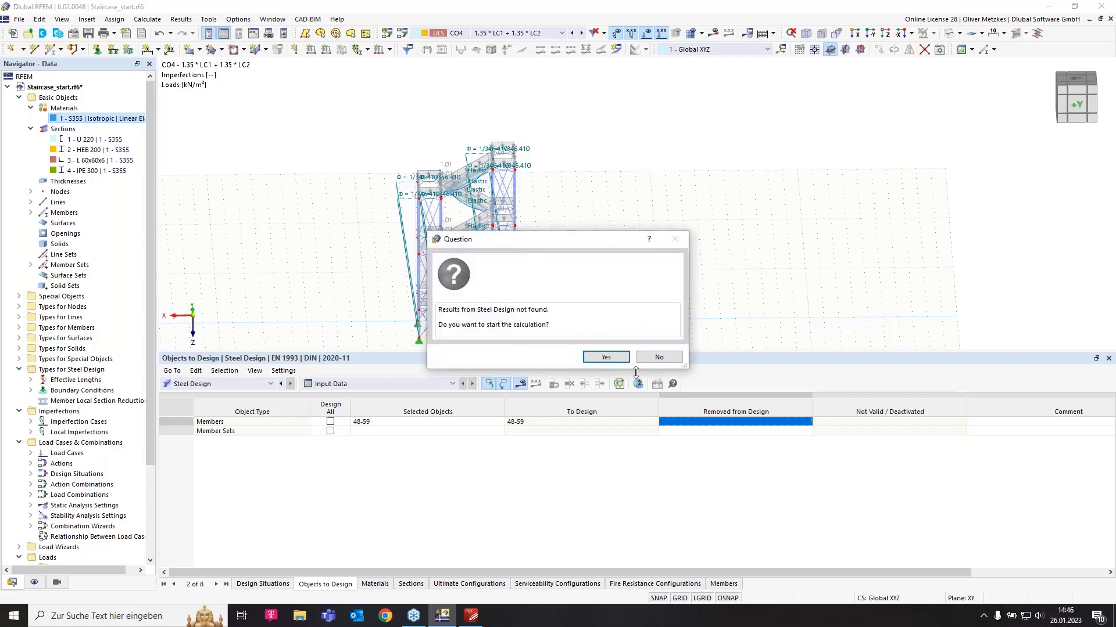
click(619, 358)
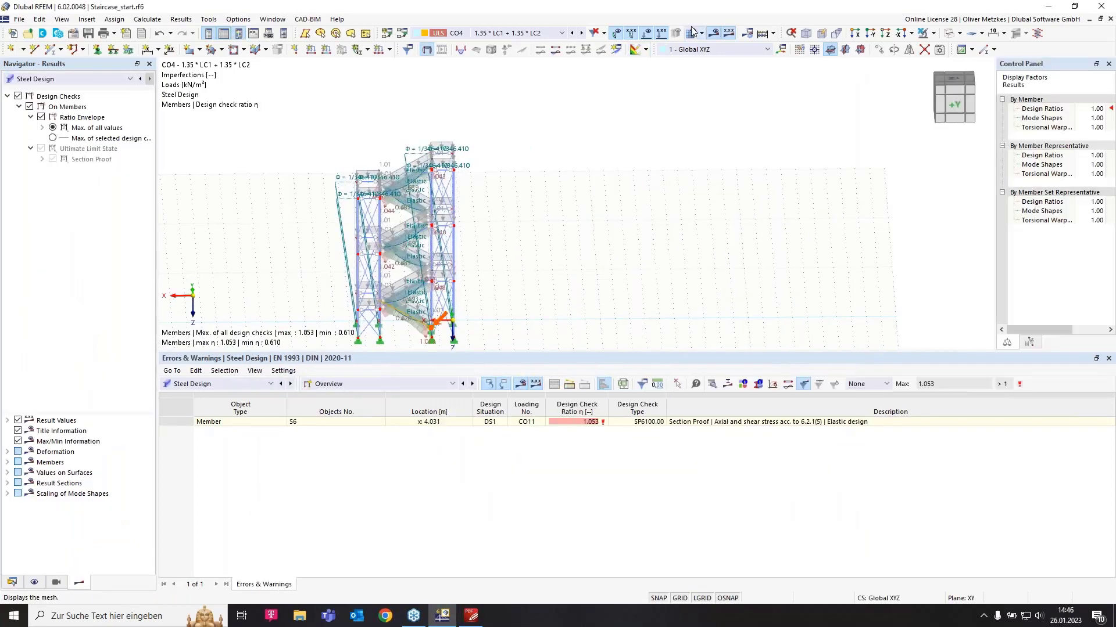
Hide the loads and imperfections to show only the stringers' design ratios, and enlarge the model view above the results table.
click(616, 34)
click(646, 34)
scroll(511, 270, up, 5)
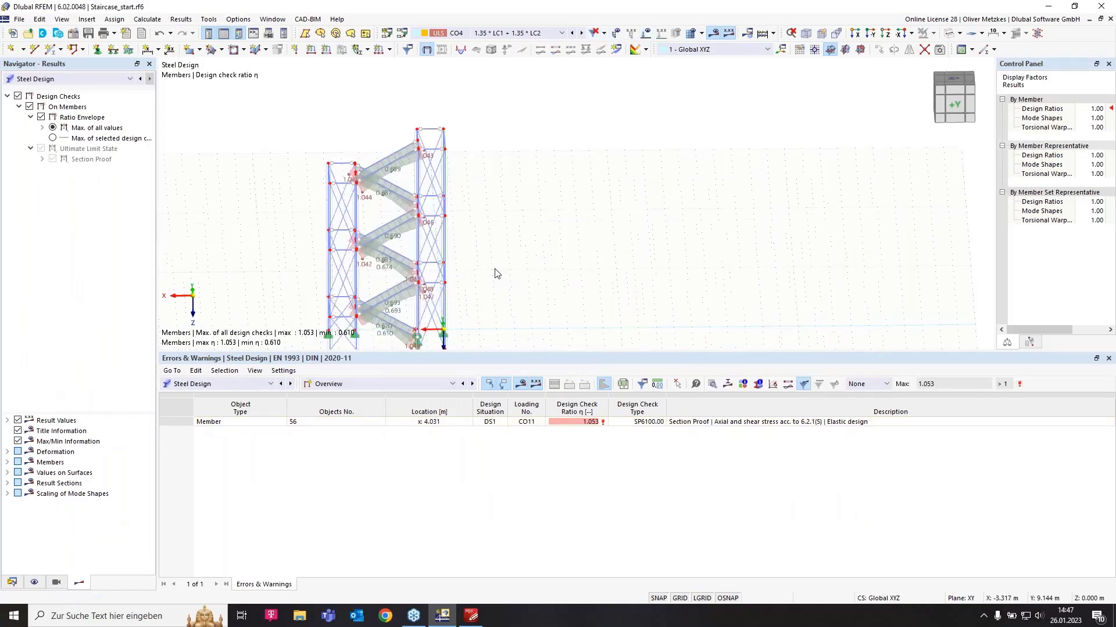
drag(467, 350, 482, 418)
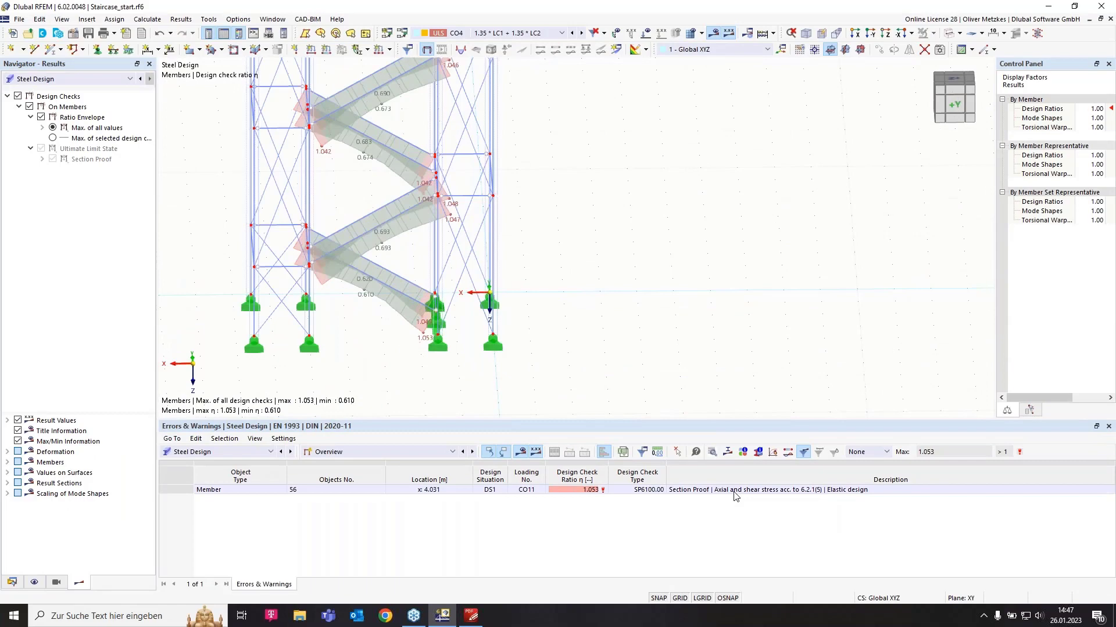
Review the design check details of member 56's SP6100 section proof, including the design ratio diagram on the U 220 section.
click(689, 493)
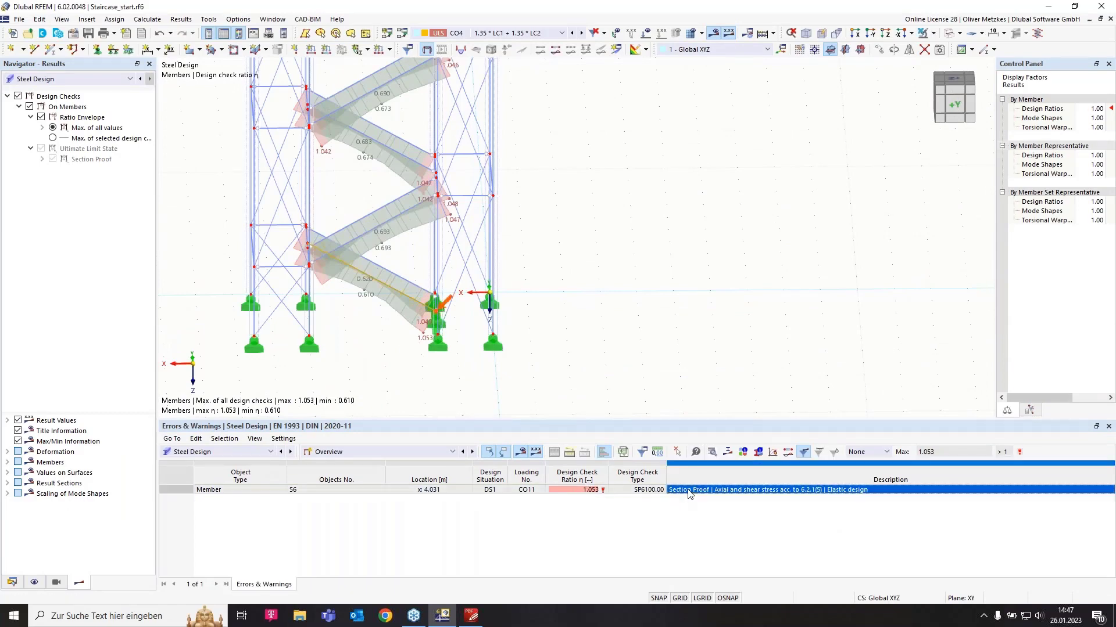
double_click(688, 492)
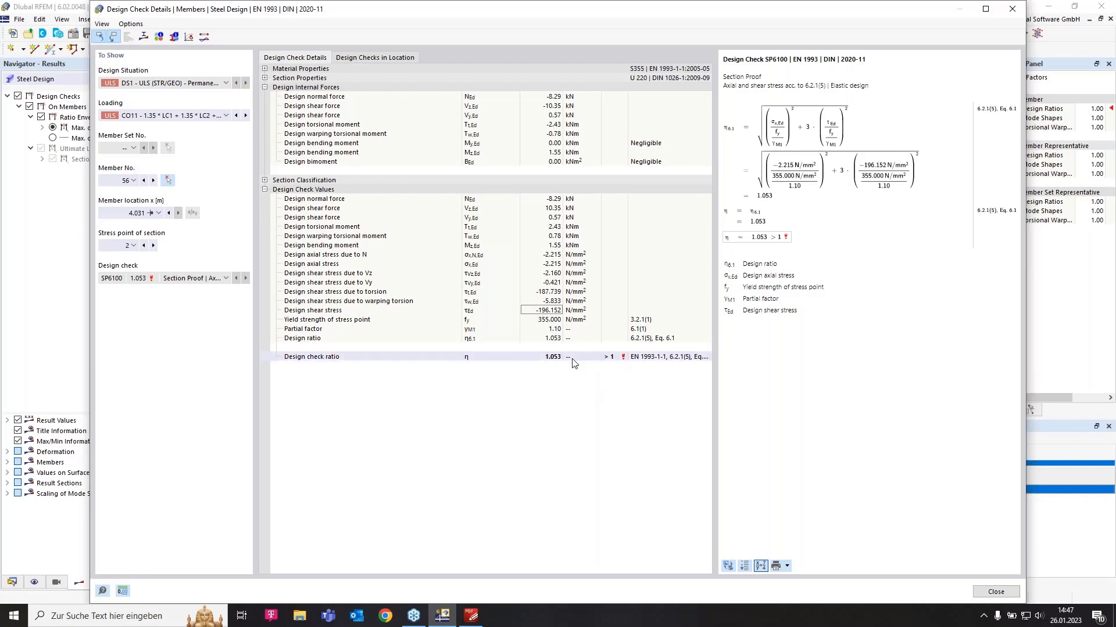
click(144, 37)
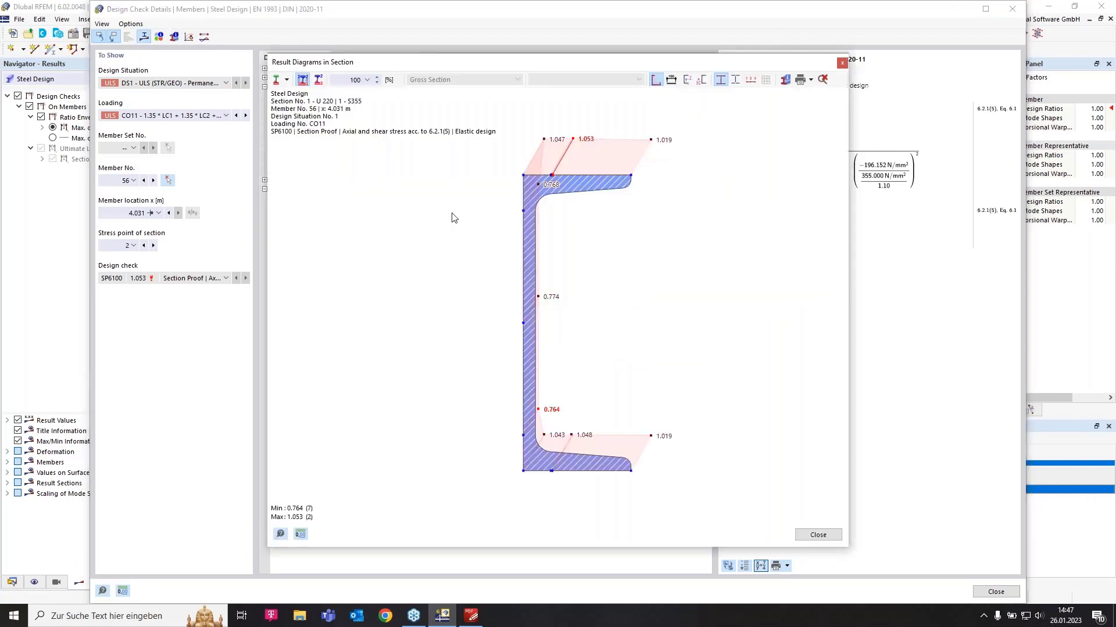
click(287, 81)
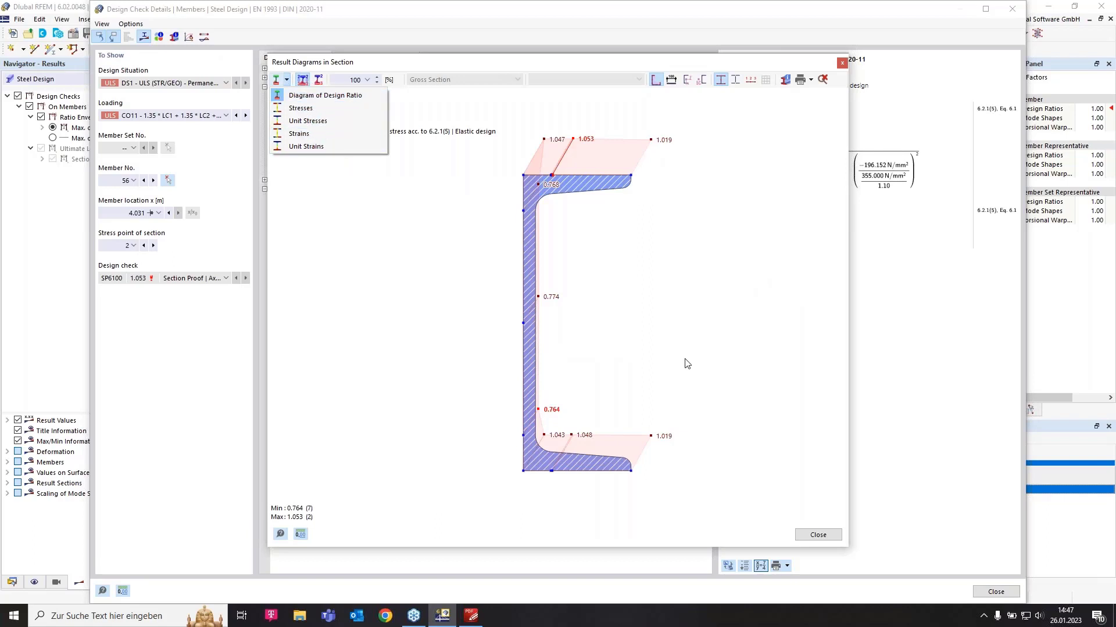
click(822, 539)
click(818, 535)
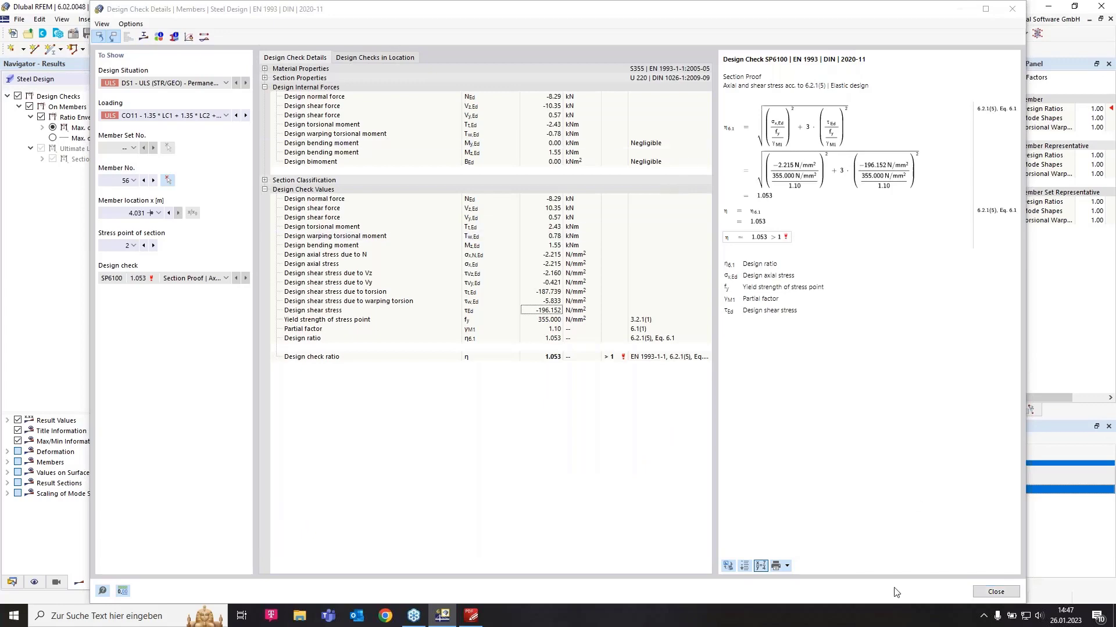
click(994, 592)
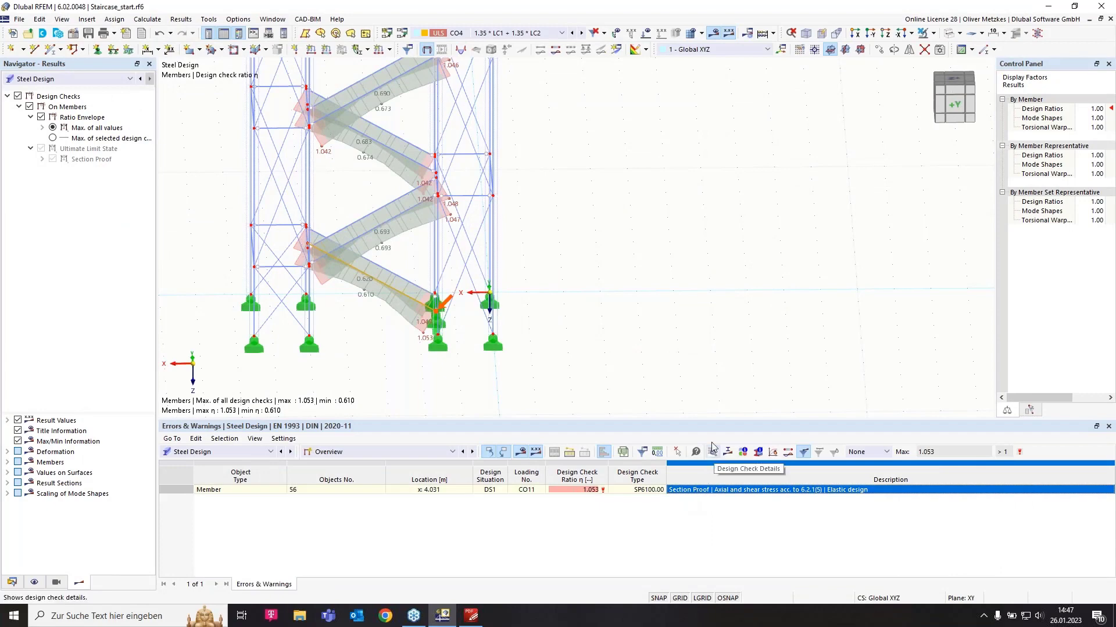
middle_drag(691, 315, 755, 324)
scroll(713, 308, down, 2)
middle_drag(757, 267, 707, 316)
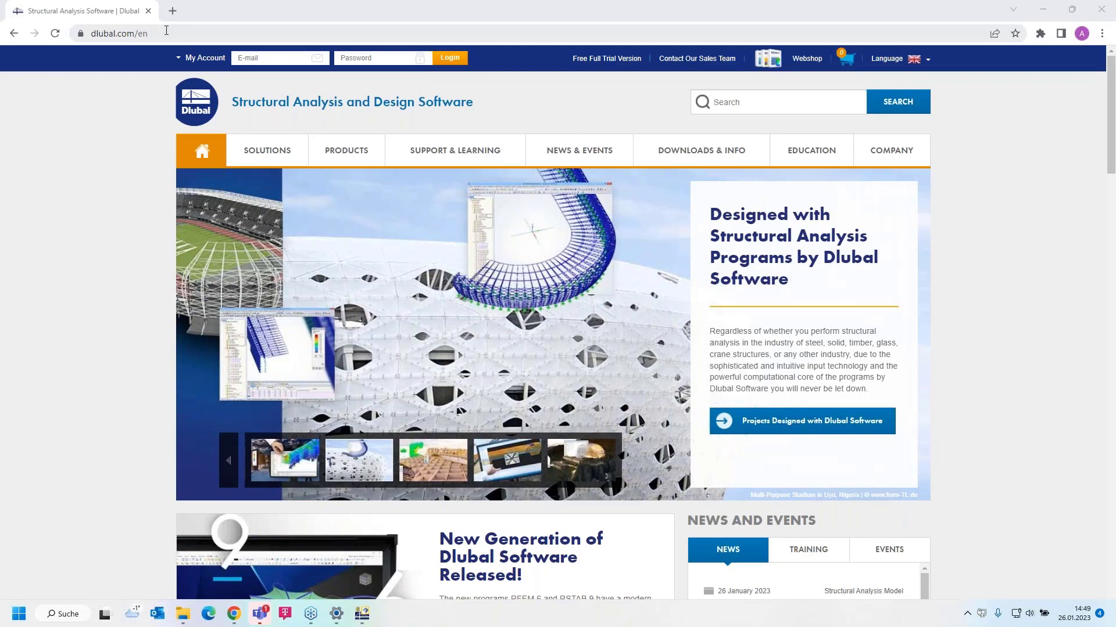
Switch to the Dlubal website in the browser, open the webinar overview, and look through the upcoming webinars.
mouse_move(580, 151)
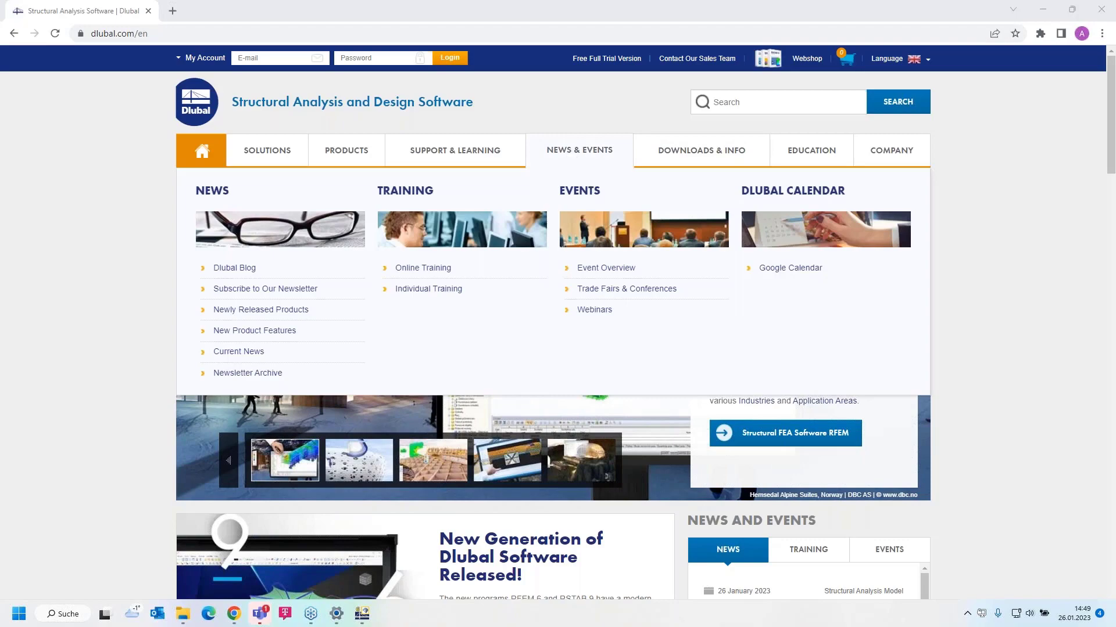
click(594, 311)
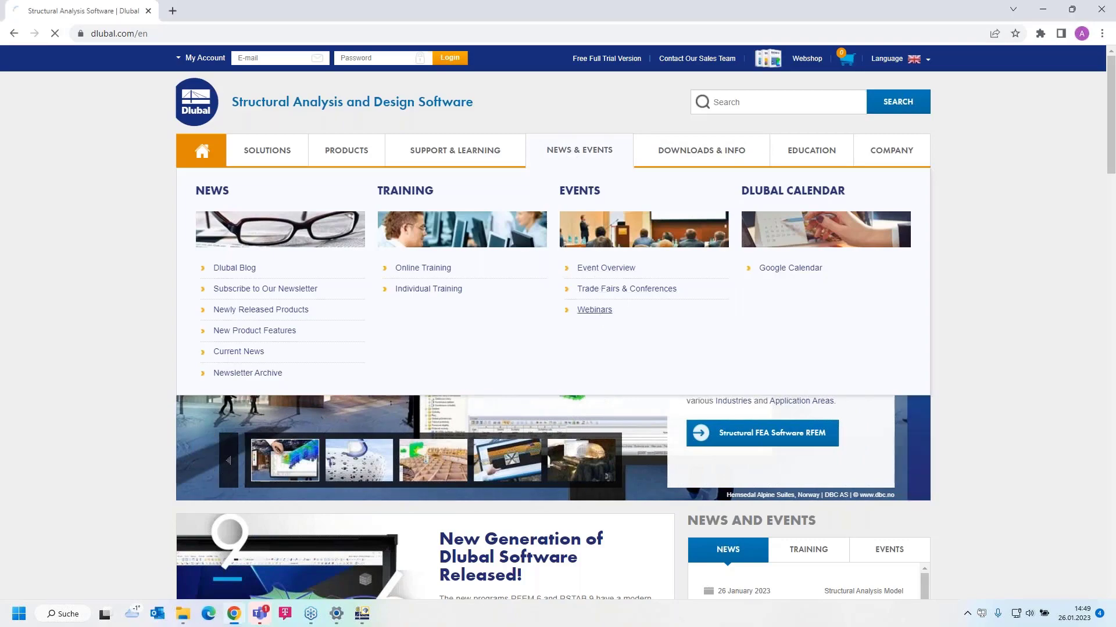
scroll(554, 409, down, 7)
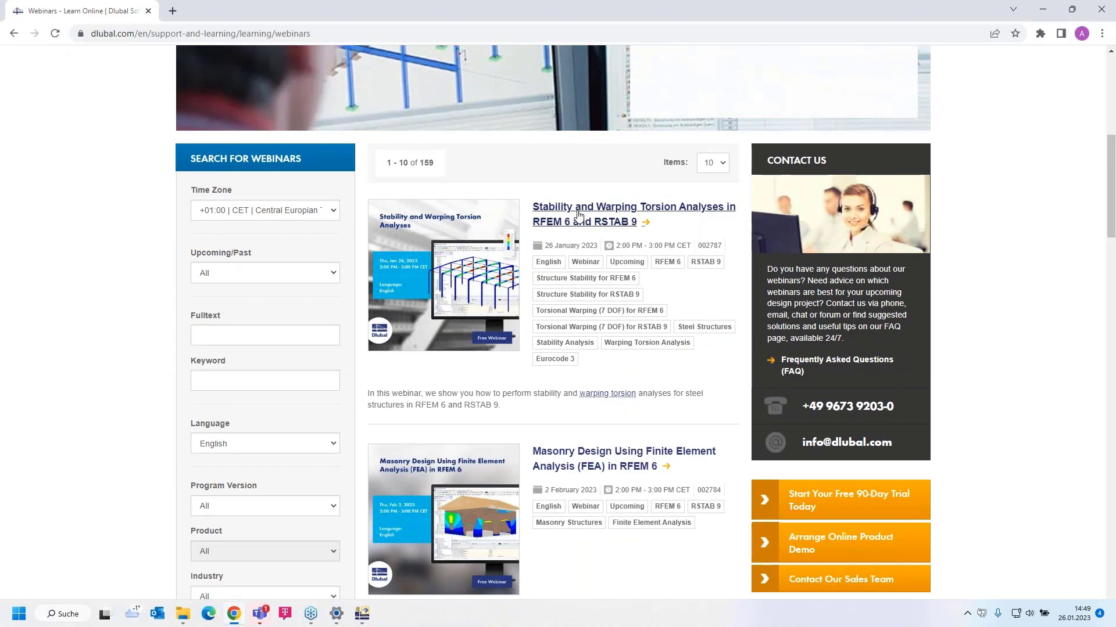
scroll(592, 282, down, 2)
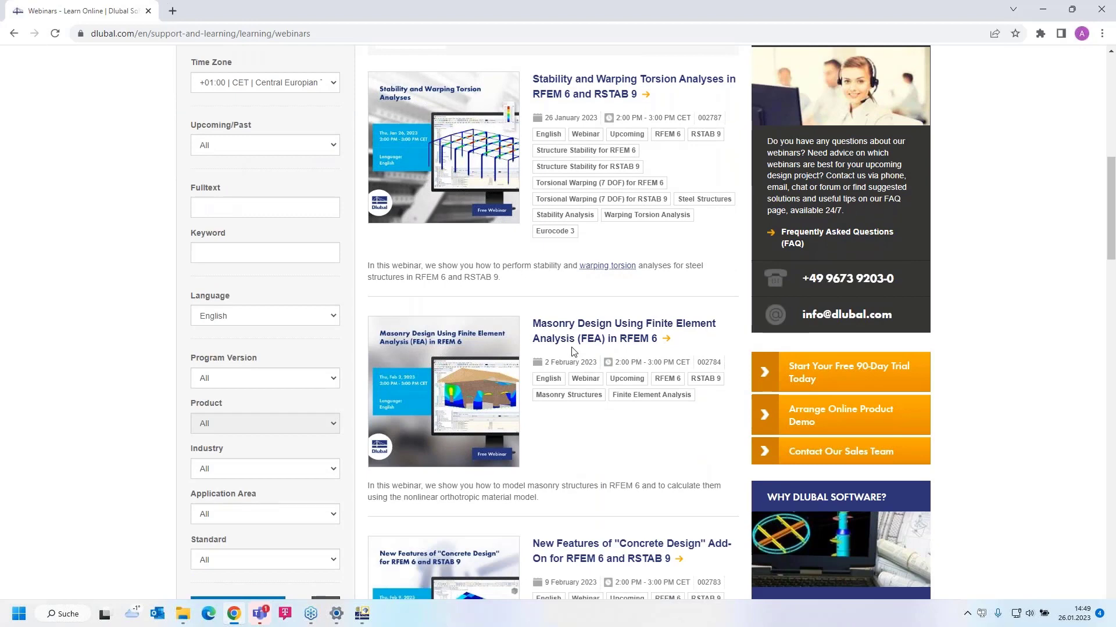
scroll(573, 349, down, 1)
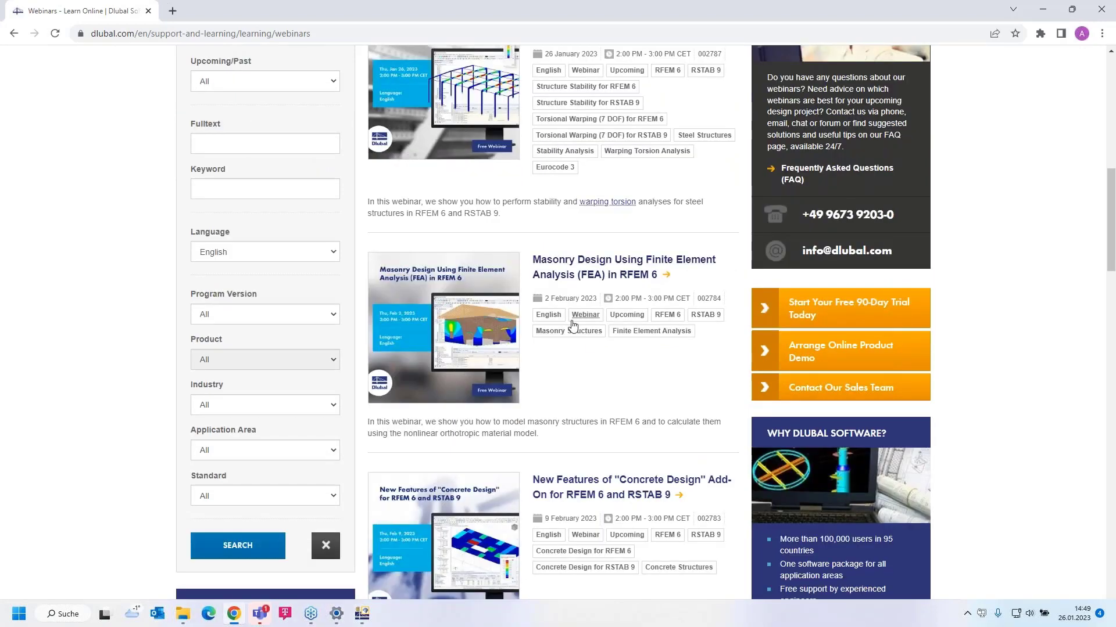
scroll(624, 343, down, 1)
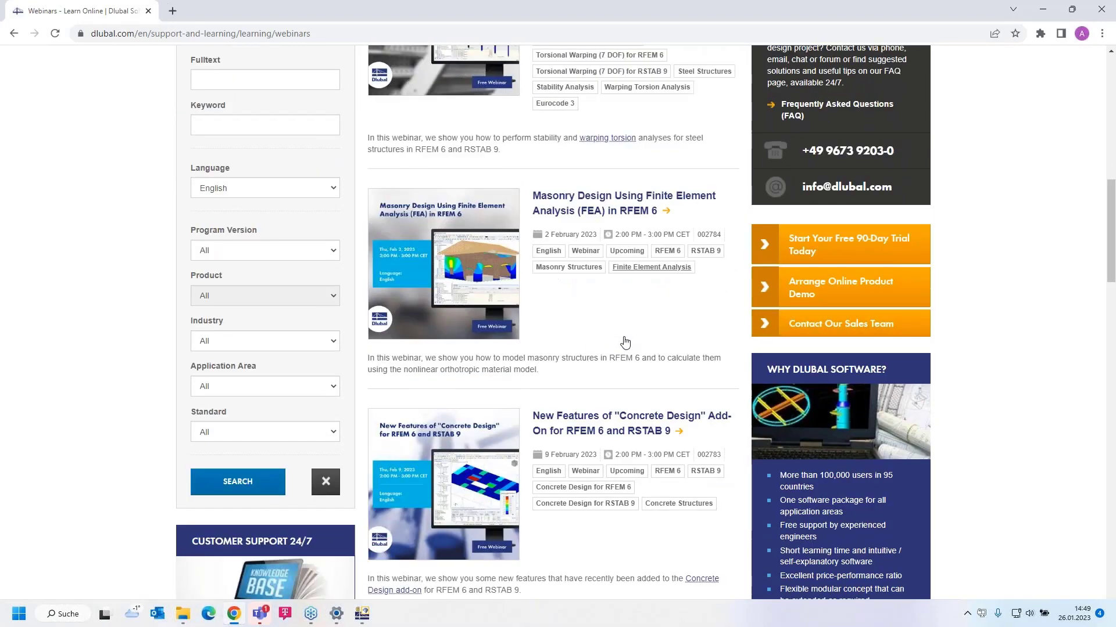
scroll(625, 342, down, 1)
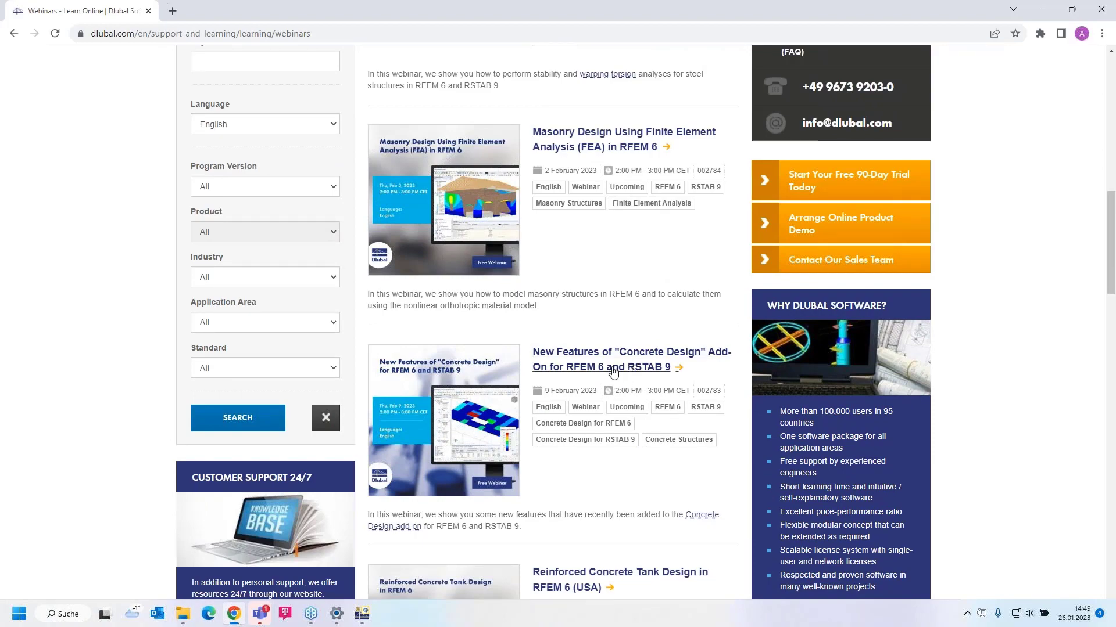
scroll(612, 372, up, 4)
scroll(627, 383, down, 3)
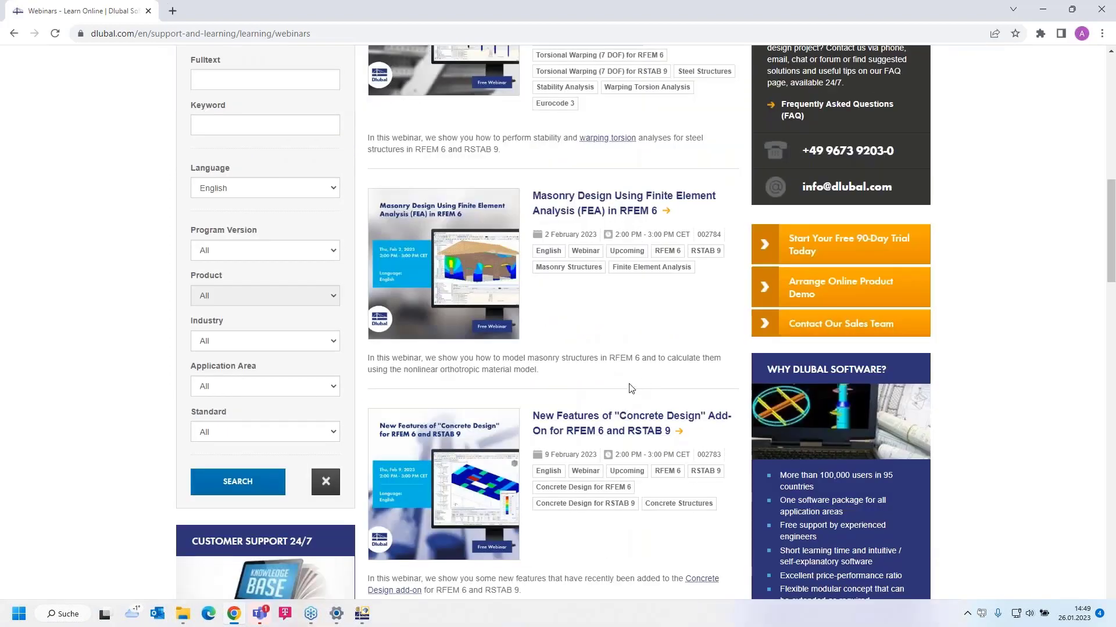
scroll(612, 351, up, 2)
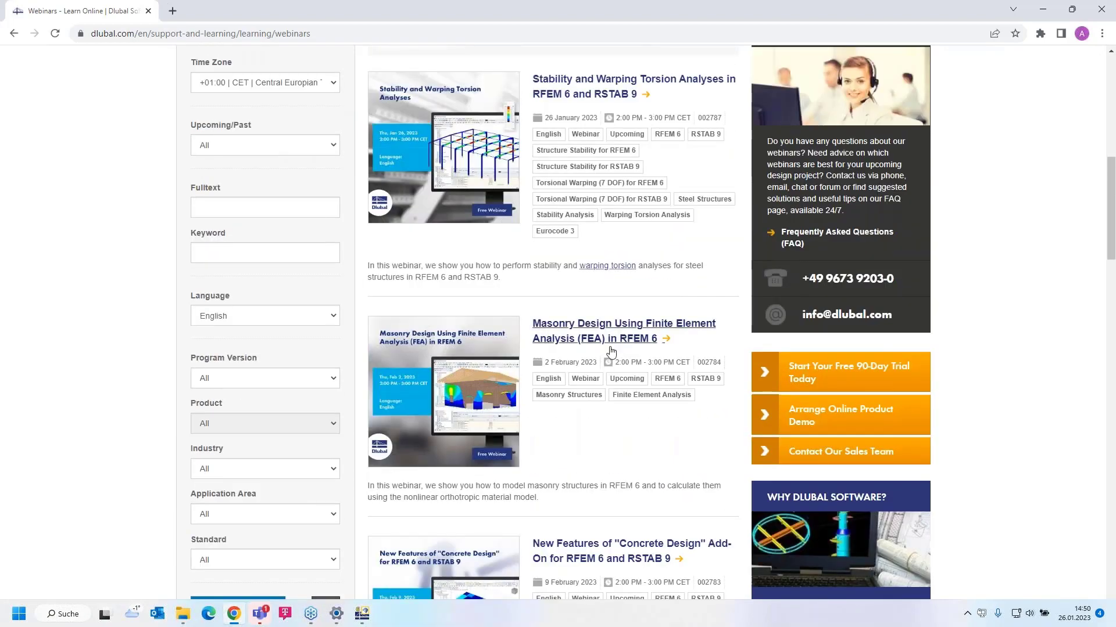
scroll(611, 350, up, 4)
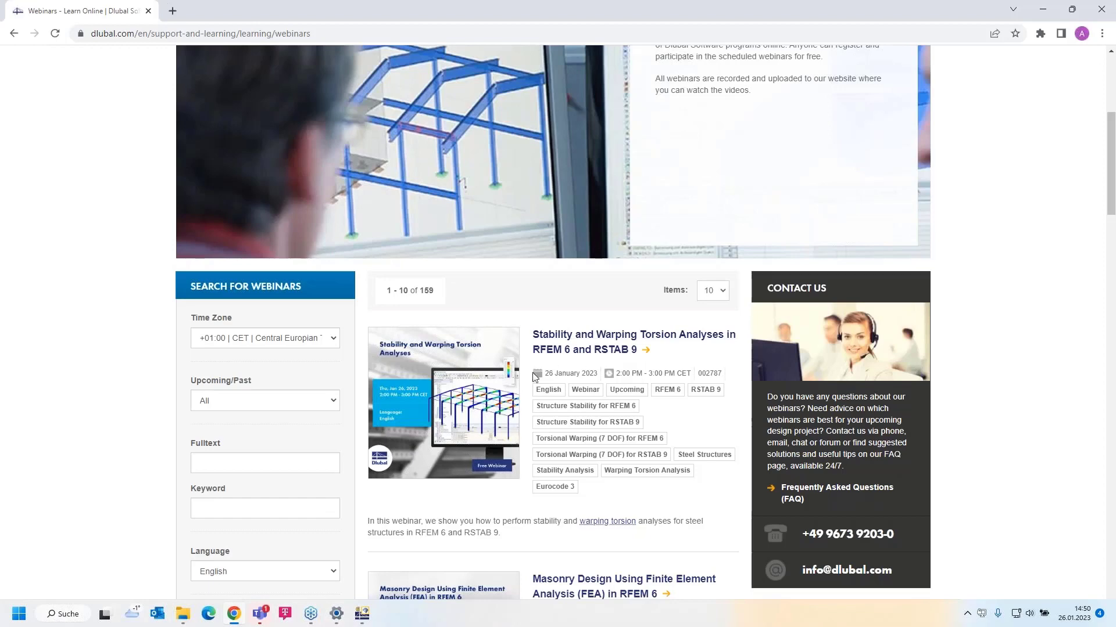
Open the webinar "Stability and Warping Torsion Analyses in RFEM 6 and RSTAB 9" and examine its presentation slides and models to download.
click(578, 342)
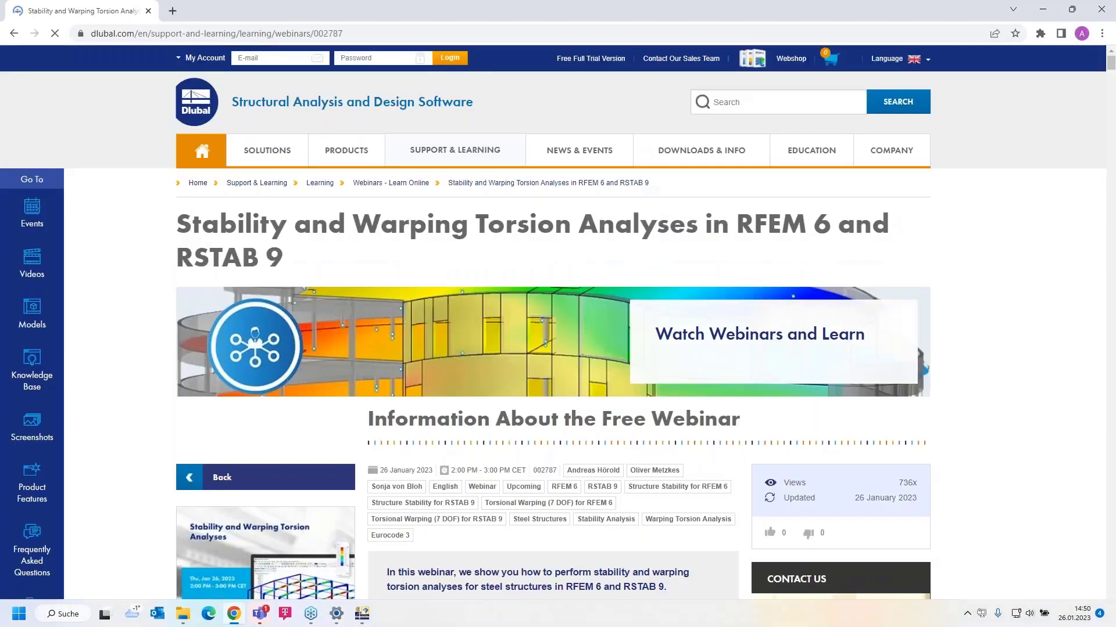
scroll(572, 425, down, 5)
scroll(572, 426, up, 3)
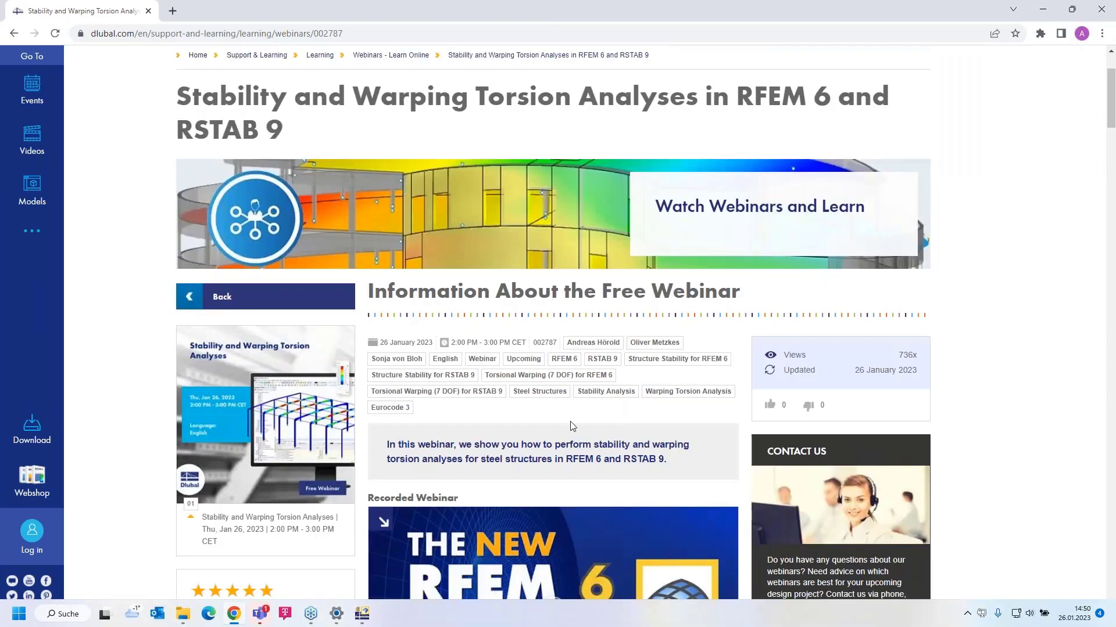
scroll(570, 441, down, 3)
scroll(581, 381, down, 7)
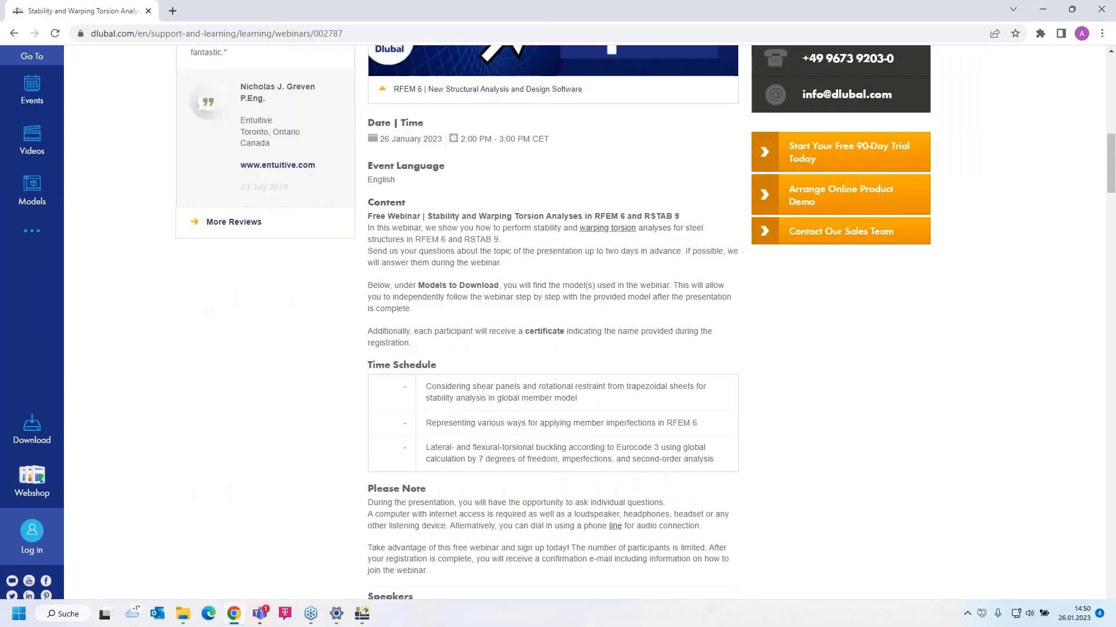
scroll(529, 473, down, 9)
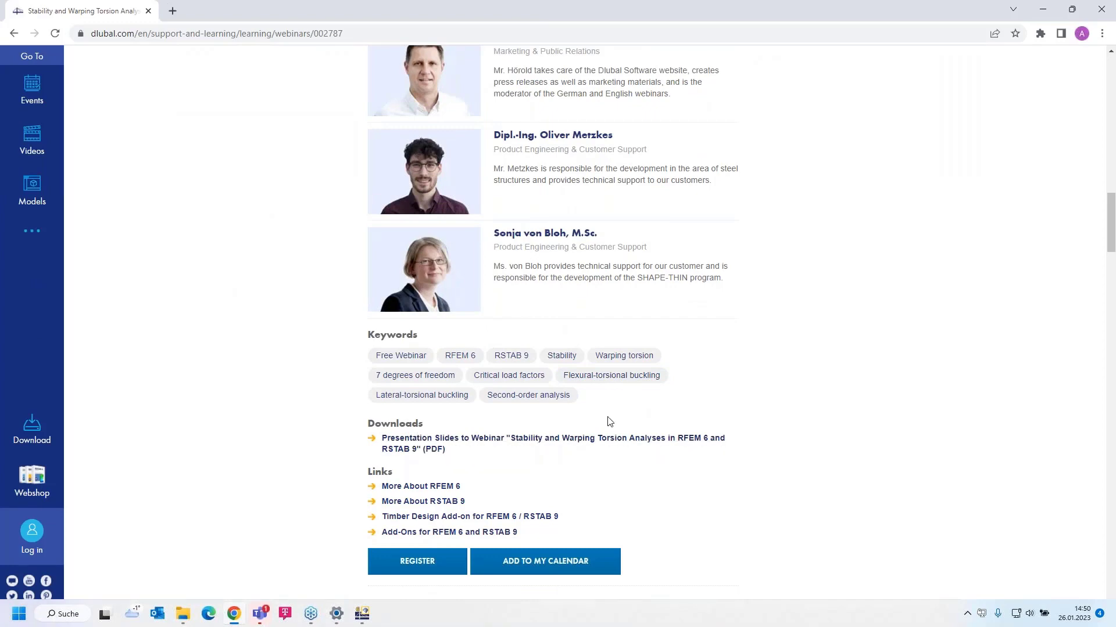
scroll(610, 422, down, 19)
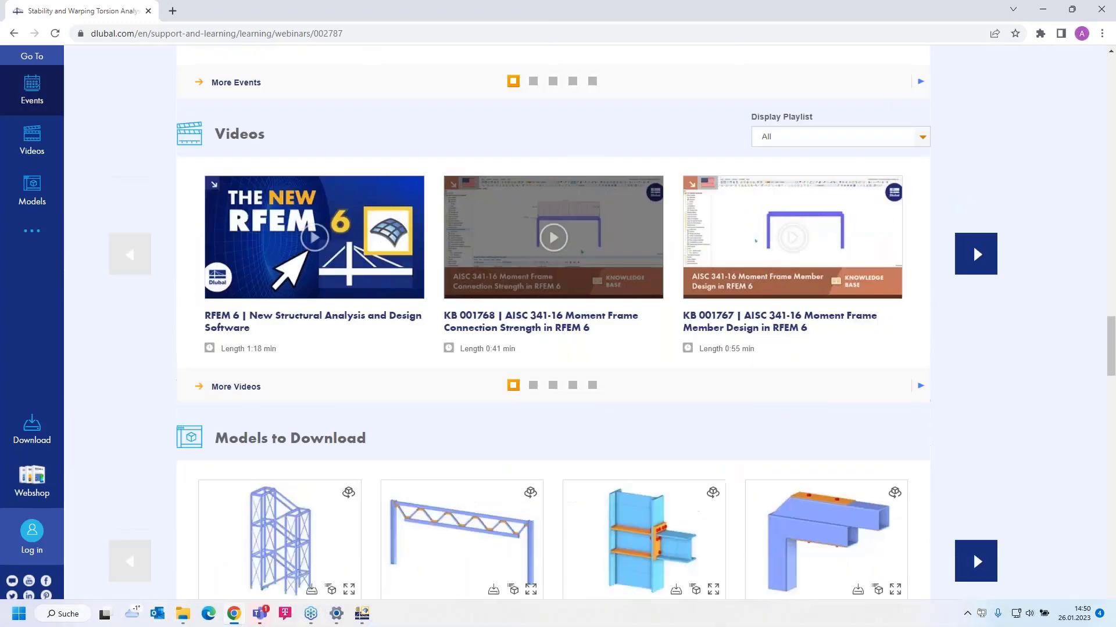
scroll(293, 369, down, 3)
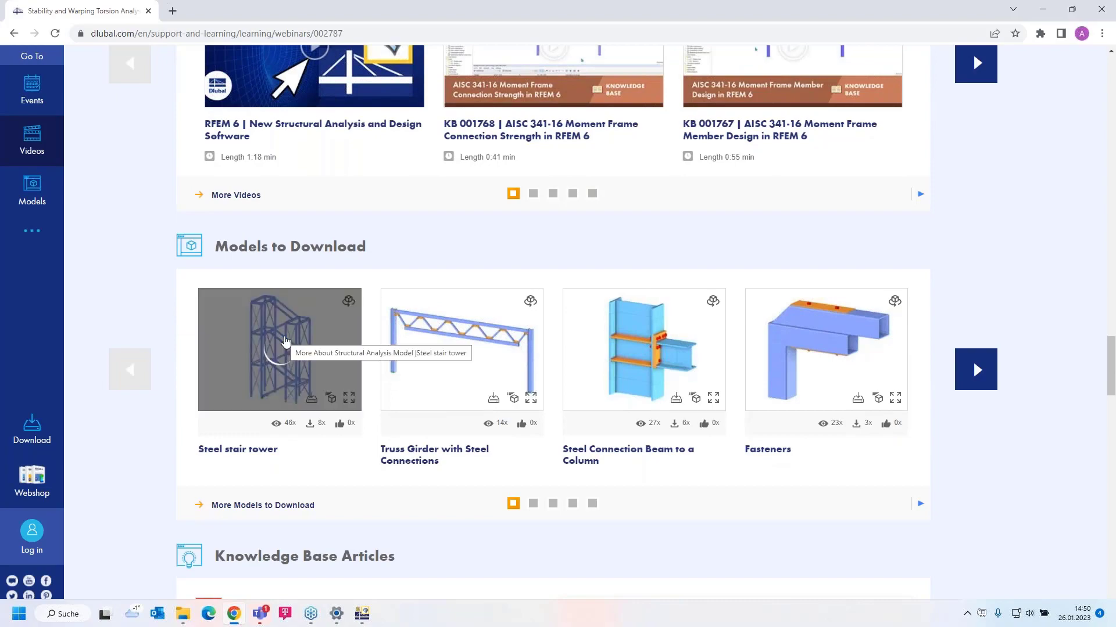
scroll(581, 318, up, 11)
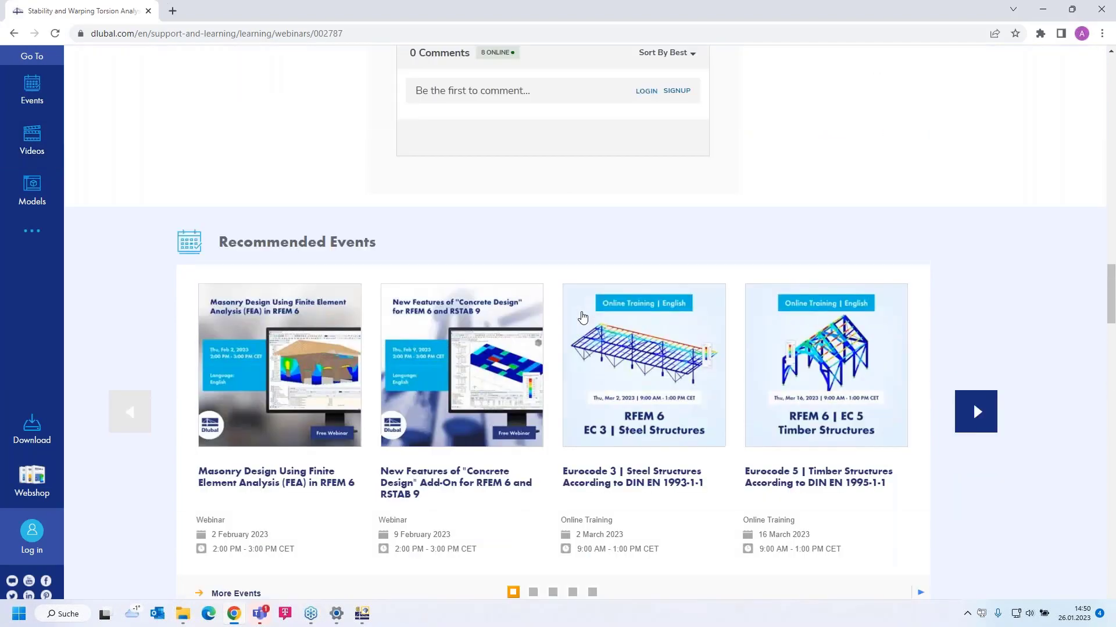
scroll(582, 318, up, 20)
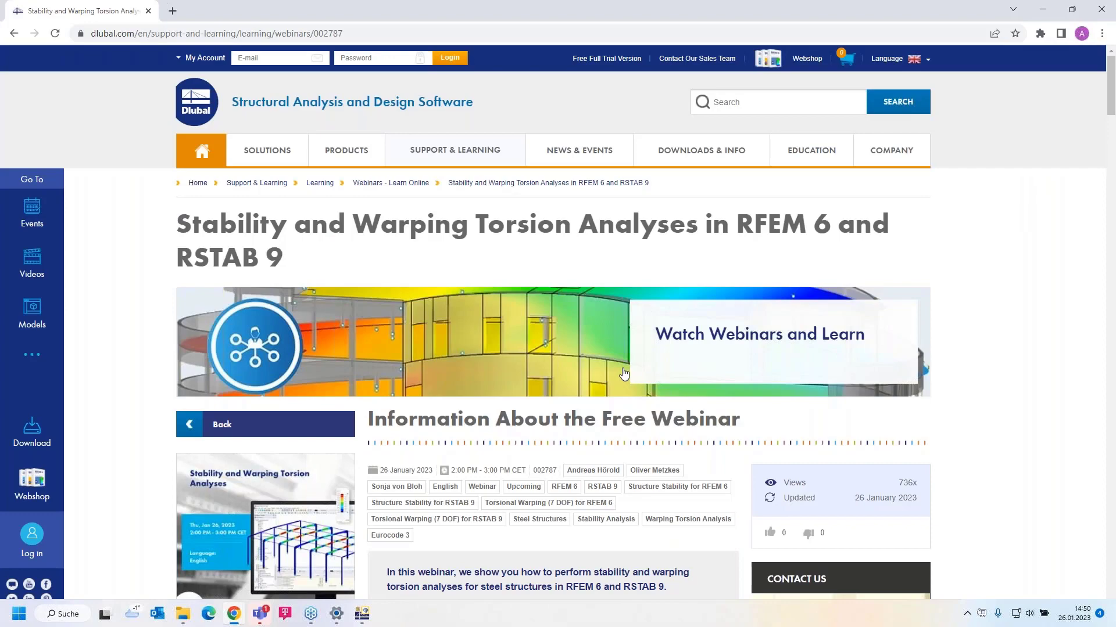
scroll(623, 373, down, 2)
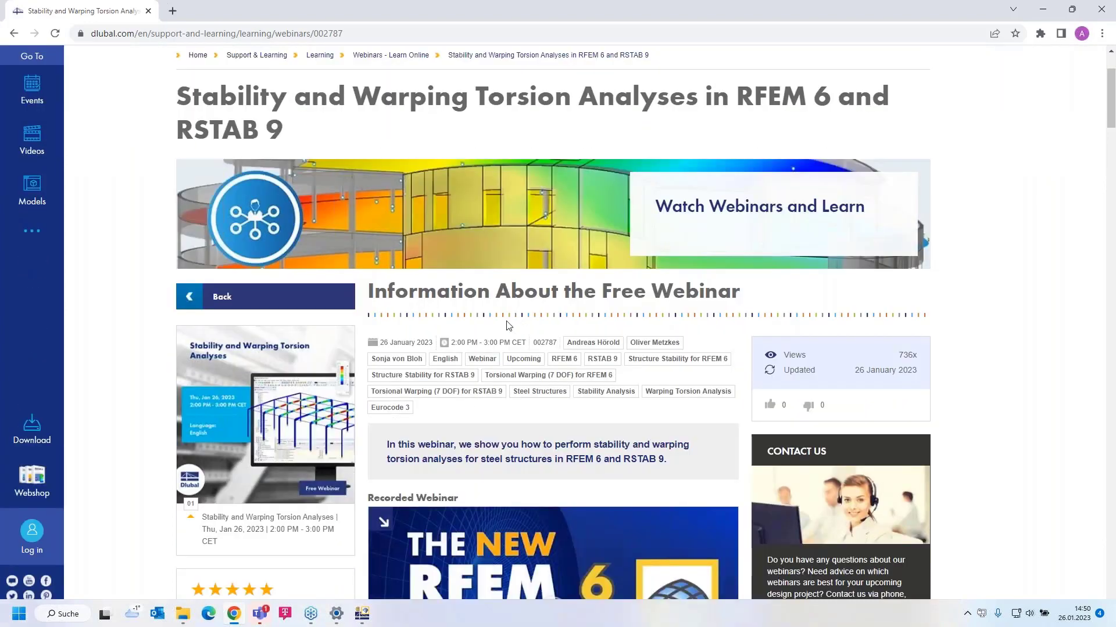
scroll(506, 325, up, 2)
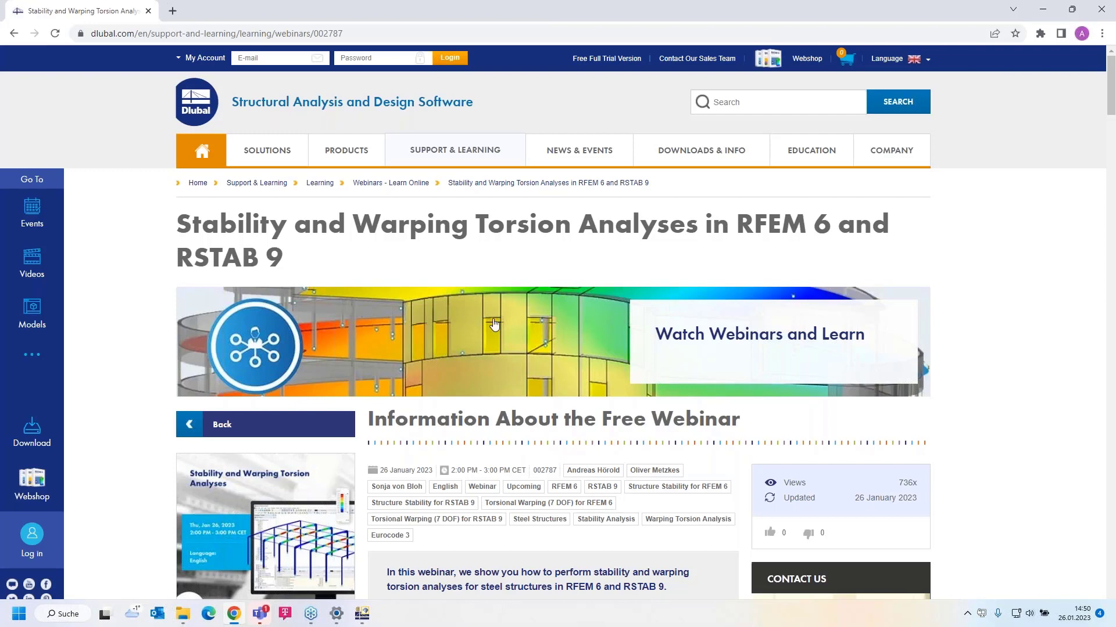
Open the Free Full Trial Version page and look through the trial downloads of the Dlubal programs.
click(600, 59)
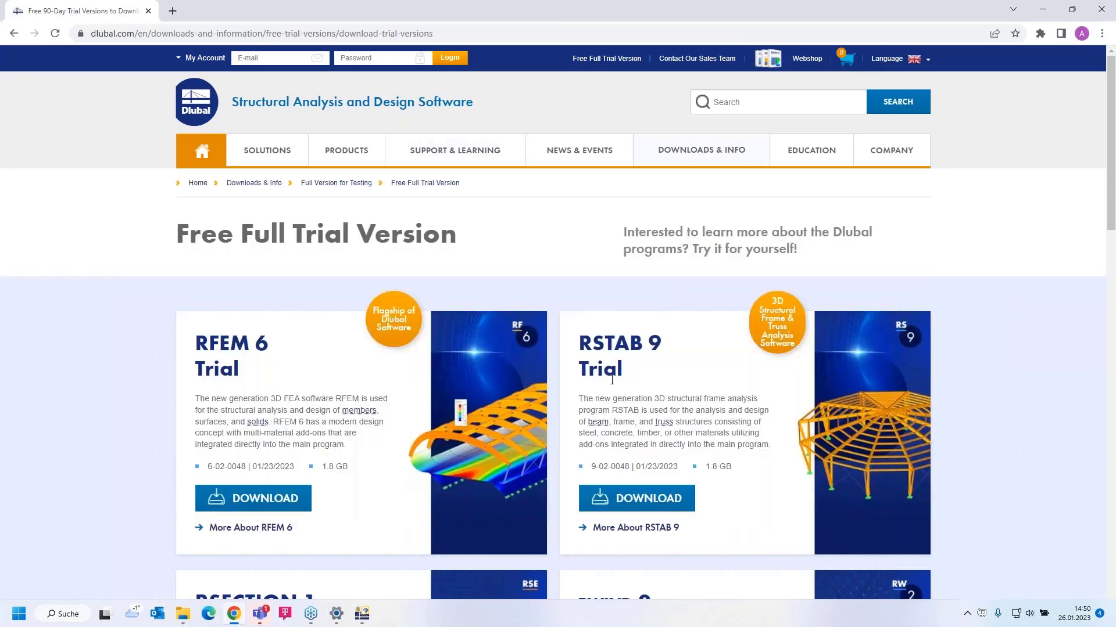
scroll(612, 381, down, 1)
scroll(612, 380, down, 2)
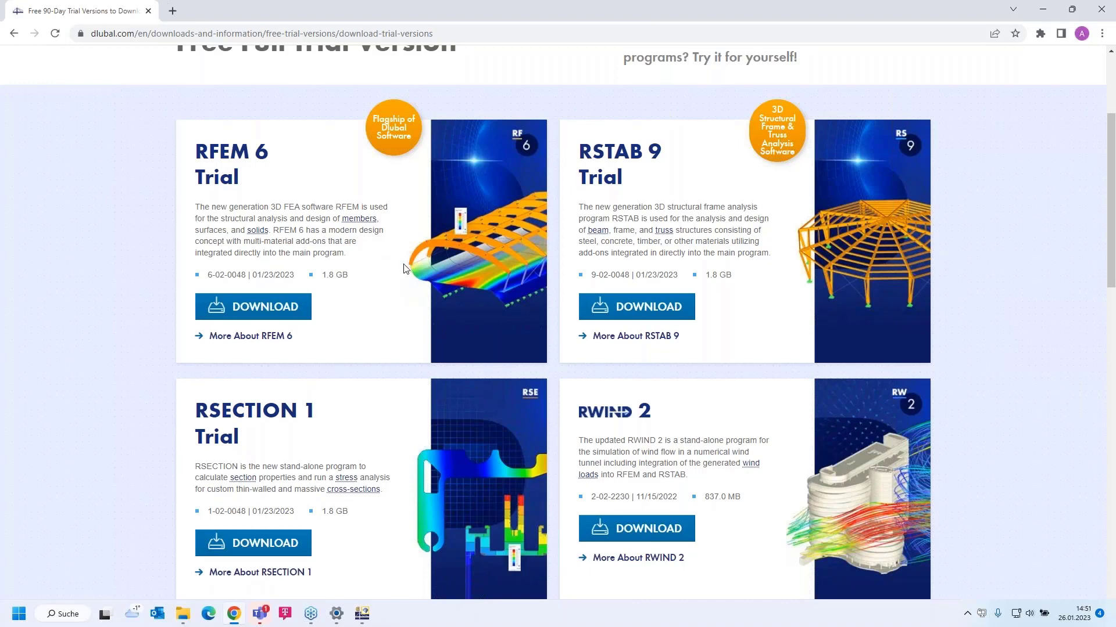
scroll(375, 291, up, 3)
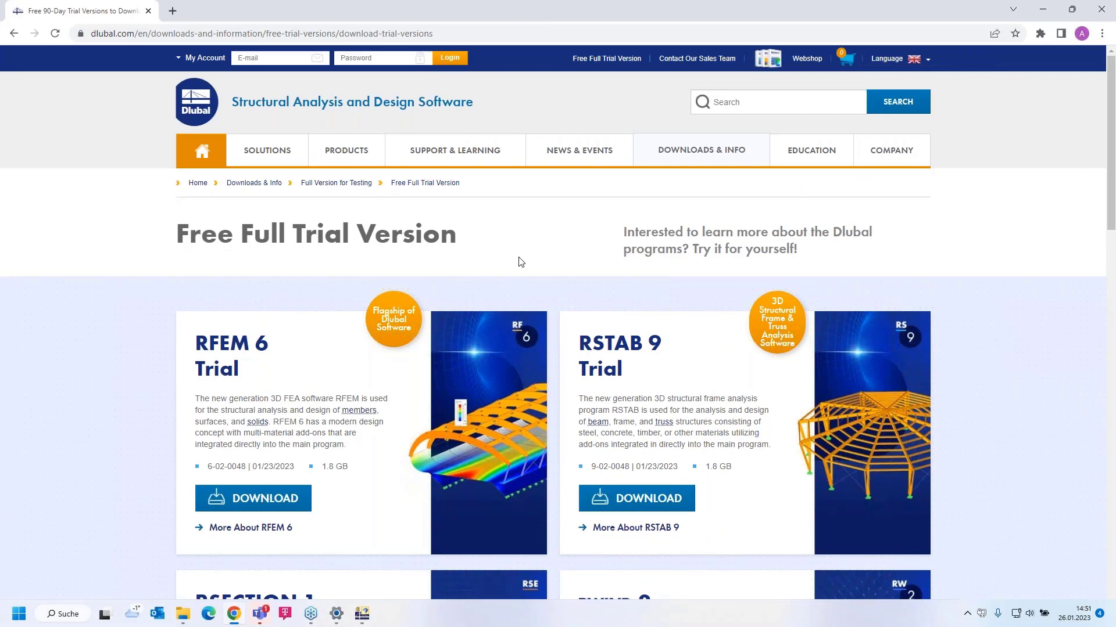
Open the Contact Our Sales Team page and look over its contact form.
mouse_move(462, 153)
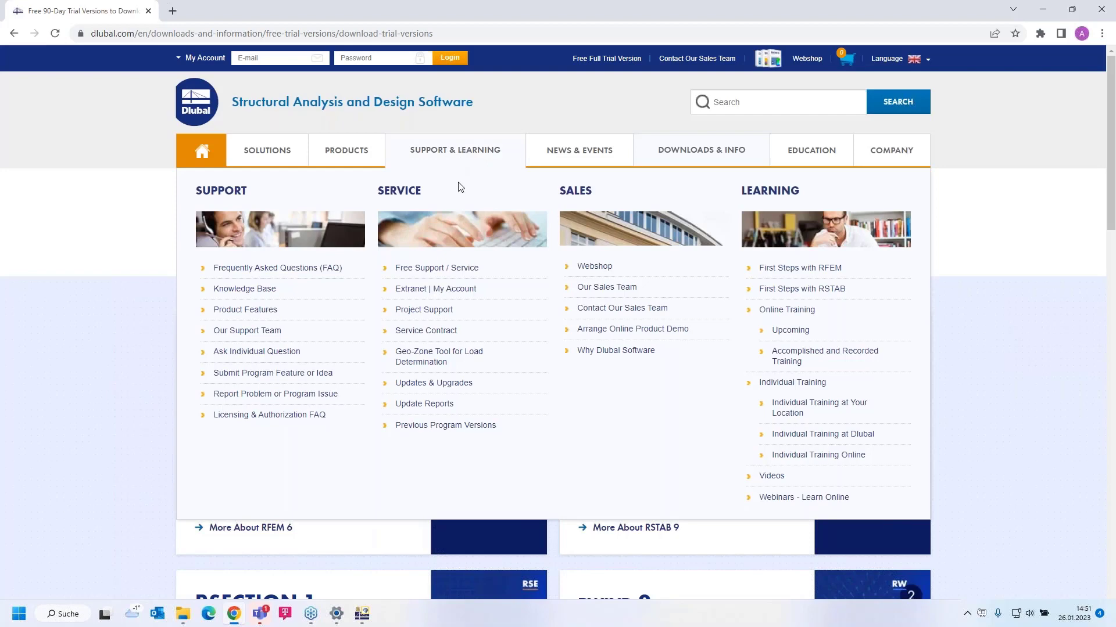
click(617, 312)
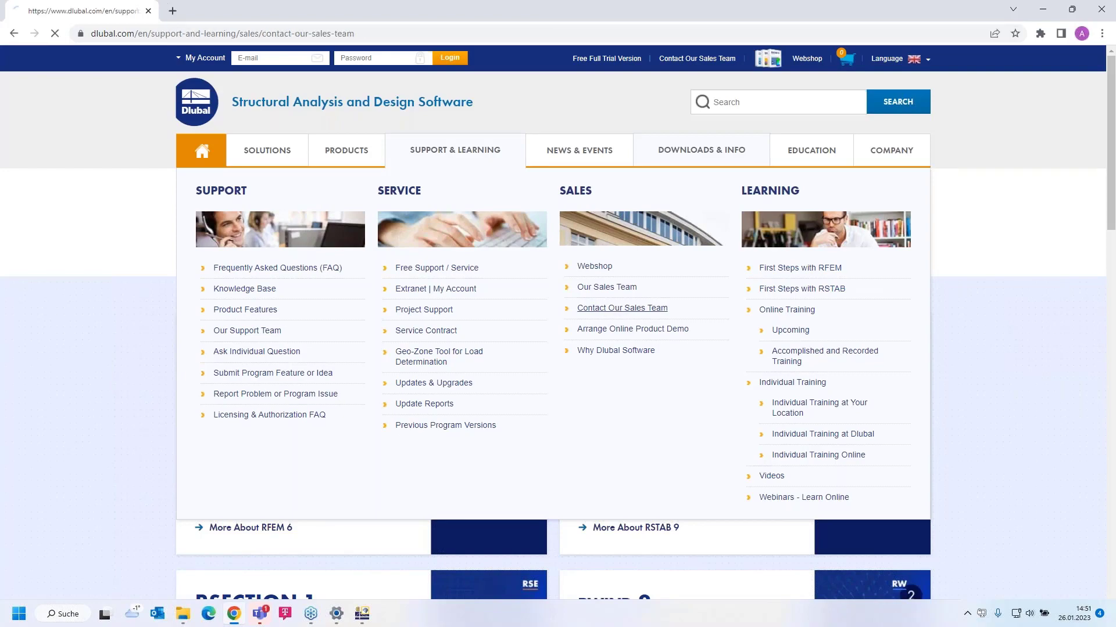
scroll(550, 375, down, 6)
scroll(549, 375, up, 5)
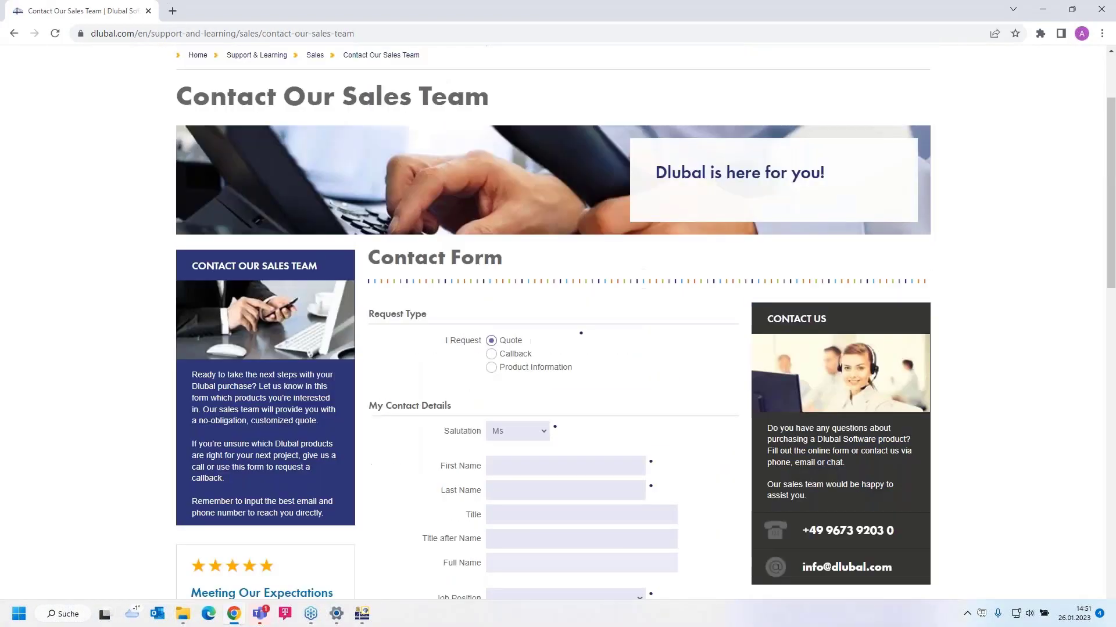
scroll(547, 407, up, 1)
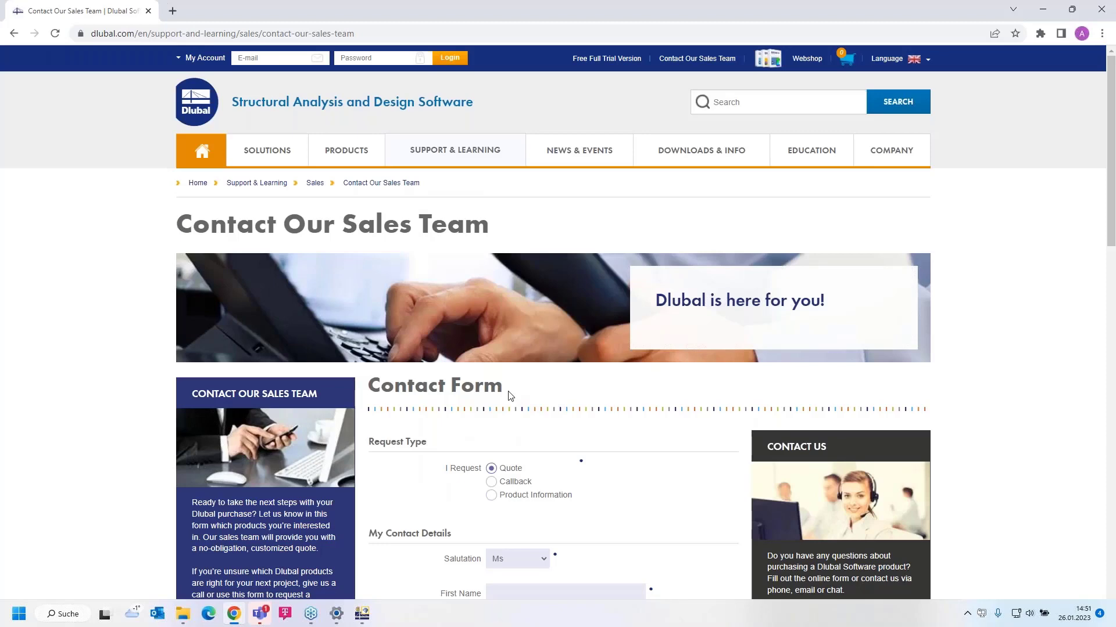